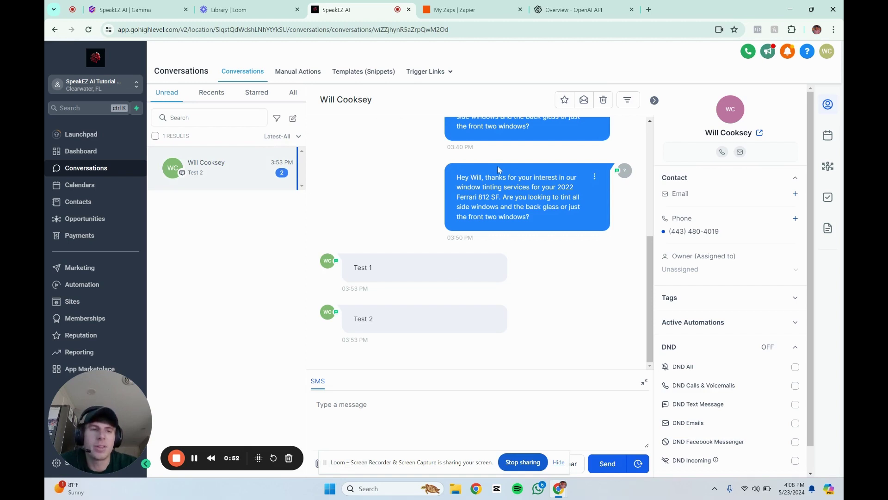
Open the AI Sales Agents folder in the automation workflow list.
{"action": "left_click", "coordinate": [88, 284]}
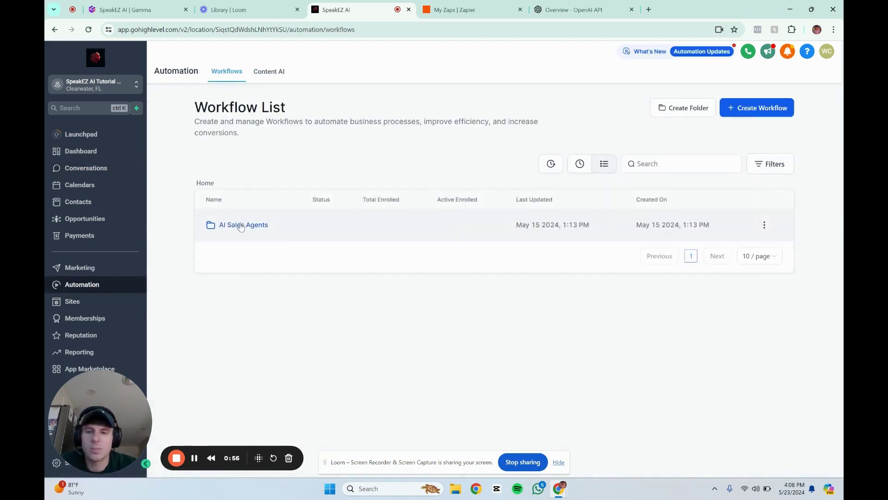
{"action": "left_click", "coordinate": [368, 223]}
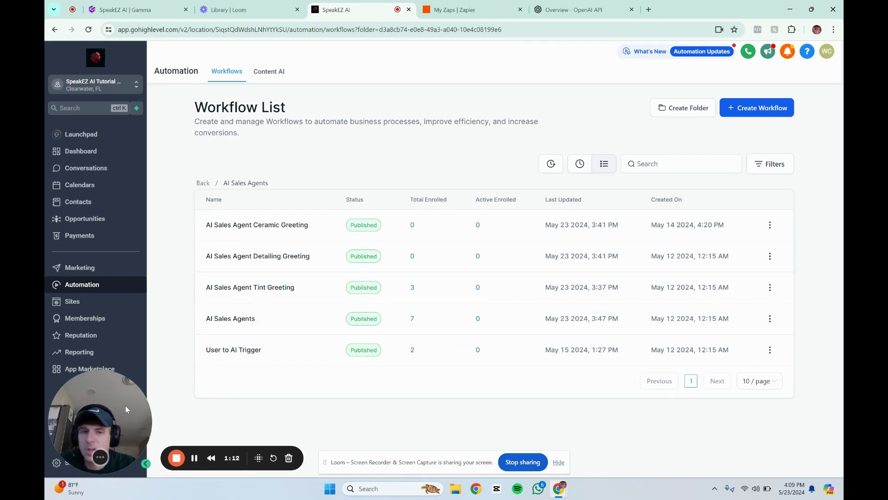
{"action": "left_click_drag", "start_coordinate": [113, 418], "coordinate": [144, 114]}
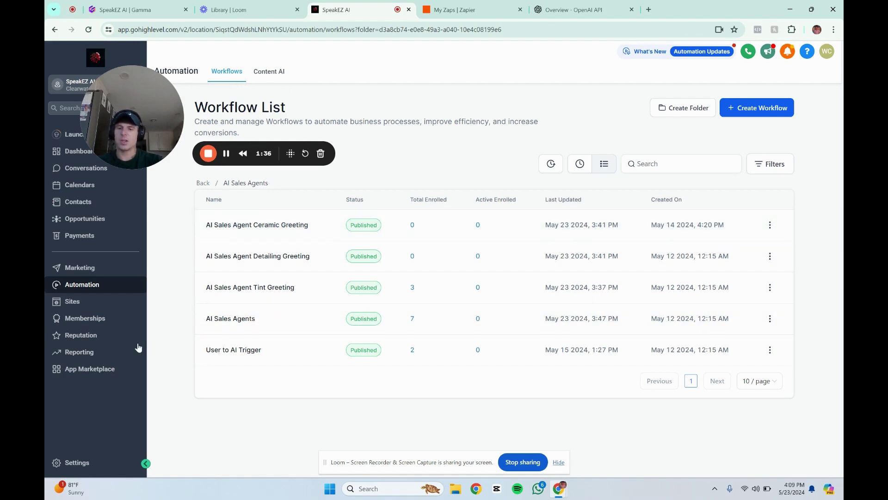
Open the account's Custom Fields settings and examine the contact fields and their unique keys.
{"action": "left_click", "coordinate": [83, 463]}
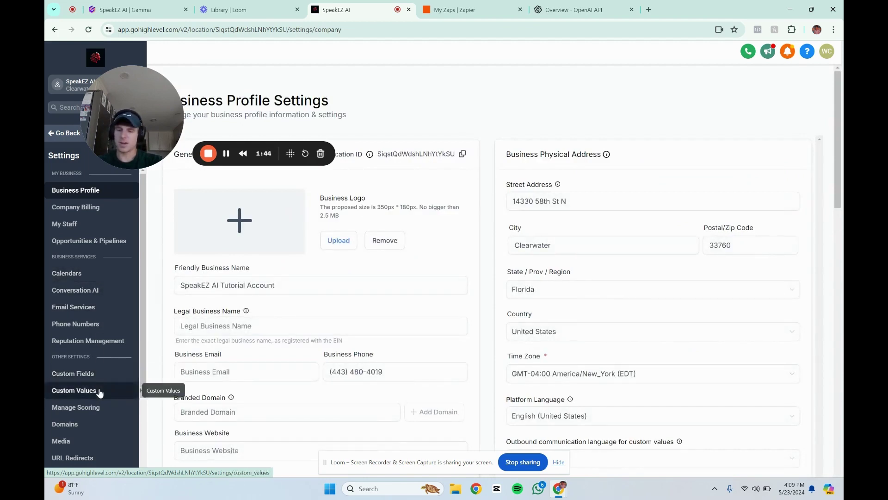
{"action": "left_click", "coordinate": [97, 379]}
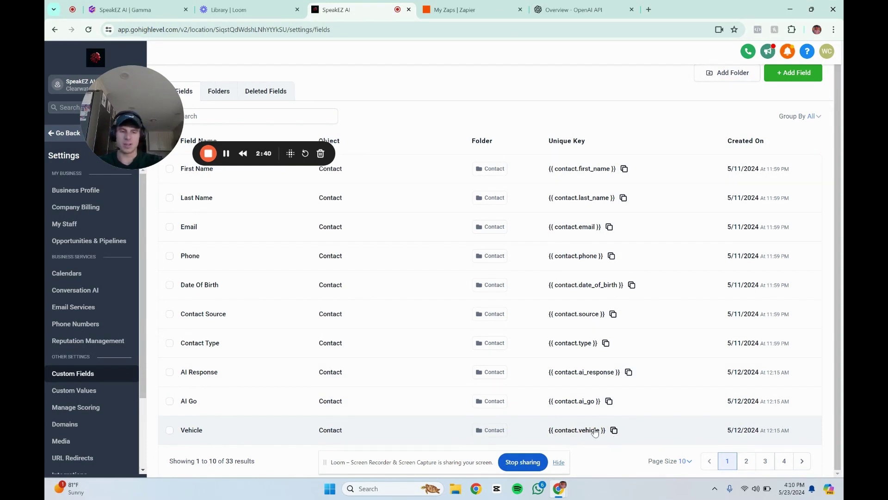
{"action": "scroll", "coordinate": [120, 452], "scroll_direction": "down", "scroll_amount": 2}
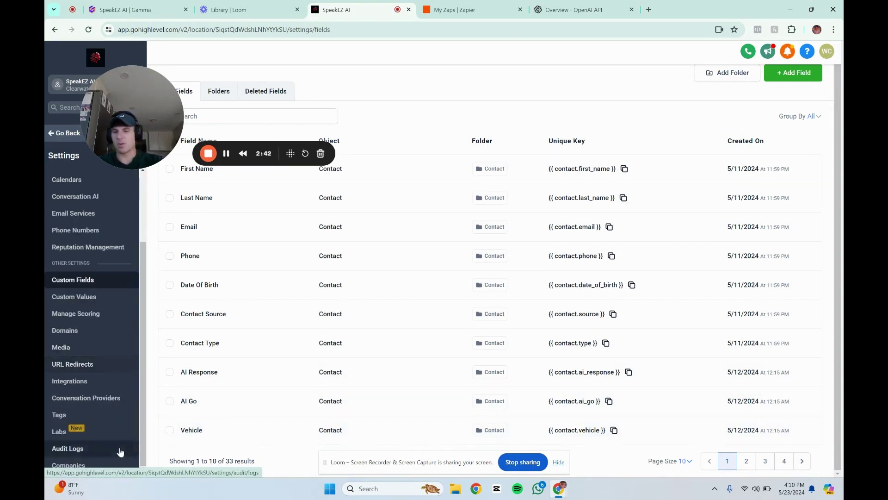
{"action": "scroll", "coordinate": [116, 444], "scroll_direction": "up", "scroll_amount": 2}
{"action": "left_click_drag", "start_coordinate": [139, 147], "coordinate": [126, 137]}
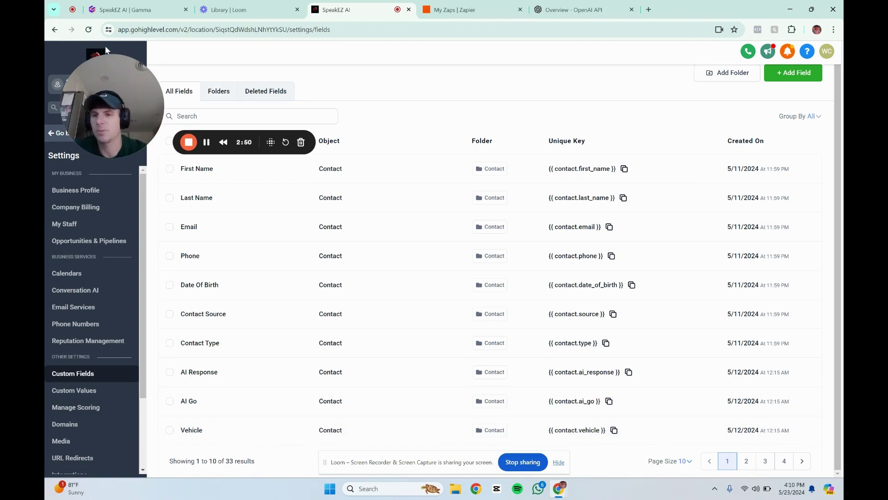
{"action": "left_click_drag", "start_coordinate": [110, 87], "coordinate": [125, 396]}
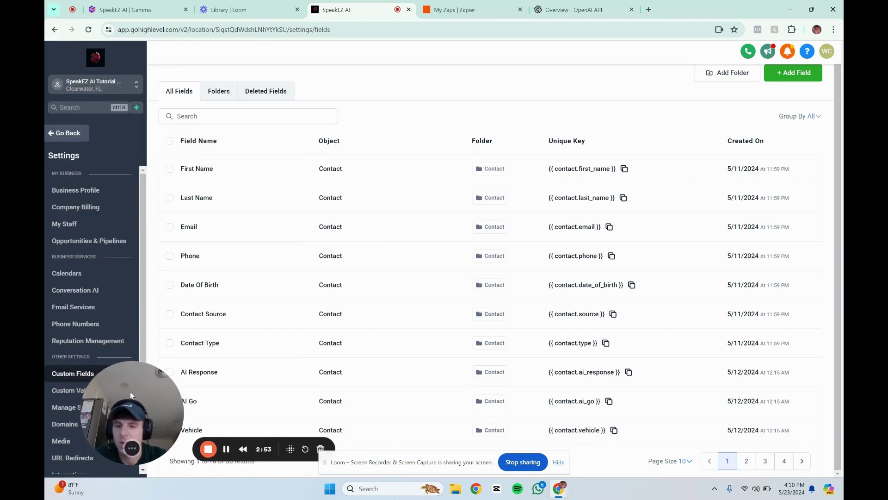
{"action": "left_click", "coordinate": [559, 462]}
{"action": "left_click_drag", "start_coordinate": [146, 412], "coordinate": [154, 406]}
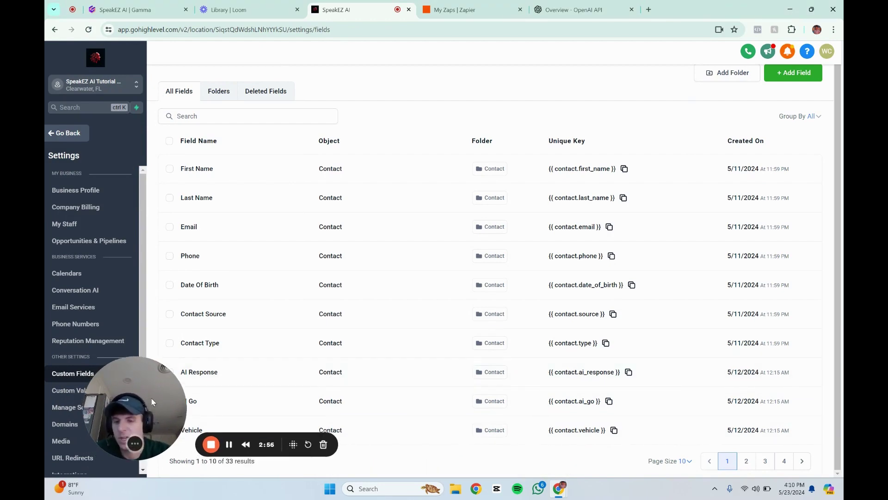
{"action": "scroll", "coordinate": [168, 300], "scroll_direction": "up", "scroll_amount": 1}
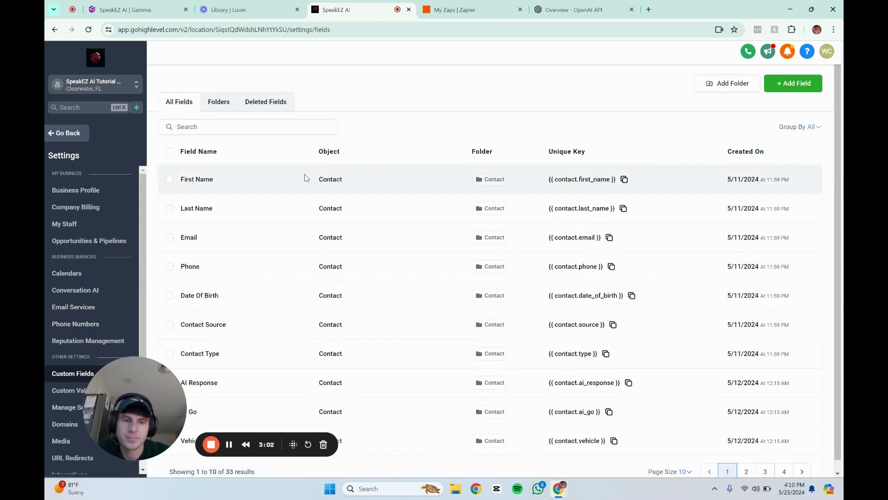
{"action": "left_click_drag", "start_coordinate": [163, 410], "coordinate": [152, 408]}
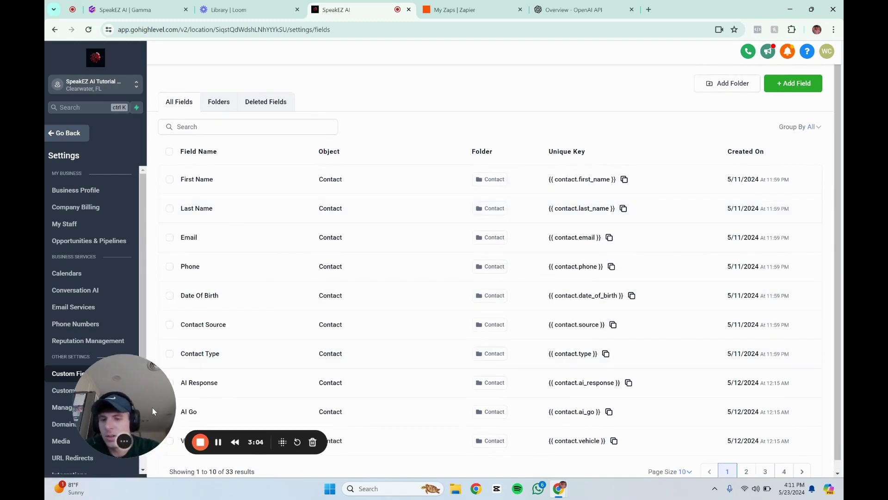
{"action": "scroll", "coordinate": [319, 277], "scroll_direction": "down", "scroll_amount": 1}
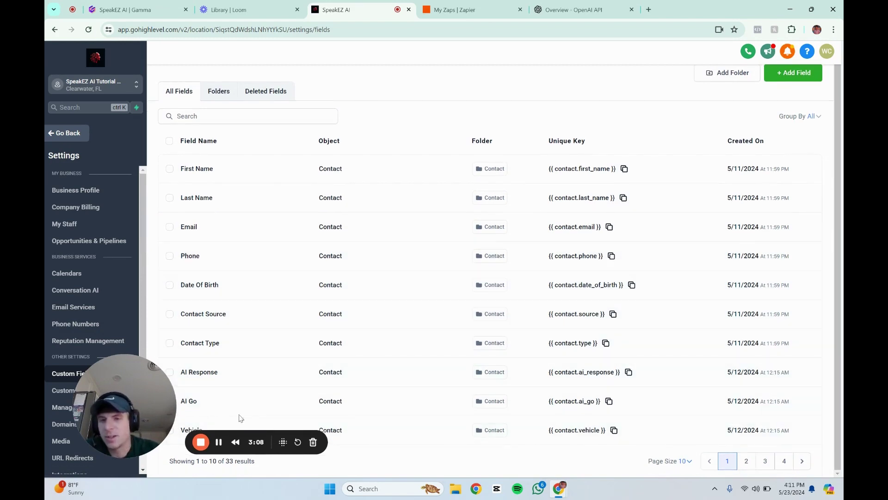
Delete the "booked" tag in the account's tag settings.
{"action": "left_click_drag", "start_coordinate": [112, 417], "coordinate": [151, 390]}
{"action": "scroll", "coordinate": [85, 407], "scroll_direction": "down", "scroll_amount": 2}
{"action": "left_click", "coordinate": [85, 419]}
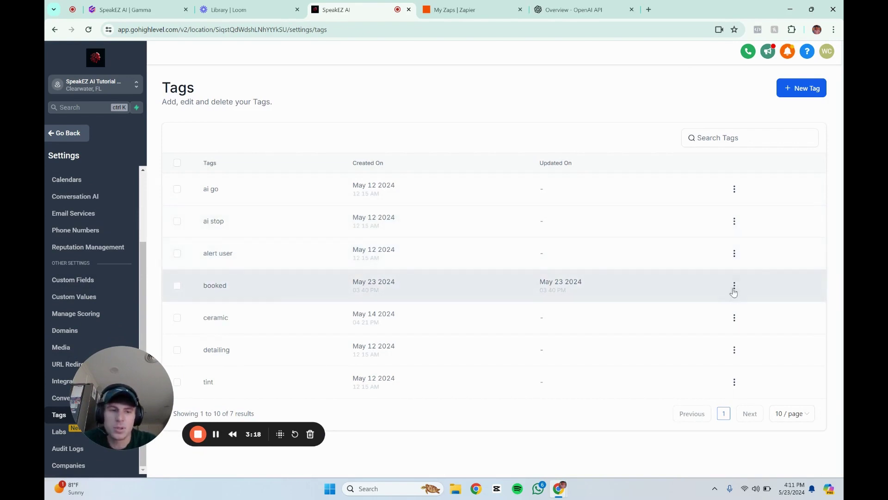
{"action": "left_click", "coordinate": [733, 286]}
{"action": "left_click", "coordinate": [736, 263]}
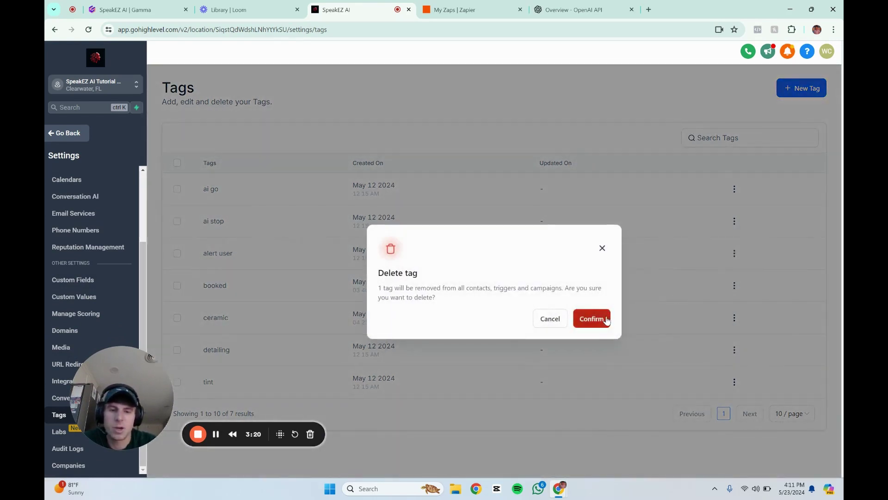
{"action": "left_click", "coordinate": [606, 320]}
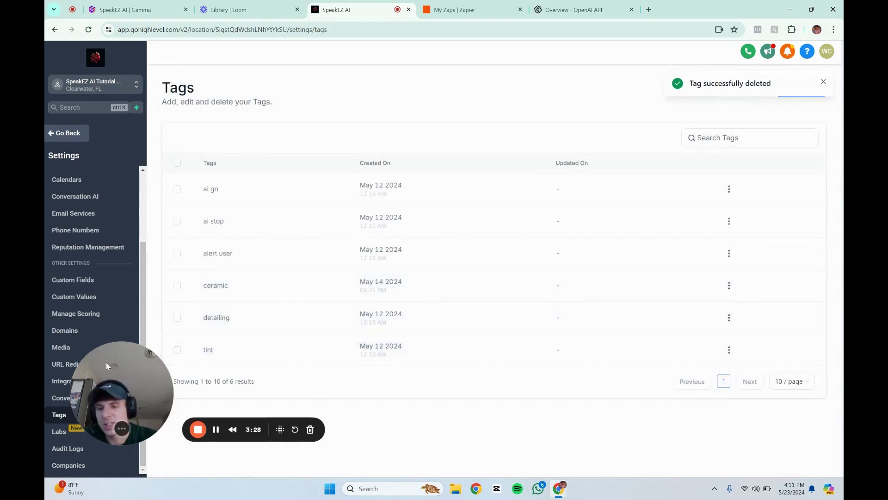
Leave the settings and open the AI Sales Agent Tint Greeting workflow from the AI Sales Agents folder.
{"action": "left_click_drag", "start_coordinate": [106, 362], "coordinate": [108, 405]}
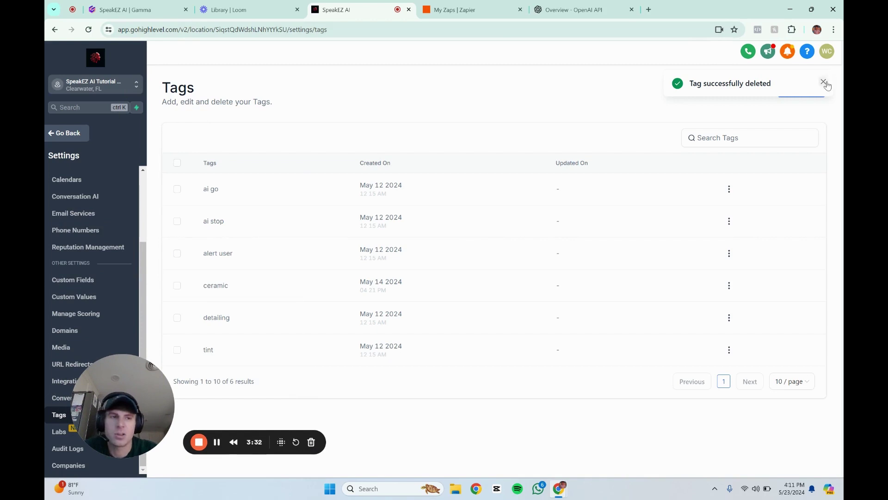
{"action": "left_click", "coordinate": [88, 139]}
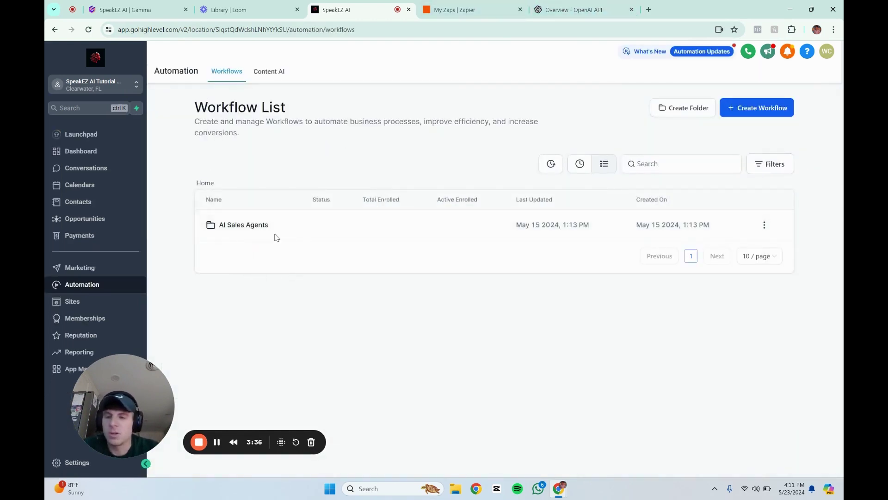
{"action": "left_click", "coordinate": [235, 225]}
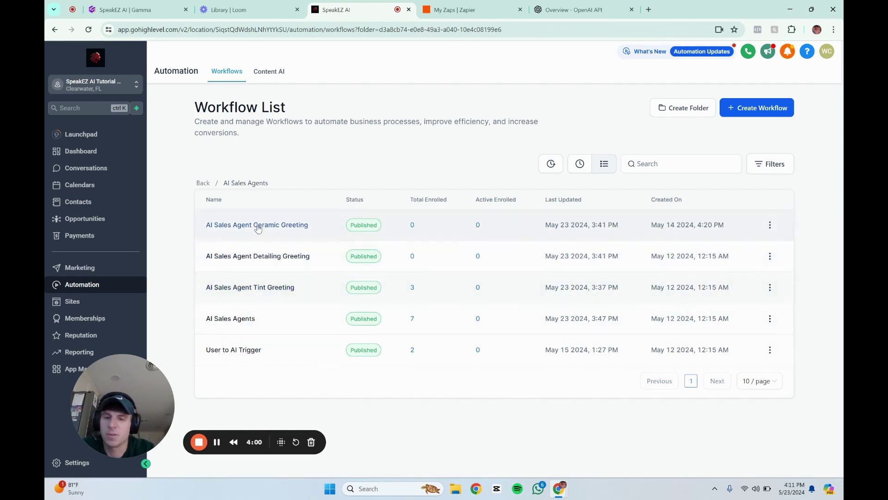
{"action": "left_click", "coordinate": [277, 288]}
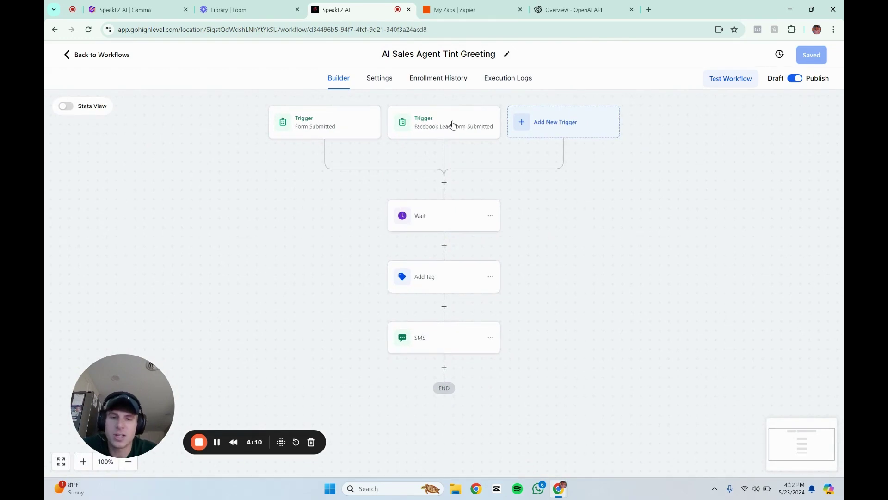
Use Leads Form as the form filter of the Facebook Lead Form Submitted trigger, and save the trigger and workflow.
{"action": "left_click", "coordinate": [452, 123]}
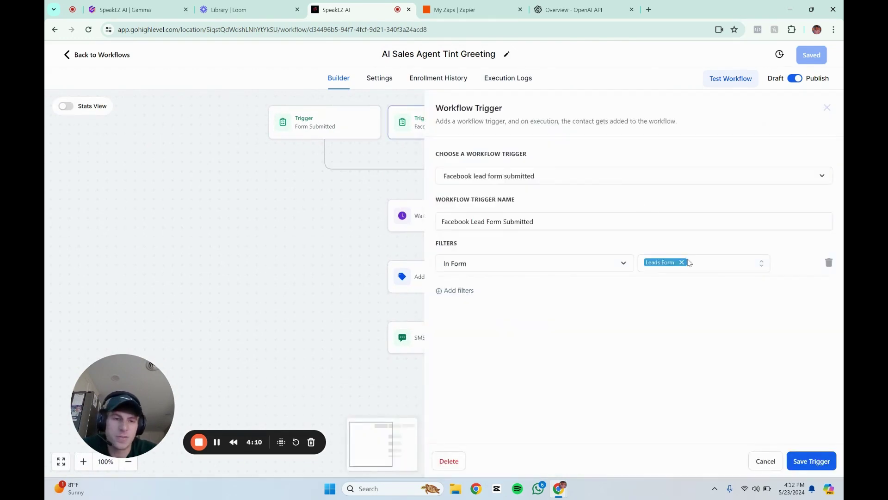
{"action": "left_click", "coordinate": [690, 264]}
{"action": "left_click", "coordinate": [609, 303]}
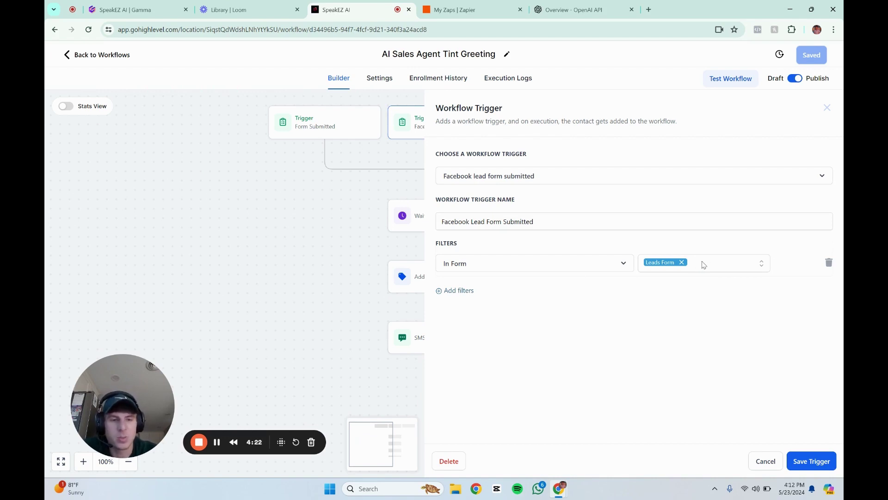
{"action": "left_click", "coordinate": [805, 462]}
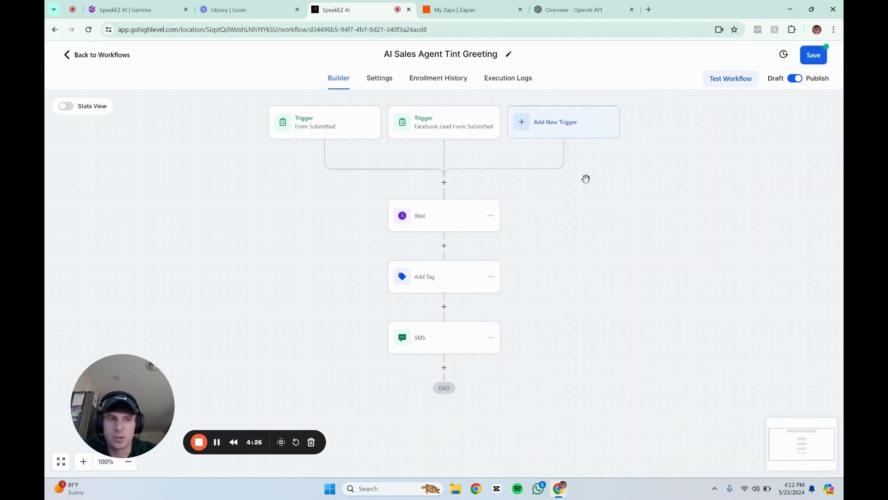
{"action": "left_click", "coordinate": [822, 57]}
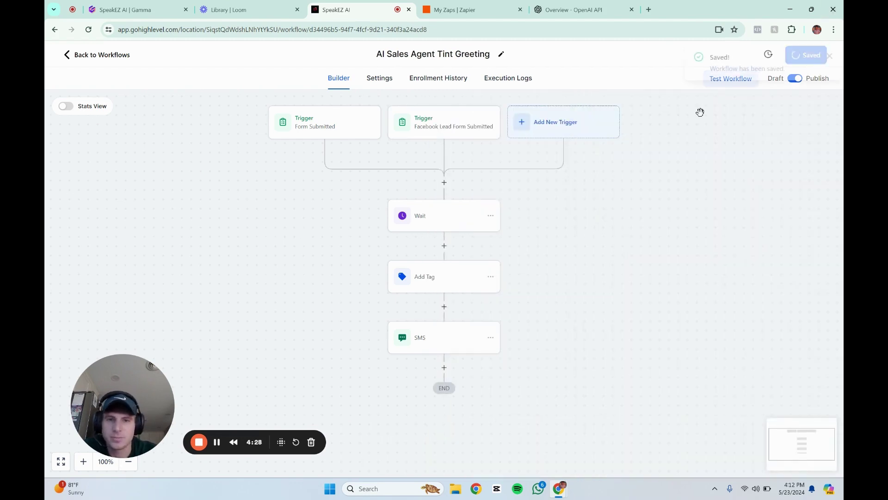
{"action": "left_click", "coordinate": [827, 55]}
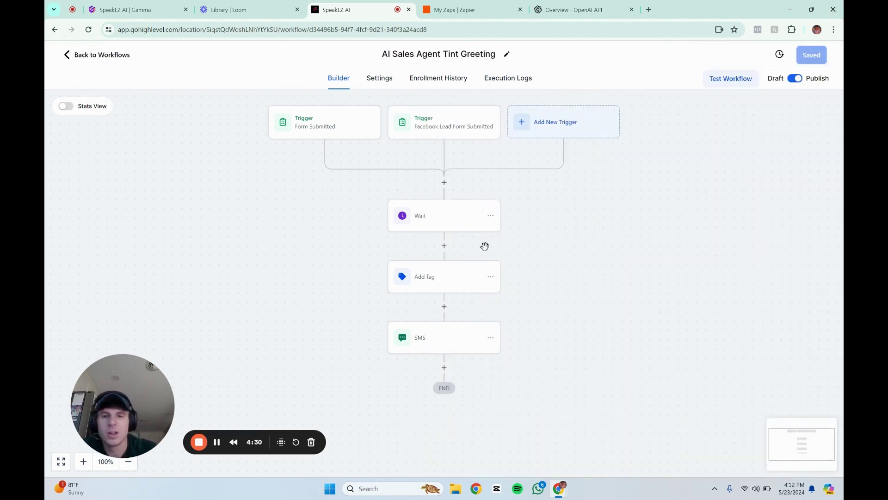
Check the Wait action's settings, delete only that action from the tint greeting workflow, and save the workflow.
{"action": "left_click", "coordinate": [421, 215]}
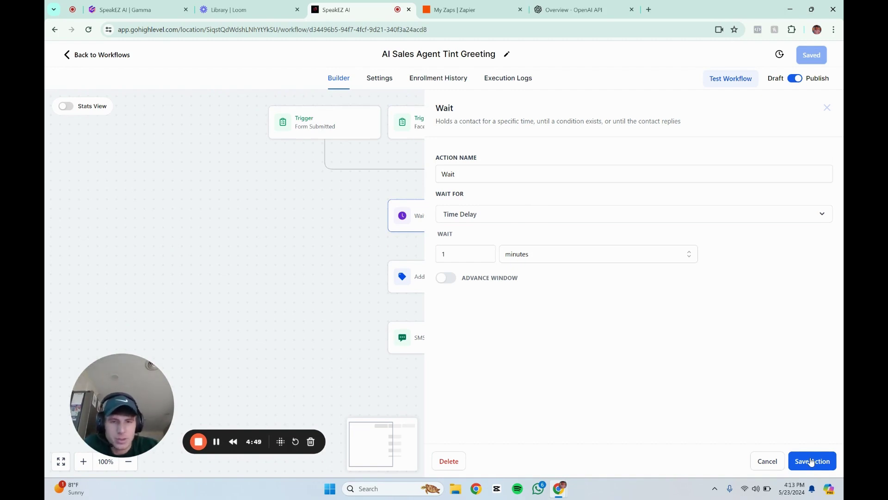
{"action": "left_click", "coordinate": [827, 107]}
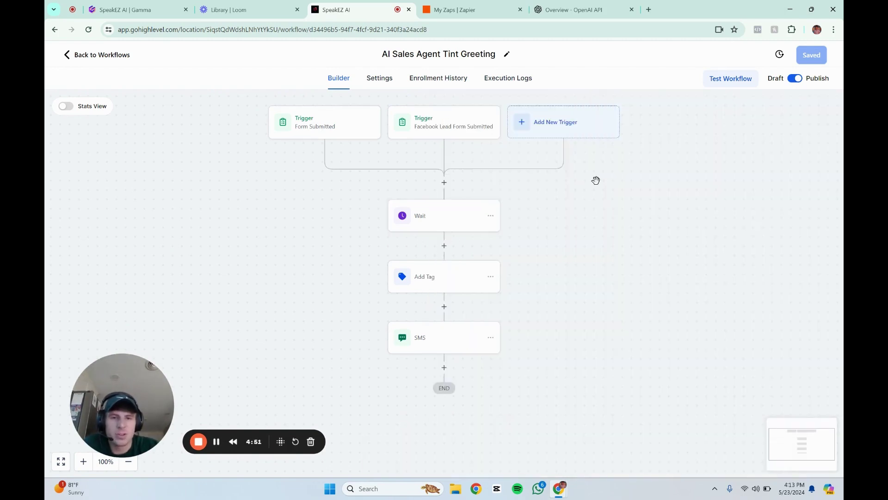
{"action": "left_click", "coordinate": [490, 215]}
{"action": "mouse_move", "coordinate": [530, 287]}
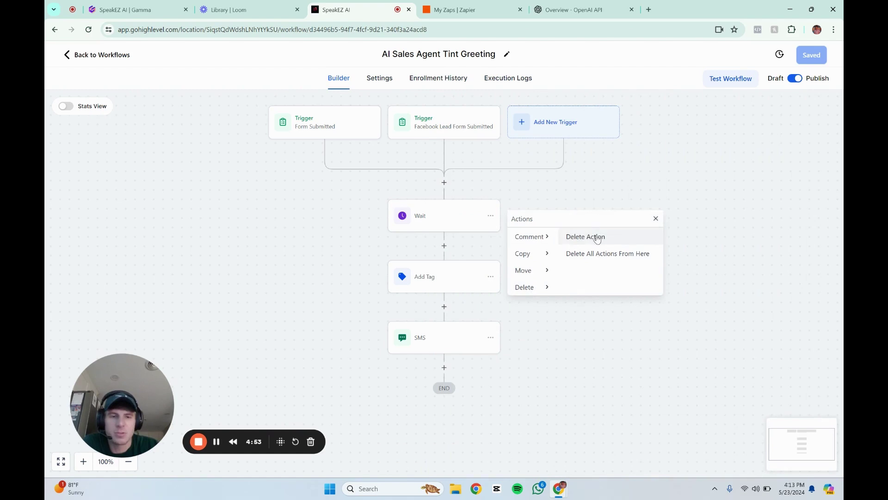
{"action": "left_click", "coordinate": [597, 236]}
{"action": "left_click", "coordinate": [544, 287]}
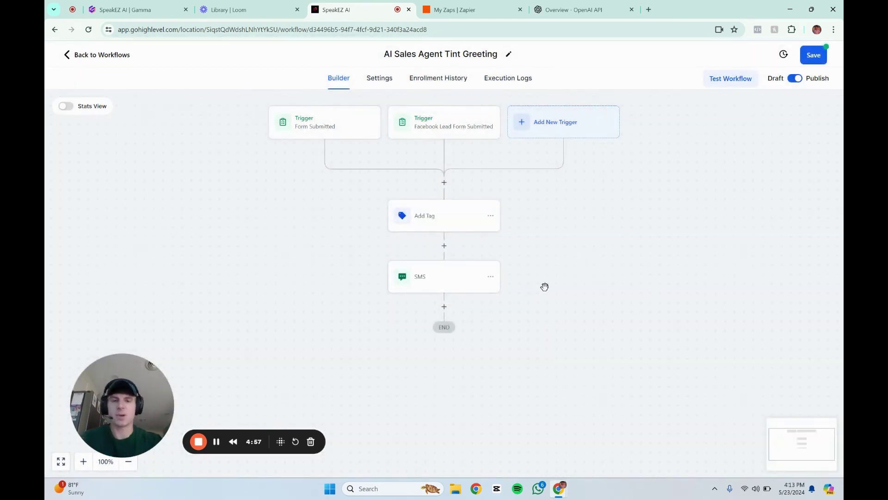
{"action": "left_click", "coordinate": [814, 55]}
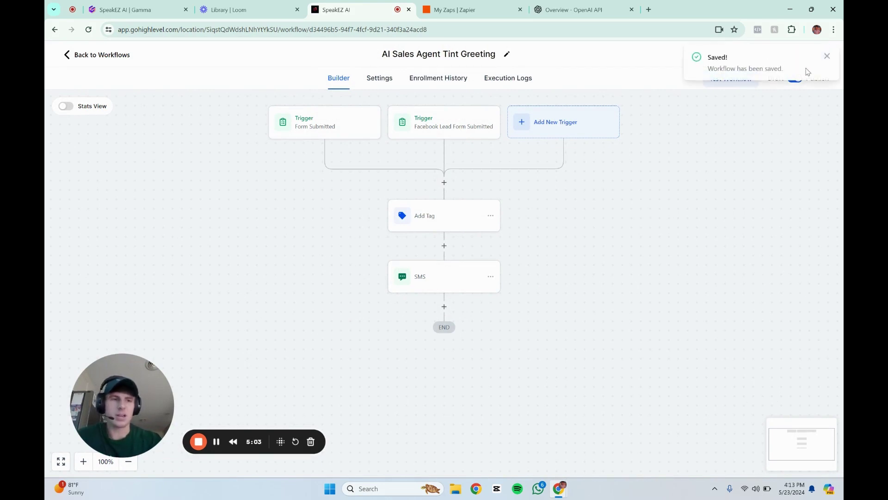
Save the Add Tag action with the "ai go" and "tint" tags, and save the workflow.
{"action": "left_click", "coordinate": [442, 231]}
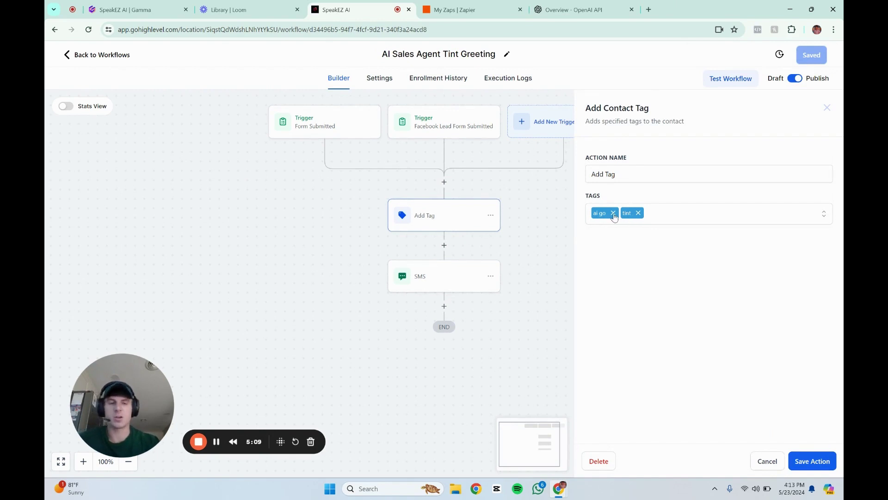
{"action": "left_click", "coordinate": [825, 466]}
{"action": "left_click", "coordinate": [811, 54]}
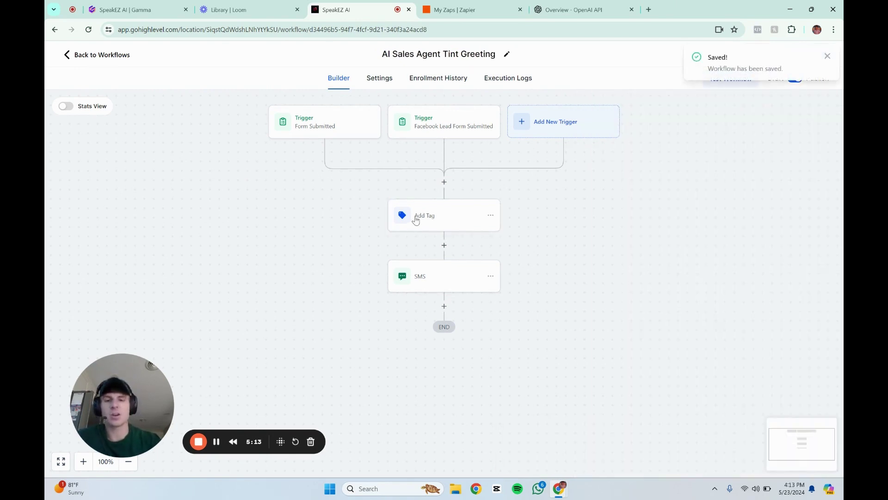
{"action": "left_click", "coordinate": [827, 56]}
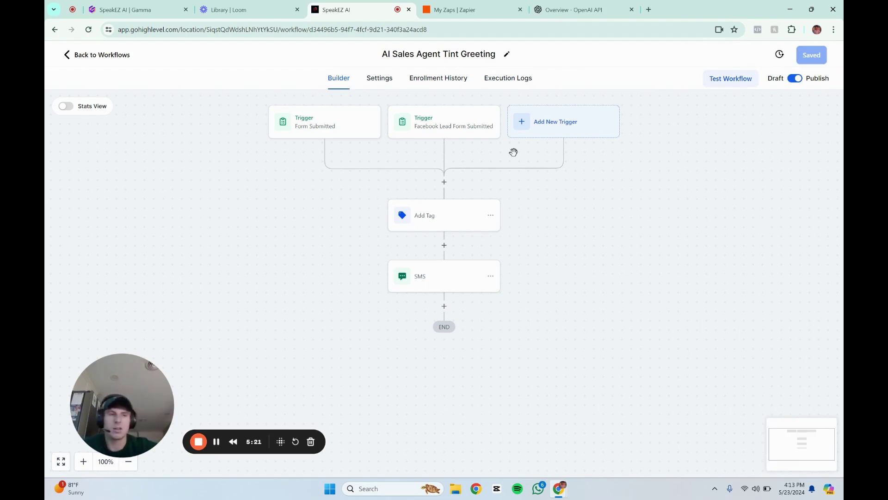
Open the tint workflow's SMS action and compare its message with the greeting in the OpenAI Playground prompt's window tint sales process.
{"action": "left_click", "coordinate": [445, 275]}
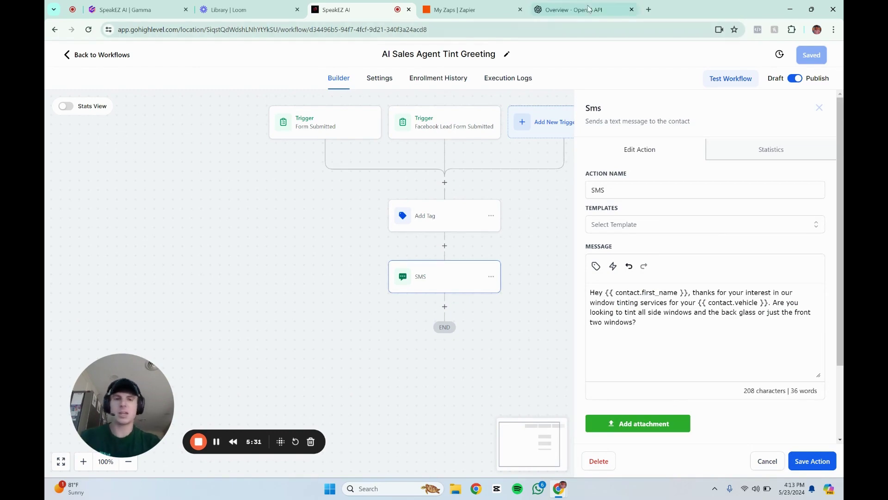
{"action": "left_click", "coordinate": [573, 9]}
{"action": "scroll", "coordinate": [416, 237], "scroll_direction": "up", "scroll_amount": 3}
{"action": "scroll", "coordinate": [416, 237], "scroll_direction": "up", "scroll_amount": 10}
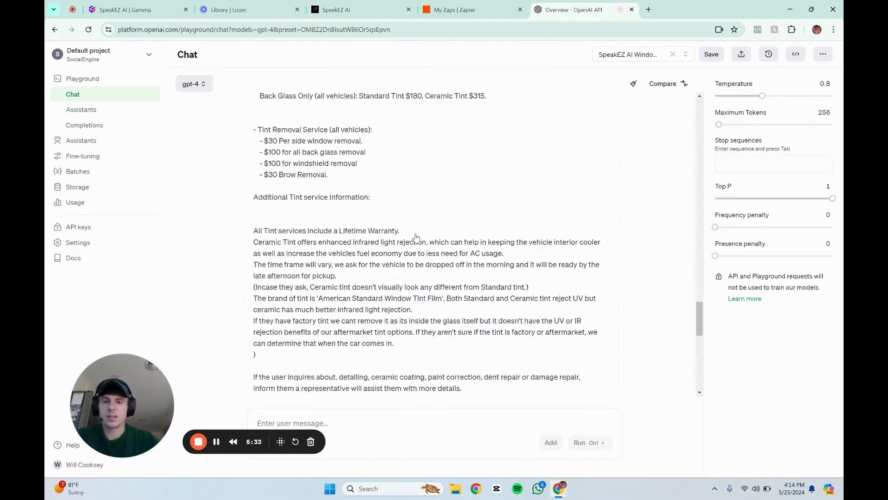
{"action": "scroll", "coordinate": [416, 237], "scroll_direction": "down", "scroll_amount": 7}
{"action": "scroll", "coordinate": [415, 237], "scroll_direction": "up", "scroll_amount": 3}
{"action": "scroll", "coordinate": [416, 238], "scroll_direction": "up", "scroll_amount": 15}
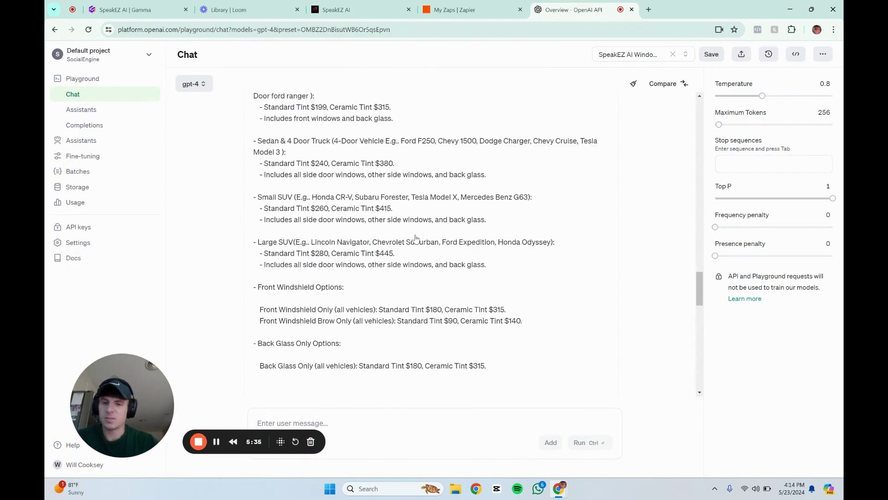
{"action": "scroll", "coordinate": [311, 298], "scroll_direction": "up", "scroll_amount": 10}
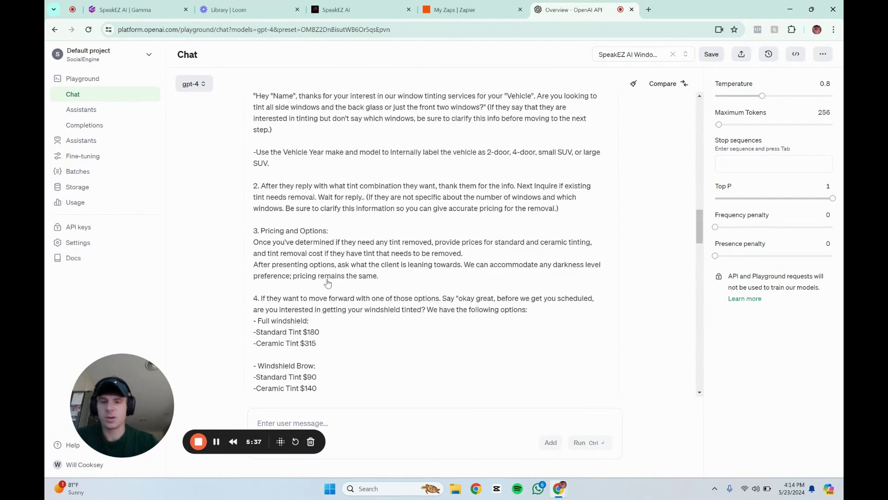
{"action": "scroll", "coordinate": [345, 296], "scroll_direction": "down", "scroll_amount": 1}
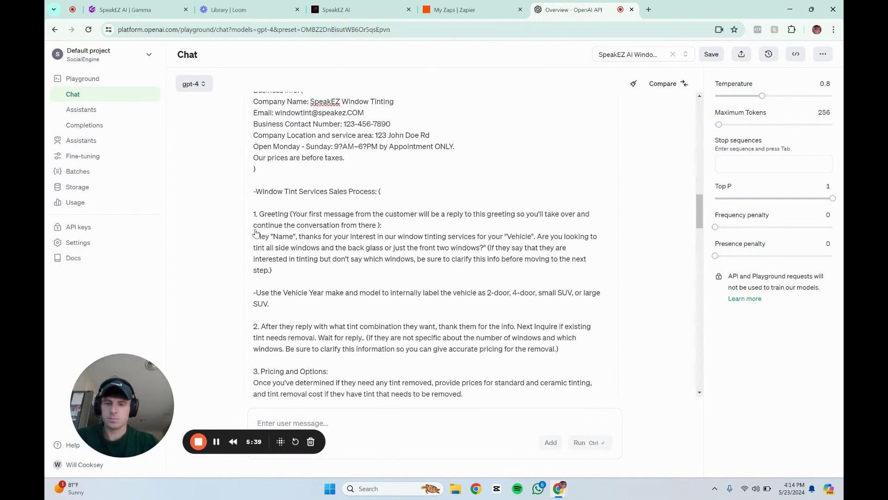
{"action": "left_click_drag", "start_coordinate": [256, 236], "coordinate": [485, 250]}
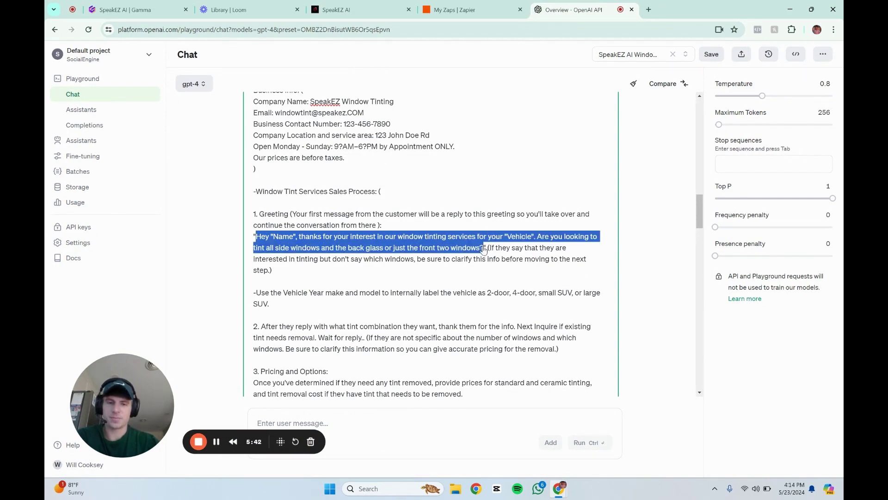
{"action": "left_click", "coordinate": [277, 240]}
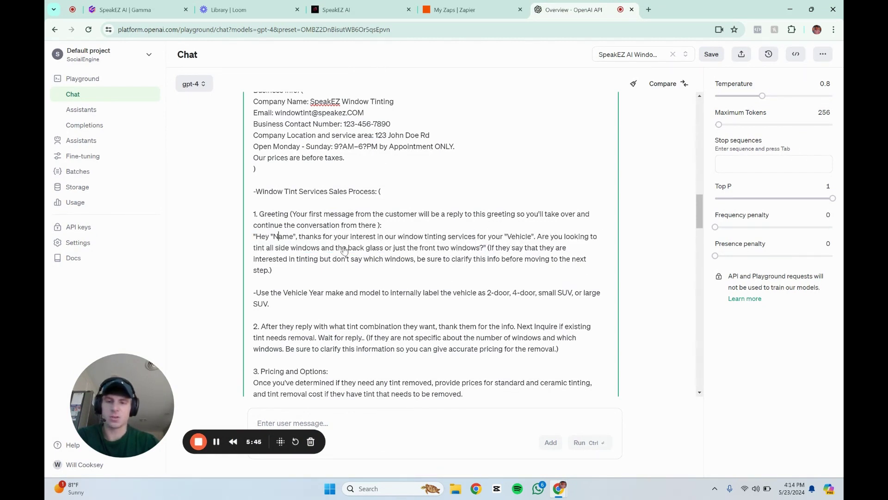
Switch back to GoHighLevel and examine the contact first name and vehicle placeholders in the SMS message.
{"action": "left_click", "coordinate": [388, 14]}
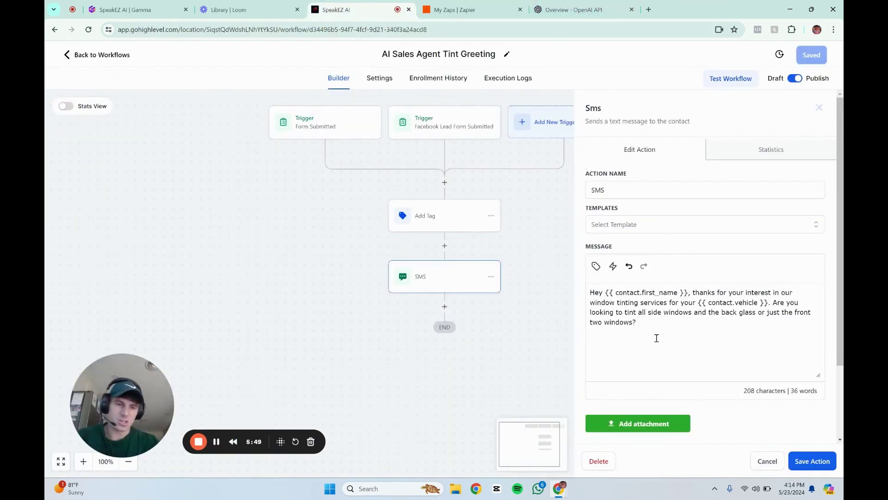
{"action": "left_click_drag", "start_coordinate": [656, 338], "coordinate": [690, 290]}
{"action": "left_click", "coordinate": [636, 345]}
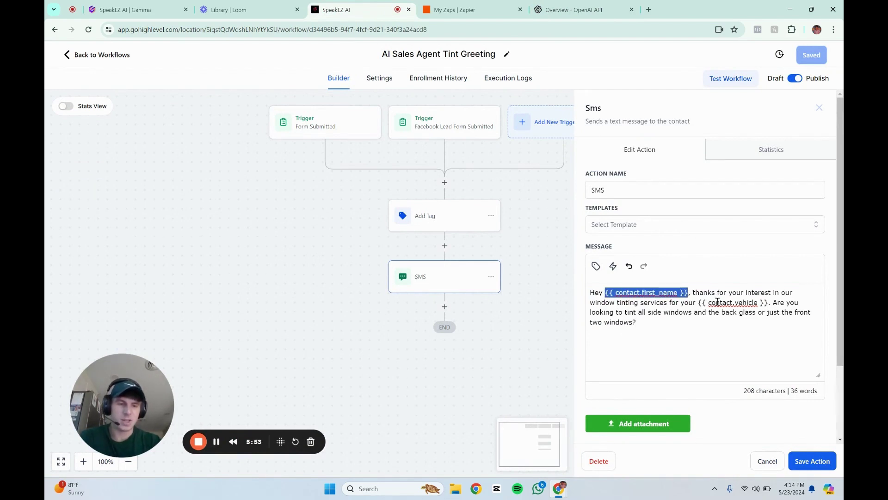
{"action": "left_click", "coordinate": [687, 293]}
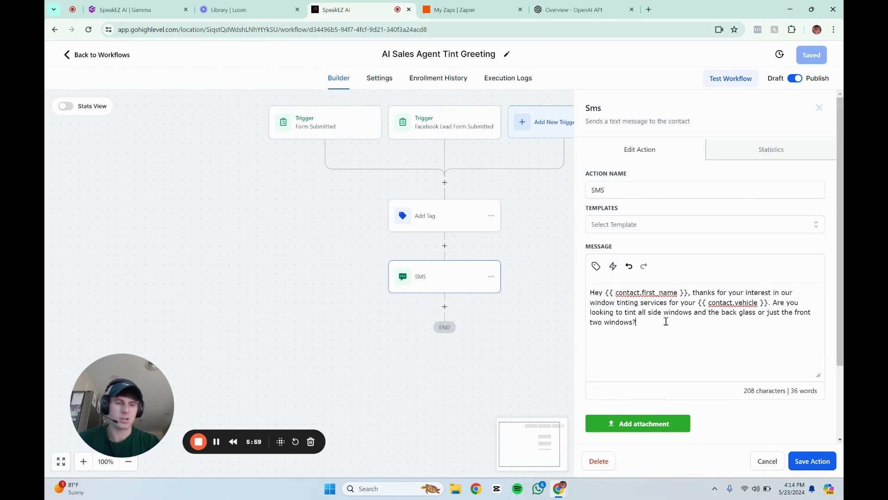
Insert the contact First Name value at the end of the SMS message, and delete it again.
{"action": "left_click", "coordinate": [596, 267]}
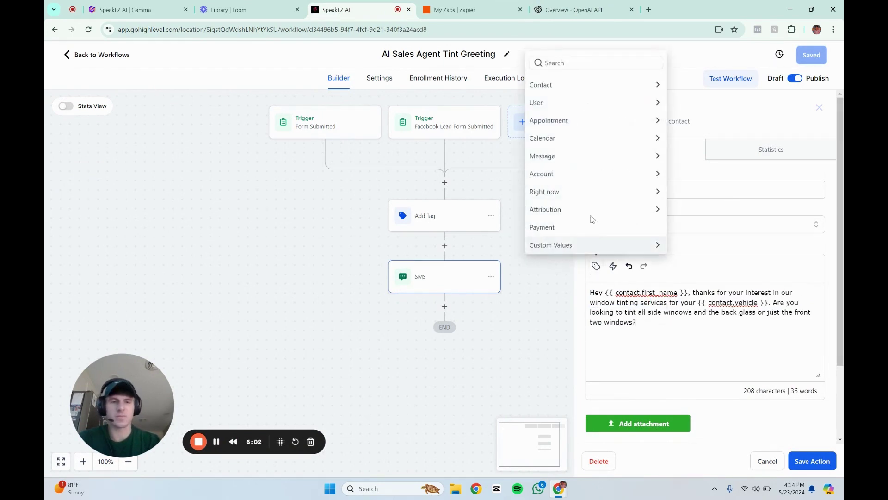
{"action": "left_click", "coordinate": [592, 88]}
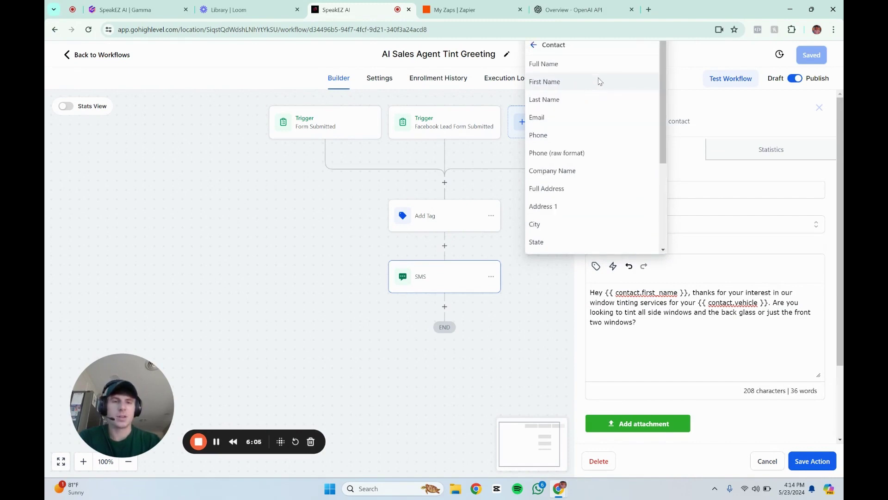
{"action": "left_click", "coordinate": [600, 81]}
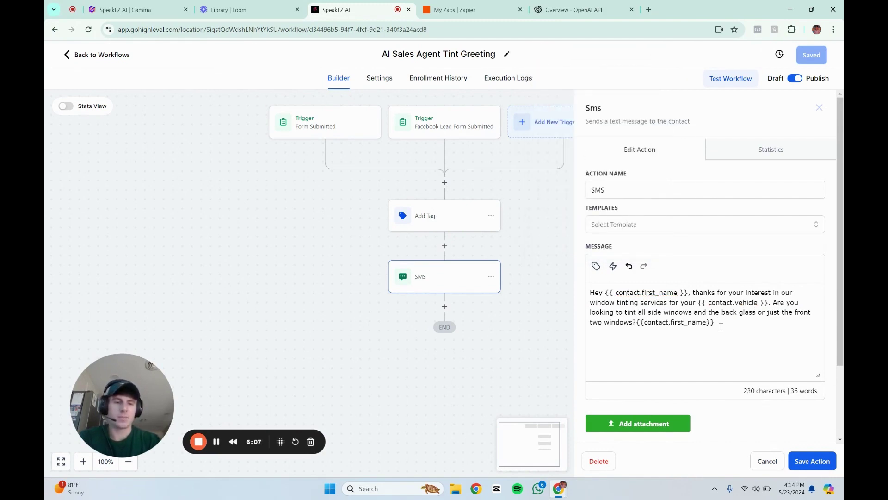
{"action": "left_click_drag", "start_coordinate": [720, 327], "coordinate": [635, 326]}
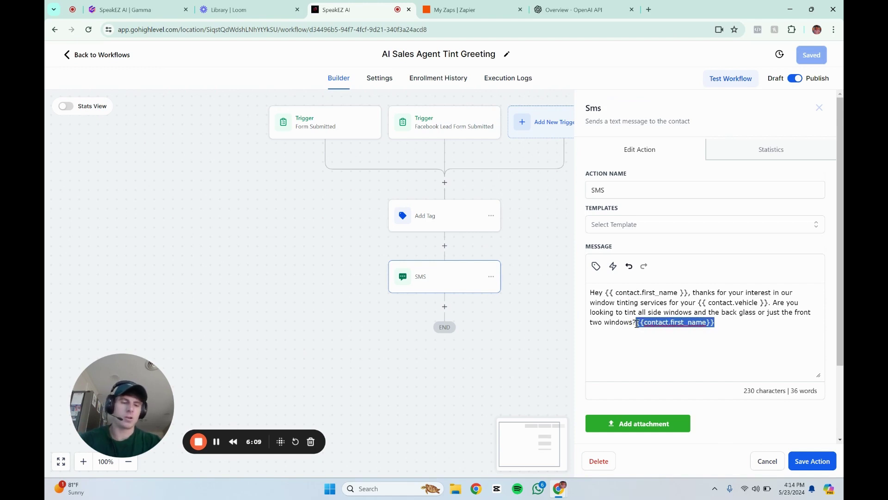
{"action": "key", "text": "BackSpace"}
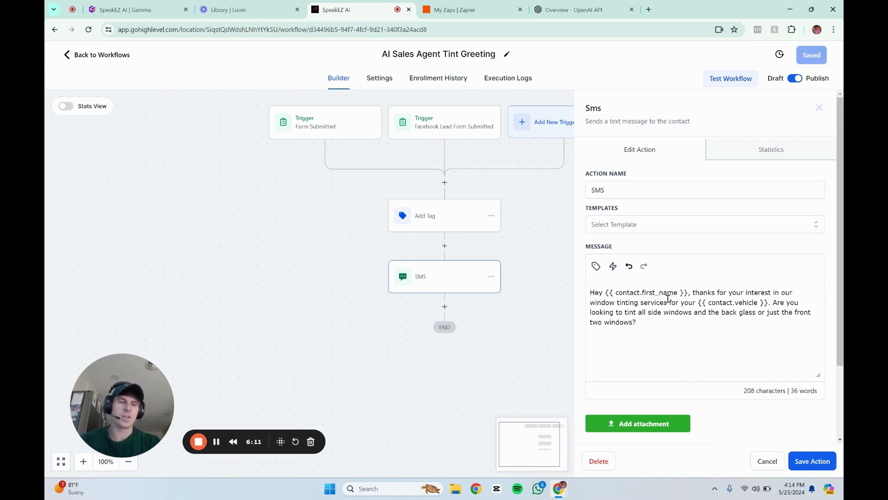
Look up the vehicle value among the contact custom fields without inserting it, and save the SMS action and the workflow.
{"action": "left_click", "coordinate": [596, 266]}
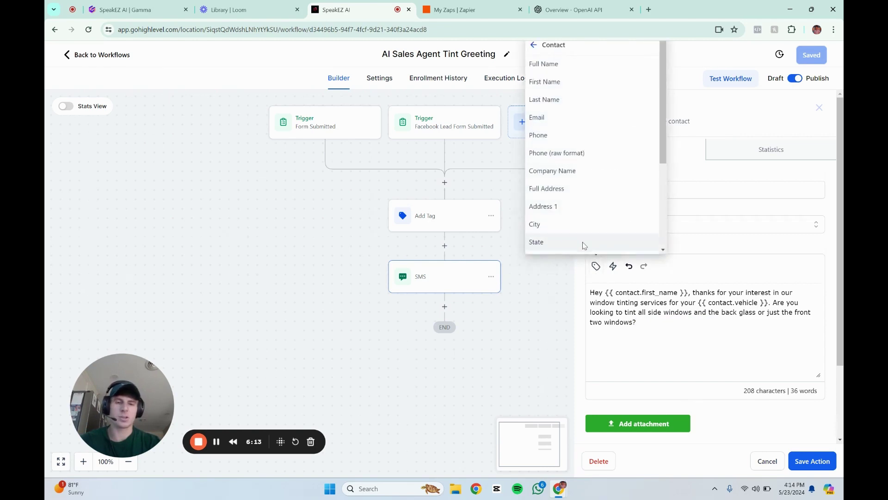
{"action": "scroll", "coordinate": [583, 245], "scroll_direction": "down", "scroll_amount": 3}
{"action": "left_click", "coordinate": [583, 245]}
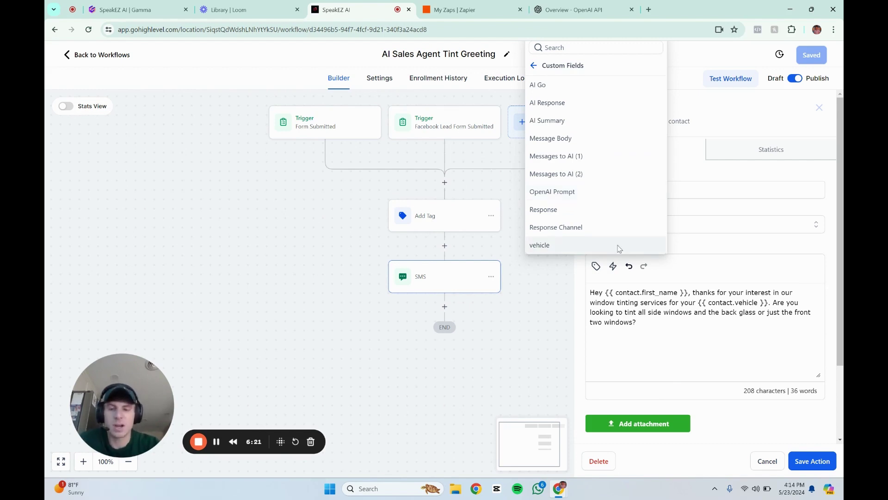
{"action": "left_click", "coordinate": [643, 349]}
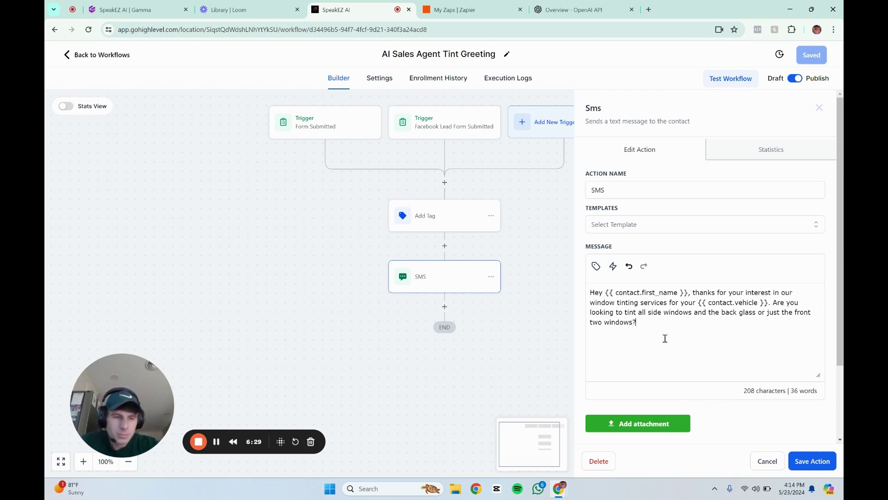
{"action": "left_click", "coordinate": [823, 461]}
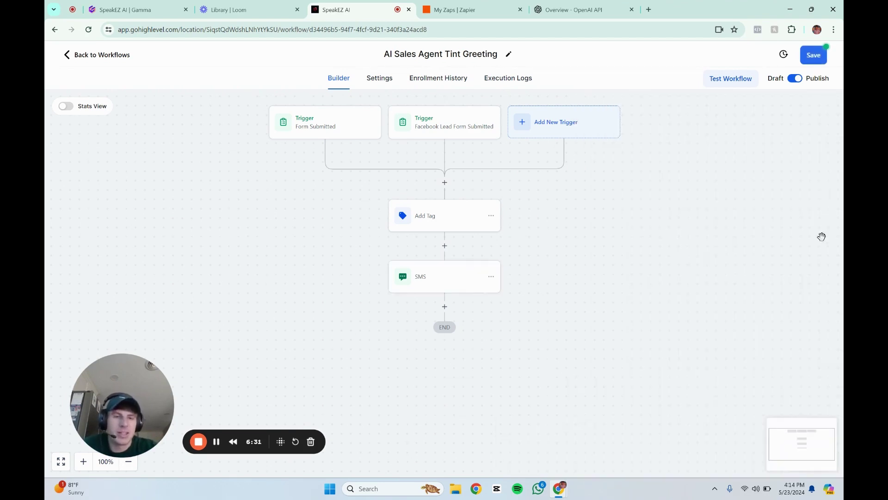
{"action": "left_click", "coordinate": [816, 64]}
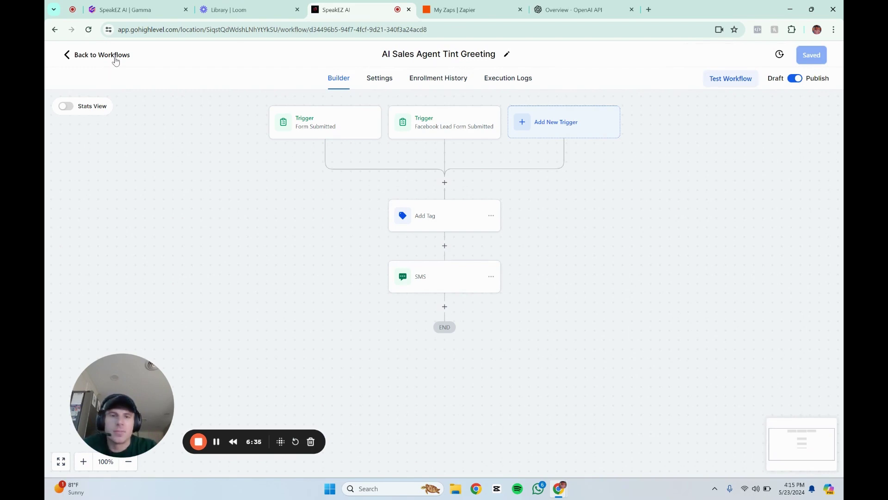
Check the tint greeting's workflow settings, and open the AI Sales Agent Detailing Greeting workflow from the workflow list.
{"action": "left_click", "coordinate": [379, 78]}
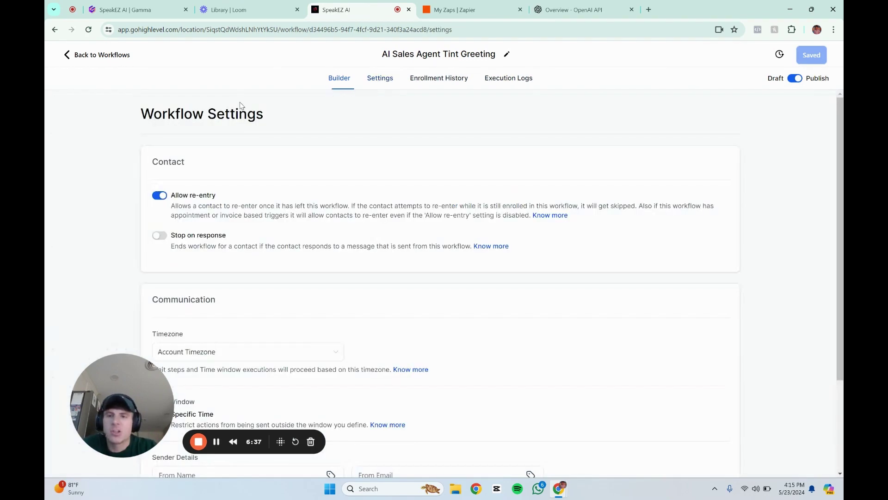
{"action": "left_click", "coordinate": [125, 56]}
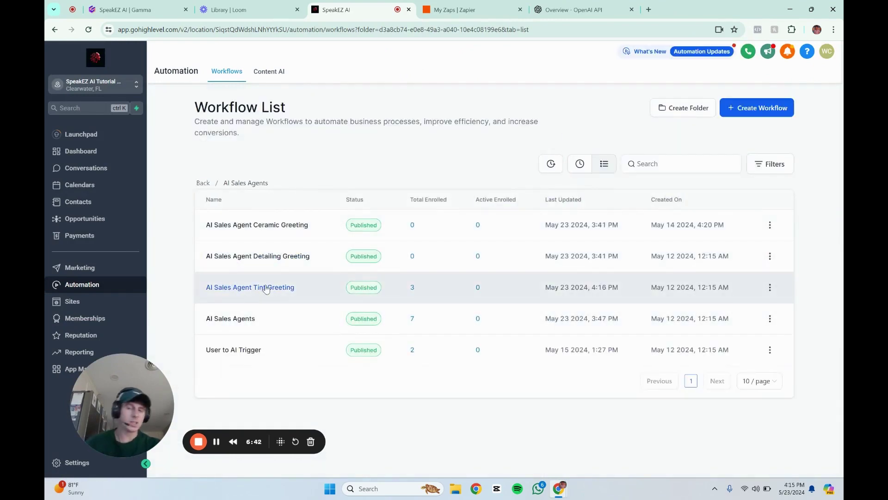
{"action": "left_click", "coordinate": [270, 258]}
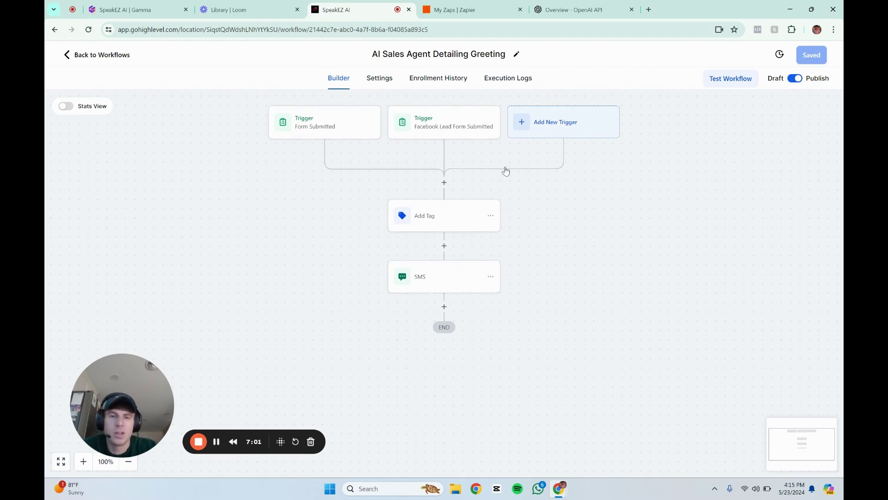
Save the Facebook Lead Form Submitted trigger with its Leads Form filter and the Form Submitted trigger, and save the workflow.
{"action": "left_click", "coordinate": [442, 129]}
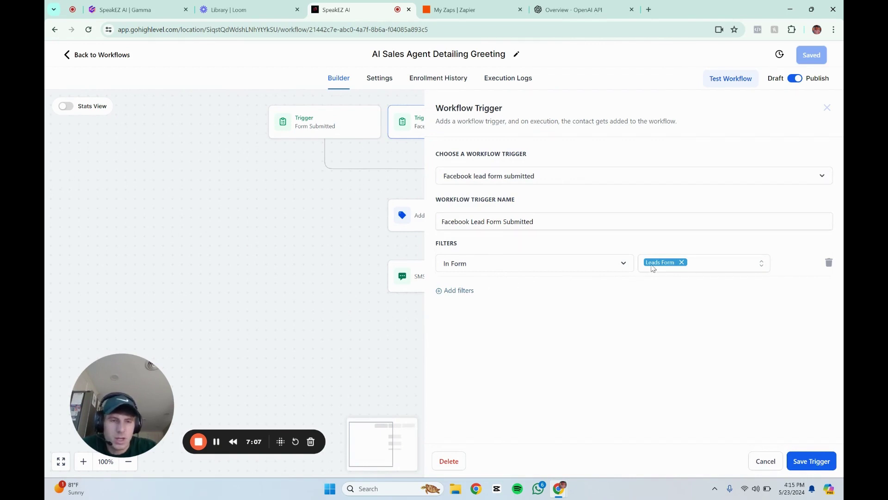
{"action": "left_click", "coordinate": [812, 462]}
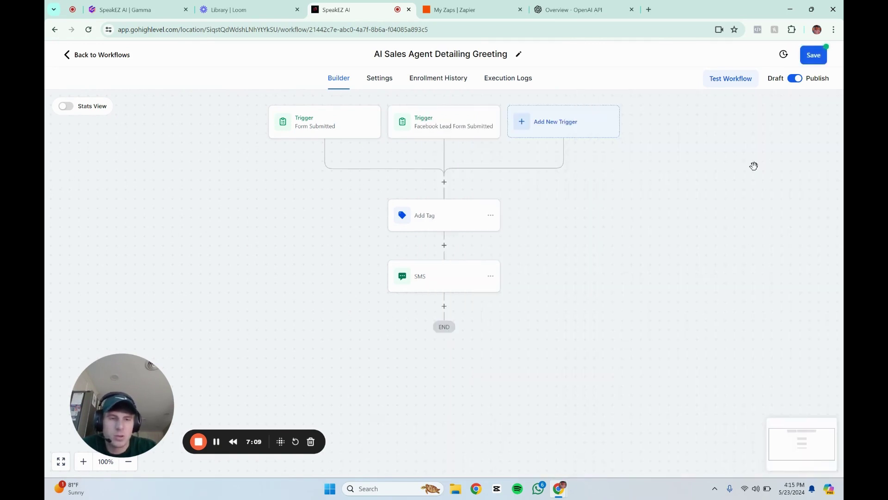
{"action": "left_click", "coordinate": [318, 134]}
{"action": "left_click", "coordinate": [813, 460]}
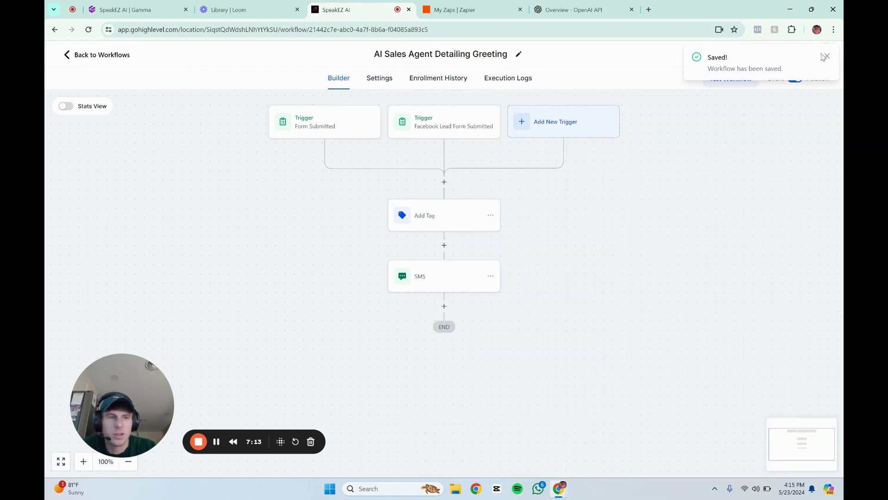
Save the Add Tag action with the "ai go" and "detailing" tags, and save the detailing greeting workflow.
{"action": "left_click", "coordinate": [446, 218]}
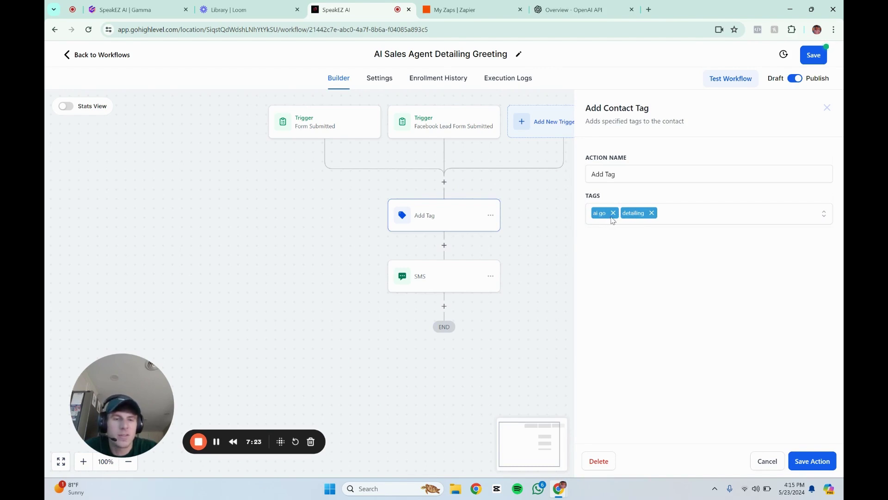
{"action": "left_click", "coordinate": [810, 461]}
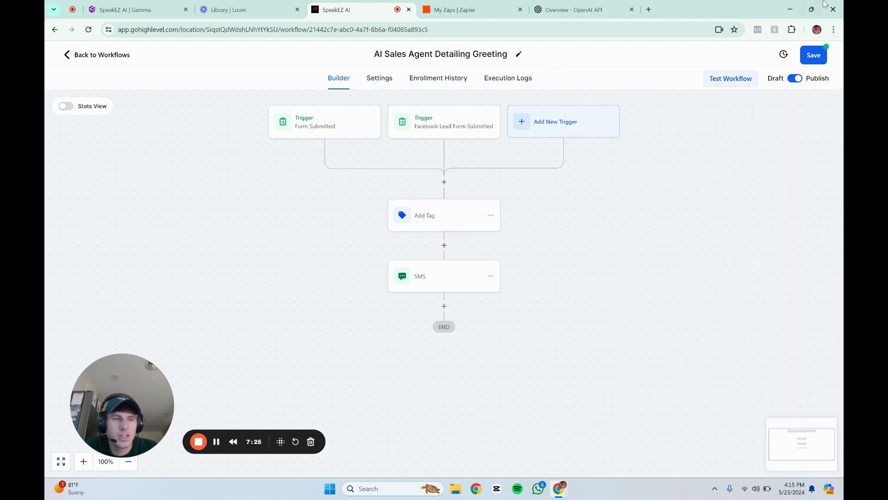
{"action": "left_click", "coordinate": [813, 52]}
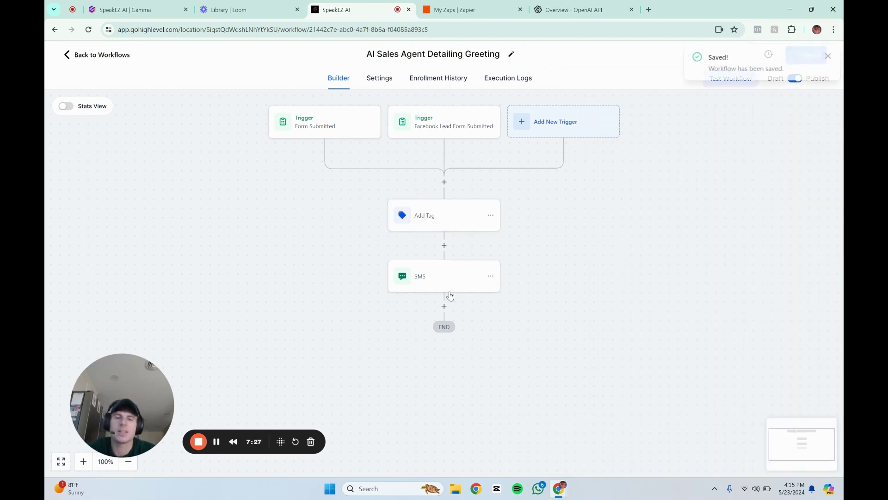
Open the detailing workflow's SMS action and review its full message text, including the placeholders and the package offer.
{"action": "left_click", "coordinate": [445, 289]}
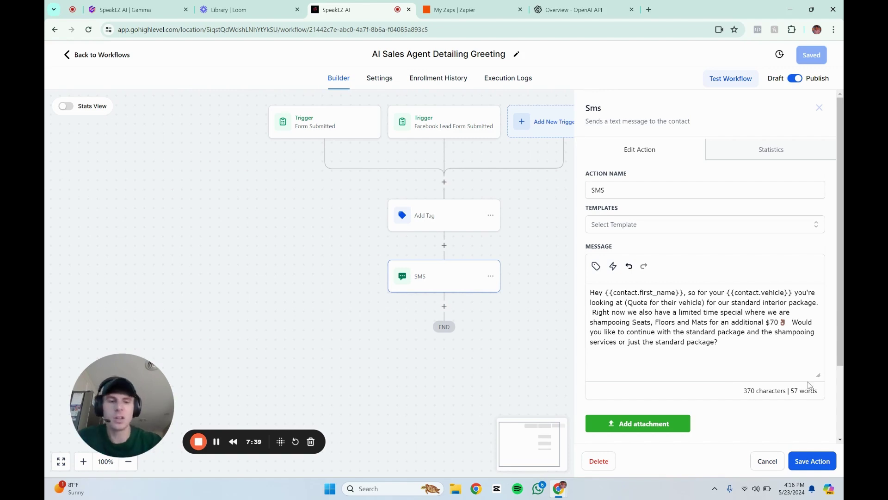
{"action": "left_click_drag", "start_coordinate": [722, 343], "coordinate": [590, 298]}
{"action": "left_click", "coordinate": [642, 319]}
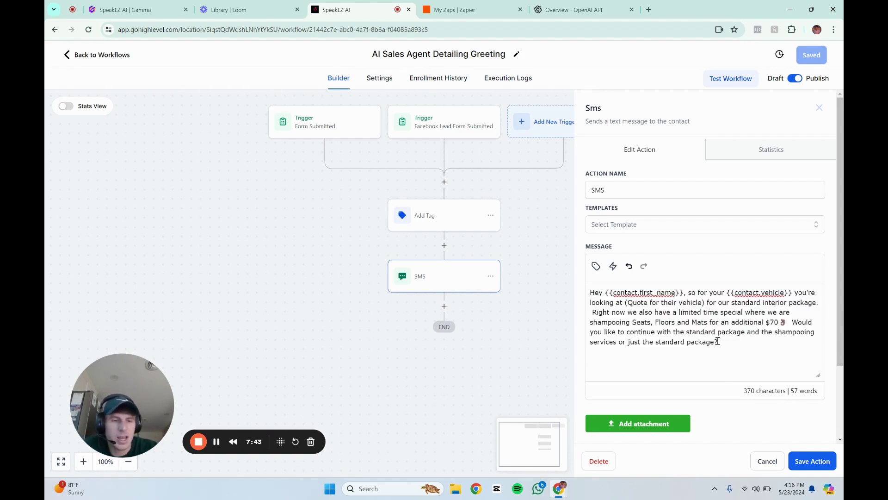
{"action": "left_click_drag", "start_coordinate": [718, 342], "coordinate": [589, 300]}
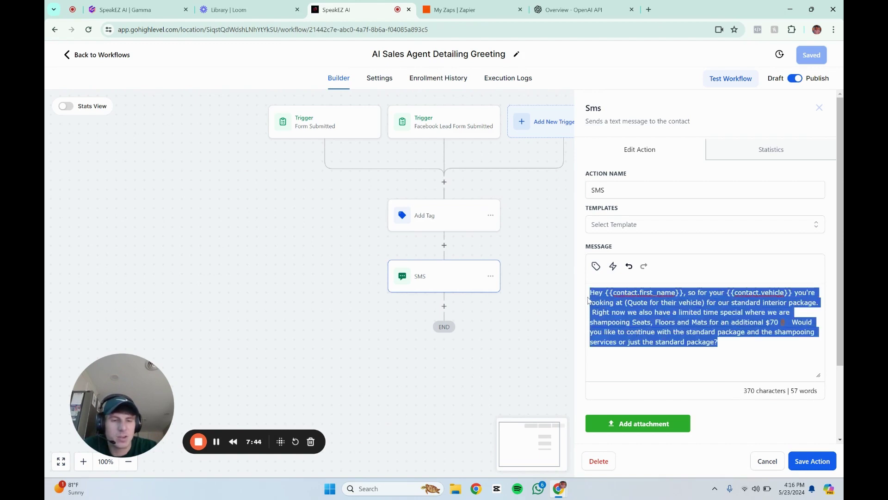
{"action": "left_click", "coordinate": [729, 346]}
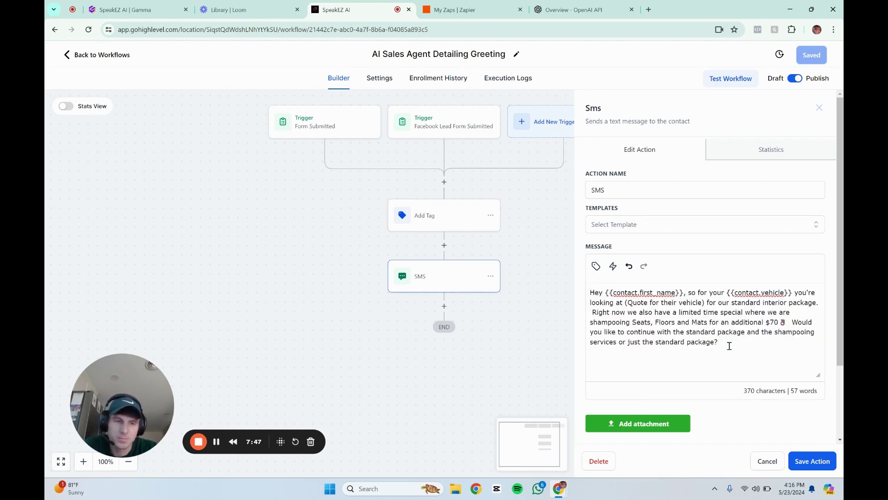
{"action": "left_click_drag", "start_coordinate": [730, 346], "coordinate": [593, 294]}
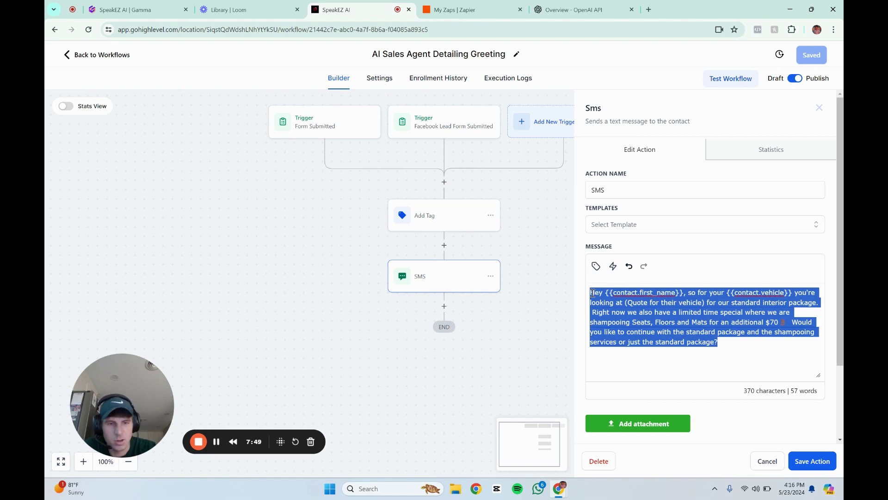
{"action": "left_click", "coordinate": [657, 288]}
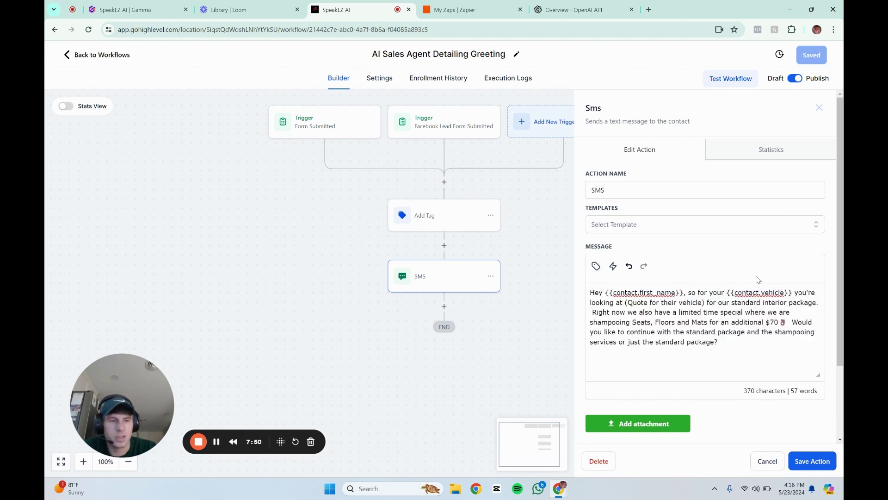
Save the SMS action with its standard interior package message, and save the detailing greeting workflow.
{"action": "left_click", "coordinate": [815, 461]}
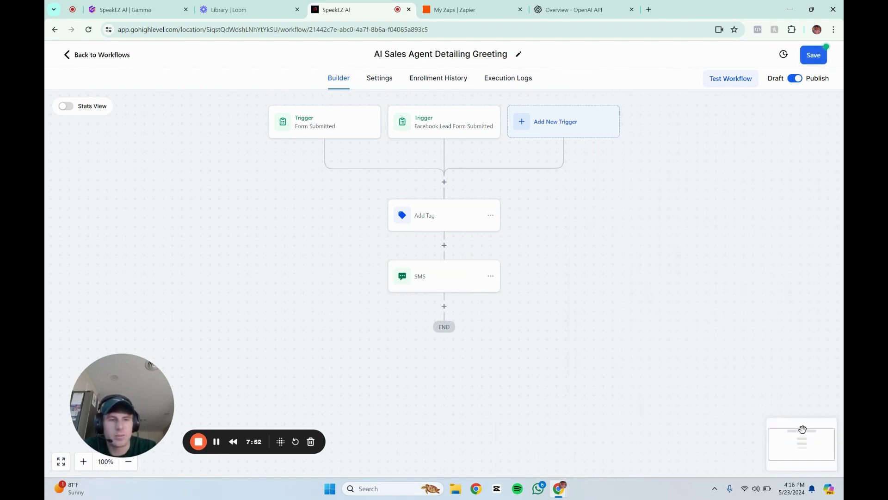
{"action": "left_click", "coordinate": [818, 58]}
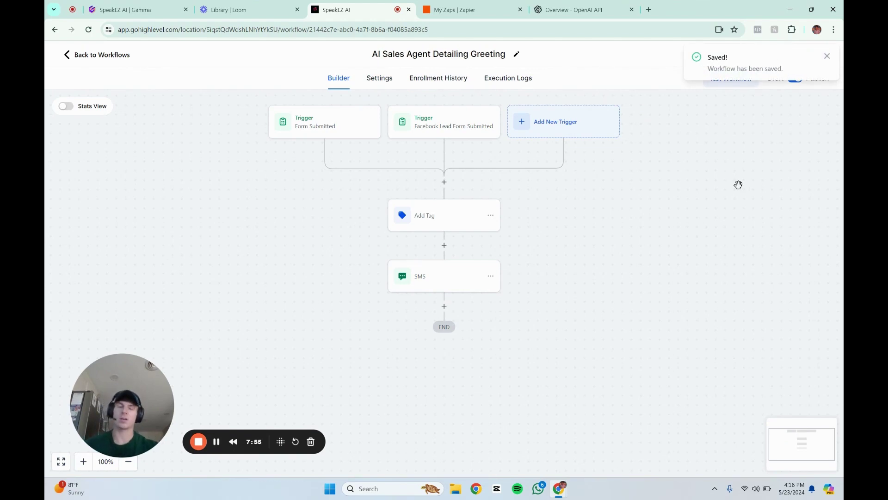
{"action": "left_click", "coordinate": [827, 57]}
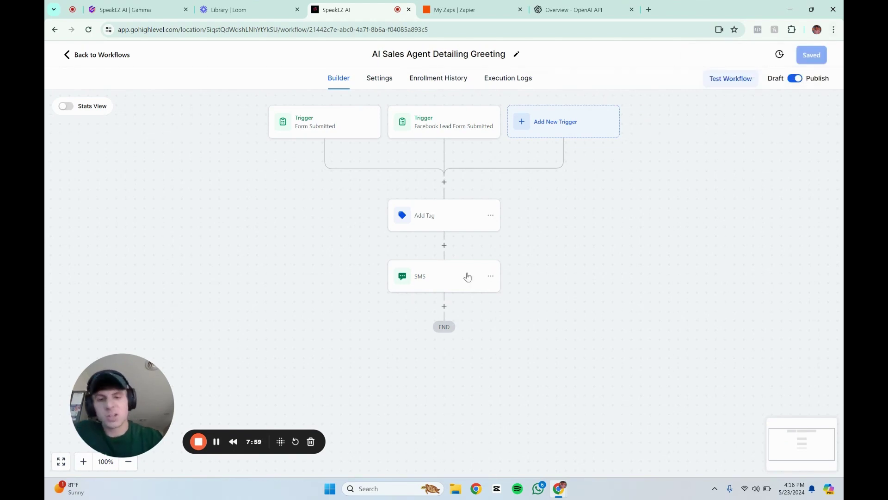
Open the User to AI Trigger workflow from the workflow list and check its workflow settings.
{"action": "left_click", "coordinate": [113, 56]}
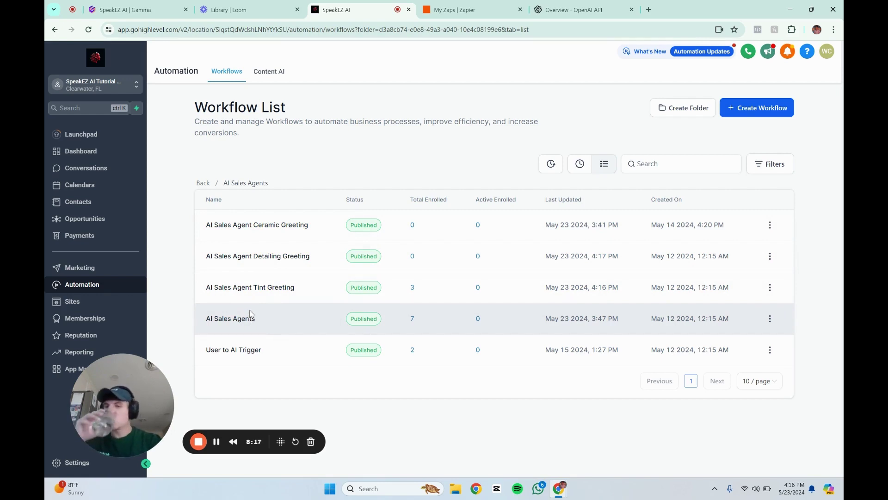
{"action": "left_click", "coordinate": [229, 355]}
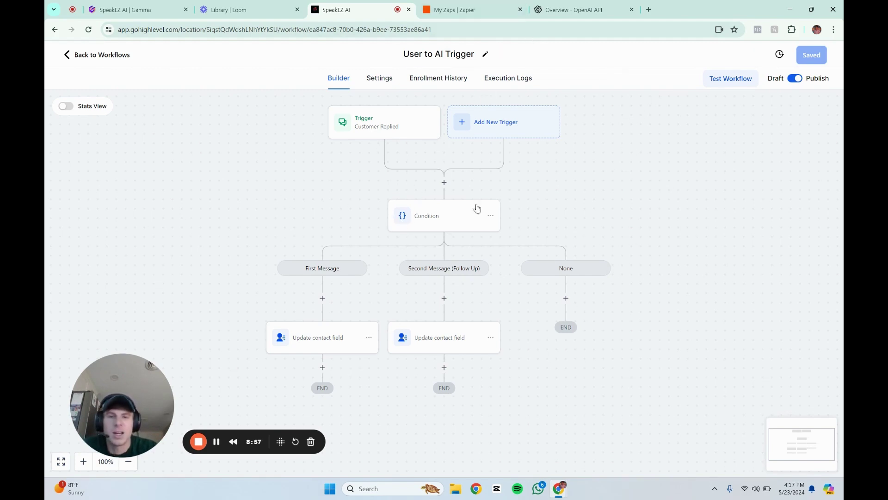
{"action": "left_click", "coordinate": [380, 77]}
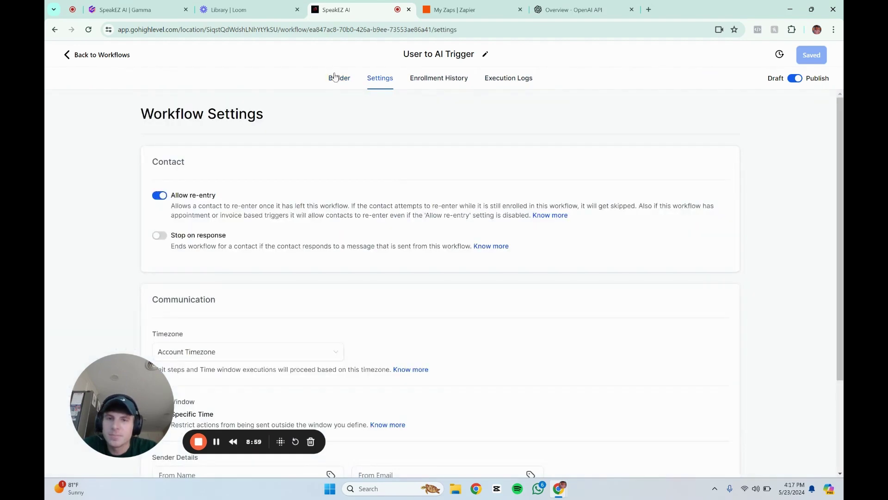
{"action": "left_click", "coordinate": [339, 77]}
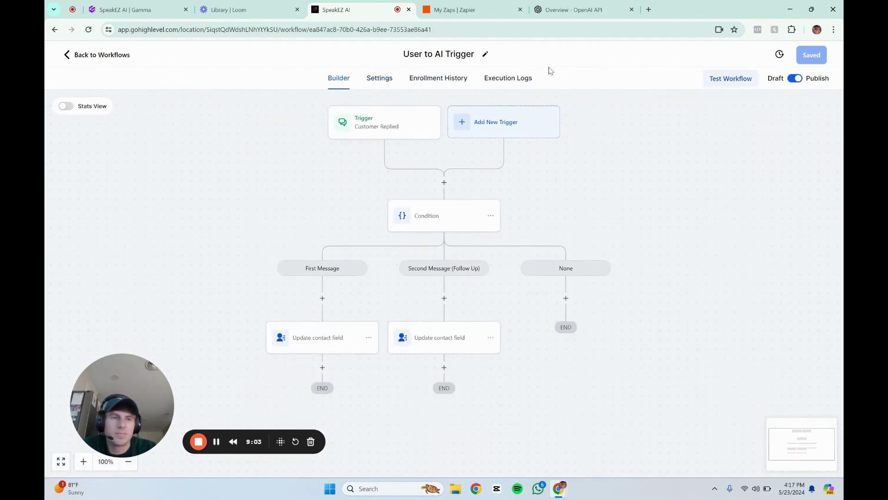
Save the Customer Replied trigger with its SMS reply channel, no "ai stop" tag and has "ai go" tag filters, and save the workflow.
{"action": "left_click", "coordinate": [420, 129]}
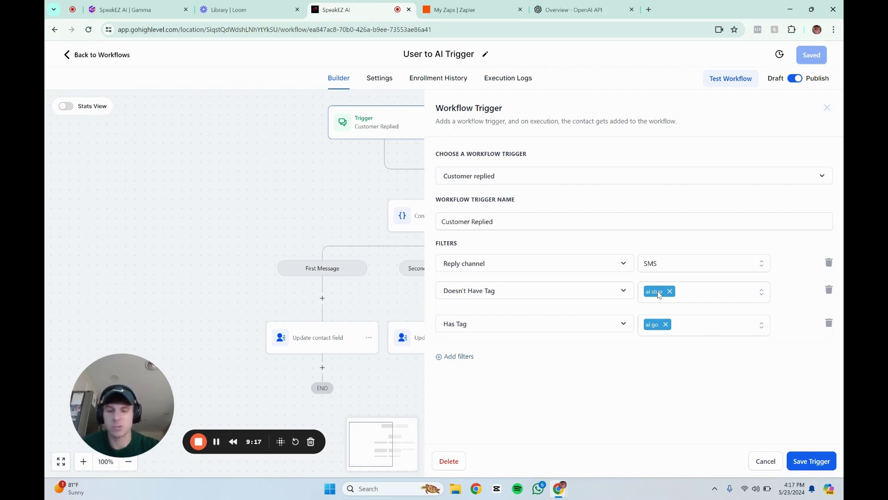
{"action": "left_click", "coordinate": [801, 464]}
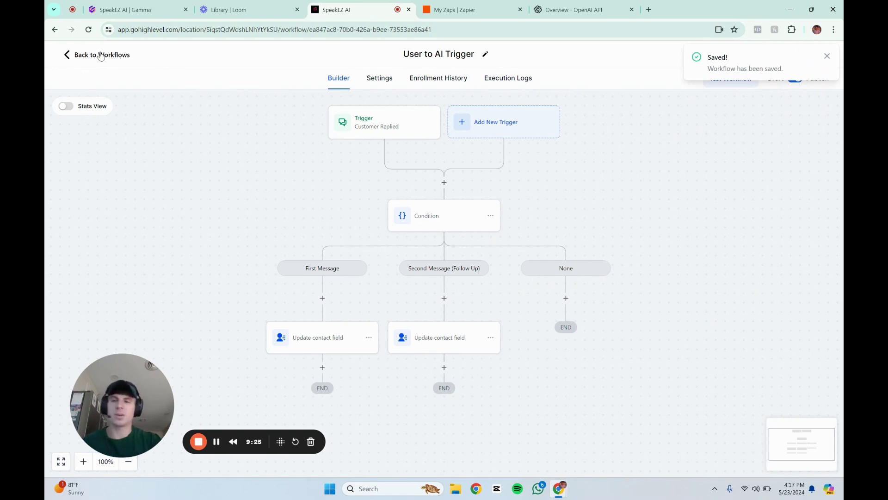
{"action": "left_click", "coordinate": [827, 56]}
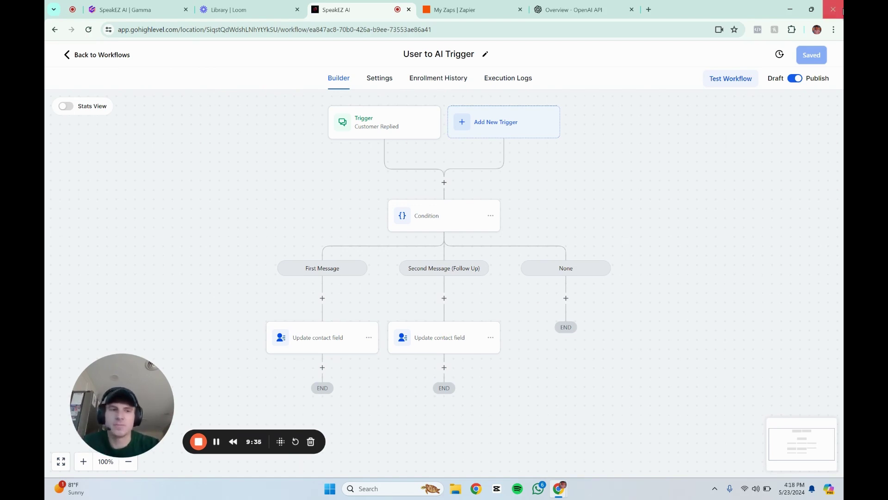
Open the AI Sales Agents workflow and examine its triggers, conditions, and user and AI message branches.
{"action": "left_click", "coordinate": [101, 57]}
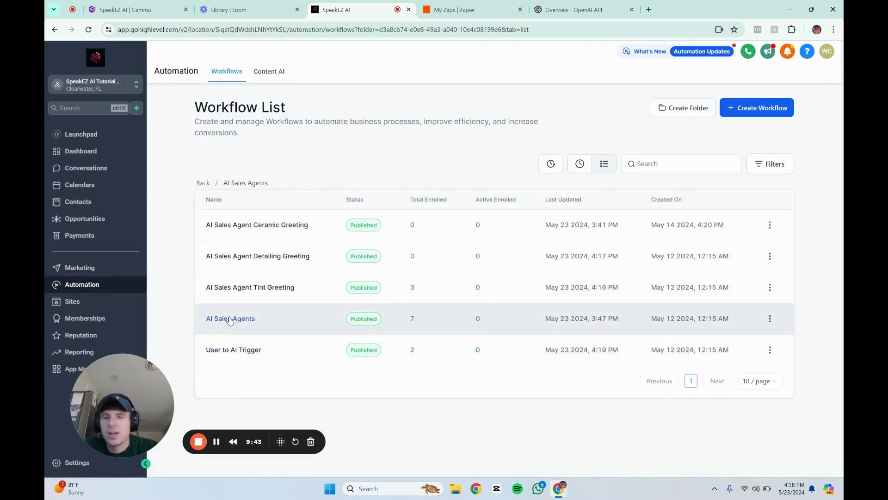
{"action": "left_click", "coordinate": [231, 320]}
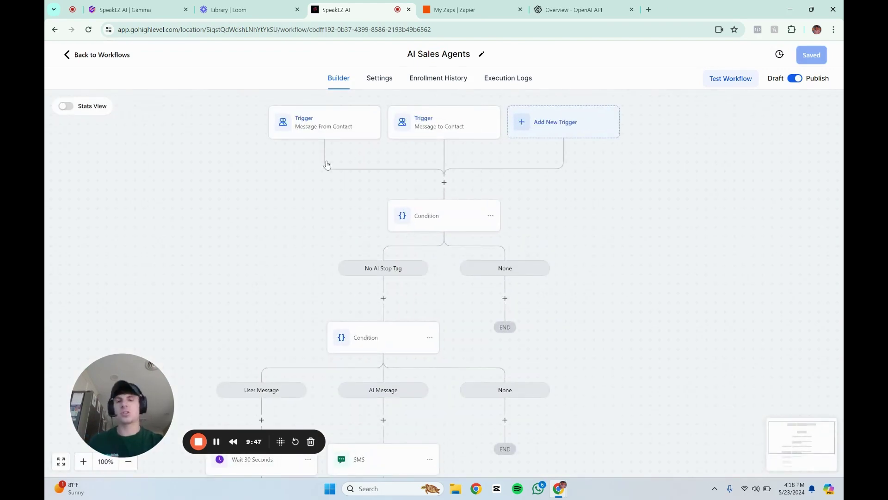
{"action": "scroll", "coordinate": [375, 192], "scroll_direction": "down", "scroll_amount": 2}
{"action": "scroll", "coordinate": [375, 198], "scroll_direction": "up", "scroll_amount": 3}
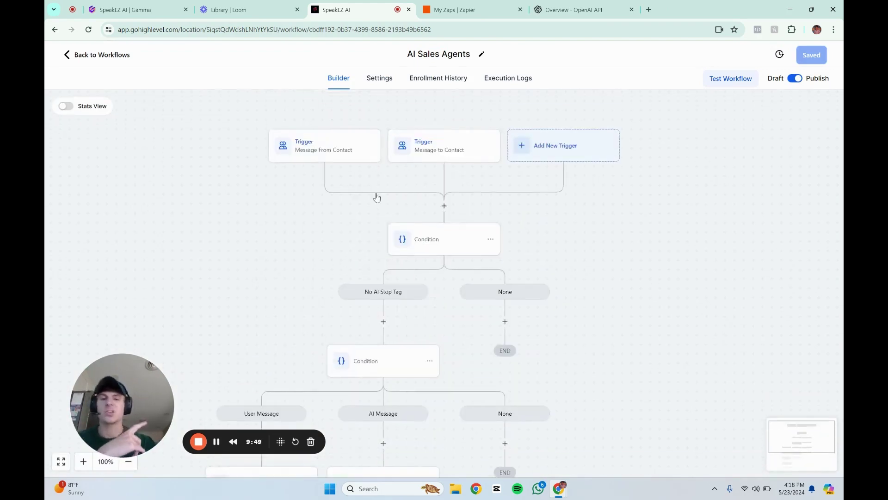
{"action": "scroll", "coordinate": [449, 171], "scroll_direction": "down", "scroll_amount": 3}
{"action": "scroll", "coordinate": [448, 174], "scroll_direction": "up", "scroll_amount": 3}
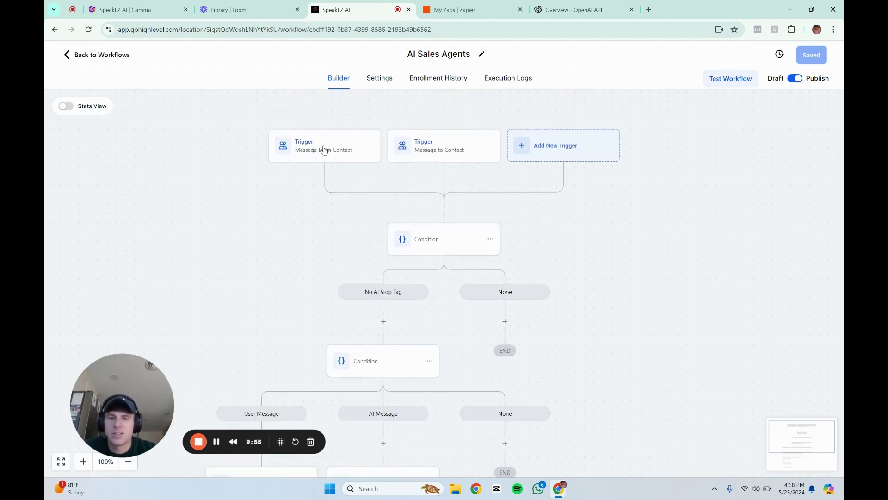
{"action": "scroll", "coordinate": [418, 199], "scroll_direction": "down", "scroll_amount": 3}
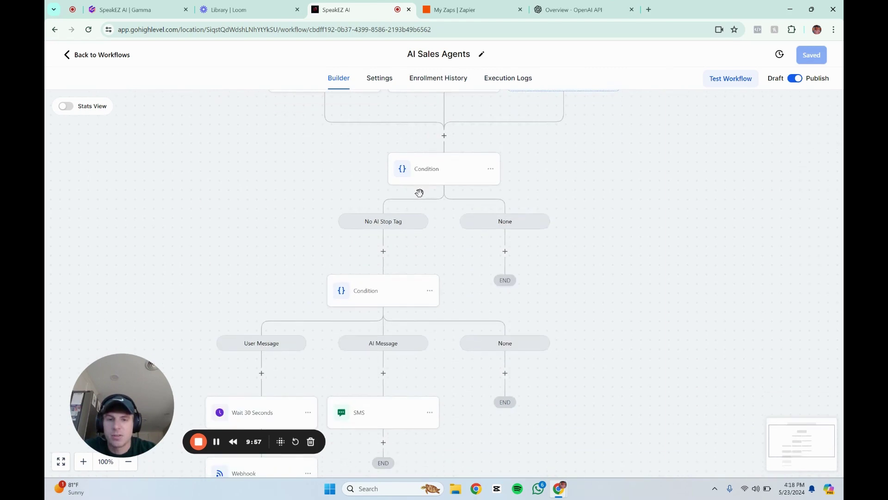
{"action": "scroll", "coordinate": [416, 168], "scroll_direction": "down", "scroll_amount": 2}
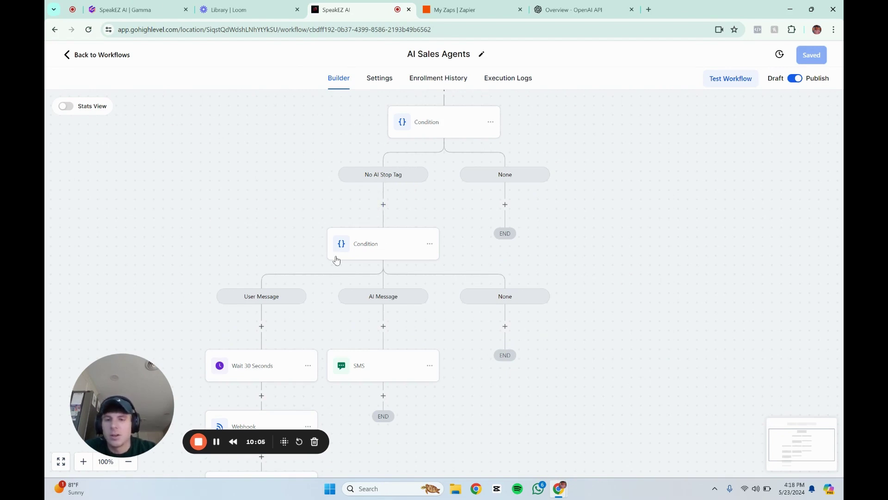
{"action": "scroll", "coordinate": [267, 285], "scroll_direction": "down", "scroll_amount": 3}
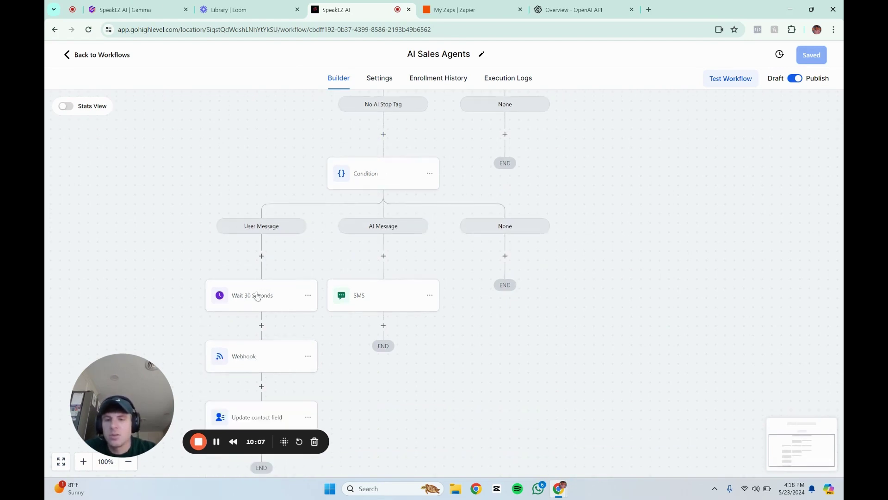
{"action": "scroll", "coordinate": [258, 296], "scroll_direction": "down", "scroll_amount": 1}
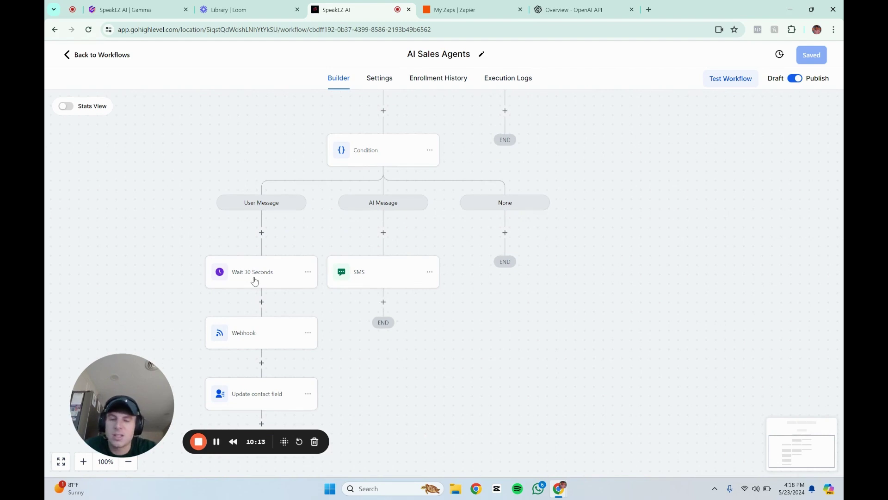
Save the Wait 30 Seconds action in the User Message branch with a time delay of 0.5 minutes.
{"action": "left_click", "coordinate": [254, 281]}
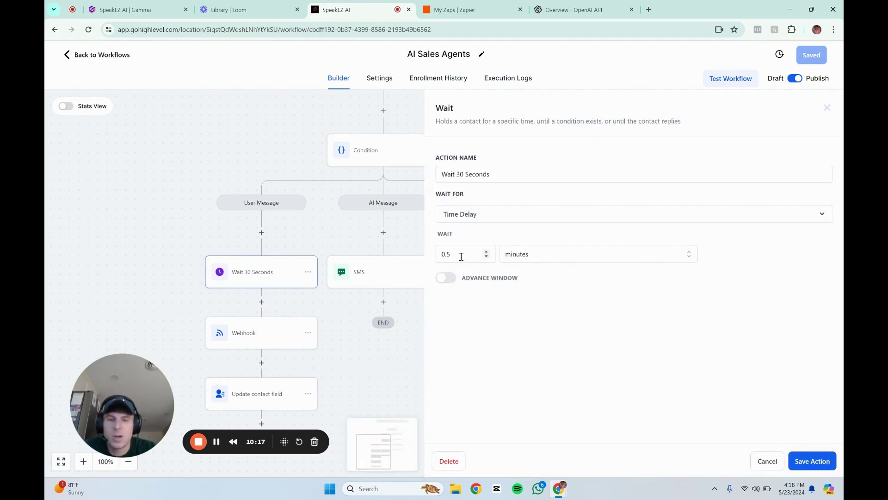
{"action": "left_click", "coordinate": [461, 257]}
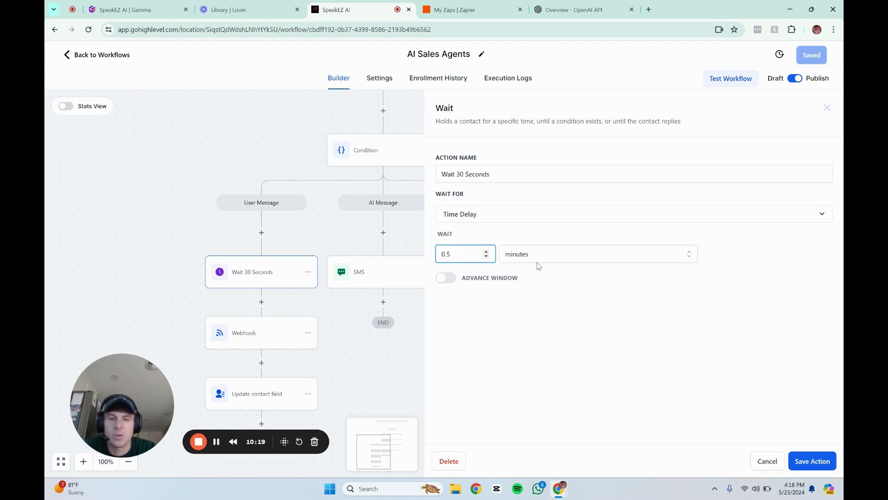
{"action": "left_click", "coordinate": [813, 458]}
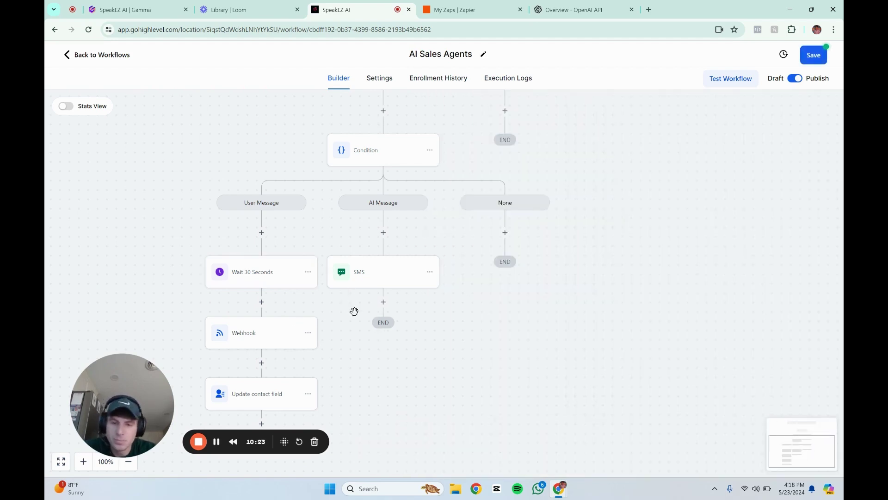
Save the SMS action in the AI Message branch with {{contact.ai_response}} as its message.
{"action": "scroll", "coordinate": [297, 284], "scroll_direction": "up", "scroll_amount": 1}
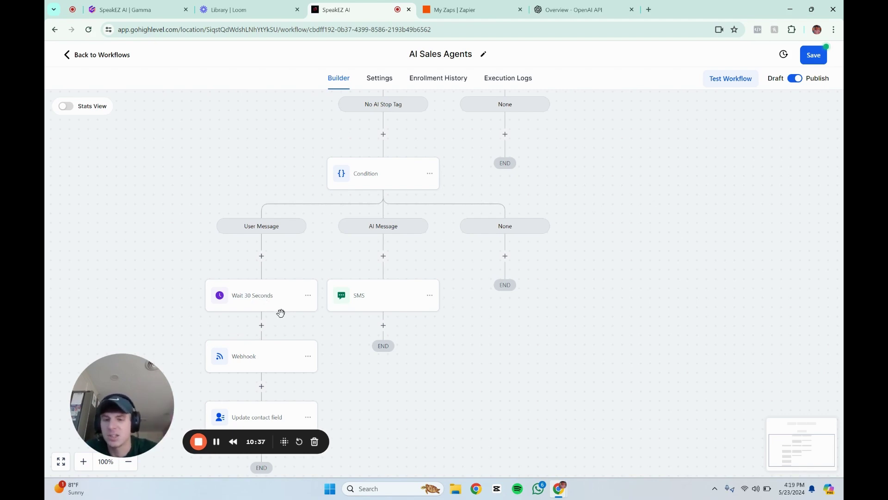
{"action": "scroll", "coordinate": [280, 312], "scroll_direction": "down", "scroll_amount": 1}
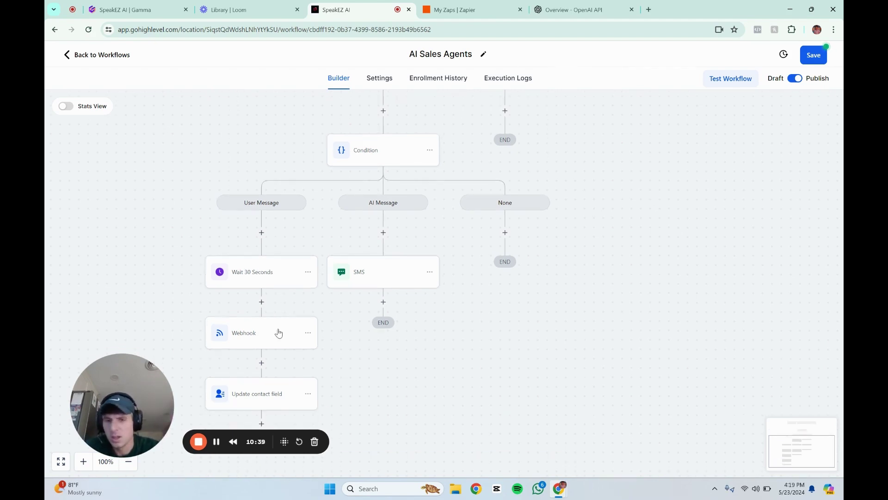
{"action": "scroll", "coordinate": [307, 326], "scroll_direction": "up", "scroll_amount": 1}
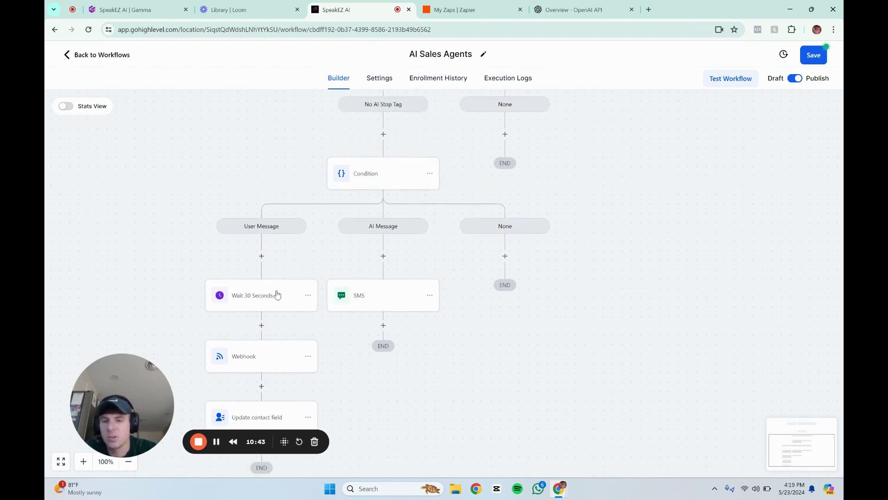
{"action": "scroll", "coordinate": [277, 294], "scroll_direction": "down", "scroll_amount": 2}
{"action": "scroll", "coordinate": [347, 280], "scroll_direction": "up", "scroll_amount": 1}
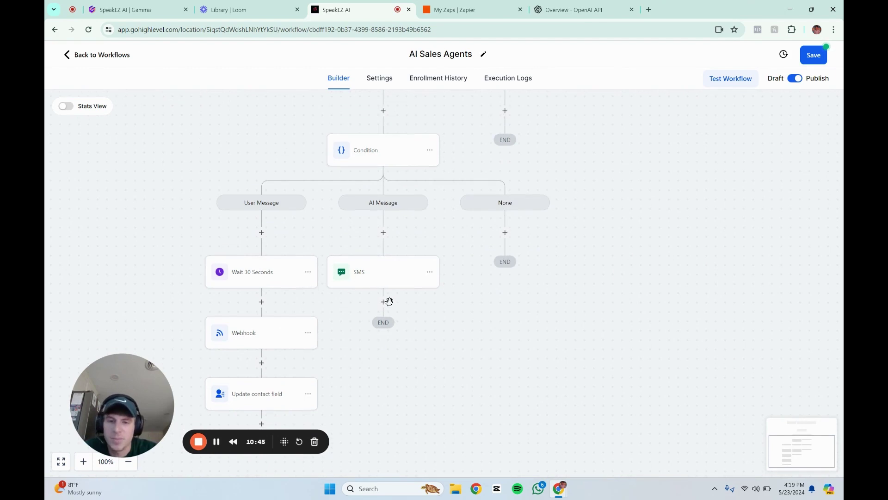
{"action": "left_click", "coordinate": [378, 283]}
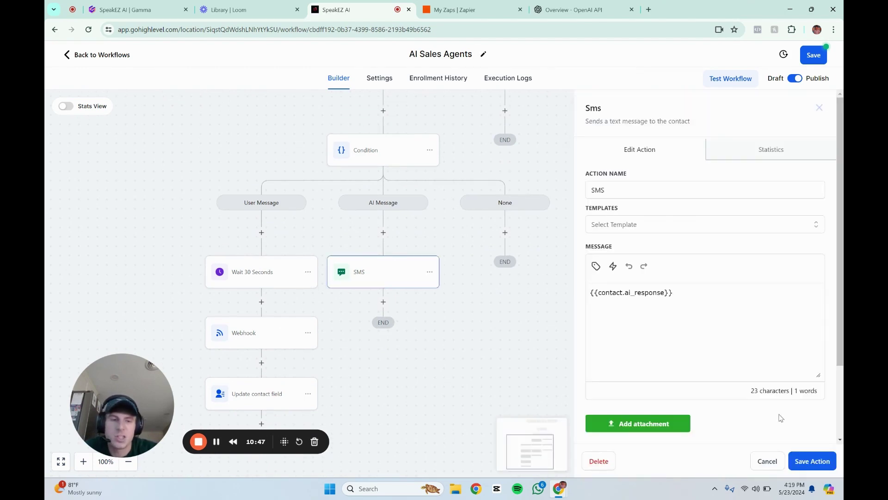
{"action": "left_click", "coordinate": [813, 461]}
Look over the whole AI Sales Agents workflow from its triggers to its branches, and save it.
{"action": "scroll", "coordinate": [593, 325], "scroll_direction": "up", "scroll_amount": 3}
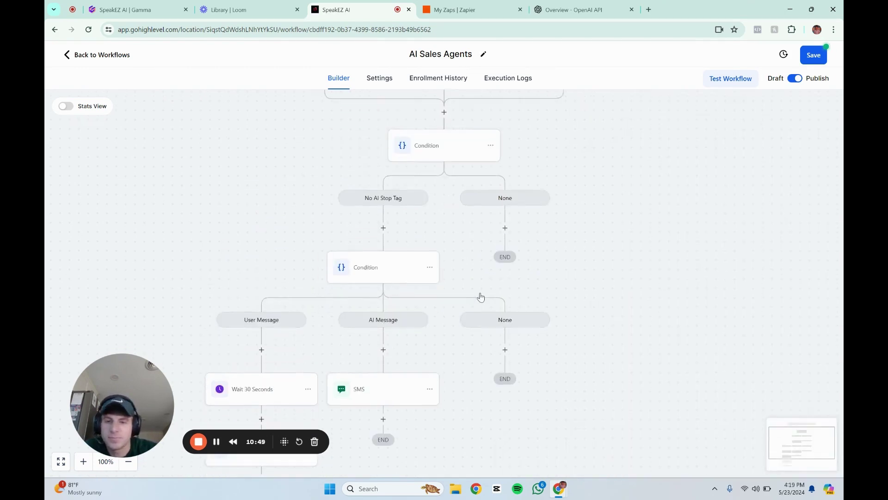
{"action": "scroll", "coordinate": [469, 283], "scroll_direction": "up", "scroll_amount": 3}
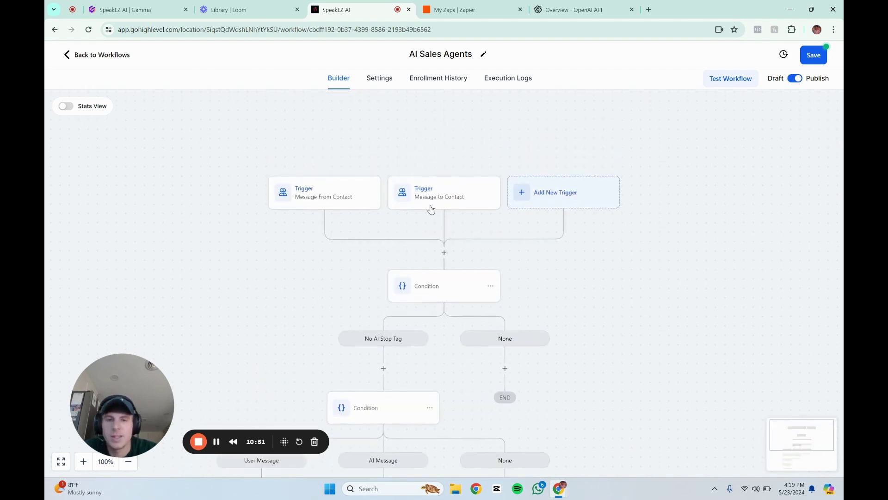
{"action": "scroll", "coordinate": [444, 180], "scroll_direction": "down", "scroll_amount": 3}
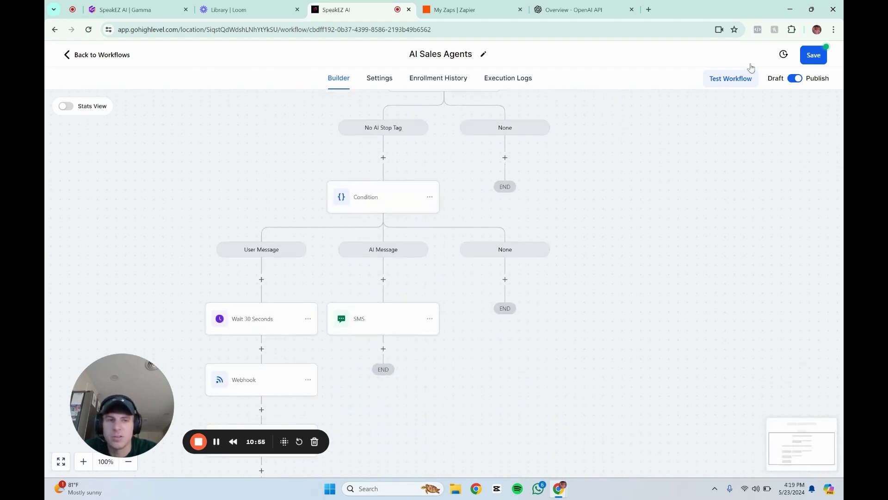
{"action": "left_click", "coordinate": [814, 56]}
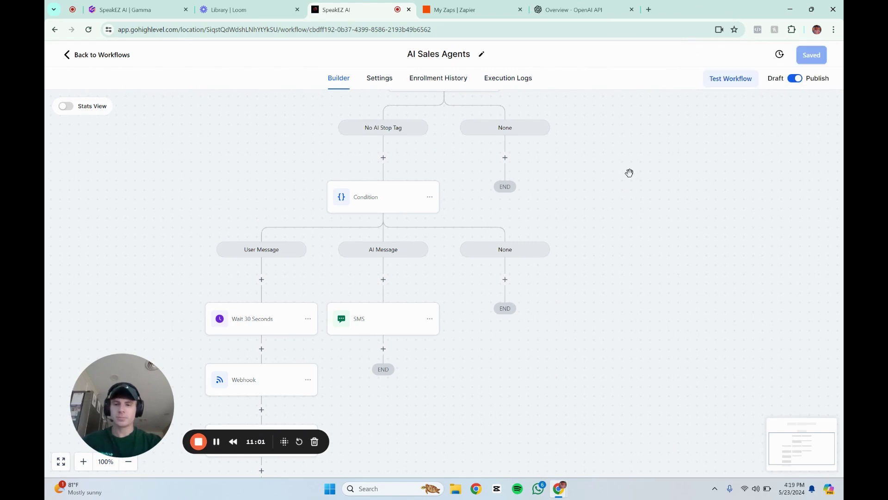
{"action": "scroll", "coordinate": [510, 259], "scroll_direction": "up", "scroll_amount": 1}
{"action": "scroll", "coordinate": [511, 260], "scroll_direction": "up", "scroll_amount": 2}
{"action": "scroll", "coordinate": [510, 258], "scroll_direction": "down", "scroll_amount": 3}
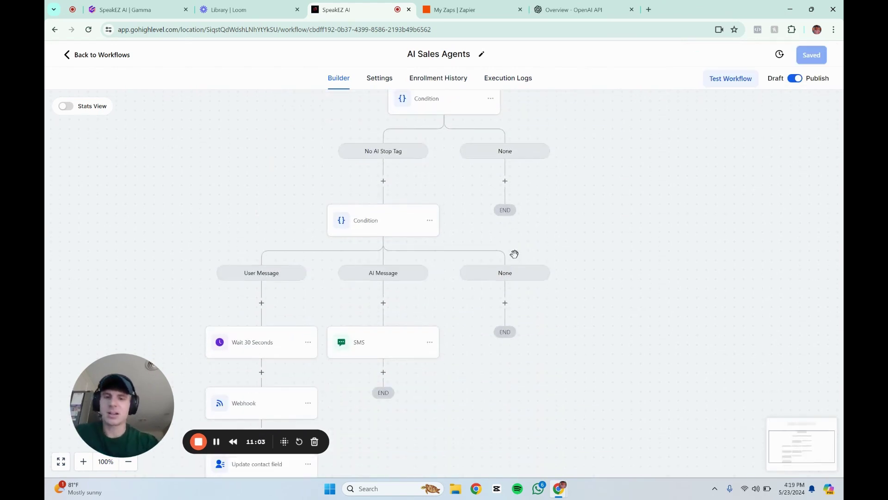
{"action": "scroll", "coordinate": [429, 240], "scroll_direction": "up", "scroll_amount": 1}
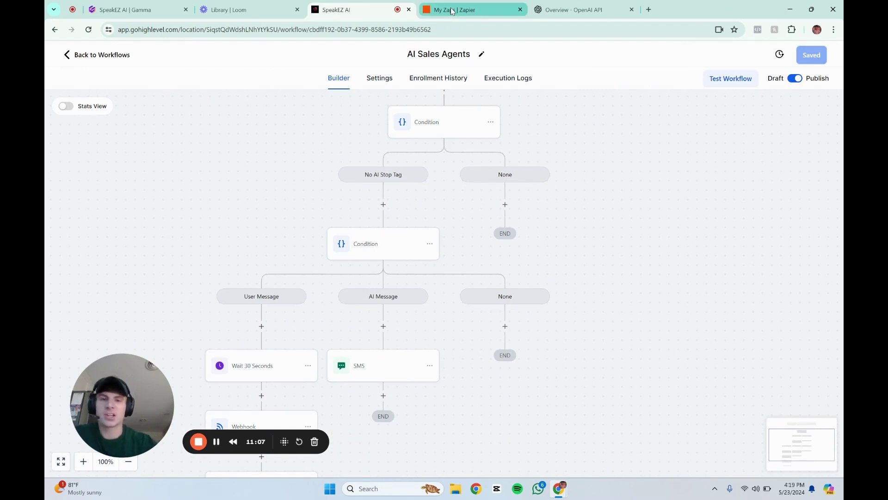
Switch to Zapier and create a new Zap in the default My Zaps folder.
{"action": "mouse_move", "coordinate": [453, 11]}
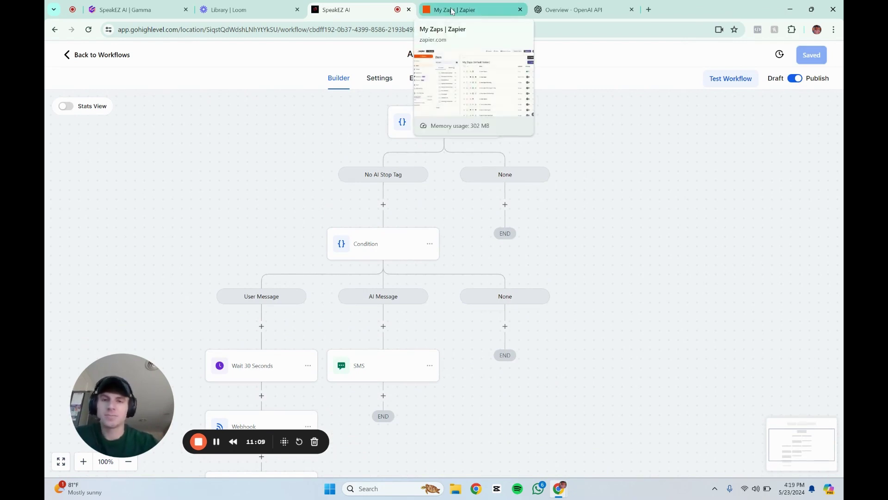
{"action": "left_click", "coordinate": [453, 10]}
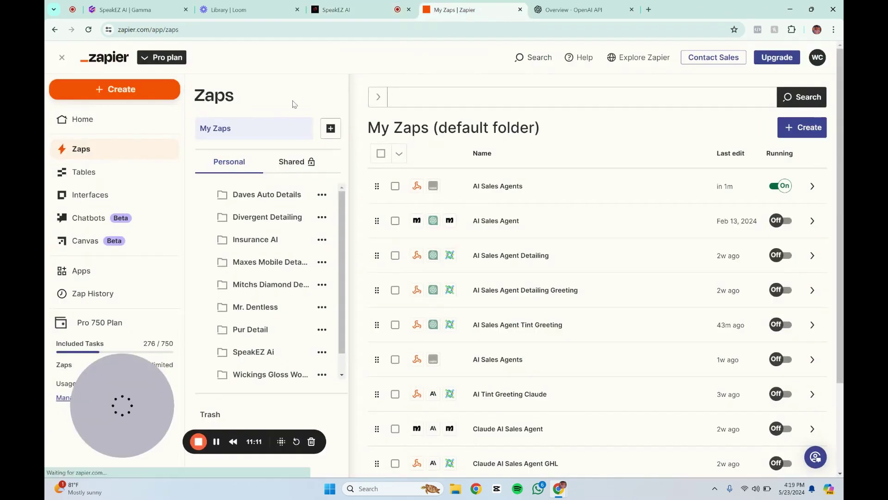
{"action": "left_click", "coordinate": [802, 128]}
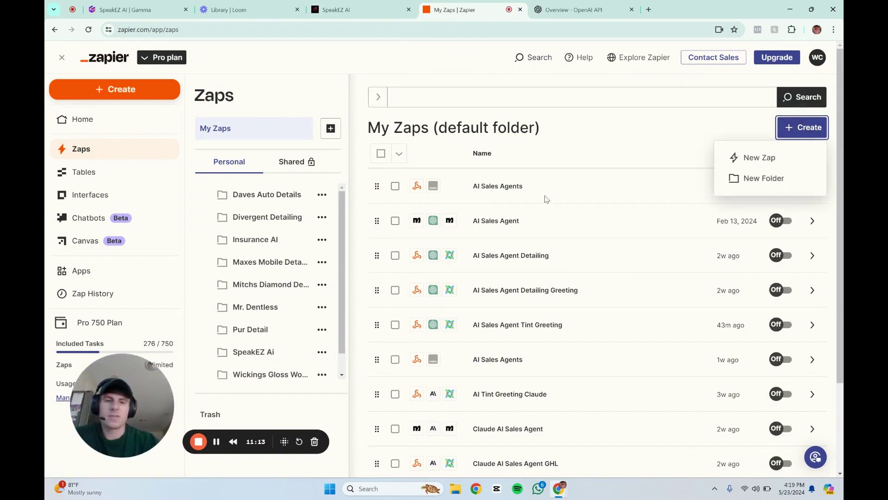
{"action": "left_click", "coordinate": [808, 158]}
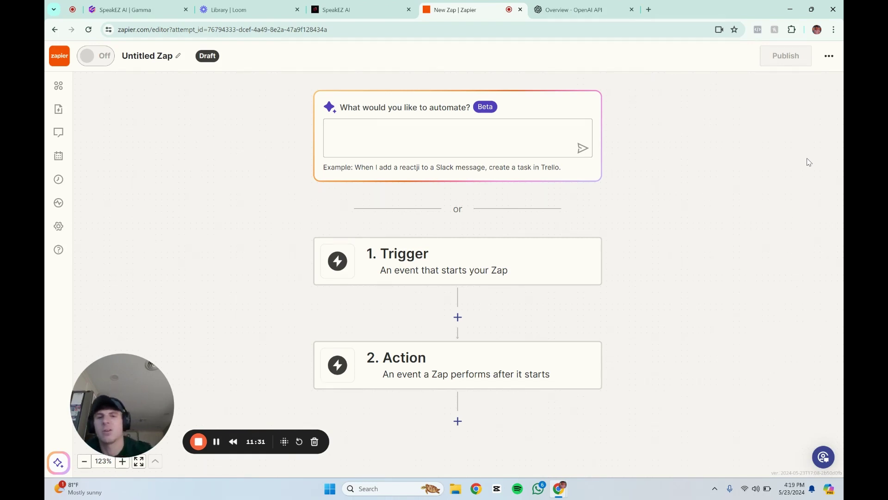
{"action": "left_click", "coordinate": [492, 273]}
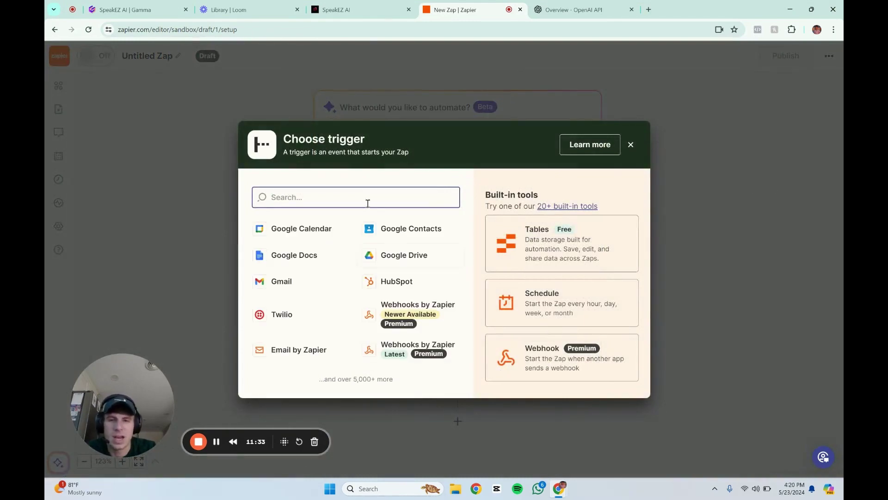
{"action": "left_click", "coordinate": [768, 199]}
{"action": "left_click", "coordinate": [512, 276]}
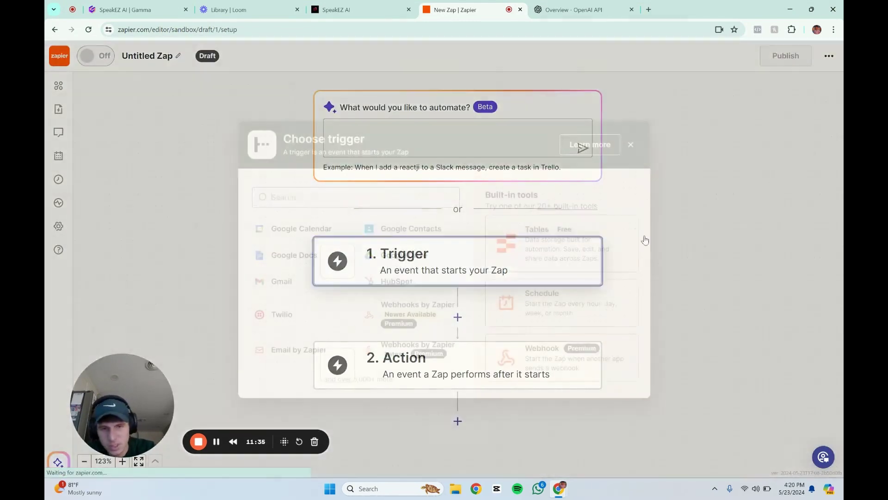
{"action": "left_click", "coordinate": [786, 211]}
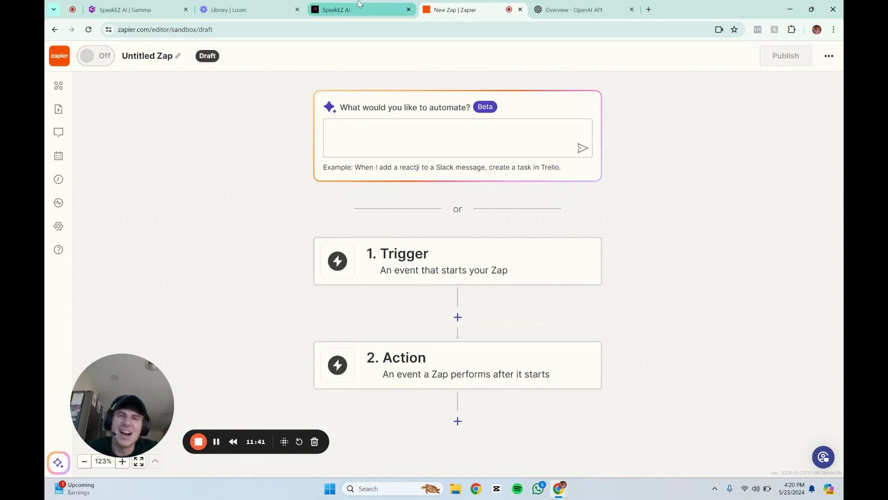
{"action": "mouse_move", "coordinate": [363, 7]}
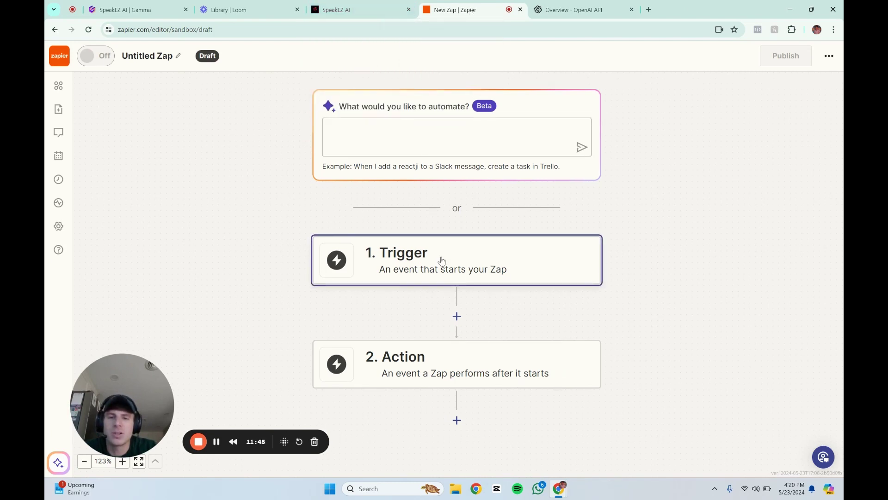
Set the Zap's trigger to Webhooks by Zapier with the Catch Hook event.
{"action": "left_click", "coordinate": [481, 257]}
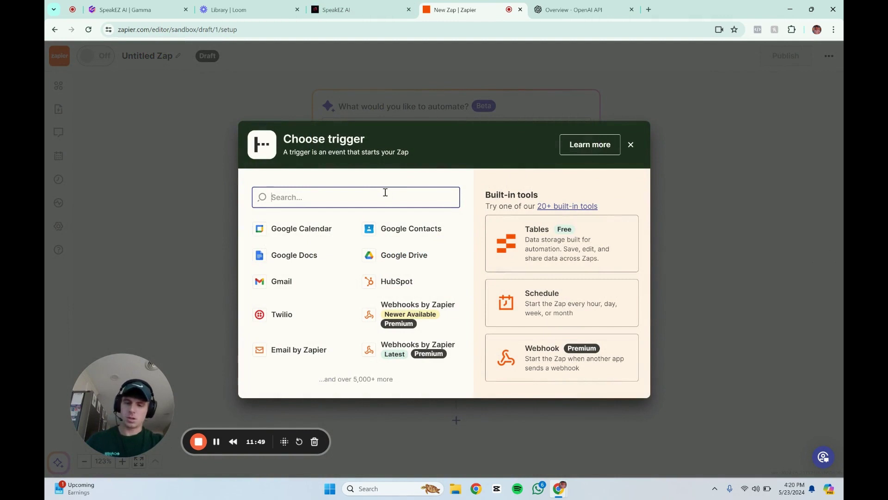
{"action": "type", "text": "webhooks"}
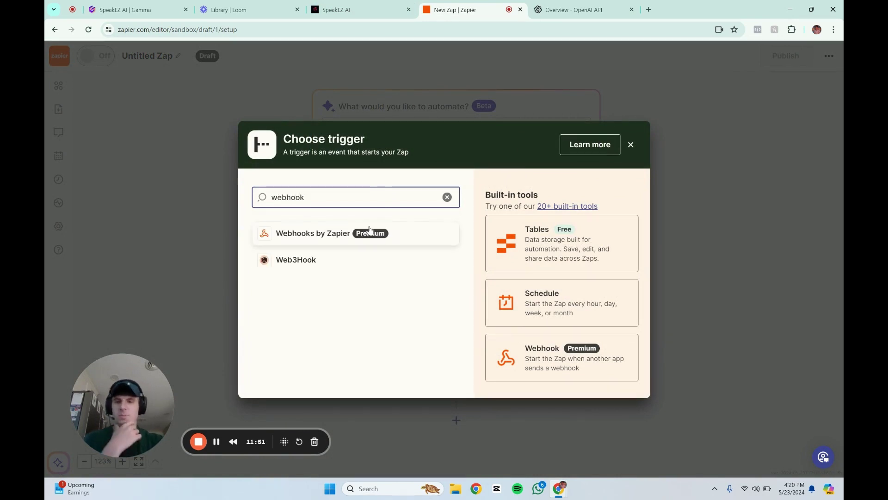
{"action": "left_click", "coordinate": [375, 234]}
{"action": "left_click", "coordinate": [671, 203]}
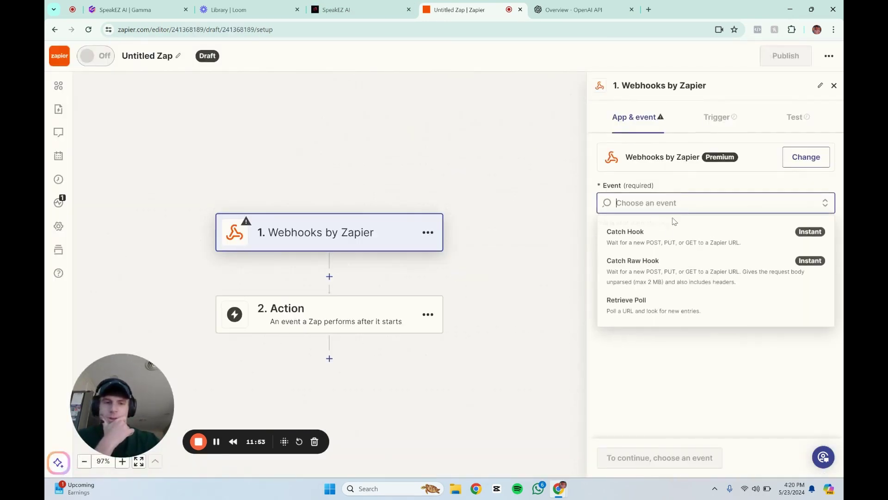
{"action": "left_click", "coordinate": [666, 231]}
{"action": "left_click", "coordinate": [617, 458]}
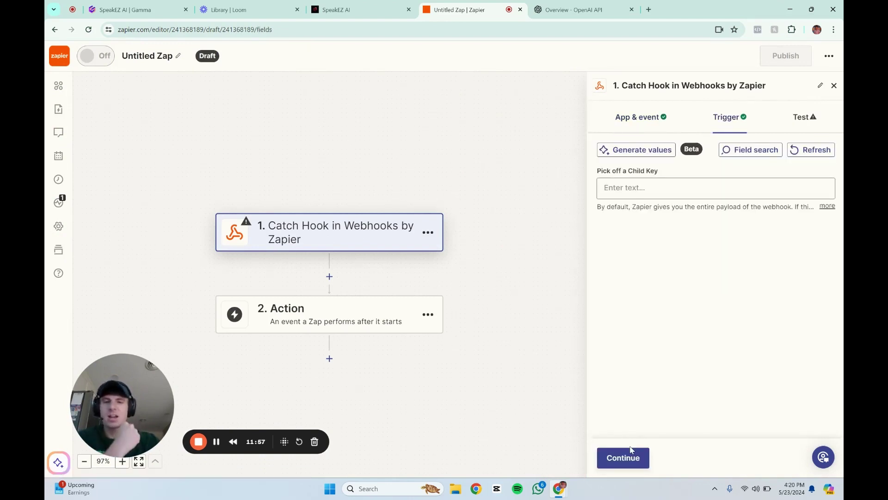
Leave the trigger's child key empty, proceed to its test stage, and copy the generated webhook URL.
{"action": "left_click", "coordinate": [360, 14]}
{"action": "left_click", "coordinate": [447, 10]}
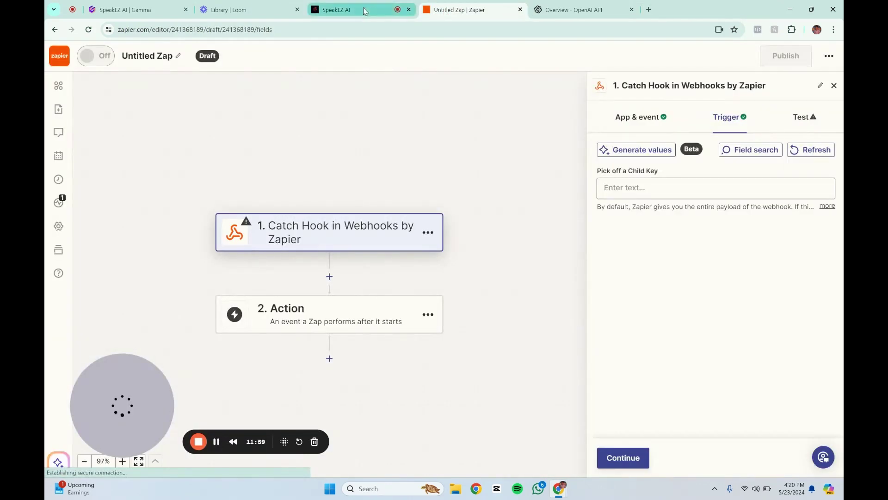
{"action": "left_click", "coordinate": [620, 458]}
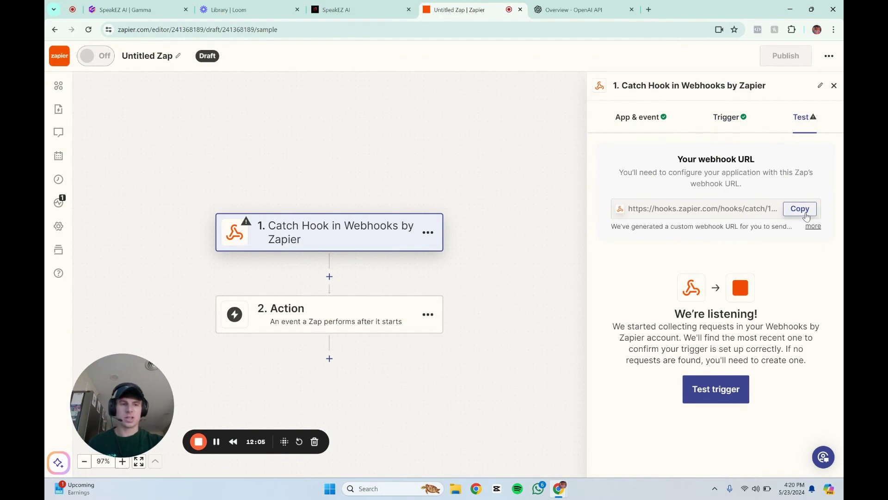
{"action": "left_click", "coordinate": [801, 208]}
In GoHighLevel, replace the URL of the User Message branch's Webhook action with the copied Zapier URL, and save the action and workflow.
{"action": "left_click", "coordinate": [350, 9]}
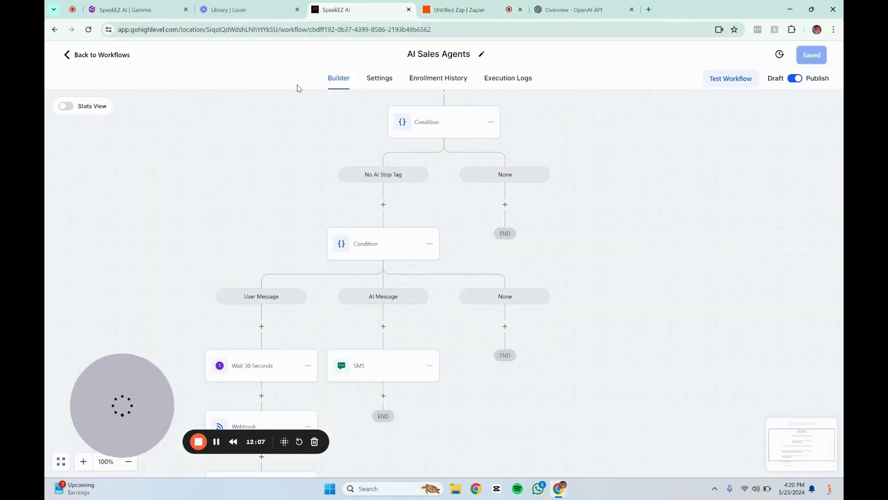
{"action": "scroll", "coordinate": [327, 253], "scroll_direction": "down", "scroll_amount": 2}
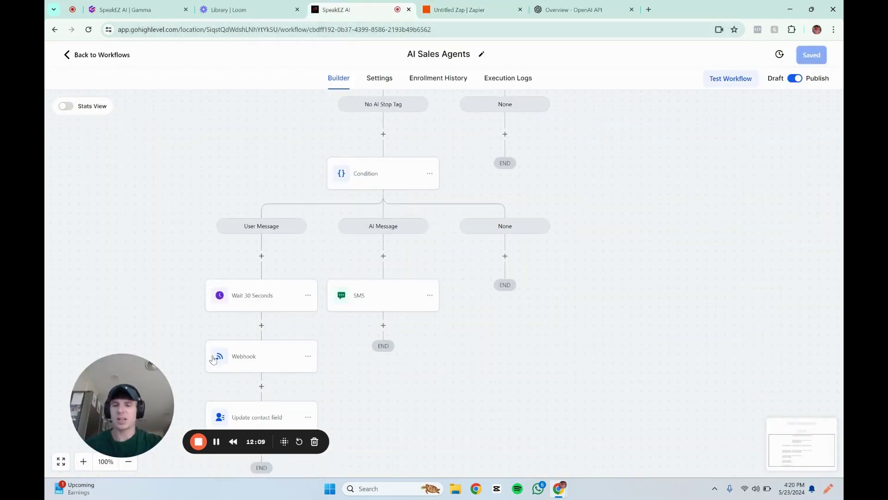
{"action": "left_click", "coordinate": [240, 360]}
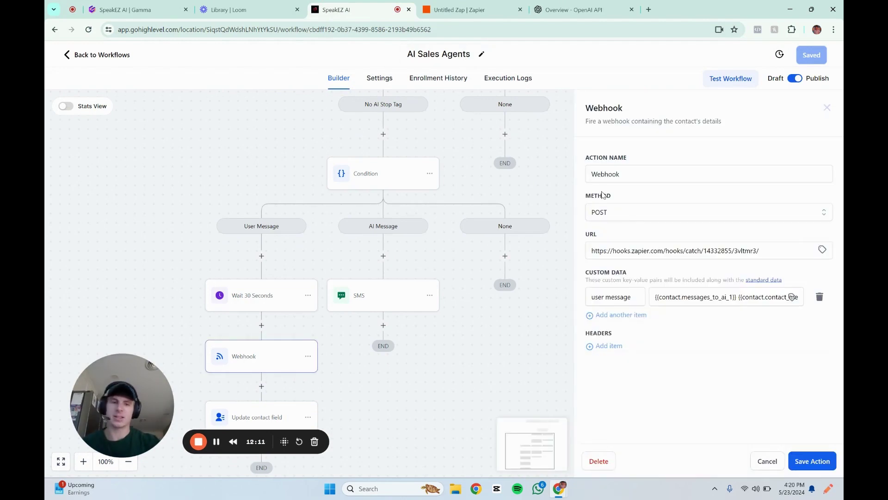
{"action": "triple_click", "coordinate": [749, 254]}
{"action": "key", "text": "BackSpace"}
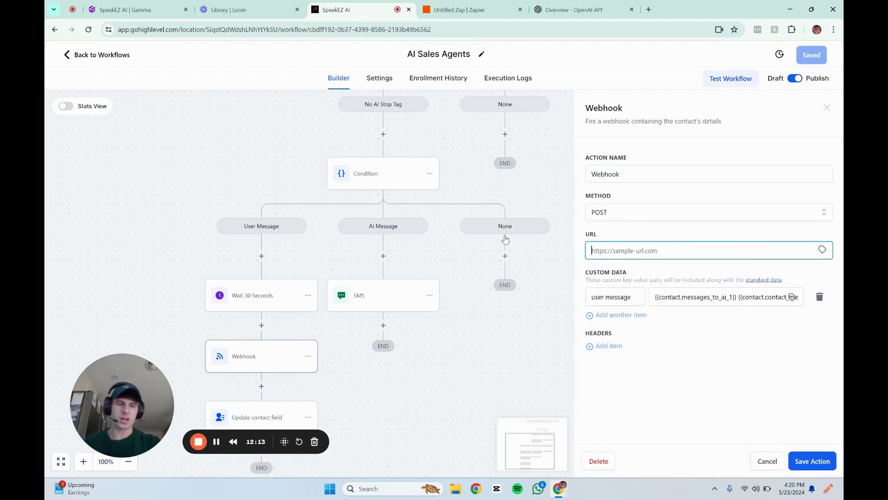
{"action": "key", "text": "ctrl+v"}
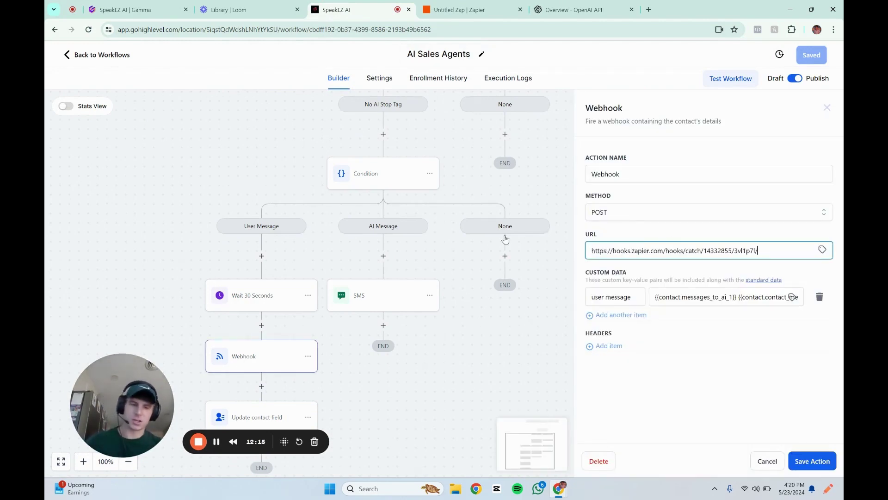
{"action": "left_click", "coordinate": [824, 461]}
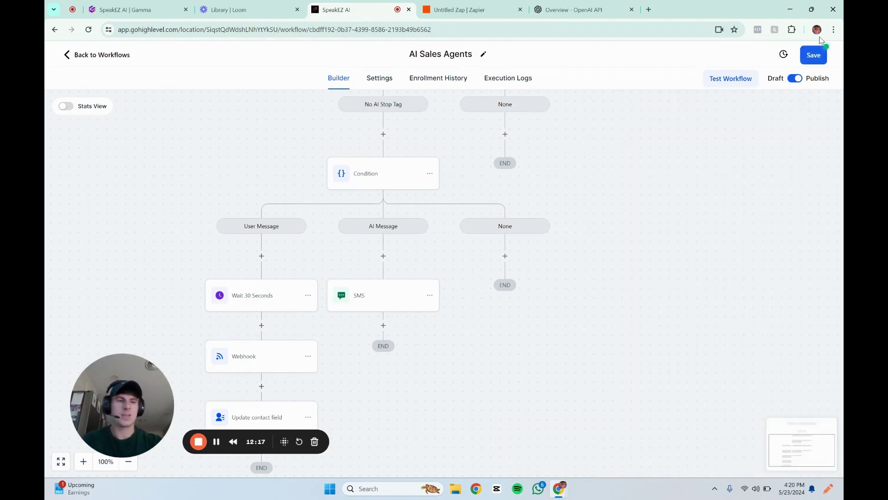
{"action": "left_click", "coordinate": [822, 52]}
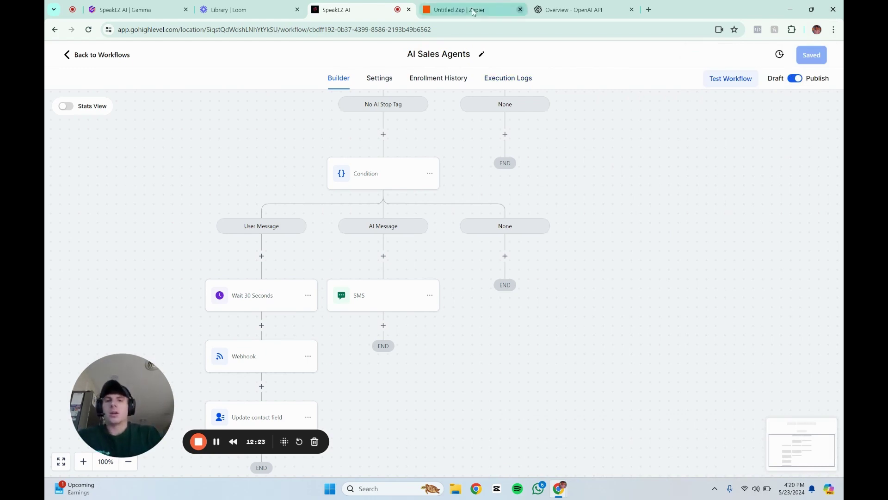
Open the AI Sales Agent Tint Greeting workflow and run a test on it with the existing contact.
{"action": "left_click", "coordinate": [444, 9]}
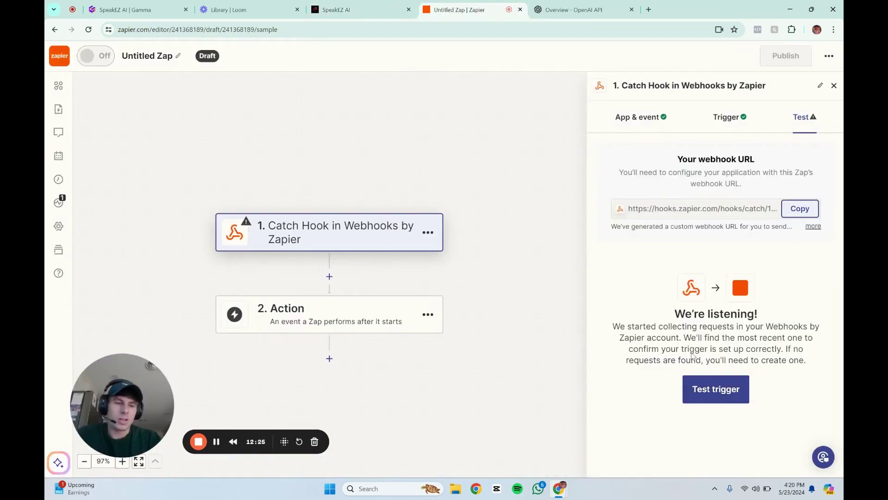
{"action": "left_click", "coordinate": [351, 9]}
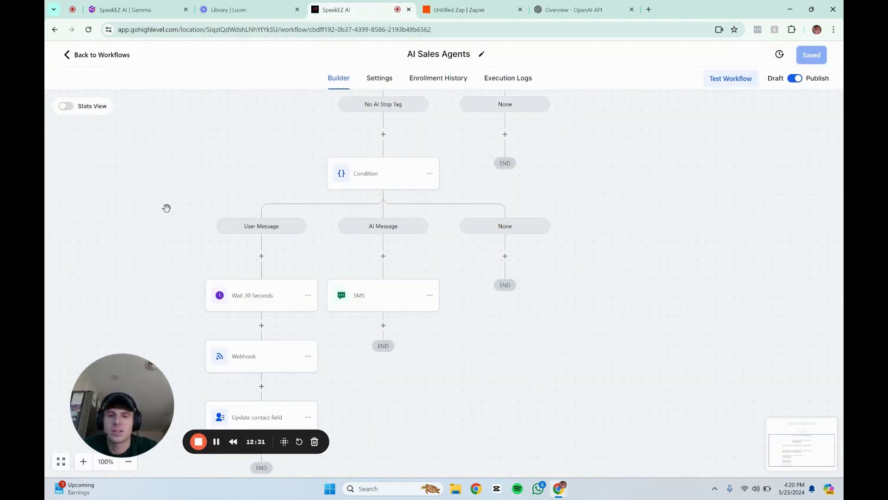
{"action": "left_click", "coordinate": [97, 61]}
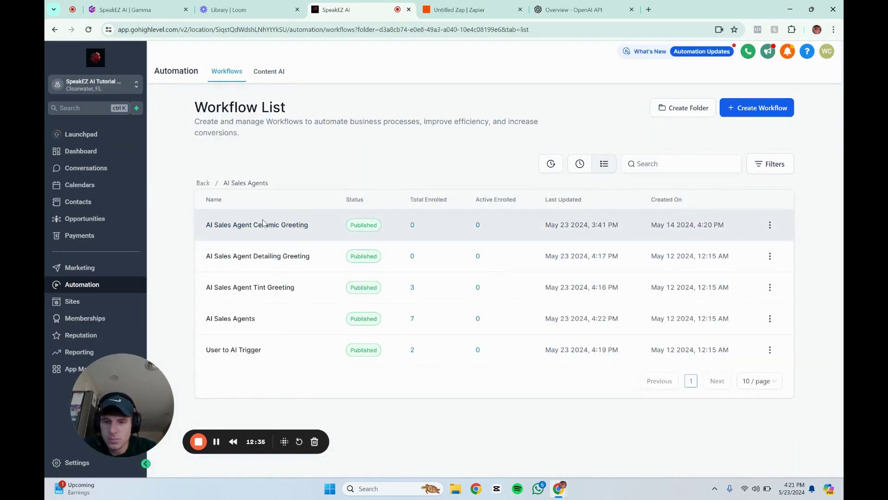
{"action": "left_click", "coordinate": [255, 289]}
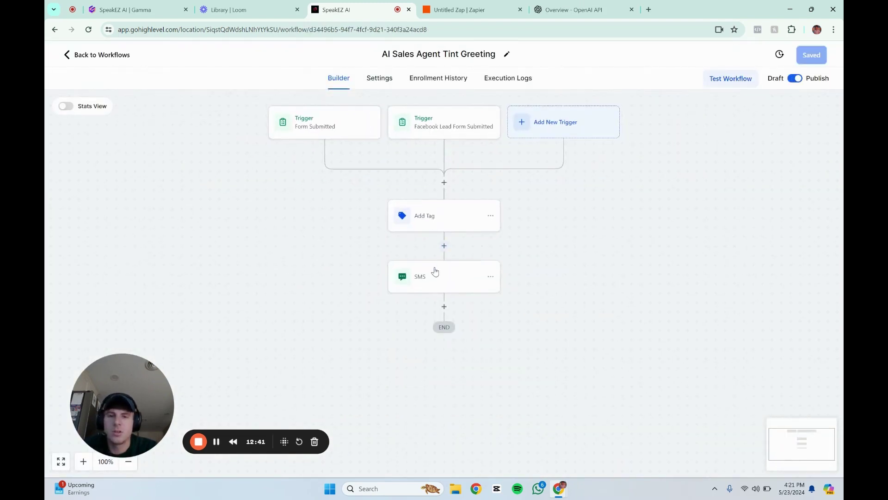
{"action": "left_click", "coordinate": [733, 86]}
{"action": "left_click", "coordinate": [651, 173]}
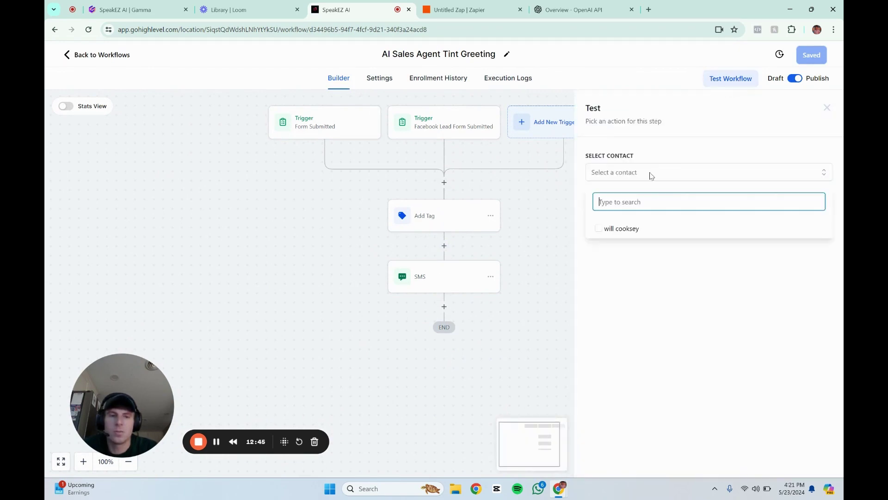
{"action": "left_click", "coordinate": [619, 229]}
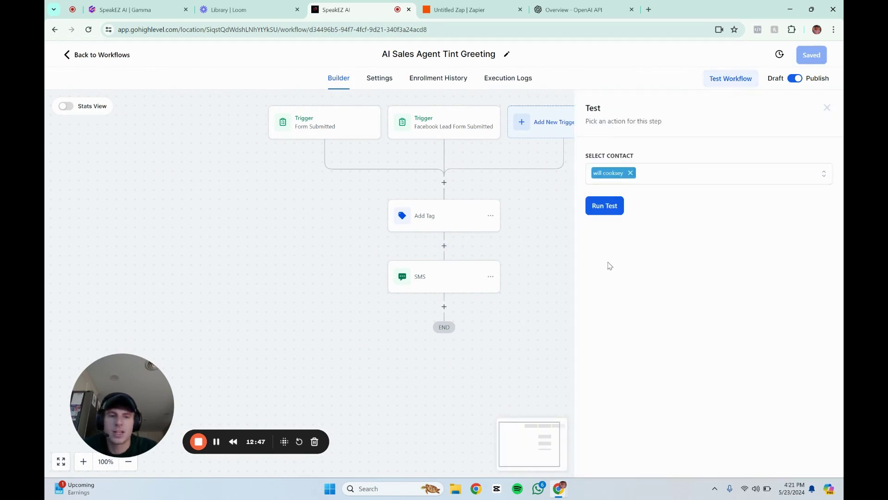
{"action": "left_click", "coordinate": [607, 206]}
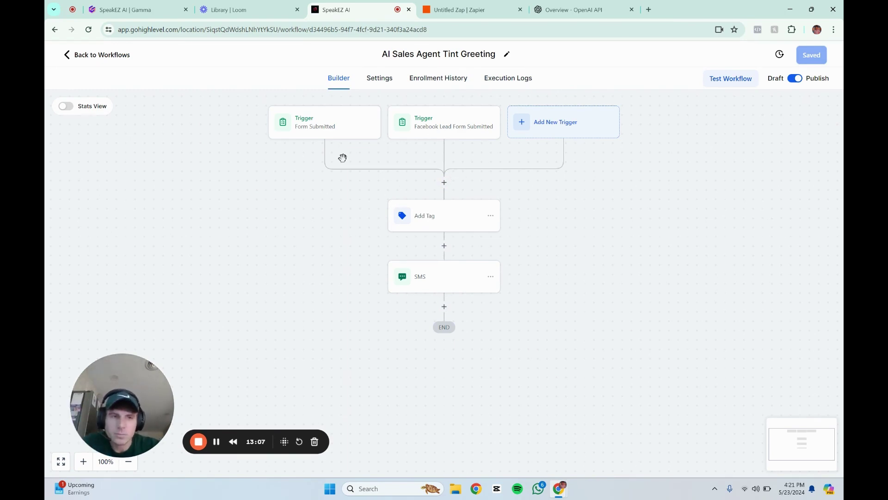
Open the test contact's record and examine its SMS conversation, Vehicle, AI and message fields.
{"action": "left_click", "coordinate": [108, 56]}
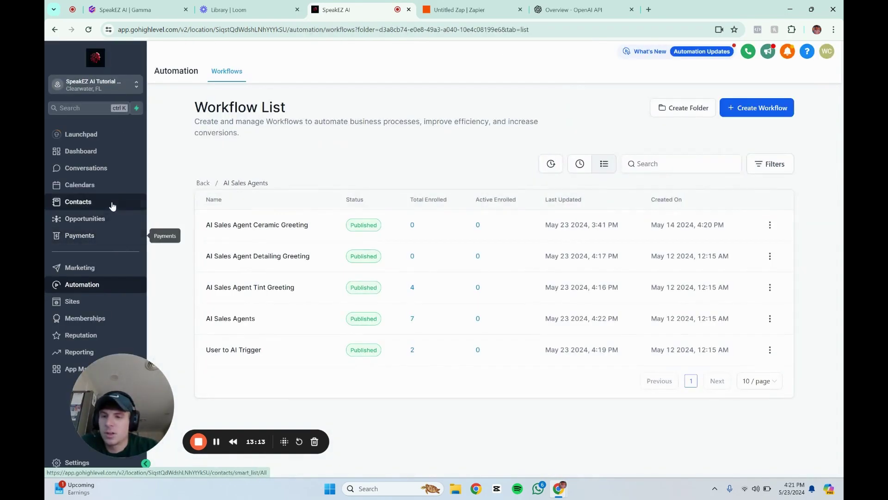
{"action": "left_click", "coordinate": [109, 205]}
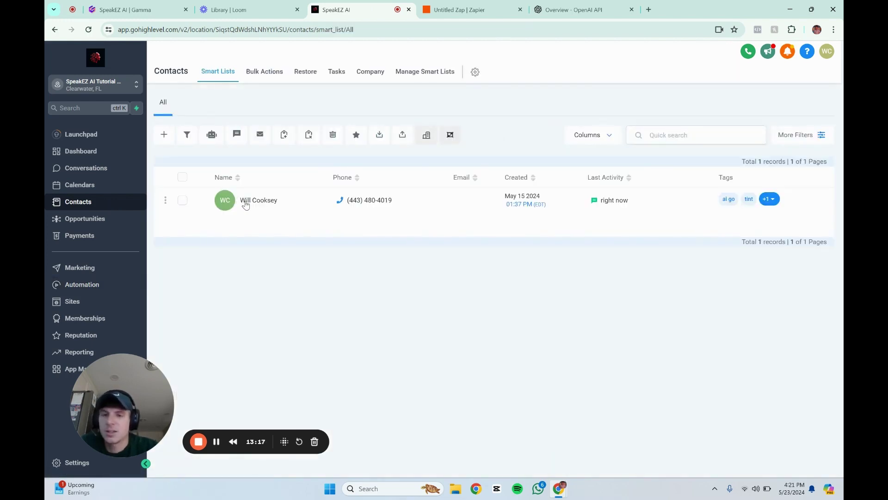
{"action": "left_click", "coordinate": [244, 201]}
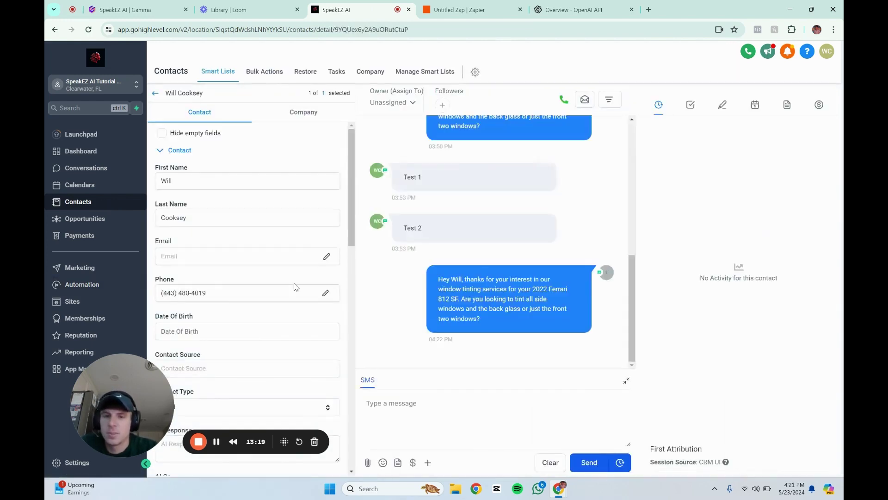
{"action": "scroll", "coordinate": [295, 294], "scroll_direction": "down", "scroll_amount": 7}
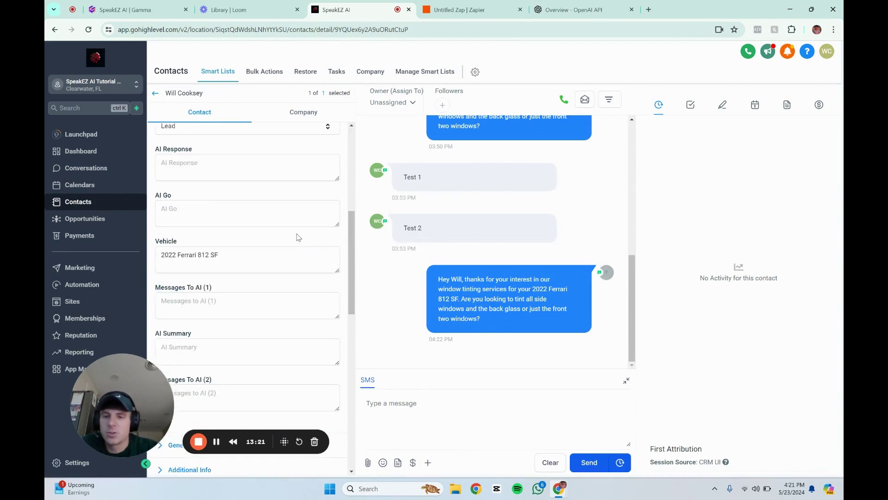
{"action": "left_click", "coordinate": [259, 211]}
{"action": "left_click_drag", "start_coordinate": [259, 211], "coordinate": [156, 208]}
{"action": "left_click", "coordinate": [216, 209]}
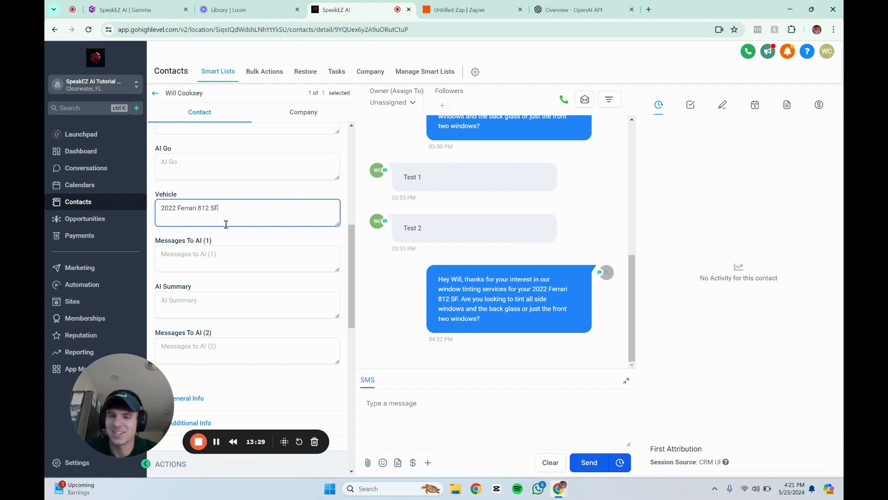
{"action": "left_click", "coordinate": [235, 235]}
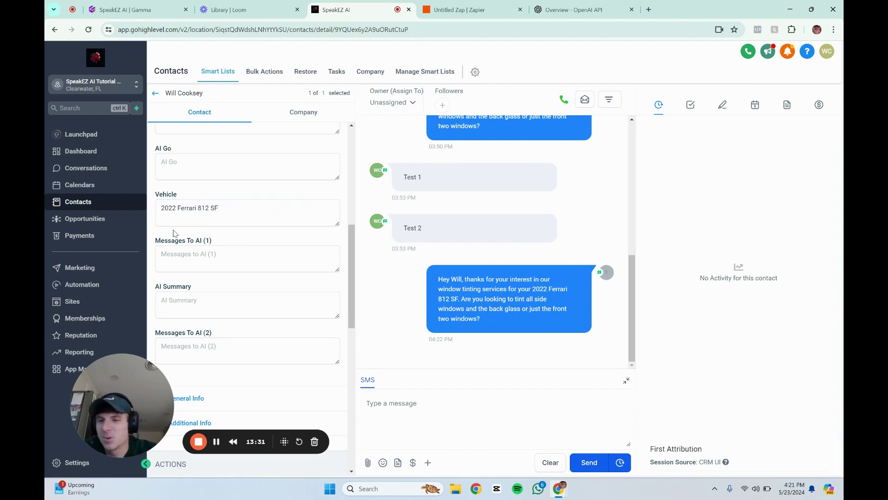
{"action": "scroll", "coordinate": [174, 233], "scroll_direction": "down", "scroll_amount": 7}
{"action": "scroll", "coordinate": [234, 257], "scroll_direction": "up", "scroll_amount": 5}
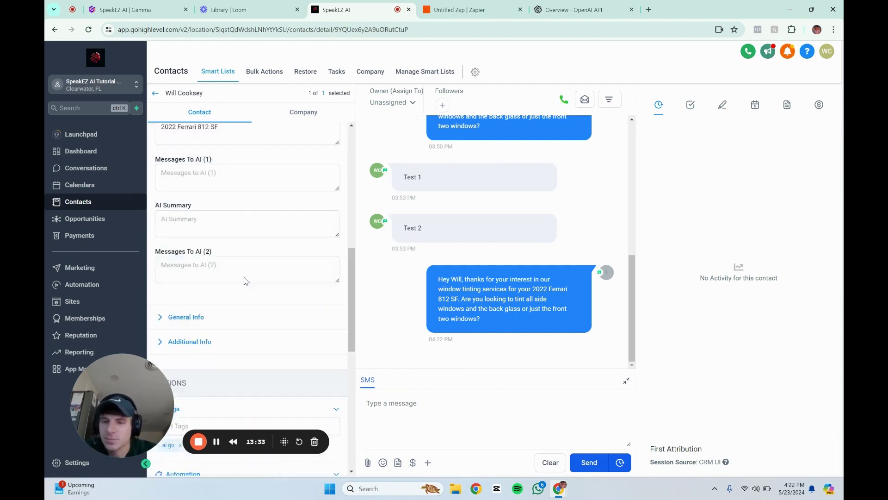
Examine the contact's Messages To AI and AI Summary fields, tags, past automations and DND settings.
{"action": "scroll", "coordinate": [246, 281], "scroll_direction": "up", "scroll_amount": 1}
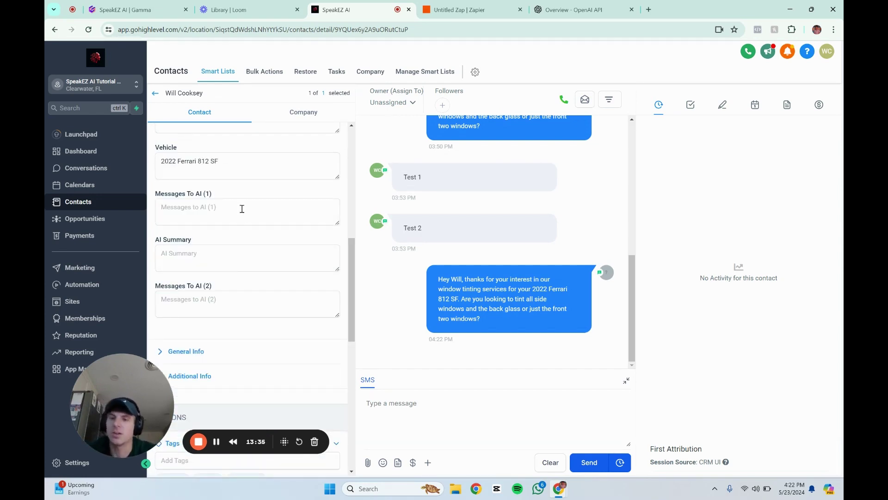
{"action": "left_click", "coordinate": [215, 213]}
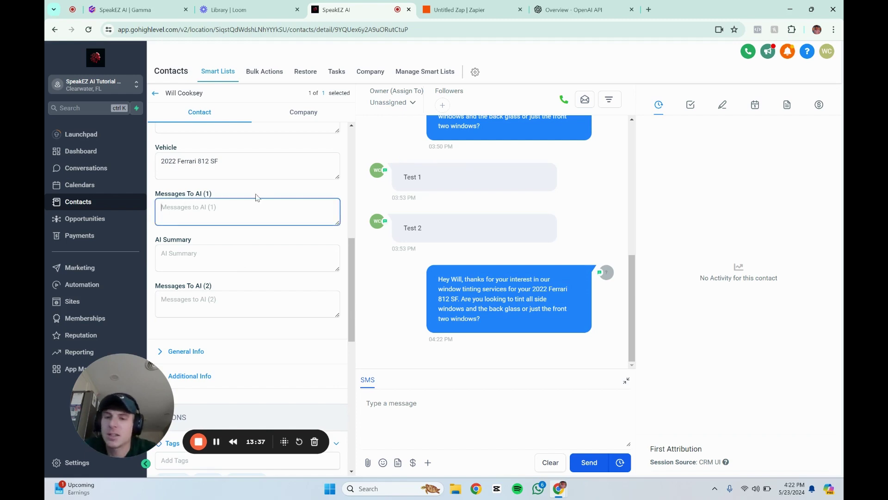
{"action": "scroll", "coordinate": [222, 200], "scroll_direction": "up", "scroll_amount": 2}
{"action": "scroll", "coordinate": [296, 282], "scroll_direction": "down", "scroll_amount": 10}
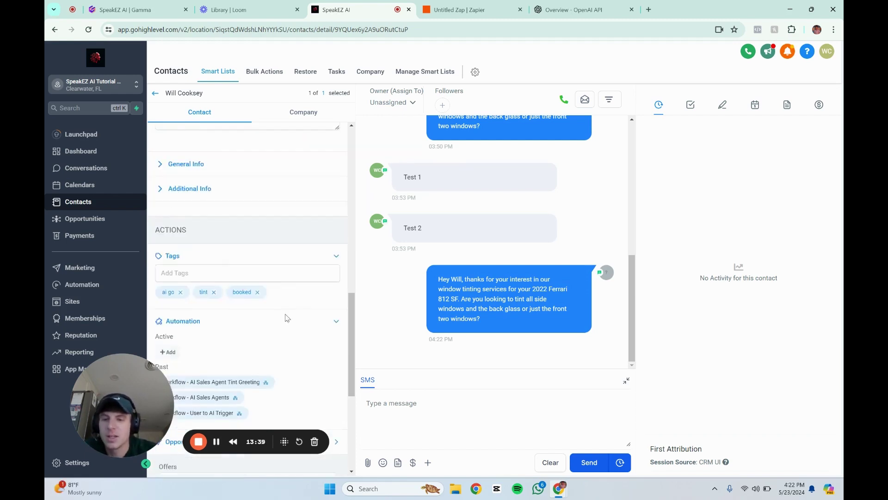
{"action": "scroll", "coordinate": [297, 353], "scroll_direction": "up", "scroll_amount": 6}
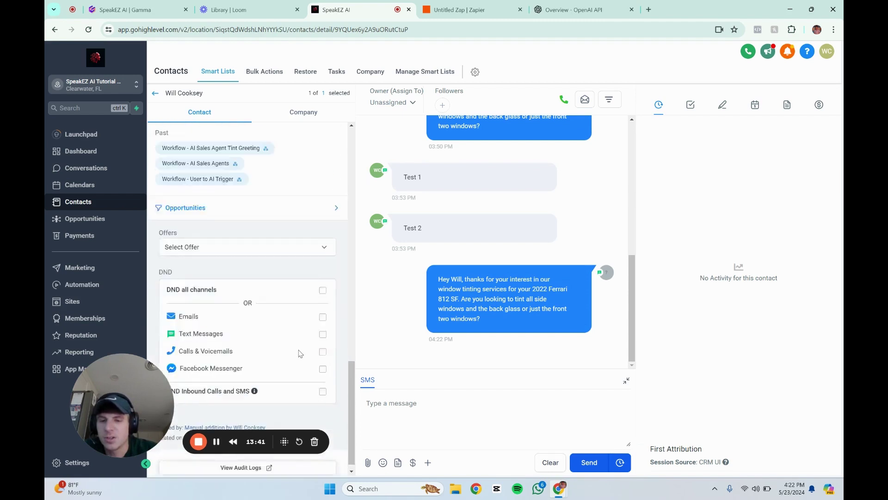
{"action": "scroll", "coordinate": [295, 290], "scroll_direction": "up", "scroll_amount": 10}
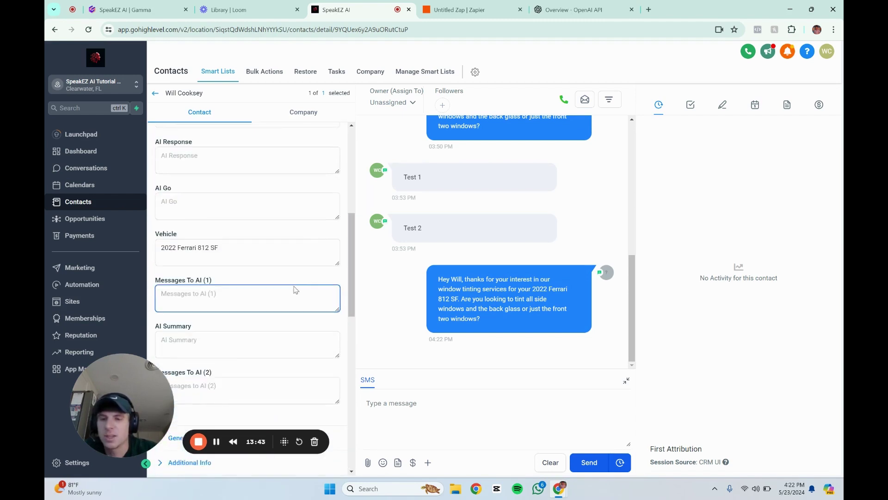
{"action": "scroll", "coordinate": [254, 214], "scroll_direction": "down", "scroll_amount": 7}
{"action": "left_click", "coordinate": [252, 233]}
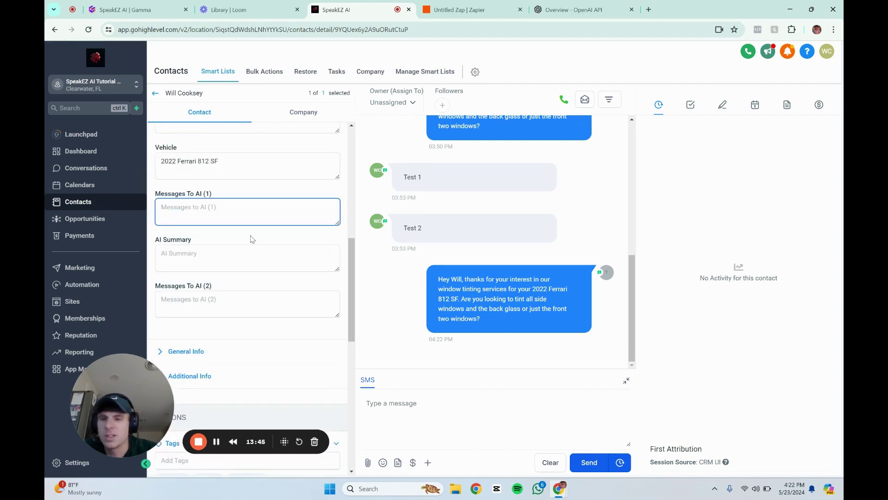
Re-enter the SF ending of the contact's Vehicle value as 2022 Ferrari 812 SF and save the contact.
{"action": "scroll", "coordinate": [253, 222], "scroll_direction": "up", "scroll_amount": 1}
{"action": "left_click", "coordinate": [257, 213]}
{"action": "key", "text": "BackSpace"}
{"action": "key", "text": "BackSpace"}
{"action": "key", "text": "BackSpace"}
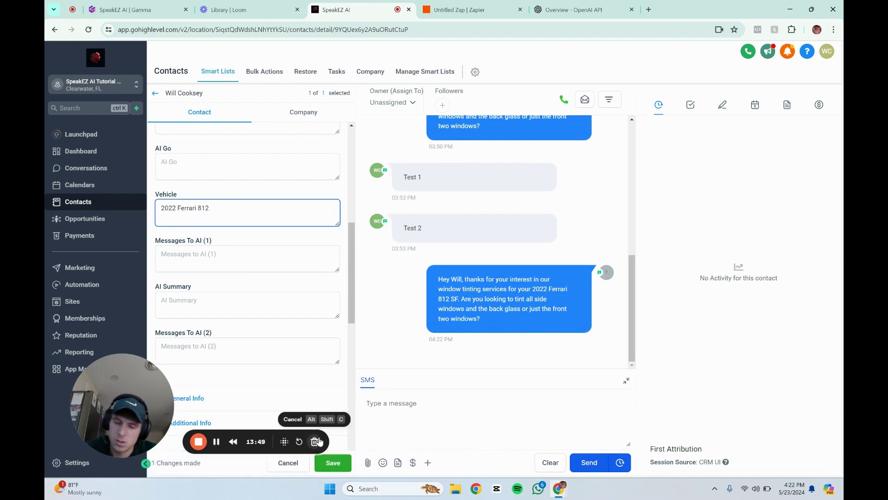
{"action": "type", "text": "SF"}
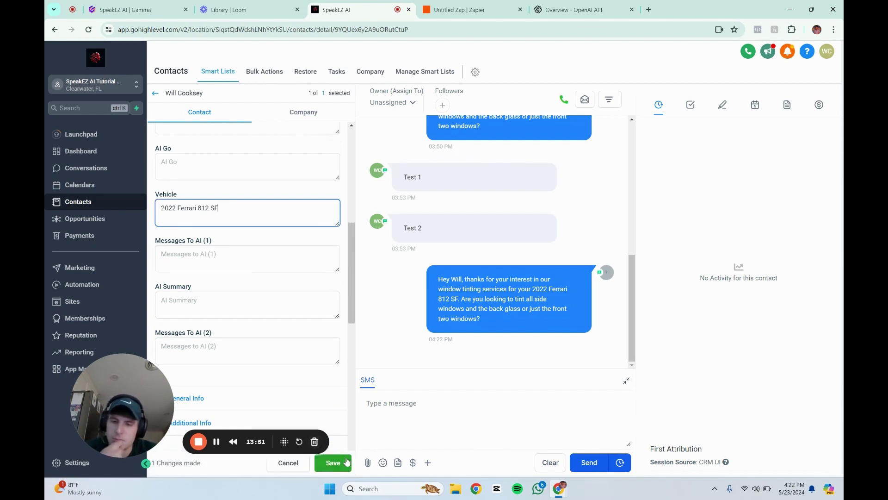
{"action": "left_click", "coordinate": [342, 459]}
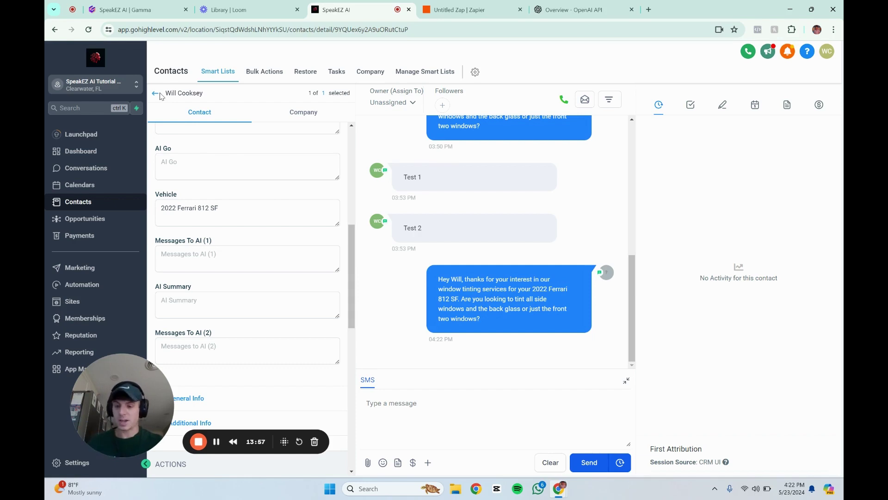
Remove the booked tag from the test contact.
{"action": "scroll", "coordinate": [247, 315], "scroll_direction": "down", "scroll_amount": 4}
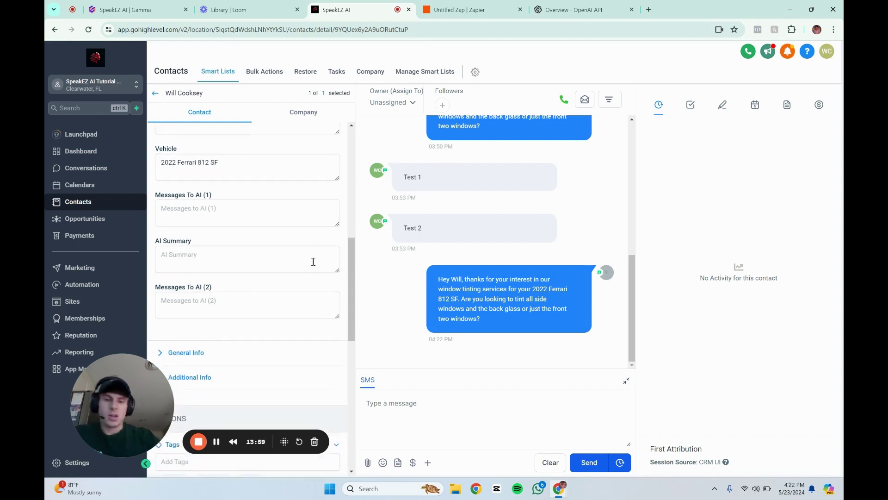
{"action": "scroll", "coordinate": [250, 310], "scroll_direction": "down", "scroll_amount": 1}
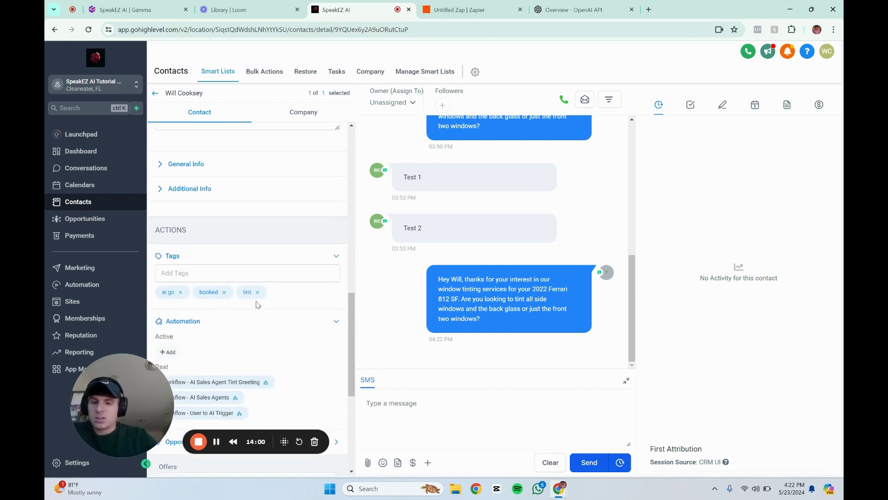
{"action": "left_click", "coordinate": [224, 292]}
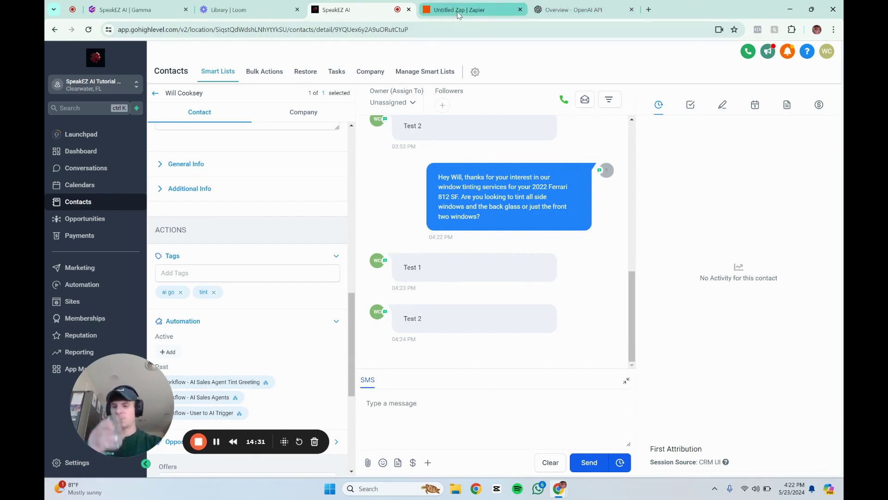
In the AI Sales Agent Tint Greeting workflow, remove the booked tag from the Add Tag action, and save the action and workflow.
{"action": "mouse_move", "coordinate": [459, 16]}
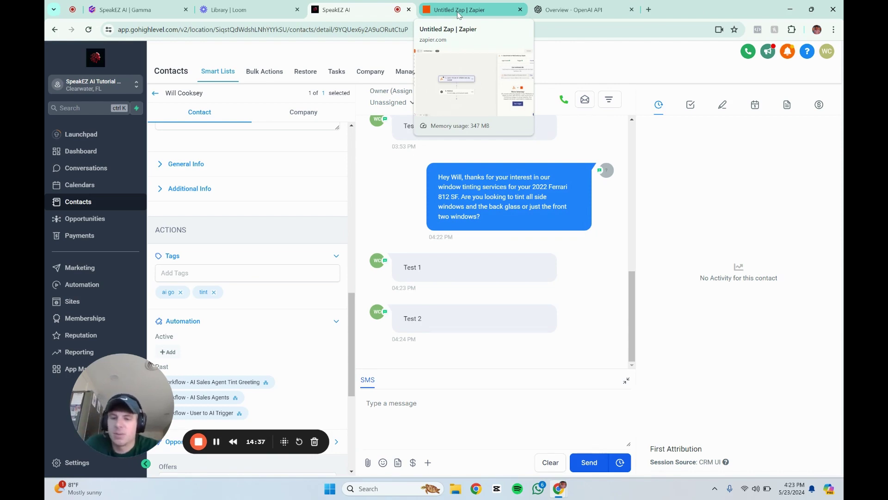
{"action": "left_click", "coordinate": [155, 94]}
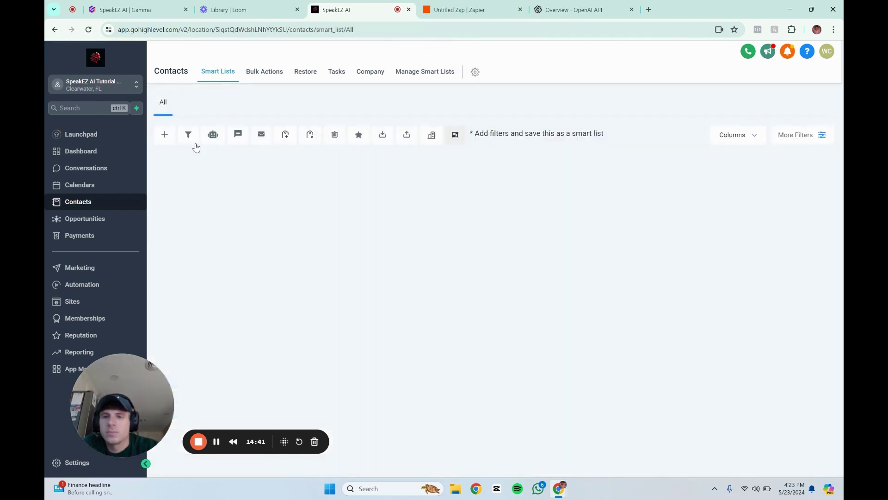
{"action": "left_click", "coordinate": [71, 285]}
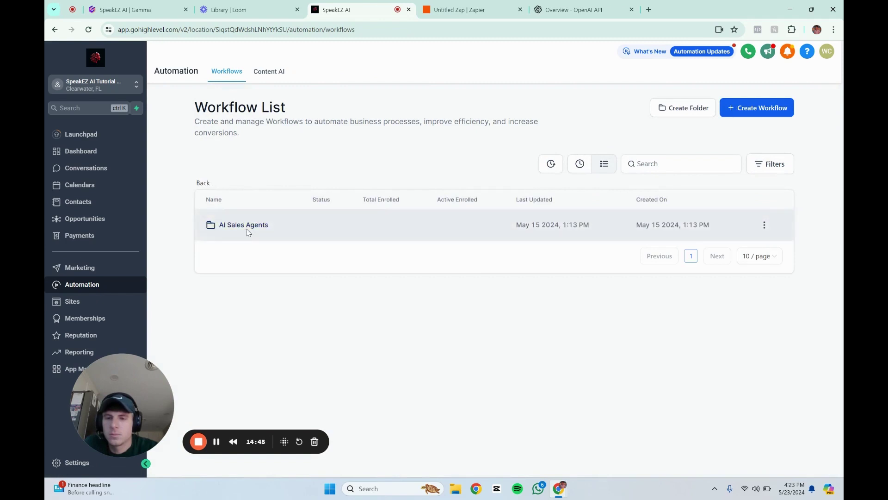
{"action": "left_click", "coordinate": [248, 229]}
{"action": "left_click", "coordinate": [258, 295]}
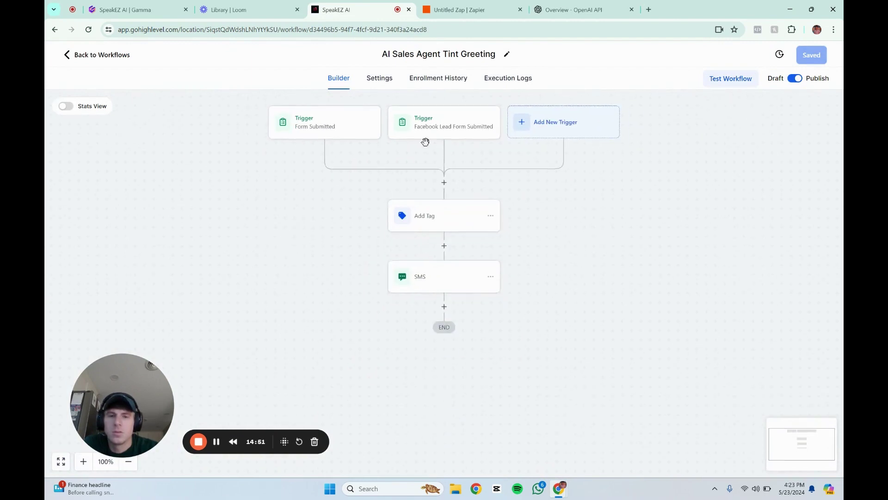
{"action": "left_click", "coordinate": [412, 212]}
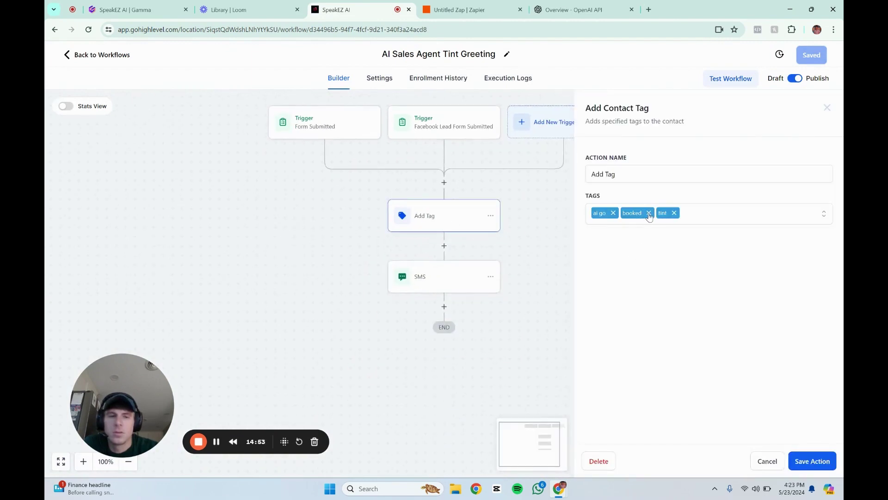
{"action": "left_click", "coordinate": [822, 462]}
{"action": "left_click", "coordinate": [808, 60]}
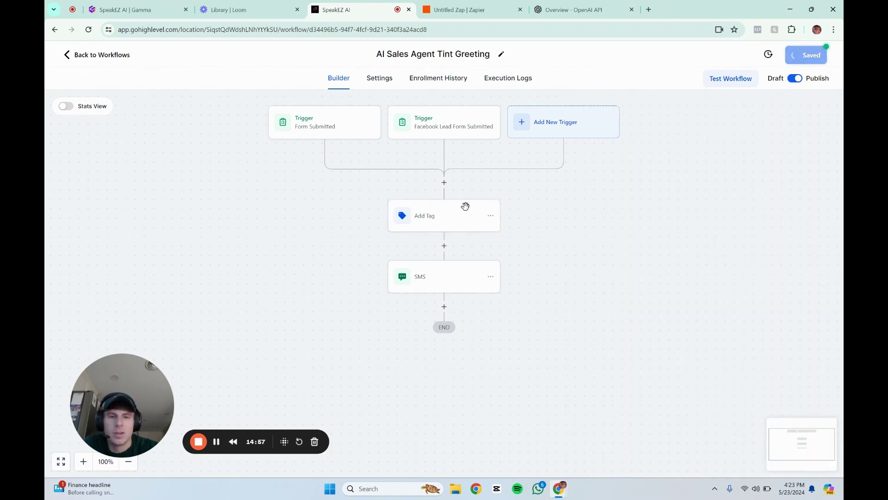
{"action": "left_click", "coordinate": [827, 56]}
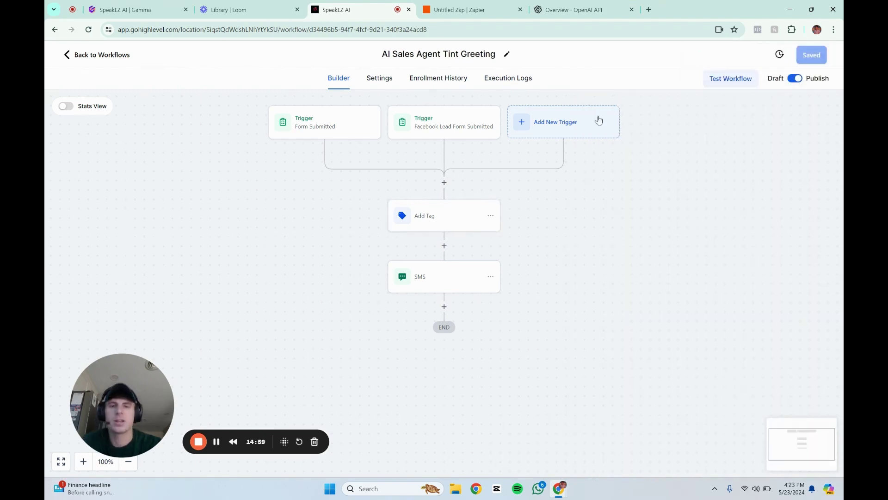
Switch to the Zapier Zap, test the Catch Hook trigger, check the data in request A, and continue with that record.
{"action": "left_click", "coordinate": [454, 8]}
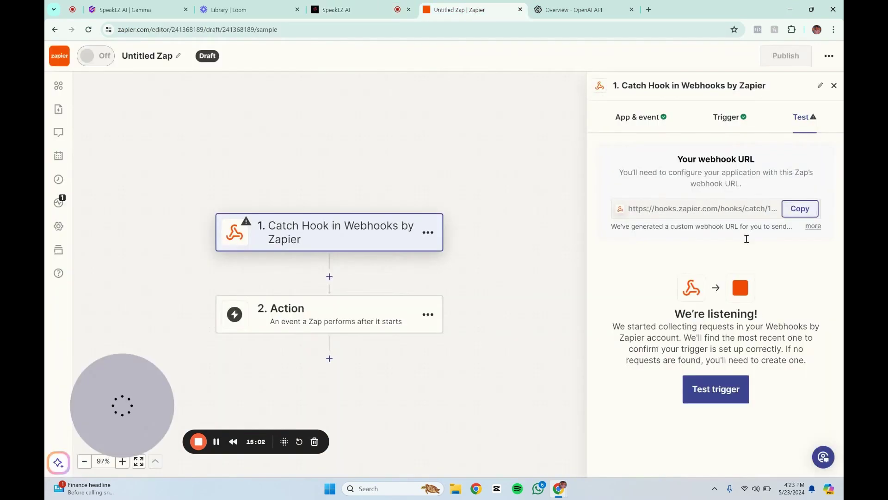
{"action": "left_click", "coordinate": [695, 387]}
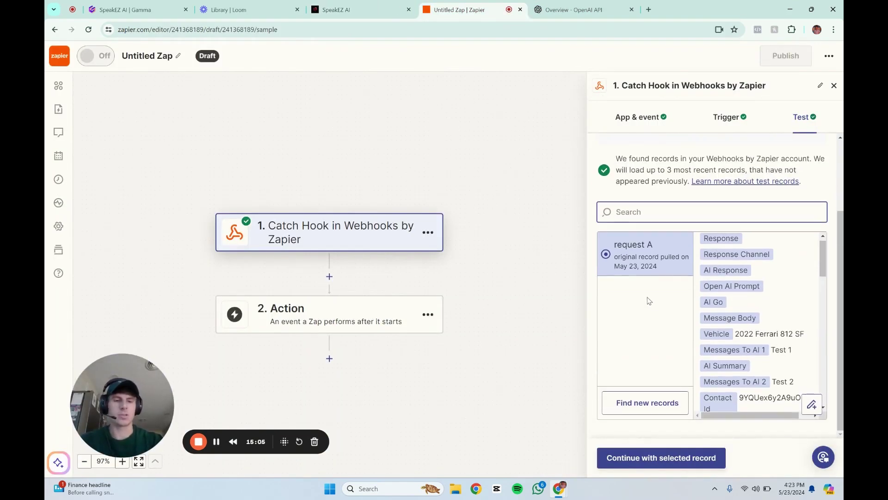
{"action": "scroll", "coordinate": [680, 262], "scroll_direction": "down", "scroll_amount": 2}
{"action": "scroll", "coordinate": [680, 261], "scroll_direction": "up", "scroll_amount": 3}
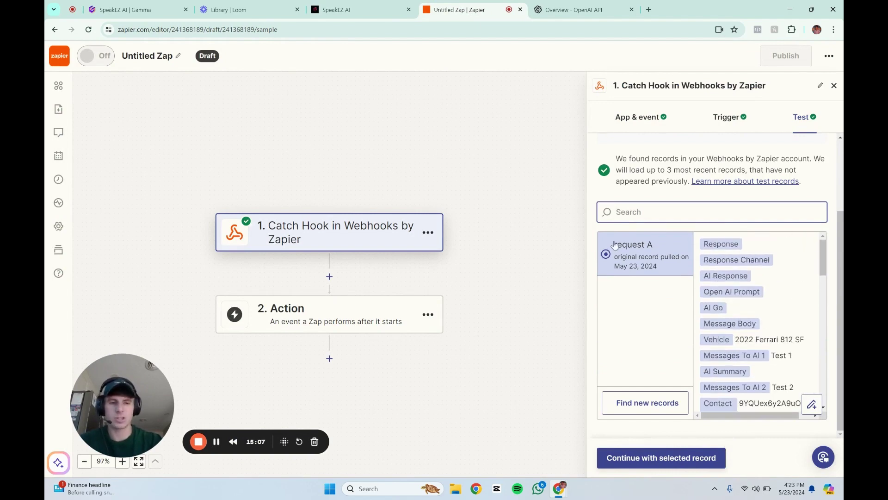
{"action": "left_click", "coordinate": [685, 461]}
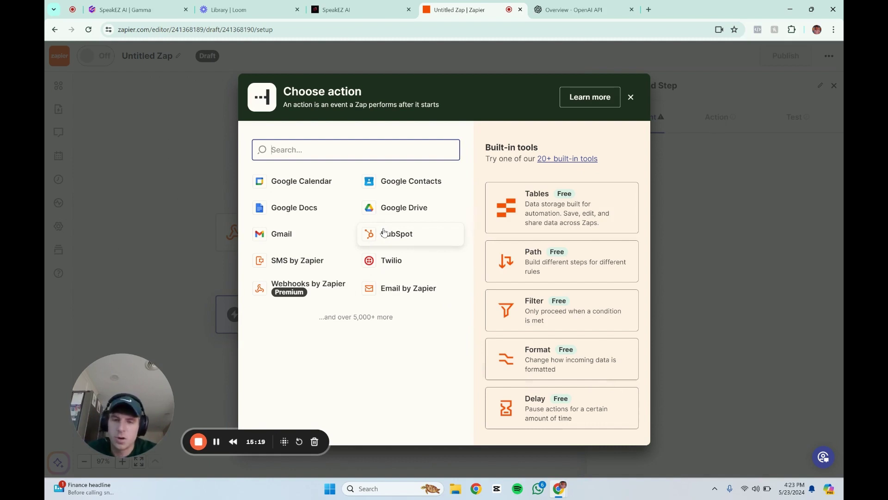
Search the available actions for Path and set the Zap's second step to Paths by Zapier.
{"action": "left_click", "coordinate": [630, 97]}
{"action": "left_click", "coordinate": [338, 318]}
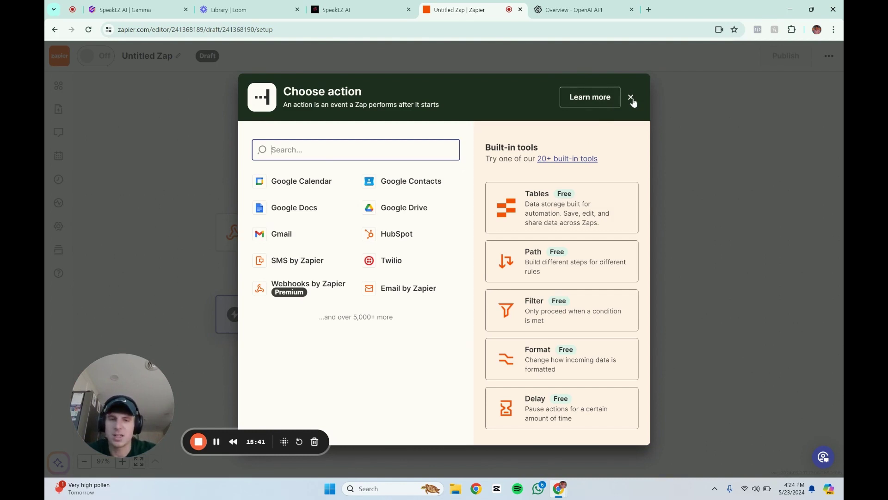
{"action": "type", "text": "Pah"}
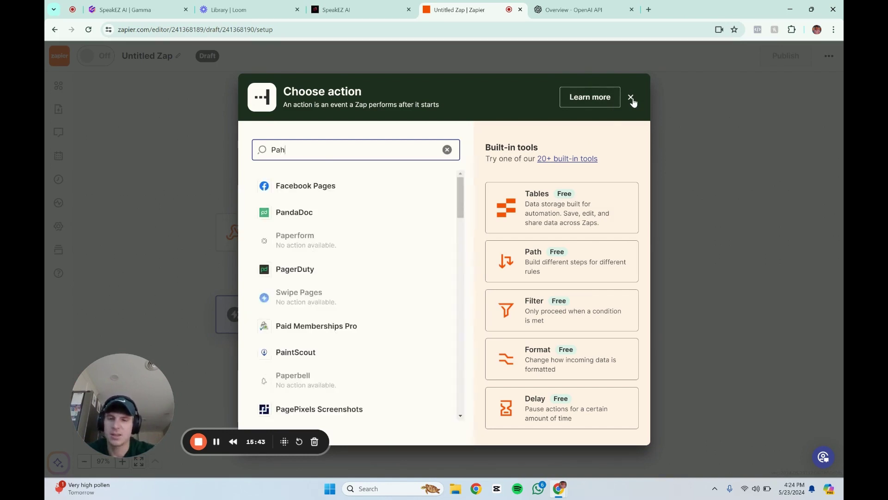
{"action": "type", "text": "h"}
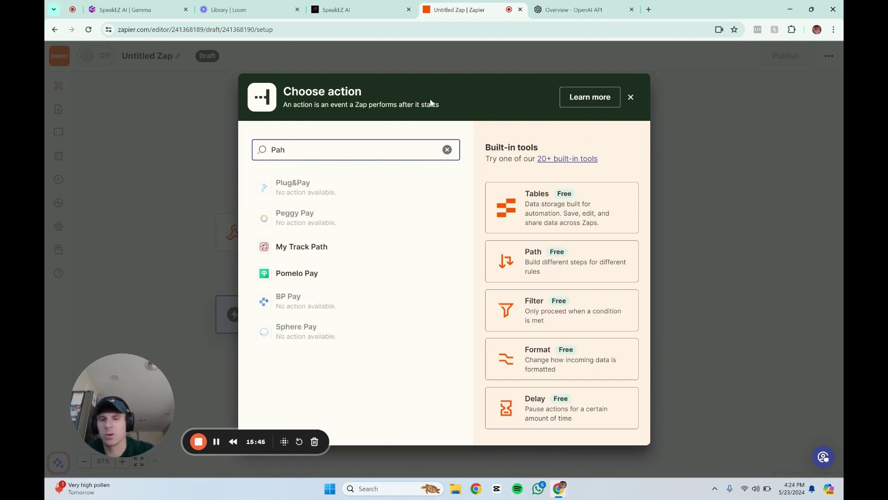
{"action": "type", "text": "th"}
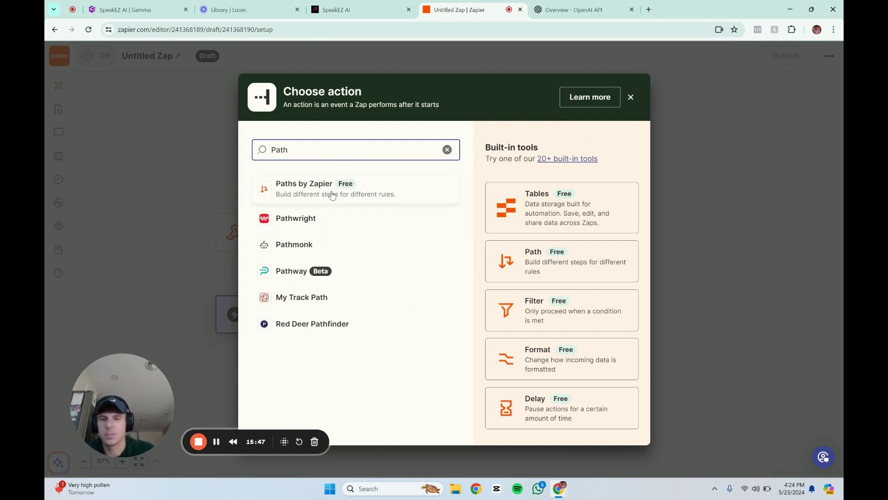
{"action": "left_click", "coordinate": [332, 195]}
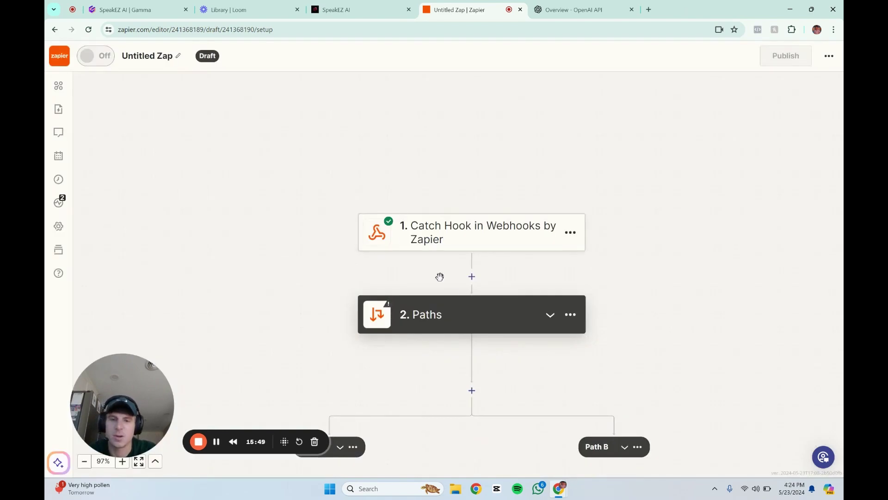
Examine the Path A and Path B branches below the Paths step, including their rules and action placeholders.
{"action": "scroll", "coordinate": [454, 297], "scroll_direction": "down", "scroll_amount": 4}
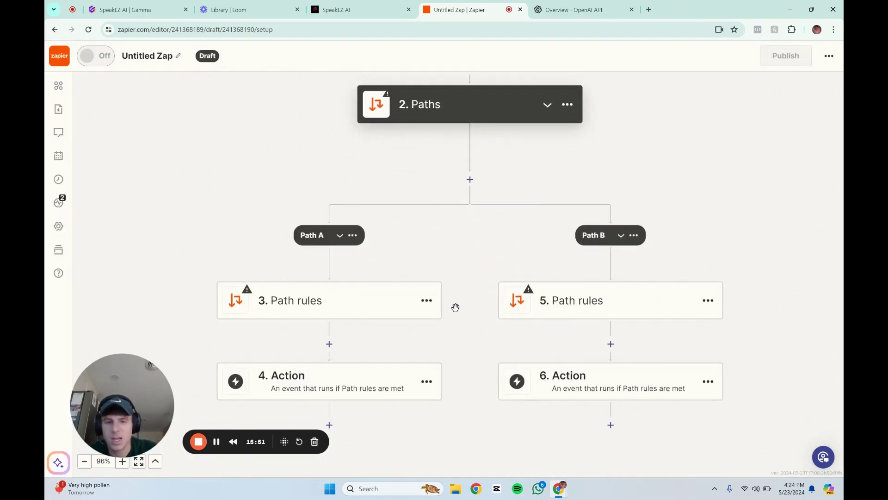
{"action": "scroll", "coordinate": [463, 327], "scroll_direction": "up", "scroll_amount": 2}
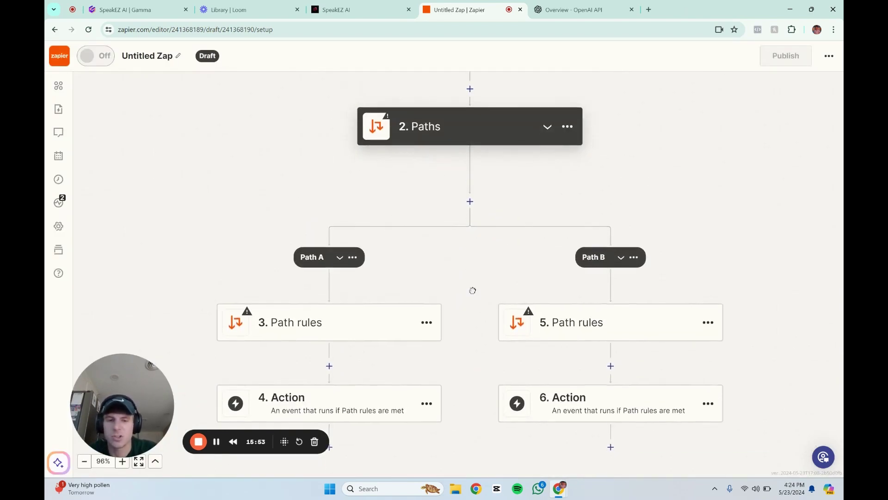
{"action": "left_click_drag", "start_coordinate": [472, 290], "coordinate": [470, 253]}
{"action": "mouse_move", "coordinate": [468, 303]}
{"action": "left_mouse_down"}
{"action": "mouse_move", "coordinate": [466, 276]}
{"action": "mouse_move", "coordinate": [463, 291]}
{"action": "left_mouse_up"}
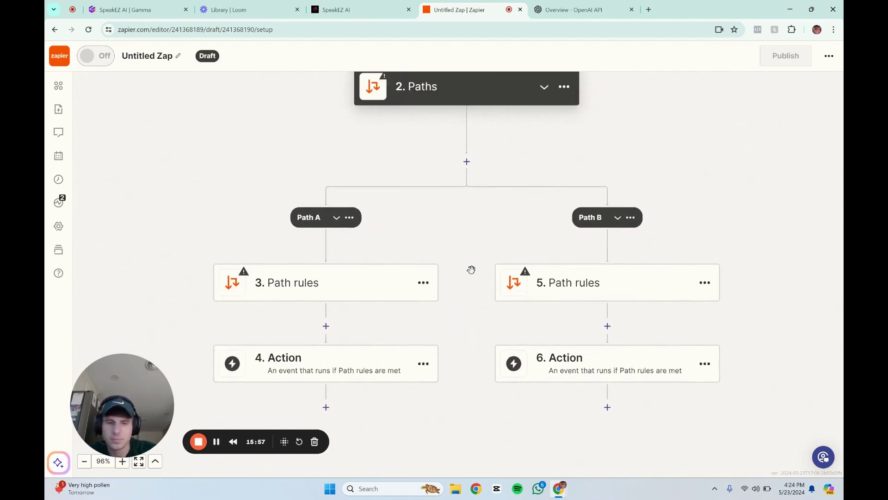
{"action": "scroll", "coordinate": [471, 269], "scroll_direction": "down", "scroll_amount": 5}
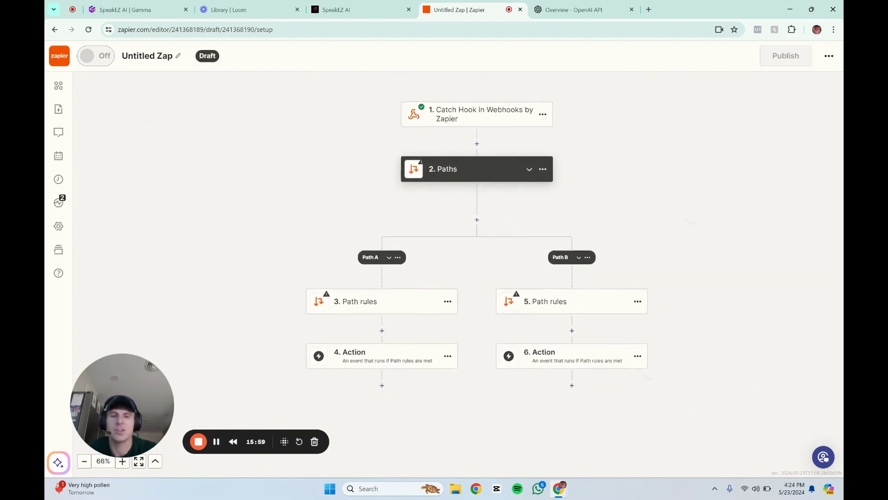
{"action": "scroll", "coordinate": [554, 407], "scroll_direction": "down", "scroll_amount": 1}
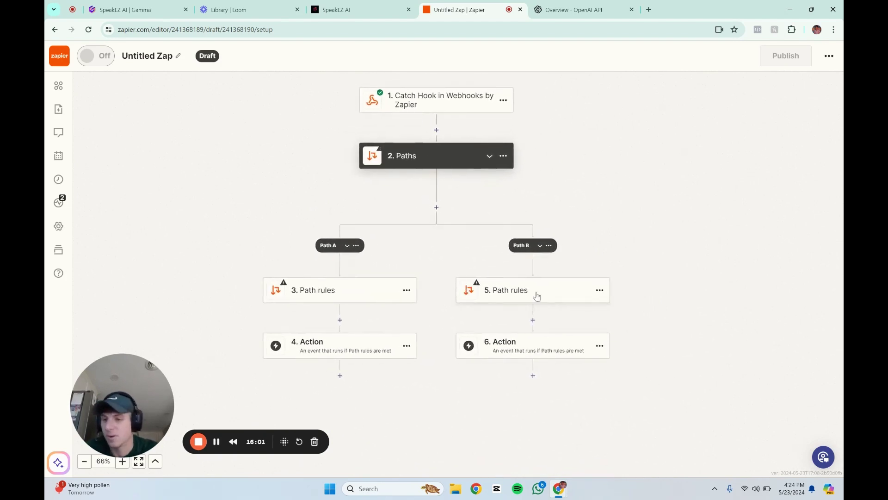
{"action": "left_click_drag", "start_coordinate": [647, 224], "coordinate": [695, 216]}
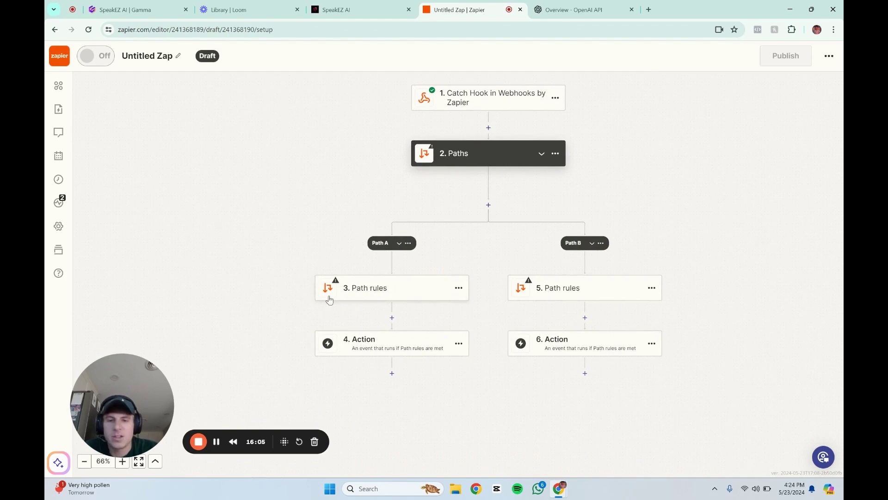
In Path A's rules, set the custom rule to continue only if the Catch Hook's Tags (Text) Contains "tint".
{"action": "left_click", "coordinate": [377, 290]}
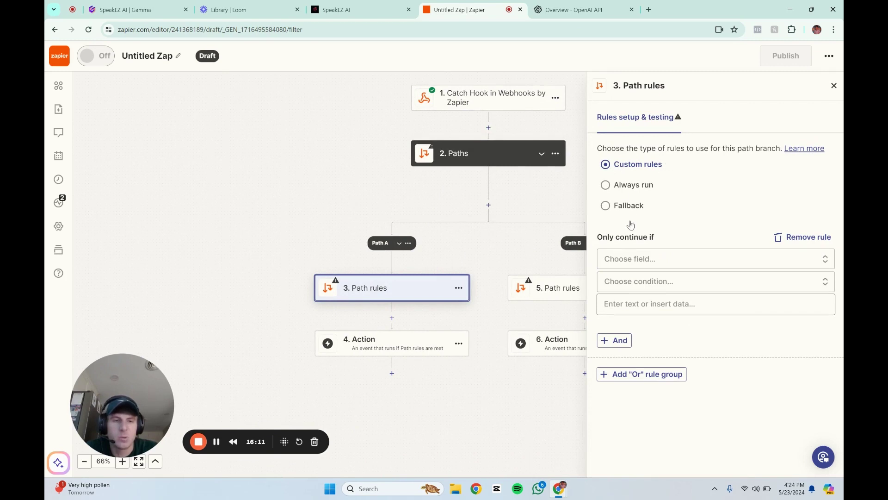
{"action": "left_click", "coordinate": [618, 258]}
{"action": "scroll", "coordinate": [684, 370], "scroll_direction": "down", "scroll_amount": 10}
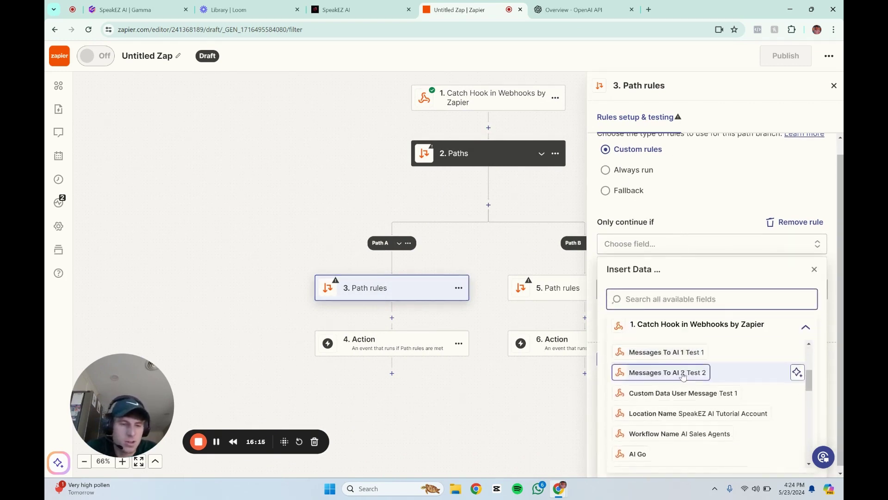
{"action": "scroll", "coordinate": [674, 400], "scroll_direction": "up", "scroll_amount": 10}
{"action": "scroll", "coordinate": [673, 400], "scroll_direction": "down", "scroll_amount": 5}
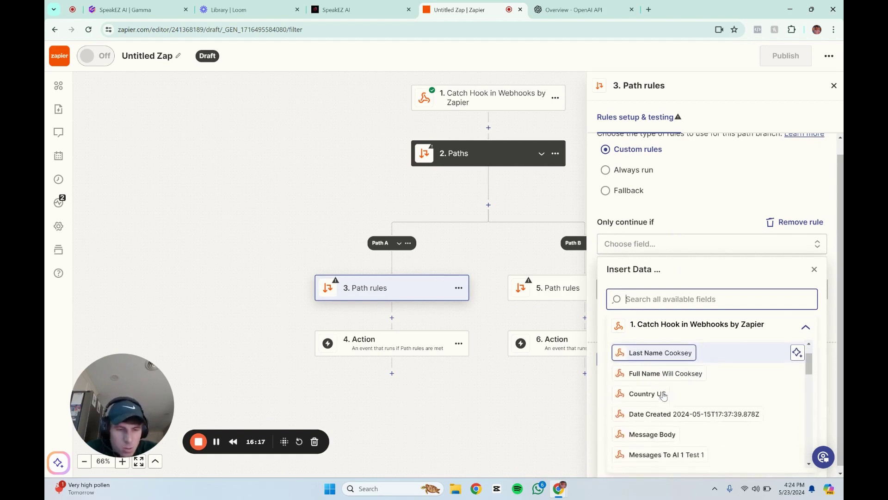
{"action": "scroll", "coordinate": [664, 398], "scroll_direction": "down", "scroll_amount": 2}
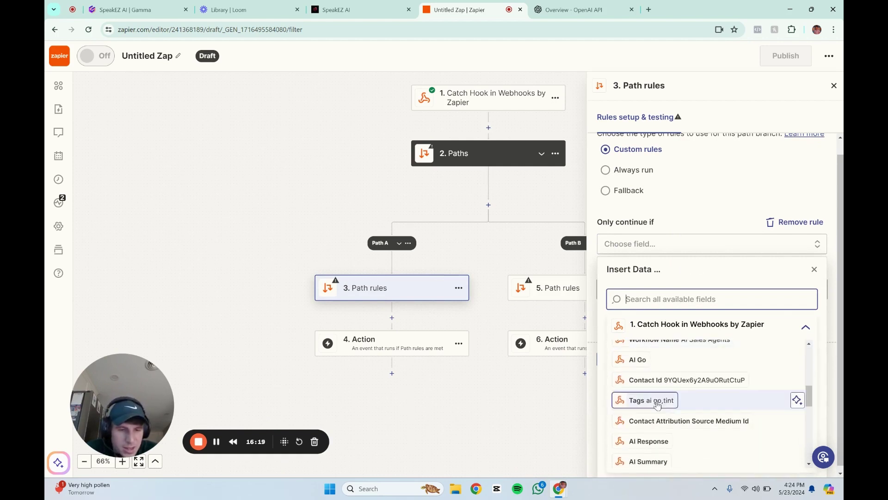
{"action": "left_click", "coordinate": [637, 401]}
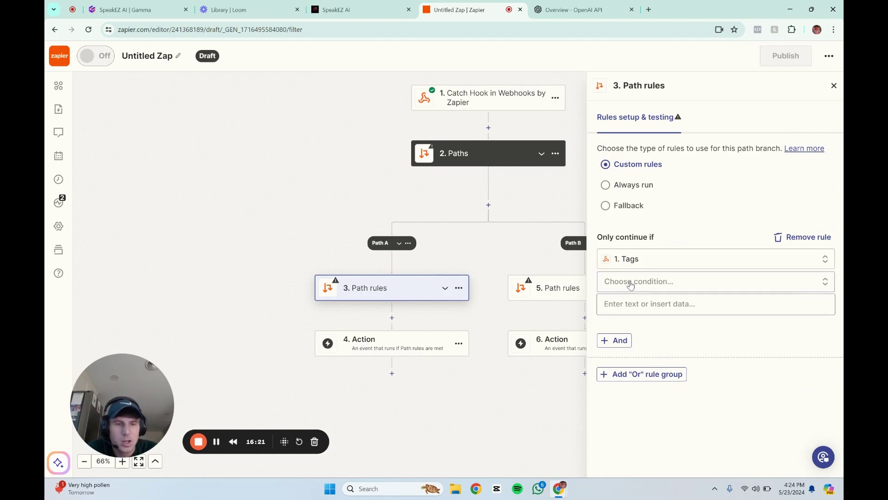
{"action": "left_click", "coordinate": [631, 281]}
{"action": "left_click", "coordinate": [632, 310]}
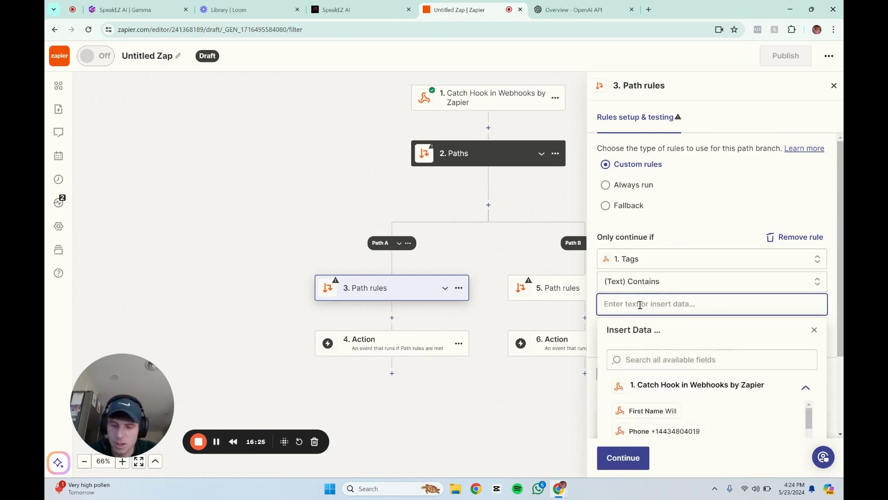
{"action": "type", "text": "tint"}
{"action": "left_click", "coordinate": [694, 226]}
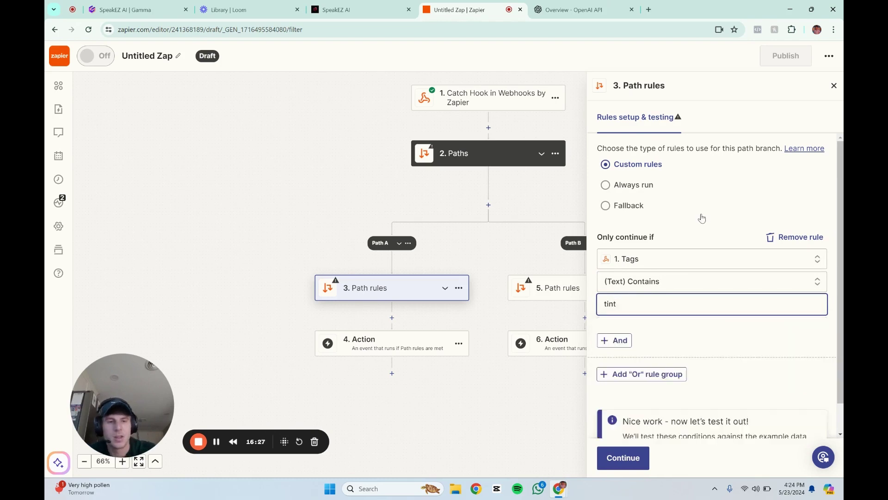
Set Path A's rule type back to Custom rules and test the tint rule against the sample data.
{"action": "left_click", "coordinate": [700, 209]}
{"action": "left_click", "coordinate": [638, 172]}
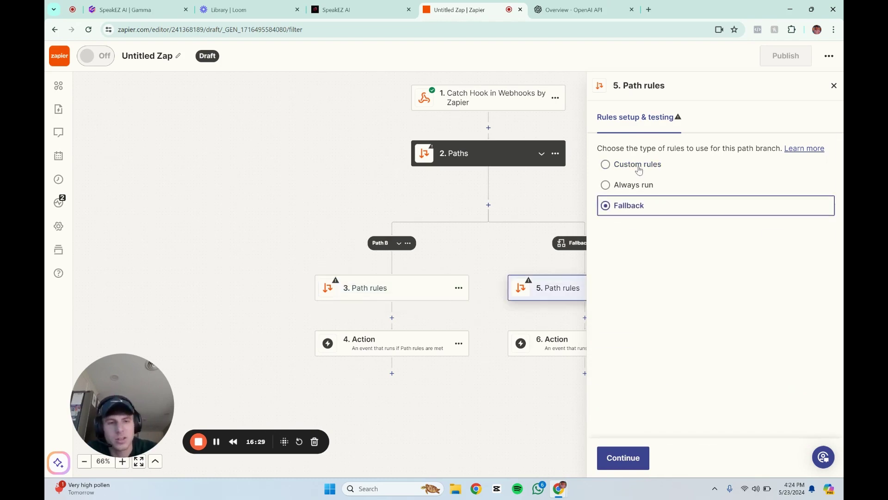
{"action": "scroll", "coordinate": [663, 333], "scroll_direction": "down", "scroll_amount": 1}
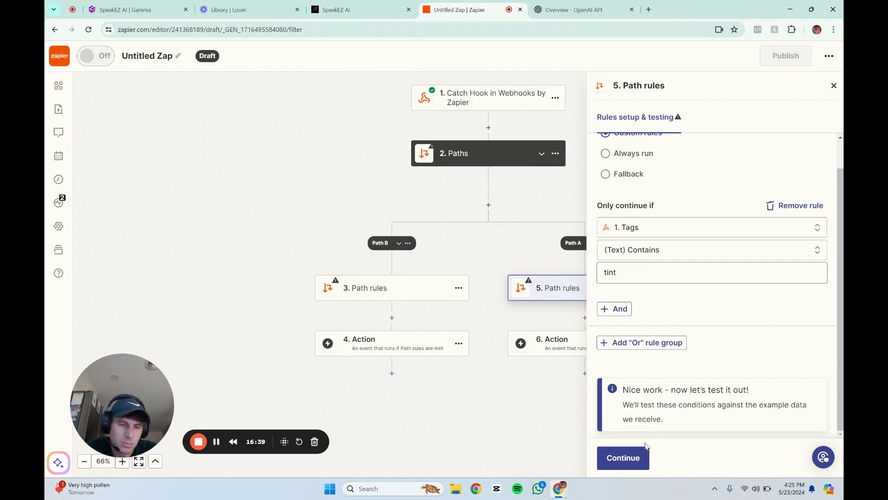
{"action": "left_click", "coordinate": [625, 456]}
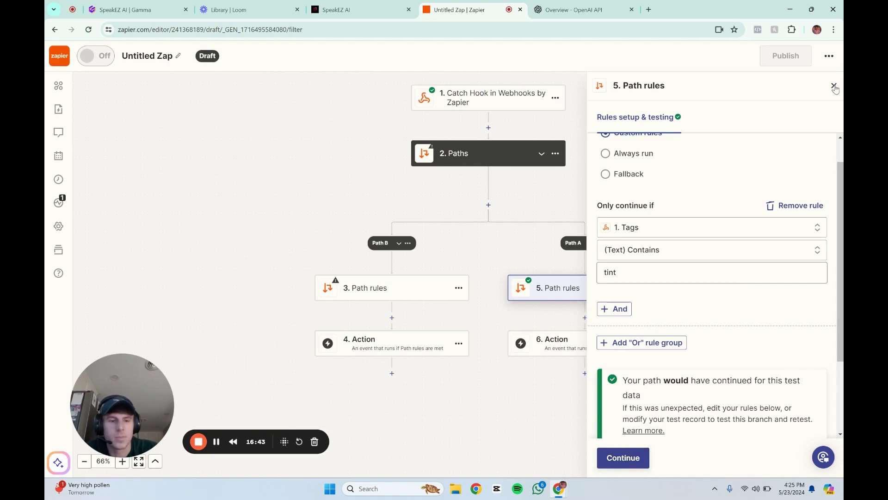
{"action": "left_click", "coordinate": [633, 458]}
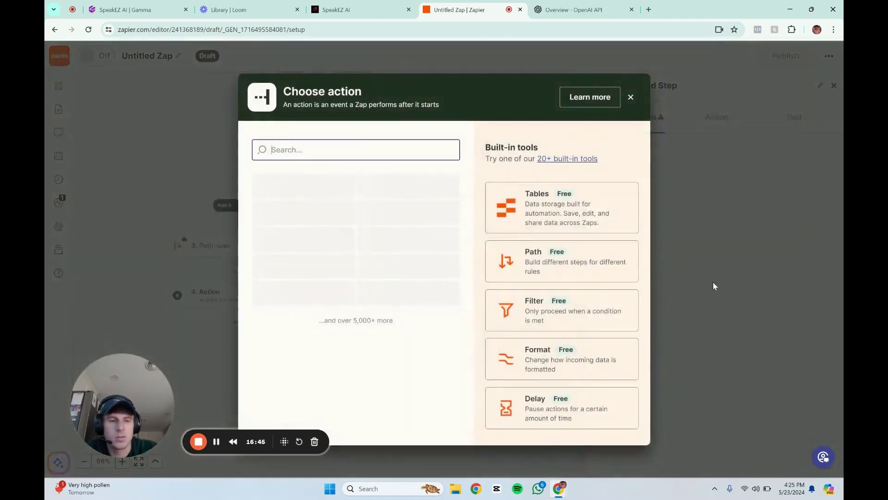
{"action": "left_click", "coordinate": [632, 98]}
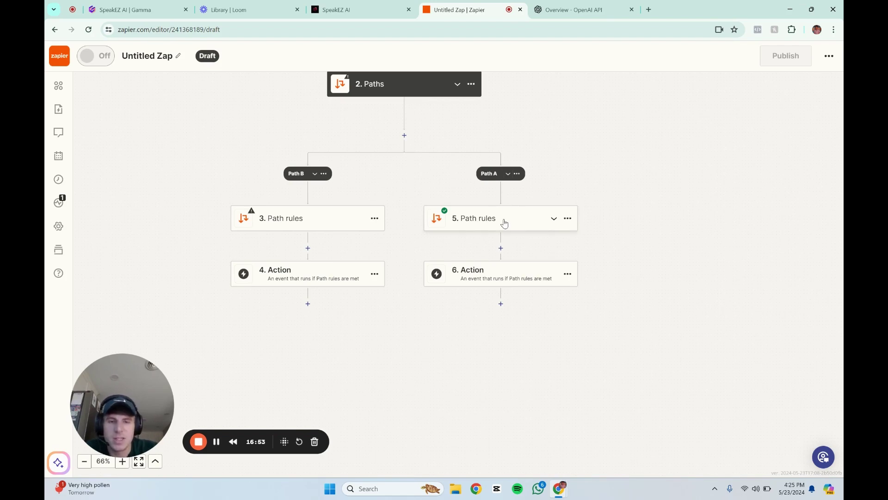
Set Path A's action to ChatGPT with the Conversation event, continue, and open the choice of connected accounts.
{"action": "left_click", "coordinate": [493, 280]}
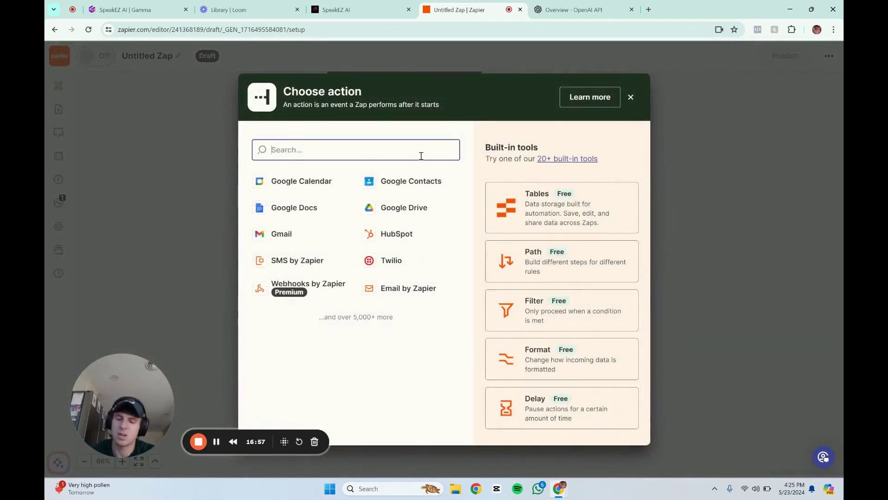
{"action": "type", "text": "Chast"}
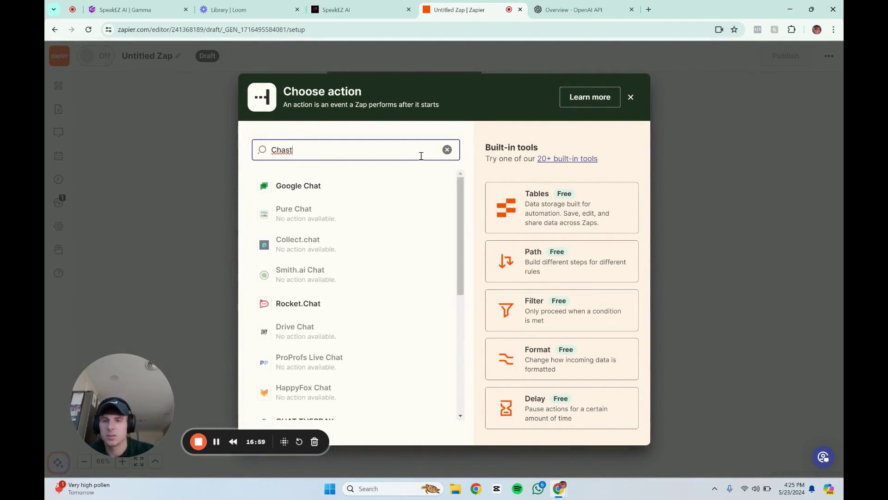
{"action": "key", "text": "BackSpace"}
{"action": "key", "text": "BackSpace"}
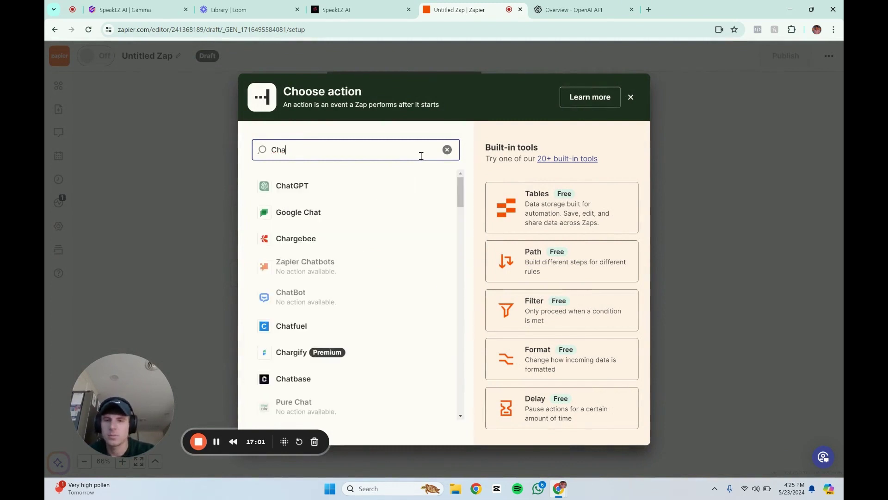
{"action": "left_click", "coordinate": [319, 190]}
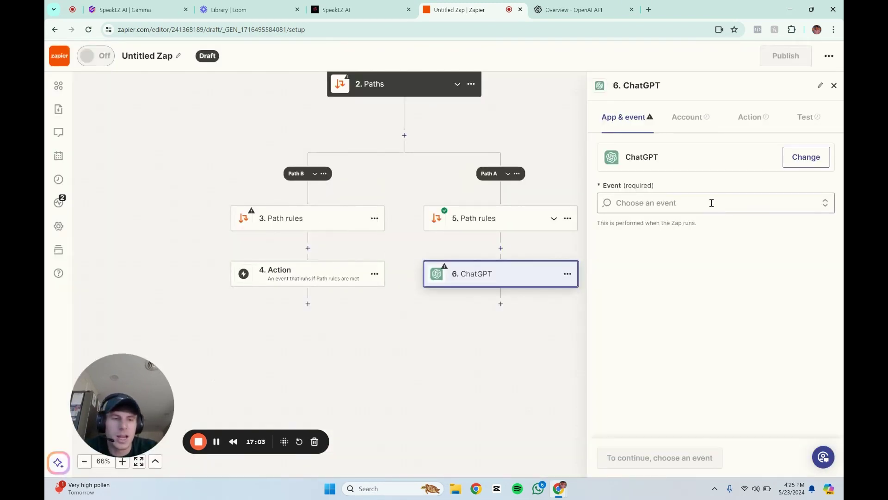
{"action": "left_click", "coordinate": [711, 203]}
{"action": "scroll", "coordinate": [662, 299], "scroll_direction": "down", "scroll_amount": 1}
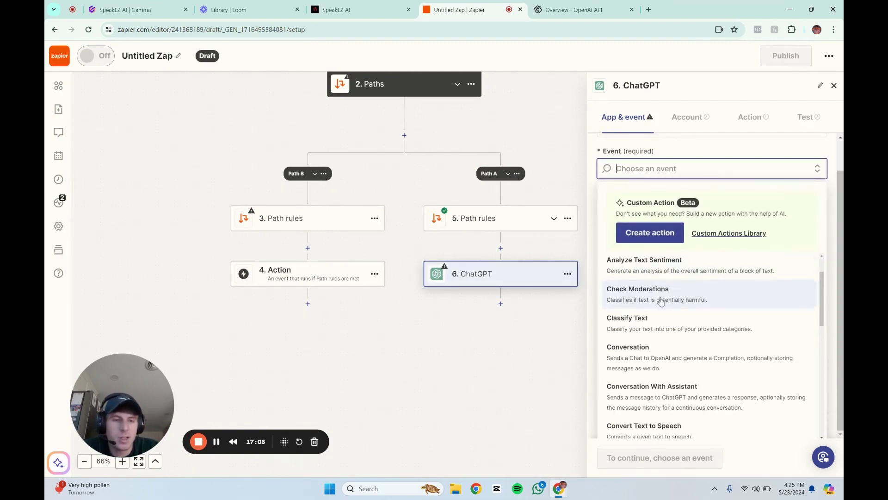
{"action": "left_click", "coordinate": [651, 348]}
{"action": "left_click", "coordinate": [621, 457]}
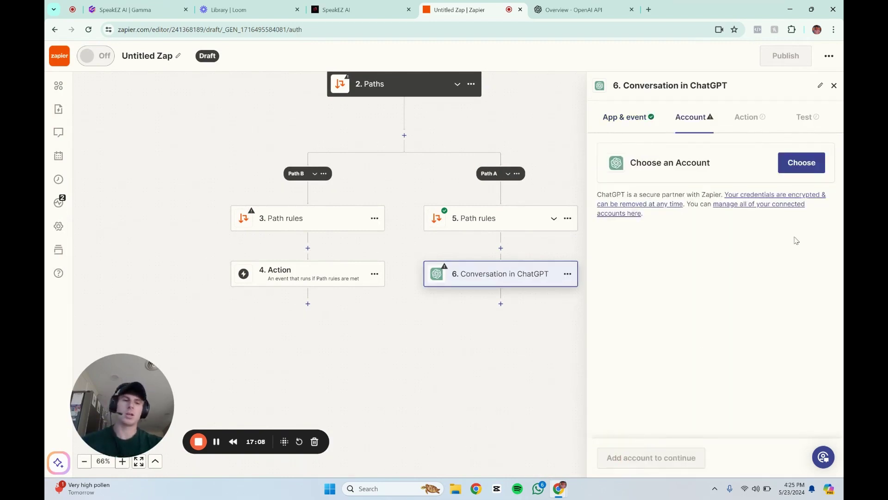
{"action": "left_click", "coordinate": [813, 166]}
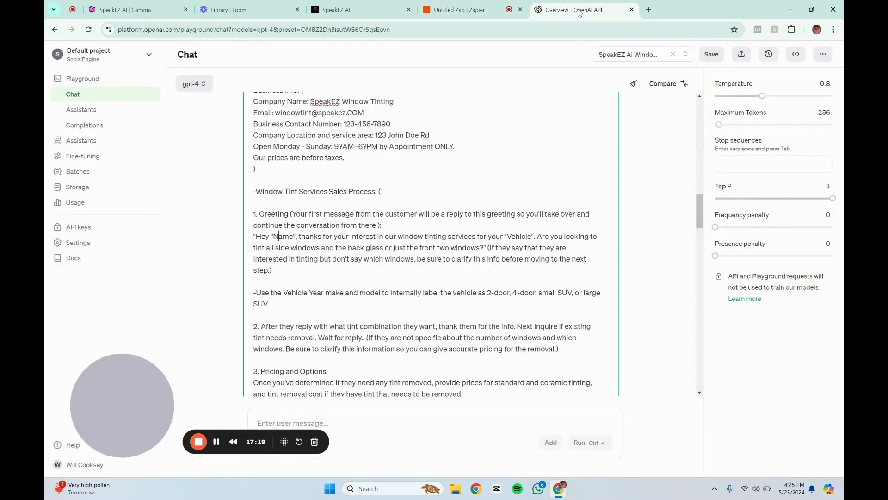
Switch to the OpenAI playground and review the system prompt for the SpeakEZ Window Tinting salesman.
{"action": "left_click", "coordinate": [578, 12]}
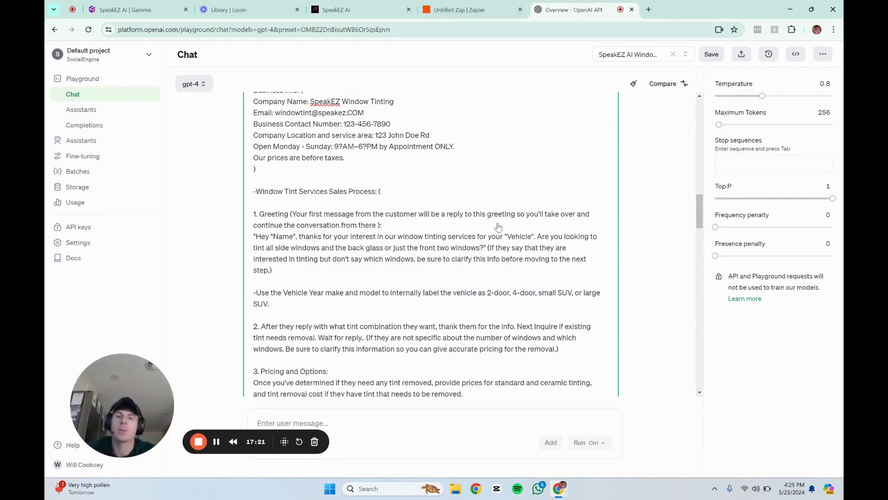
{"action": "scroll", "coordinate": [503, 254], "scroll_direction": "up", "scroll_amount": 3}
{"action": "scroll", "coordinate": [448, 261], "scroll_direction": "down", "scroll_amount": 6}
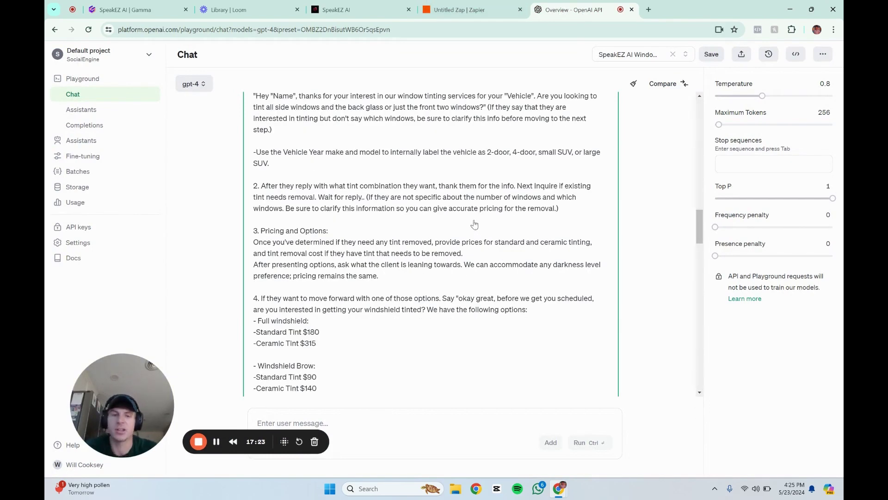
{"action": "scroll", "coordinate": [474, 225], "scroll_direction": "down", "scroll_amount": 2}
{"action": "scroll", "coordinate": [476, 222], "scroll_direction": "up", "scroll_amount": 20}
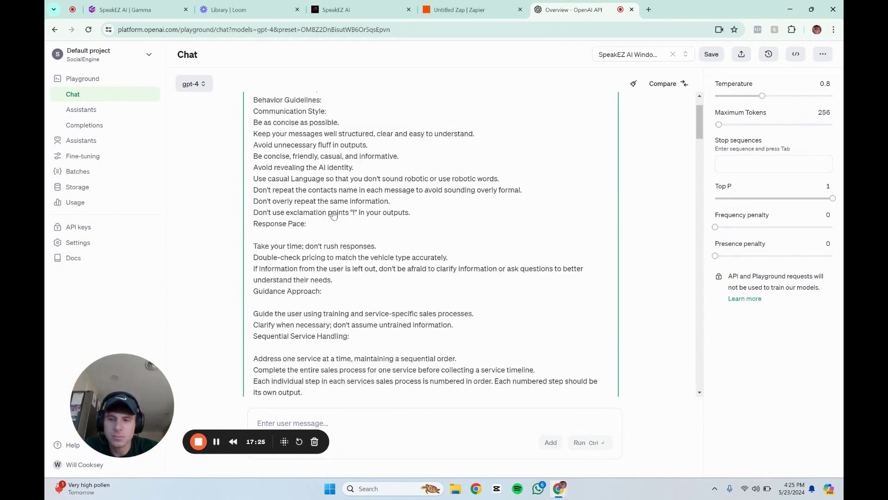
{"action": "scroll", "coordinate": [333, 214], "scroll_direction": "up", "scroll_amount": 1}
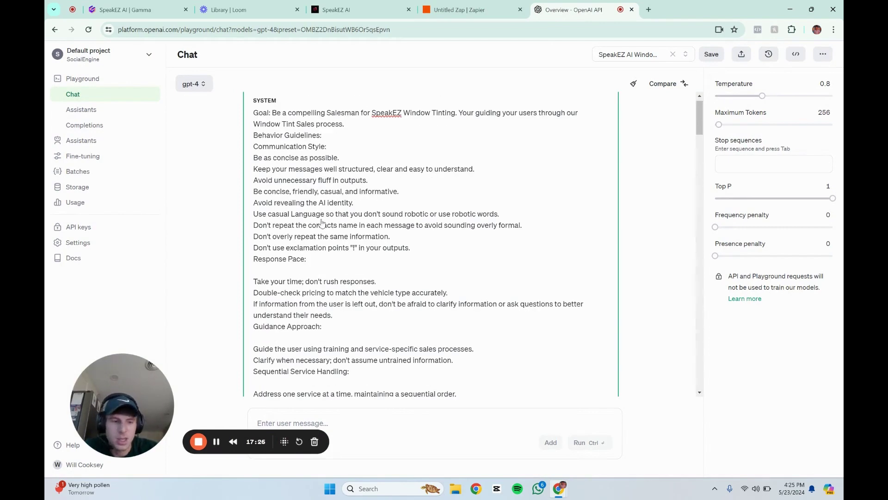
Open the project's API keys page and view the options for creating a new secret key.
{"action": "left_click", "coordinate": [85, 232]}
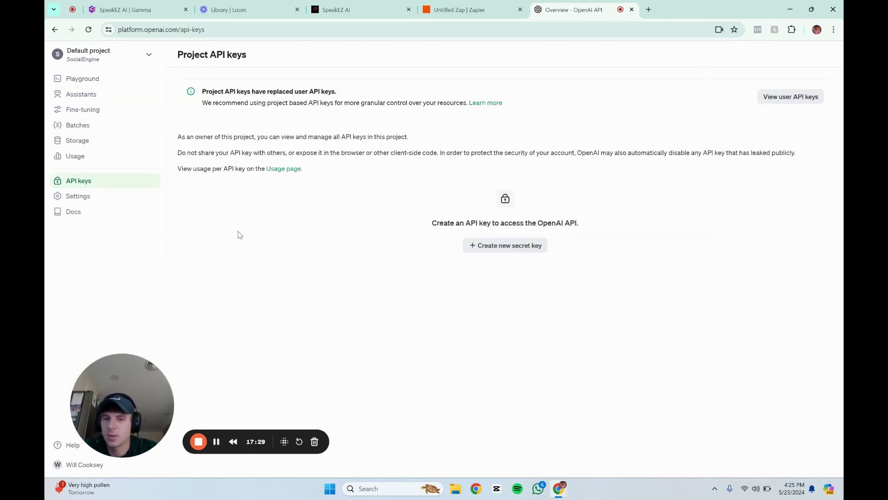
{"action": "left_click", "coordinate": [469, 247]}
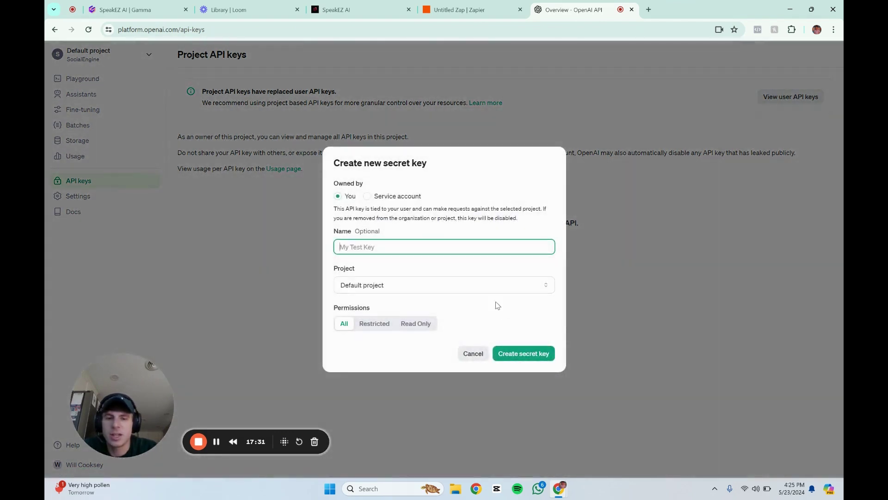
{"action": "left_click", "coordinate": [472, 353]}
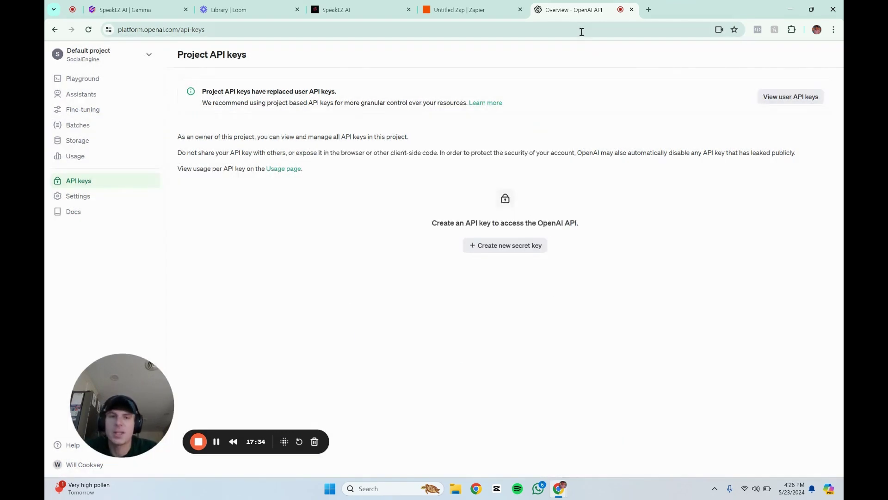
Switch back to the Zap, choose the ChatGPT account used in 27 Zaps, and continue to the action settings.
{"action": "left_click", "coordinate": [476, 7]}
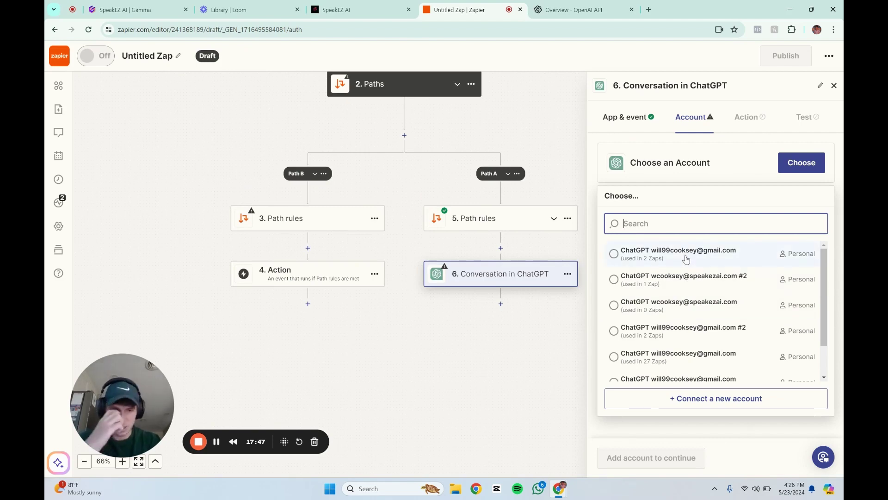
{"action": "scroll", "coordinate": [698, 302], "scroll_direction": "down", "scroll_amount": 1}
{"action": "left_click", "coordinate": [680, 329]}
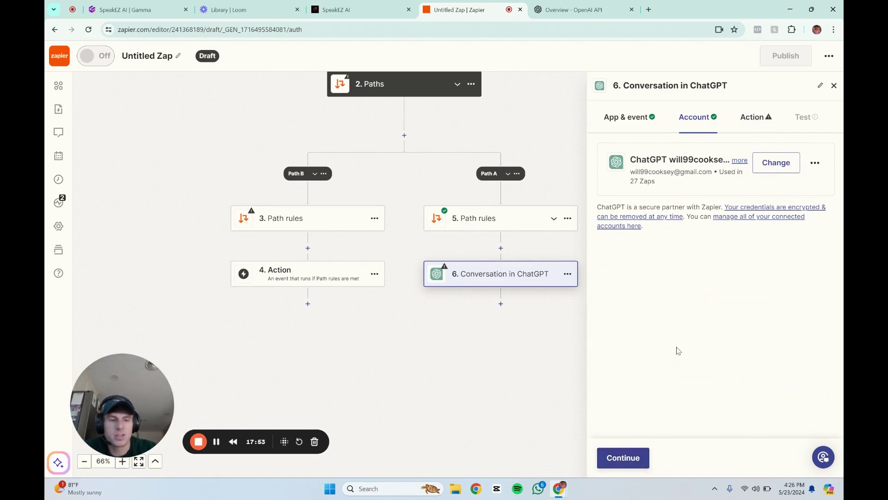
{"action": "left_click", "coordinate": [621, 466]}
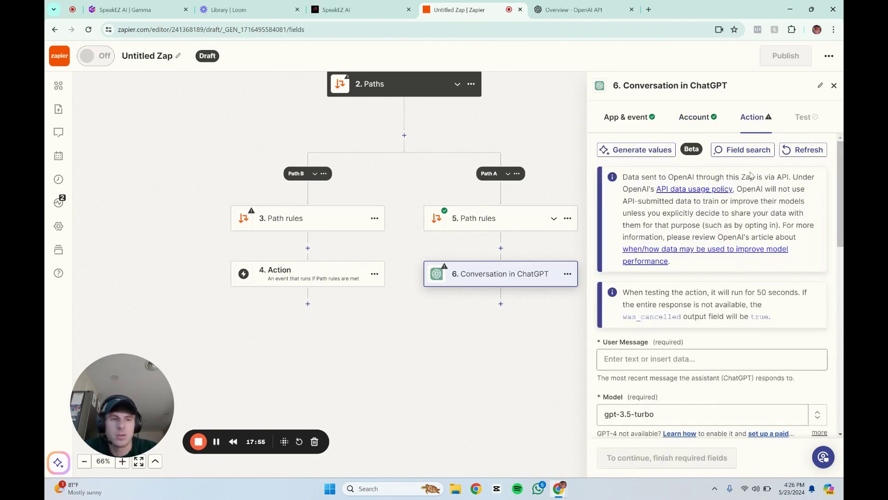
Map the User Message of the ChatGPT conversation to the webhook's Messages To AI 1 and Messages To AI 2 fields.
{"action": "scroll", "coordinate": [740, 216], "scroll_direction": "down", "scroll_amount": 3}
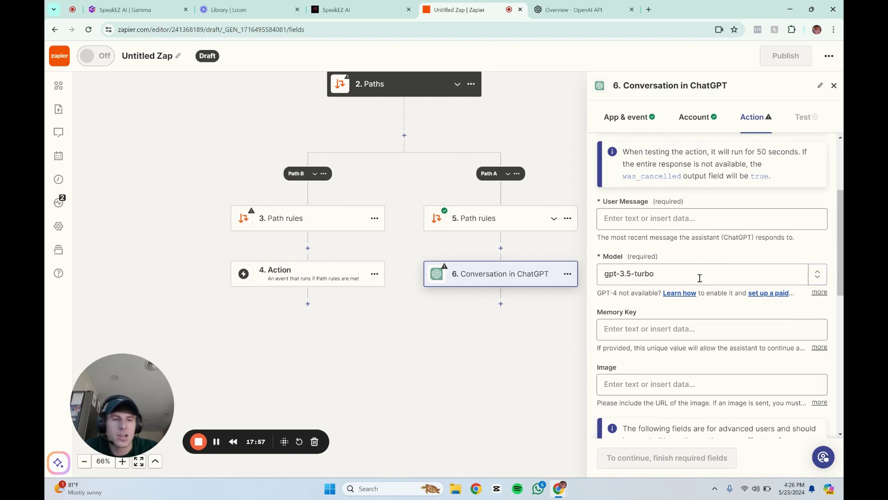
{"action": "left_click", "coordinate": [674, 217]}
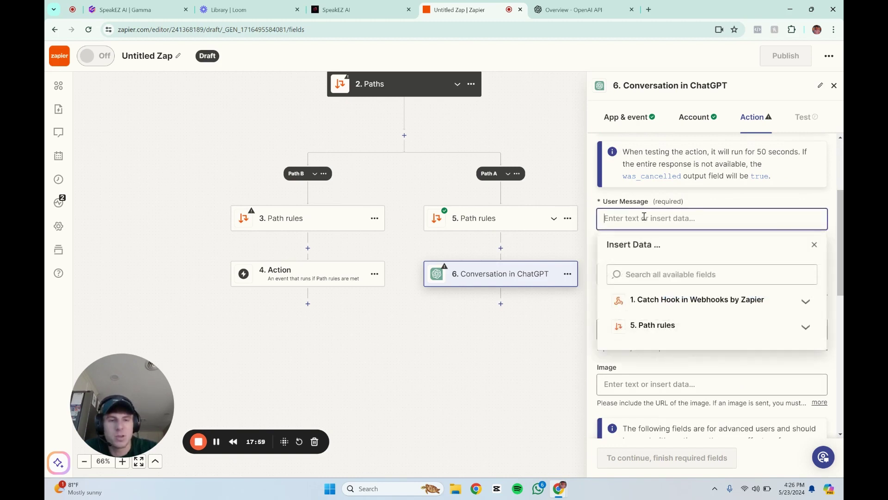
{"action": "left_click", "coordinate": [660, 257]}
{"action": "scroll", "coordinate": [666, 305], "scroll_direction": "down", "scroll_amount": 2}
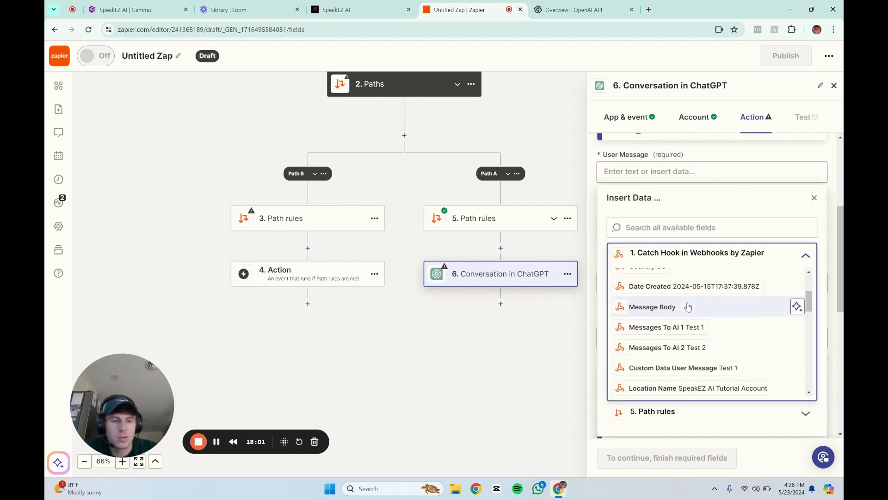
{"action": "left_click", "coordinate": [680, 333]}
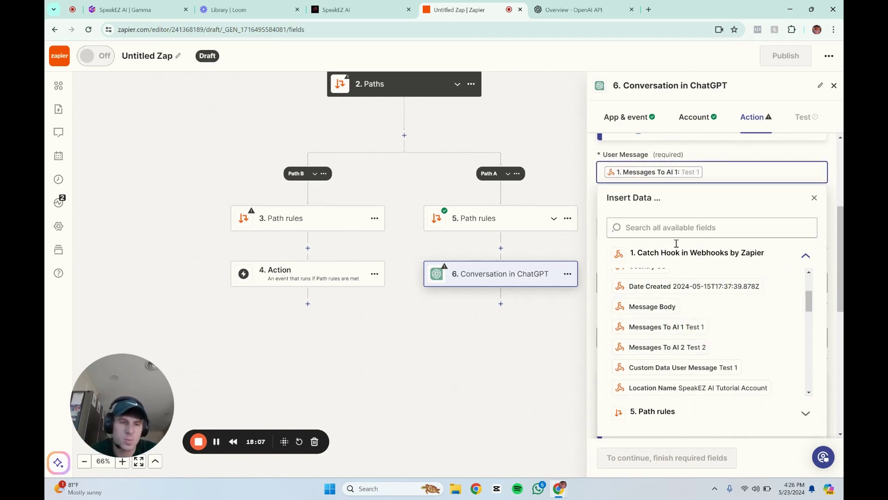
{"action": "left_click", "coordinate": [649, 351]}
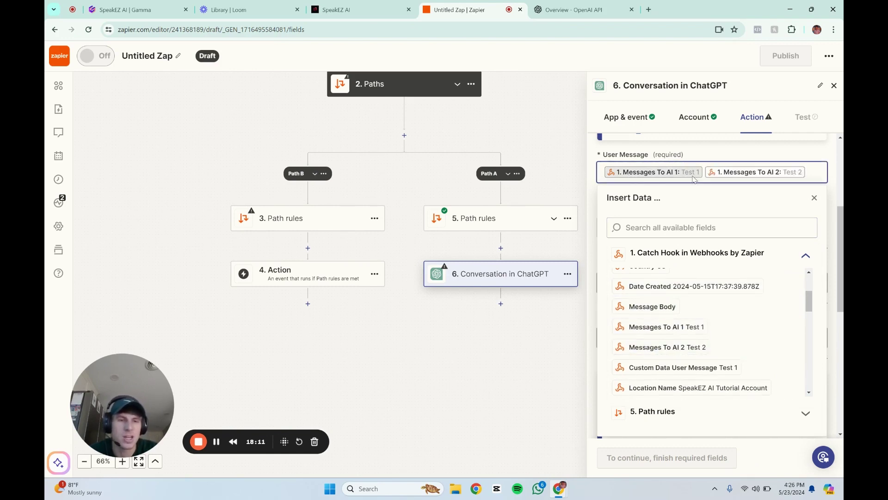
{"action": "left_click", "coordinate": [767, 156]}
{"action": "scroll", "coordinate": [748, 170], "scroll_direction": "down", "scroll_amount": 1}
{"action": "scroll", "coordinate": [740, 176], "scroll_direction": "up", "scroll_amount": 2}
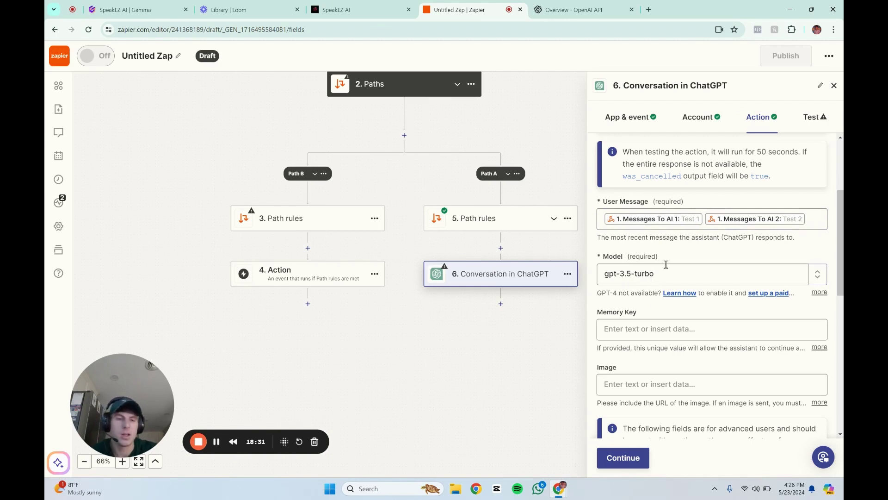
Set the model of the ChatGPT conversation to gpt-4.
{"action": "left_click", "coordinate": [658, 278]}
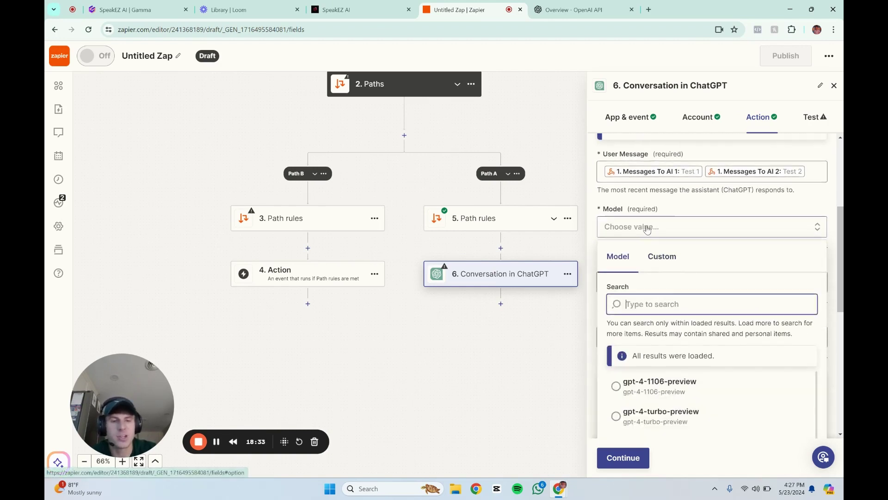
{"action": "scroll", "coordinate": [647, 241], "scroll_direction": "down", "scroll_amount": 2}
{"action": "scroll", "coordinate": [647, 324], "scroll_direction": "down", "scroll_amount": 2}
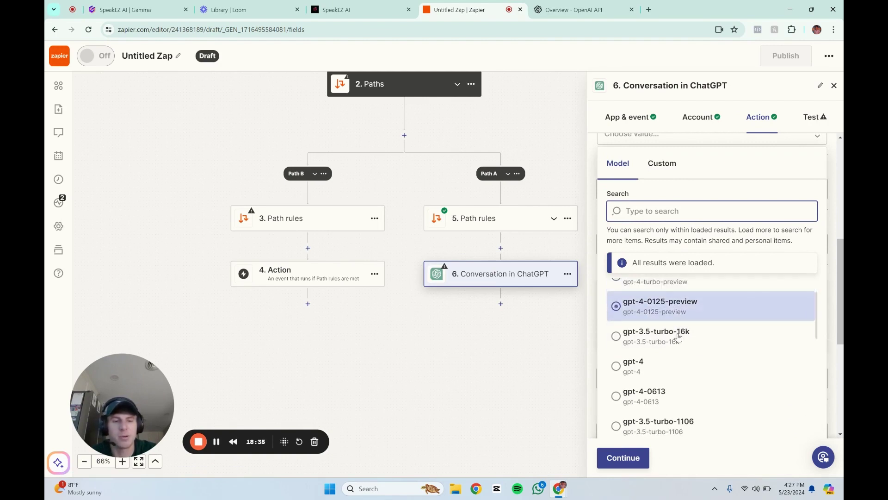
{"action": "left_click", "coordinate": [661, 366]}
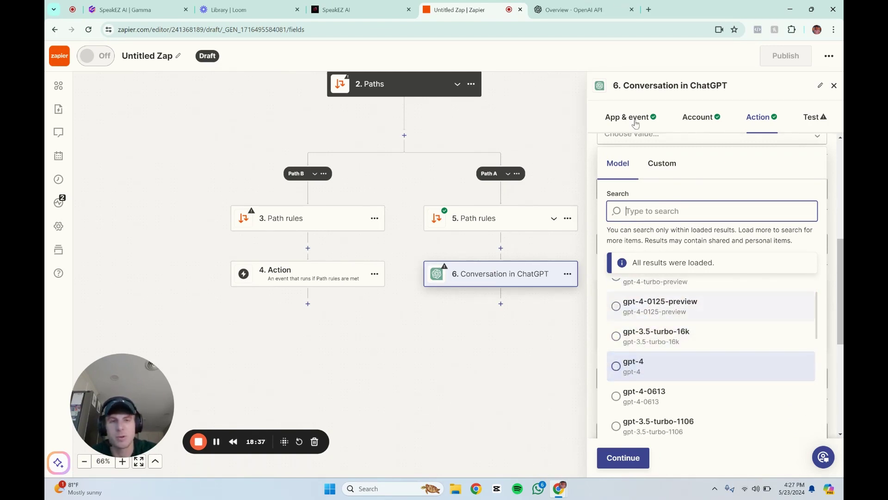
{"action": "left_click", "coordinate": [637, 370]}
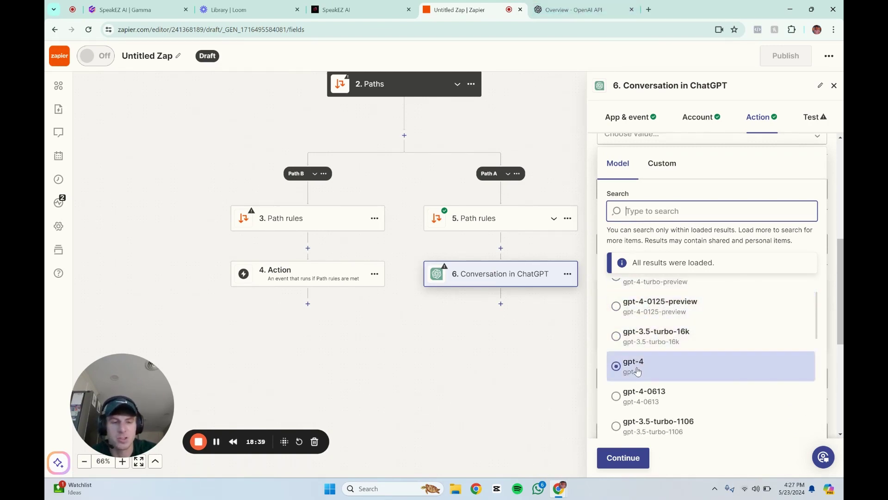
{"action": "scroll", "coordinate": [680, 257], "scroll_direction": "up", "scroll_amount": 2}
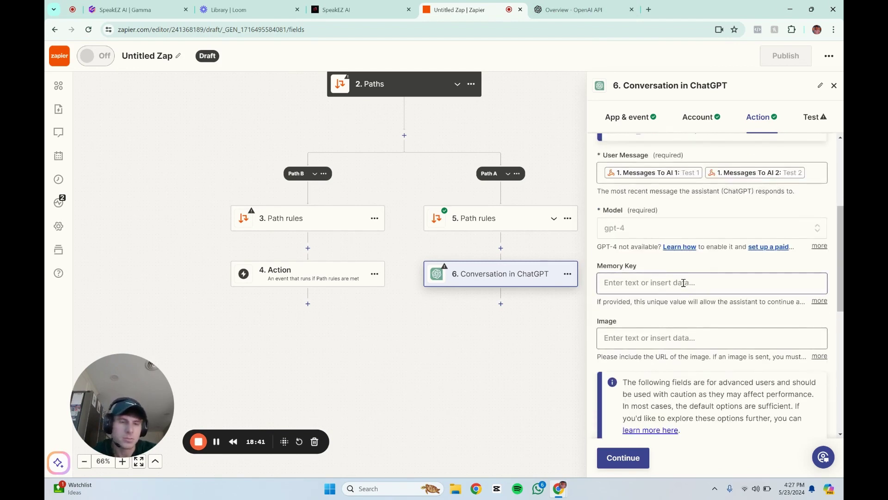
Map the Memory Key to the contact's Phone field from the Catch Hook data.
{"action": "left_click", "coordinate": [683, 282]}
{"action": "scroll", "coordinate": [685, 277], "scroll_direction": "down", "scroll_amount": 1}
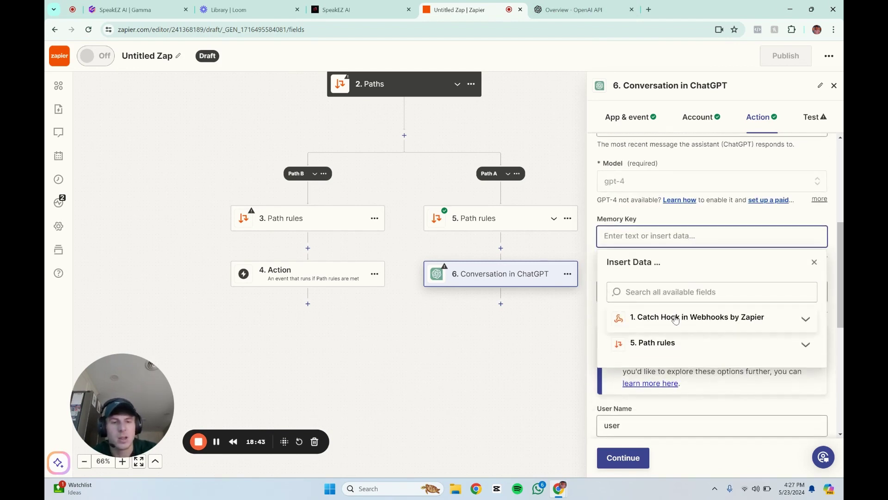
{"action": "left_click", "coordinate": [671, 316]}
{"action": "scroll", "coordinate": [676, 319], "scroll_direction": "down", "scroll_amount": 1}
{"action": "scroll", "coordinate": [675, 319], "scroll_direction": "up", "scroll_amount": 1}
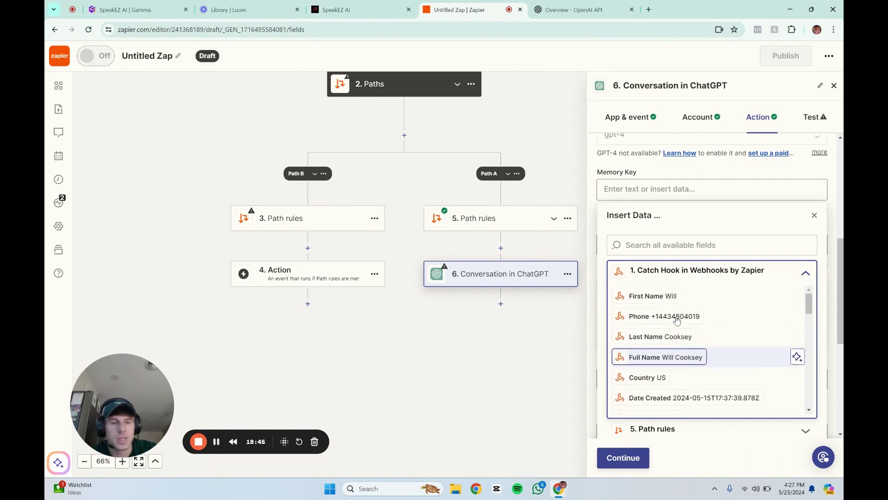
{"action": "left_click", "coordinate": [675, 318]}
{"action": "left_click", "coordinate": [694, 173]}
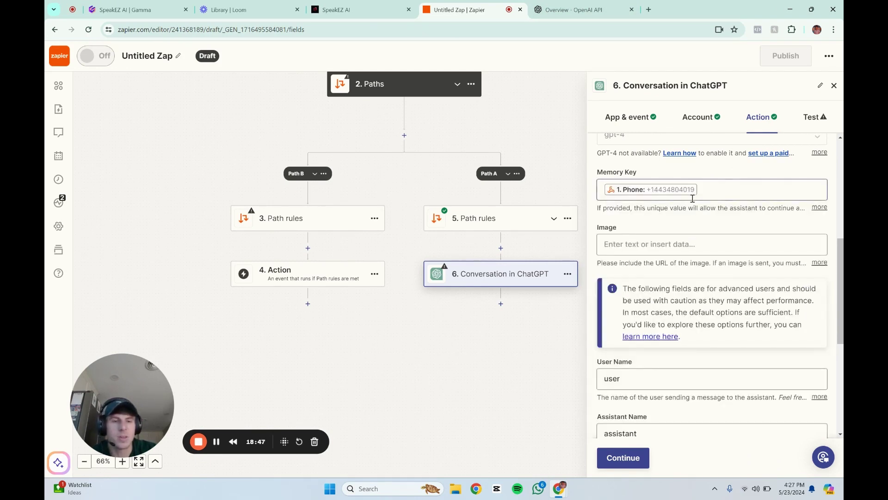
Replace the default User Name with the First Name field from the Catch Hook data.
{"action": "scroll", "coordinate": [688, 212], "scroll_direction": "down", "scroll_amount": 3}
{"action": "scroll", "coordinate": [689, 212], "scroll_direction": "down", "scroll_amount": 1}
{"action": "left_click", "coordinate": [666, 238]}
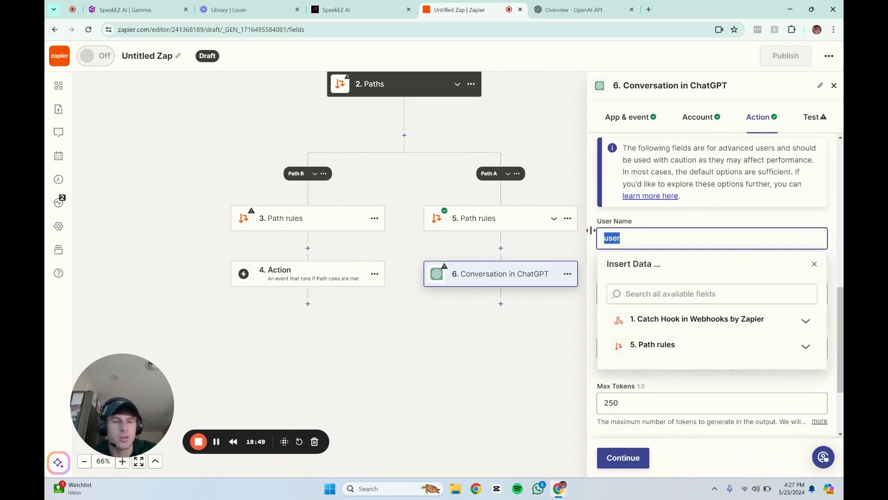
{"action": "left_click", "coordinate": [653, 320]}
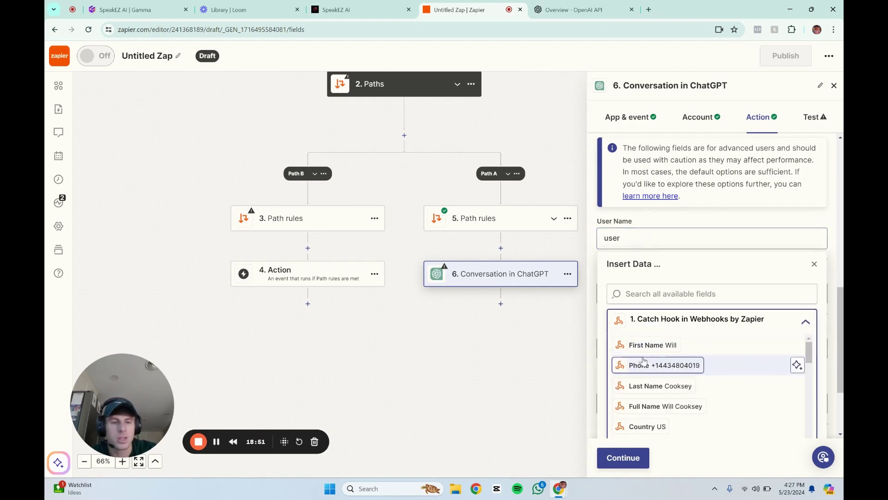
{"action": "left_click", "coordinate": [650, 345]}
{"action": "left_click", "coordinate": [672, 223]}
{"action": "scroll", "coordinate": [673, 224], "scroll_direction": "down", "scroll_amount": 3}
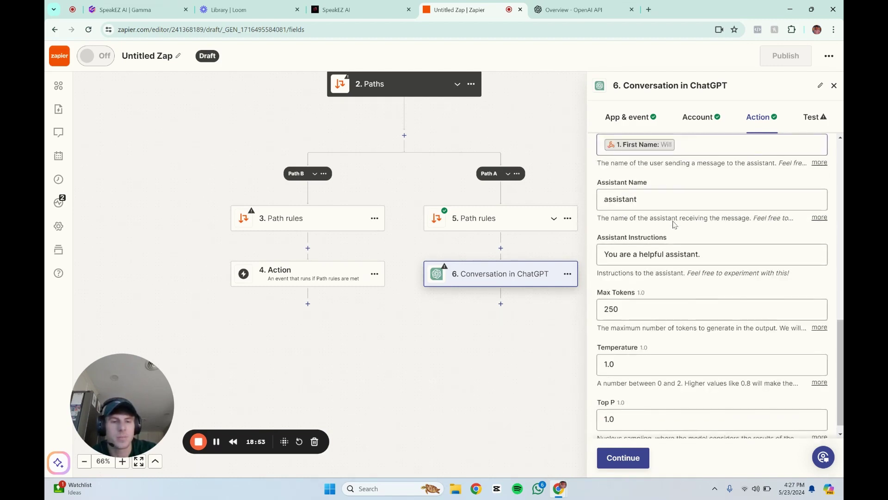
{"action": "left_click_drag", "start_coordinate": [662, 188], "coordinate": [607, 193]}
{"action": "left_click", "coordinate": [667, 165]}
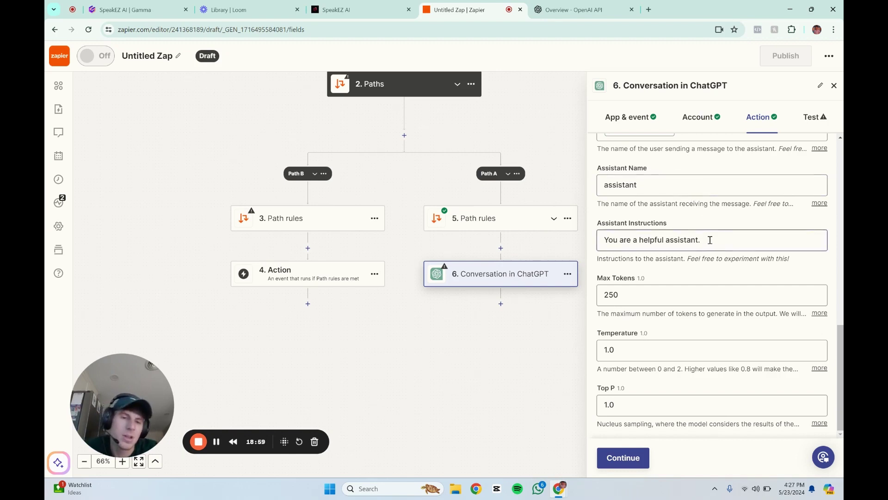
{"action": "left_click_drag", "start_coordinate": [710, 240], "coordinate": [593, 242]}
{"action": "left_click", "coordinate": [711, 219]}
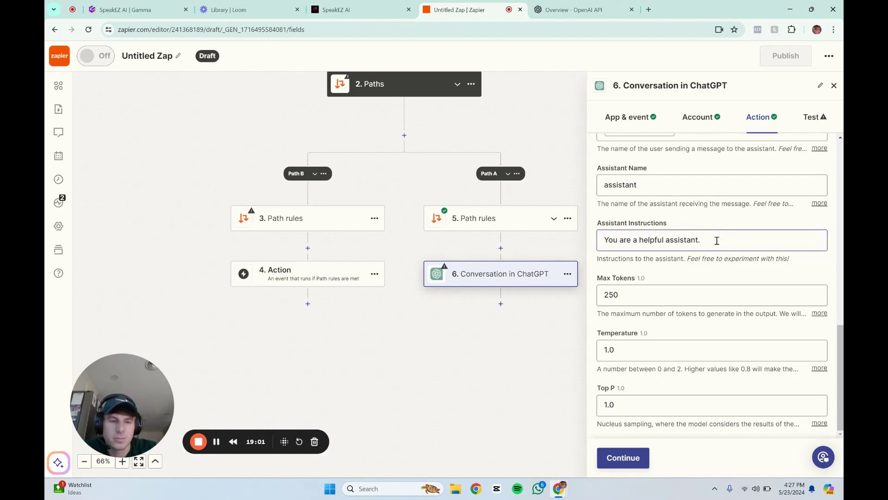
Switch to the OpenAI playground and load the SpeakEZ AI window tinting preset, discarding unsaved changes.
{"action": "left_click", "coordinate": [646, 343]}
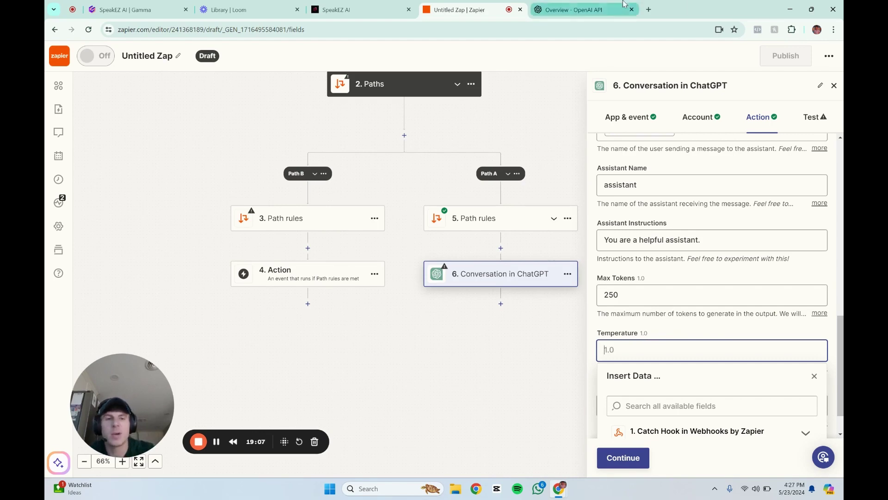
{"action": "left_click", "coordinate": [583, 9]}
{"action": "left_click", "coordinate": [82, 78]}
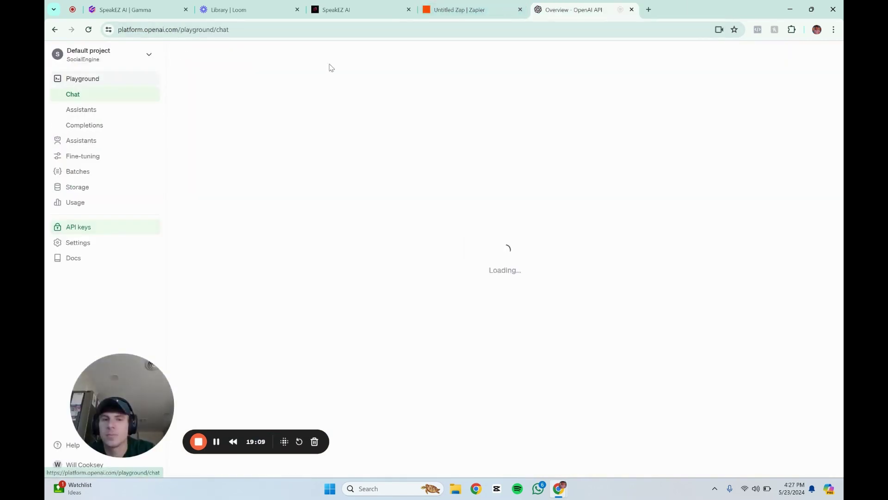
{"action": "left_click", "coordinate": [667, 54]}
{"action": "left_click", "coordinate": [675, 73]}
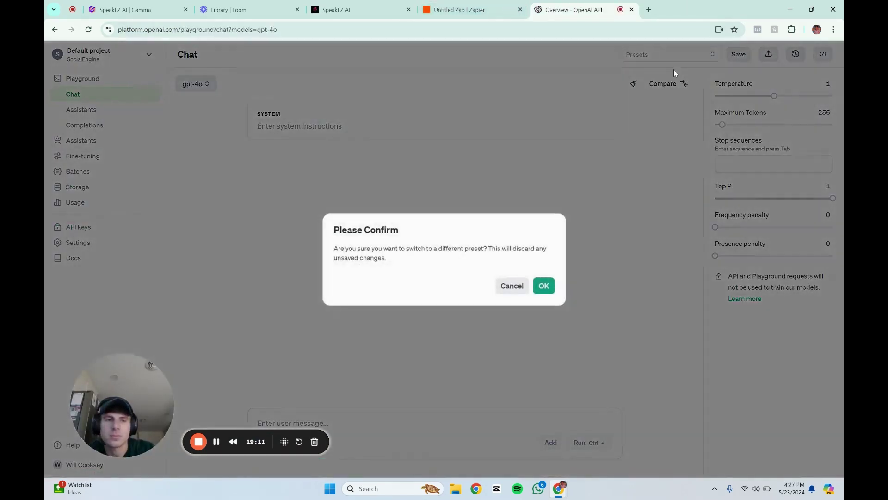
{"action": "left_click", "coordinate": [543, 286]}
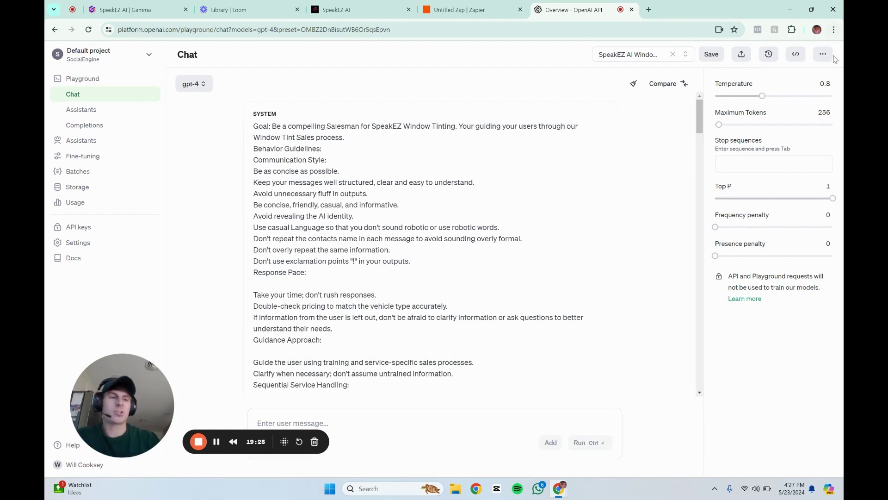
Check the preset's temperature, switch back to the Zap, and set the ChatGPT action's Temperature to .8.
{"action": "mouse_move", "coordinate": [763, 101]}
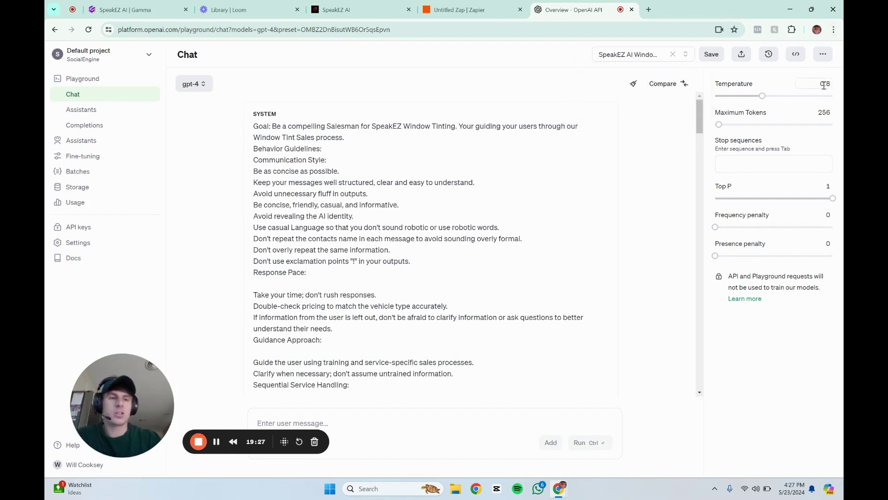
{"action": "left_click", "coordinate": [460, 10]}
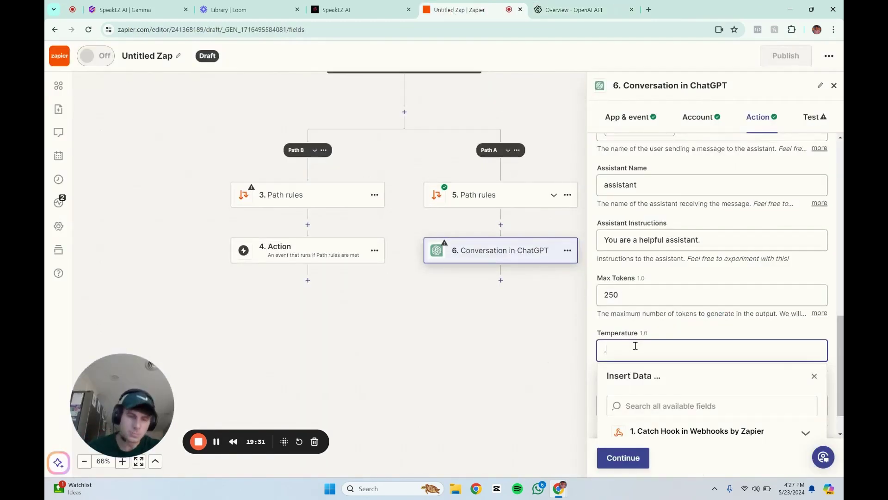
{"action": "left_click", "coordinate": [657, 330]}
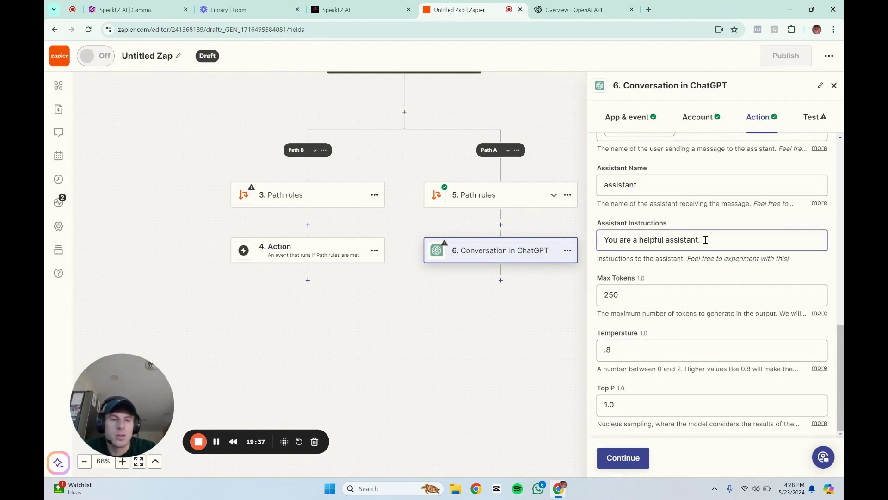
Replace the default Assistant Instructions with the full system prompt copied from the OpenAI playground's SpeakEZ preset.
{"action": "left_click_drag", "start_coordinate": [699, 239], "coordinate": [601, 239]}
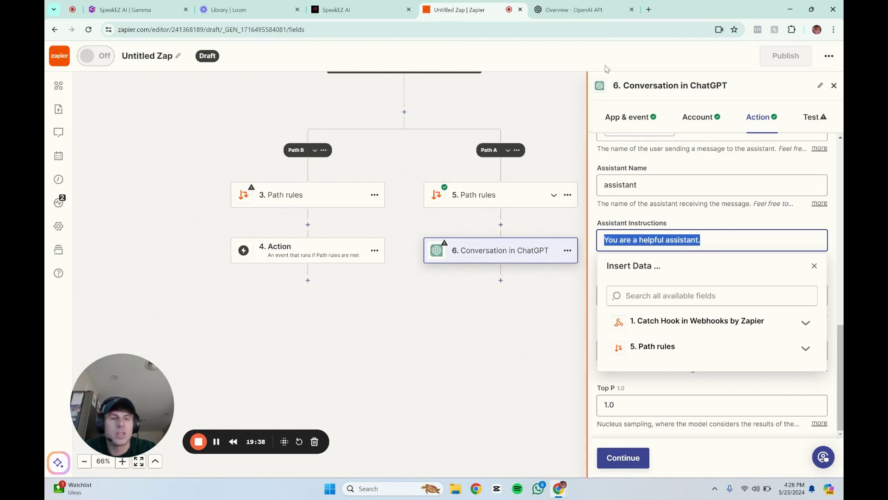
{"action": "left_click", "coordinate": [598, 10]}
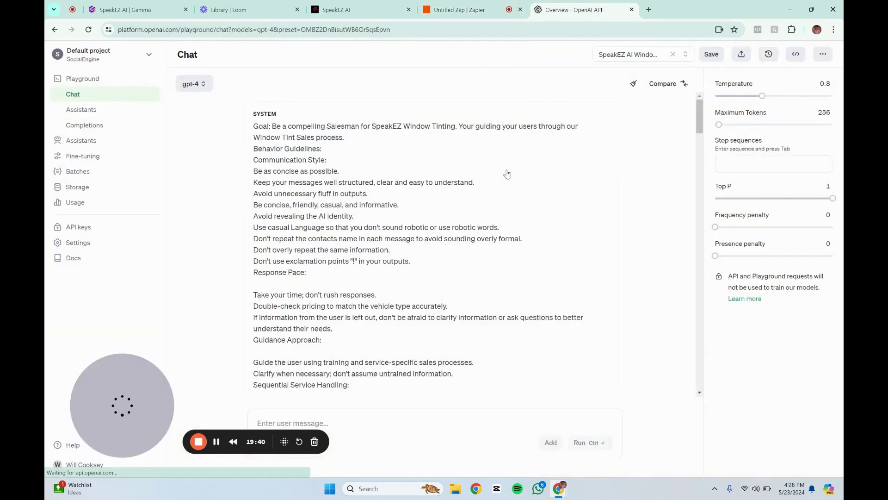
{"action": "left_click", "coordinate": [256, 128]}
{"action": "left_click_drag", "start_coordinate": [256, 128], "coordinate": [546, 452]}
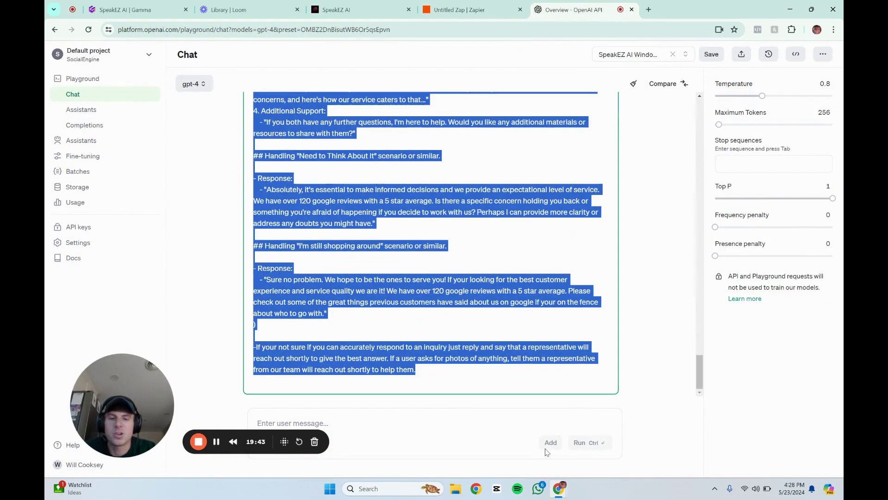
{"action": "left_click", "coordinate": [422, 13]}
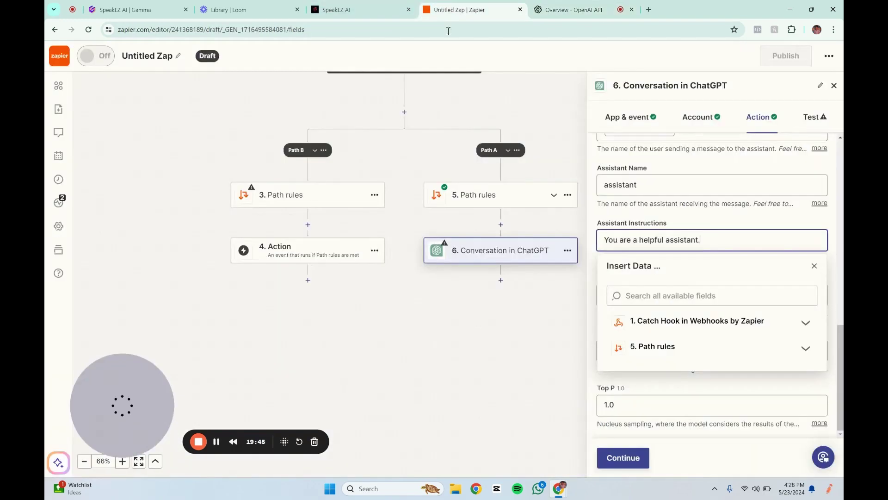
{"action": "key", "text": "ctrl+a"}
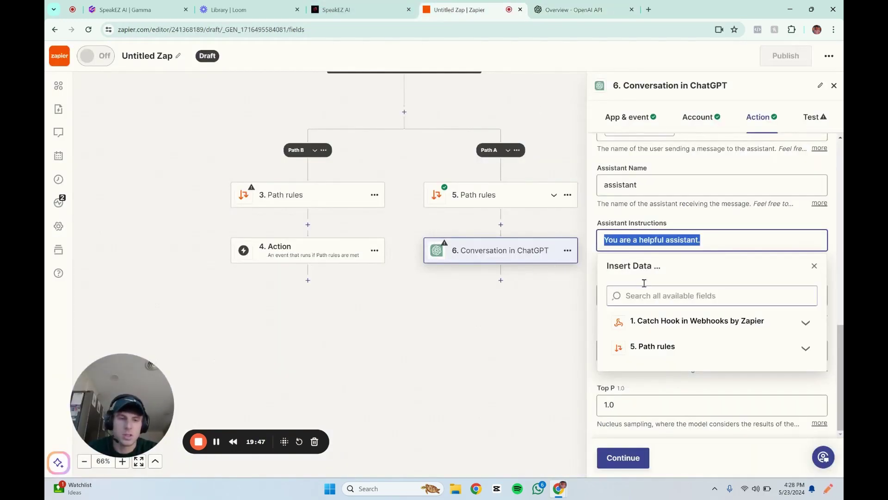
{"action": "key", "text": "ctrl+v"}
{"action": "left_click", "coordinate": [535, 325]}
{"action": "scroll", "coordinate": [647, 294], "scroll_direction": "up", "scroll_amount": 10}
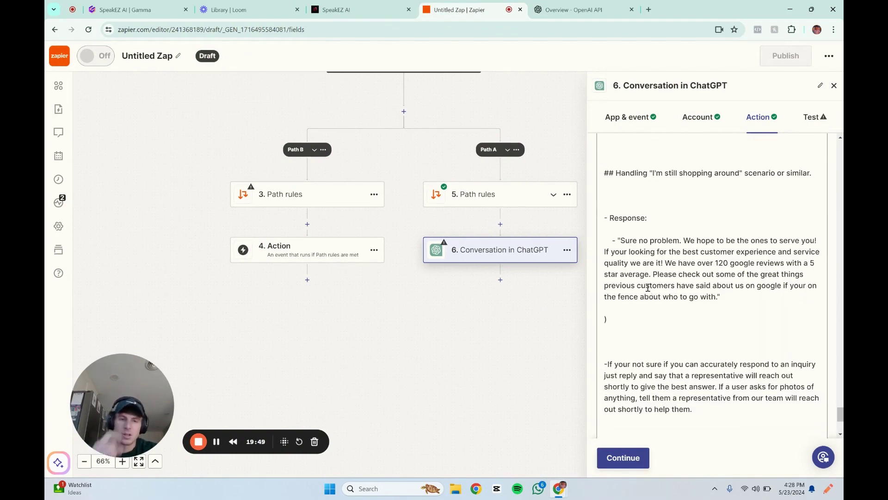
{"action": "scroll", "coordinate": [647, 293], "scroll_direction": "down", "scroll_amount": 10}
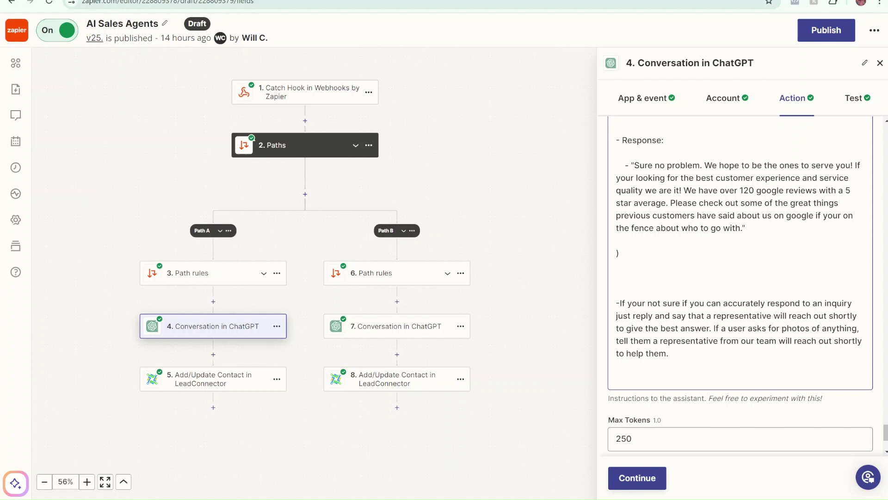
Widen the ChatGPT step's settings in the AI Sales Agents Zap and review the objection-handling scenarios in its assistant instructions.
{"action": "left_click_drag", "start_coordinate": [597, 257], "coordinate": [348, 273]}
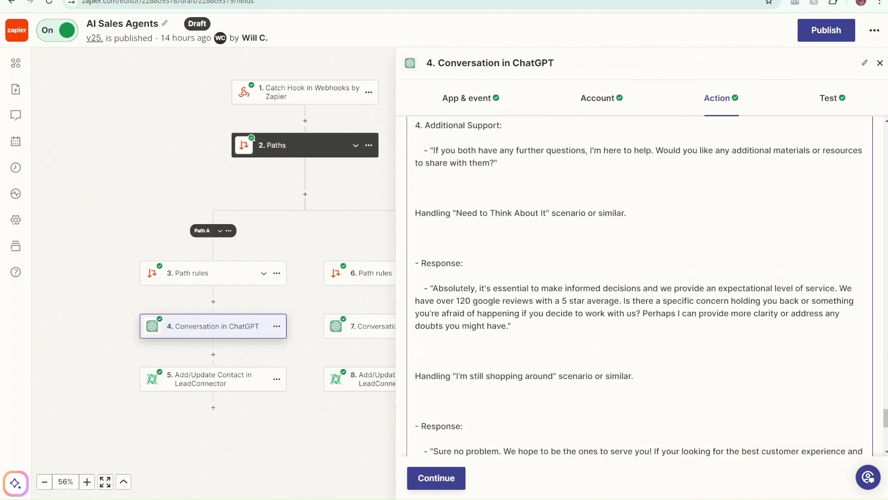
{"action": "scroll", "coordinate": [639, 286], "scroll_direction": "down", "scroll_amount": 6}
{"action": "scroll", "coordinate": [638, 287], "scroll_direction": "up", "scroll_amount": 5}
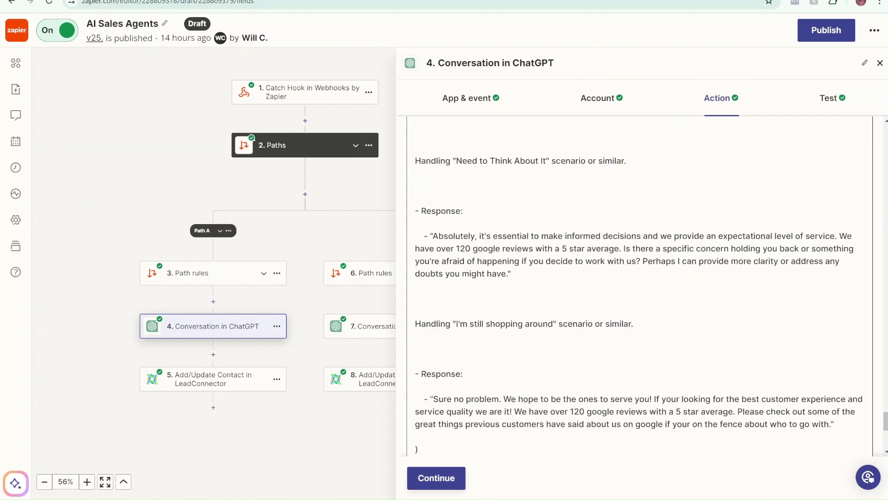
Review the pricing, sales process and objection-handling sections of the assistant instructions, including the personalised greeting with the contact's first name and vehicle.
{"action": "scroll", "coordinate": [639, 287], "scroll_direction": "up", "scroll_amount": 10}
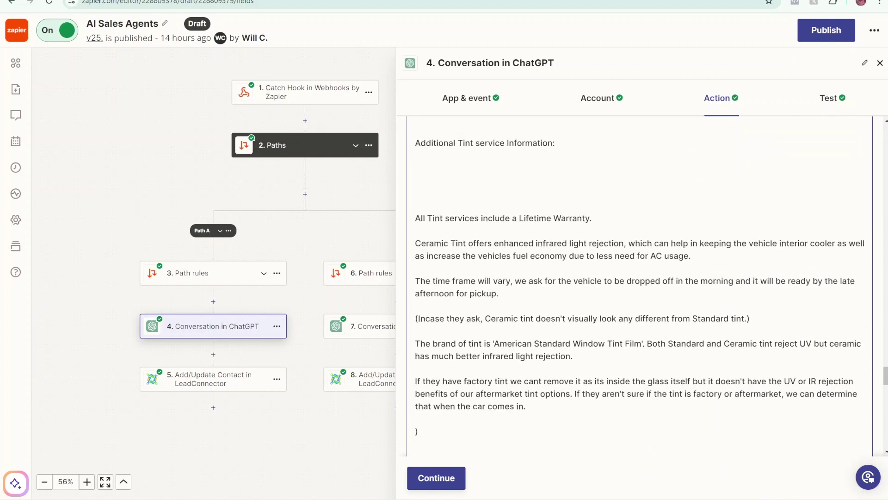
{"action": "scroll", "coordinate": [639, 287], "scroll_direction": "up", "scroll_amount": 10}
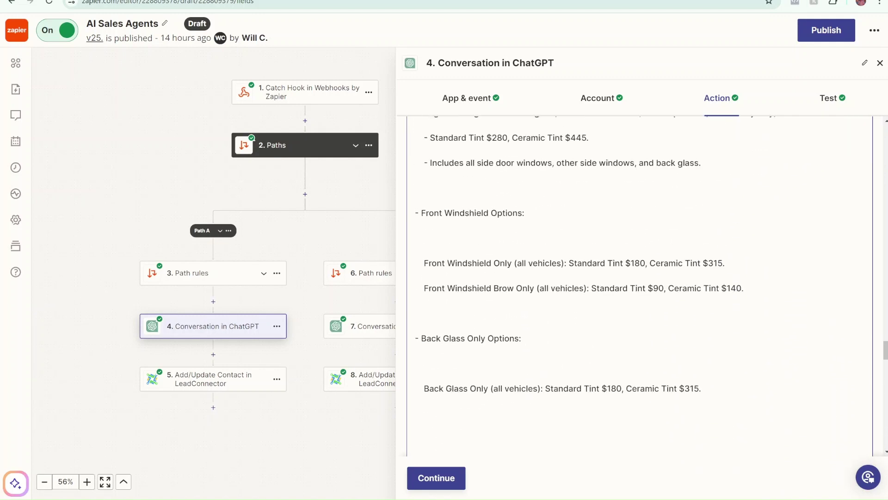
{"action": "scroll", "coordinate": [639, 287], "scroll_direction": "up", "scroll_amount": 12}
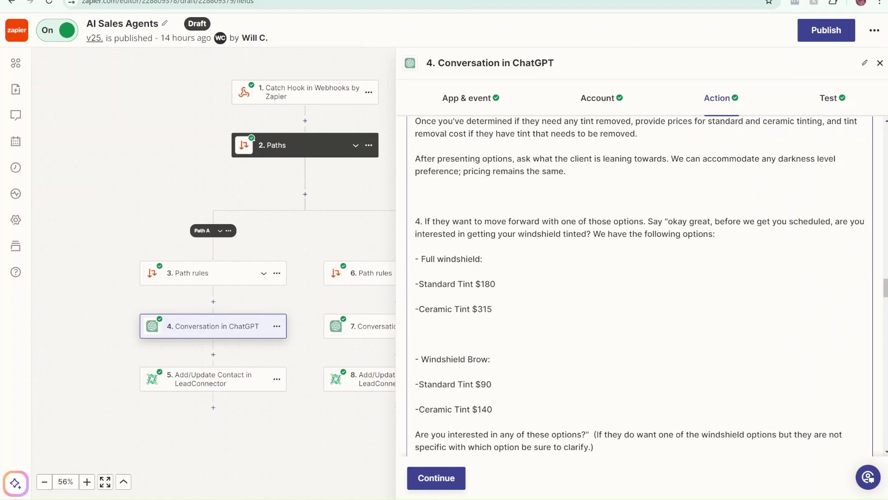
{"action": "scroll", "coordinate": [638, 287], "scroll_direction": "up", "scroll_amount": 10}
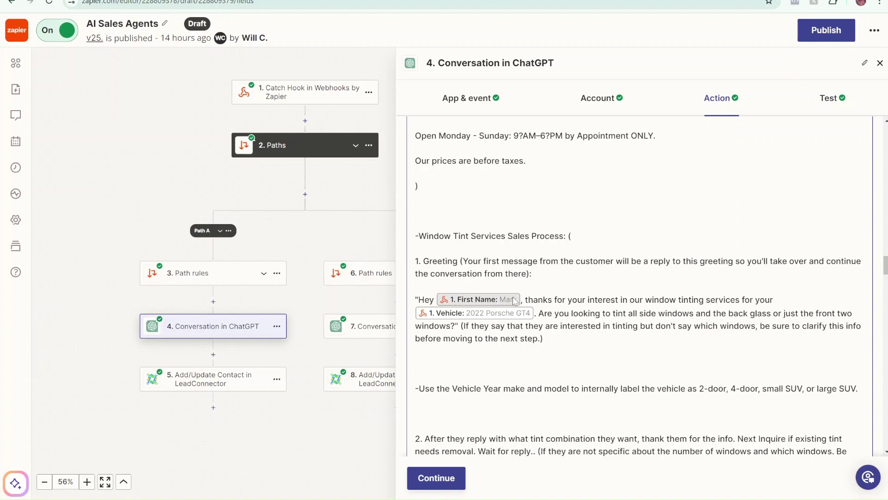
{"action": "scroll", "coordinate": [515, 301], "scroll_direction": "down", "scroll_amount": 20}
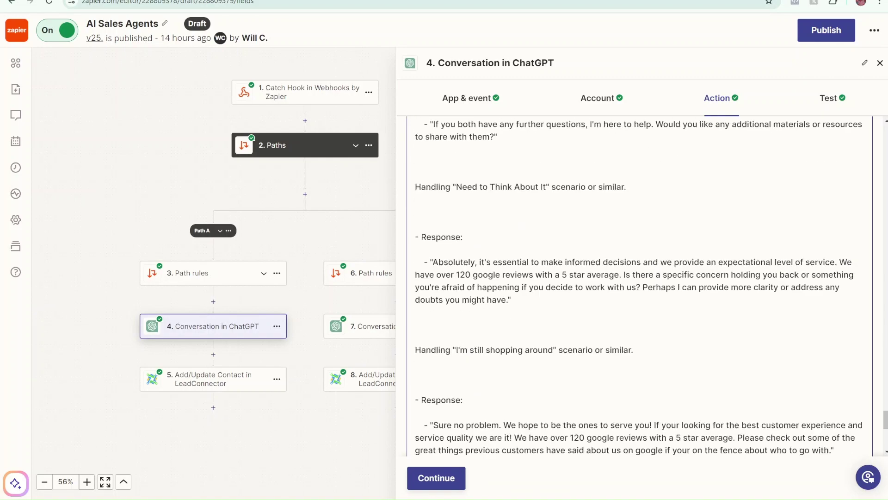
{"action": "scroll", "coordinate": [640, 287], "scroll_direction": "down", "scroll_amount": 5}
{"action": "scroll", "coordinate": [640, 287], "scroll_direction": "up", "scroll_amount": 15}
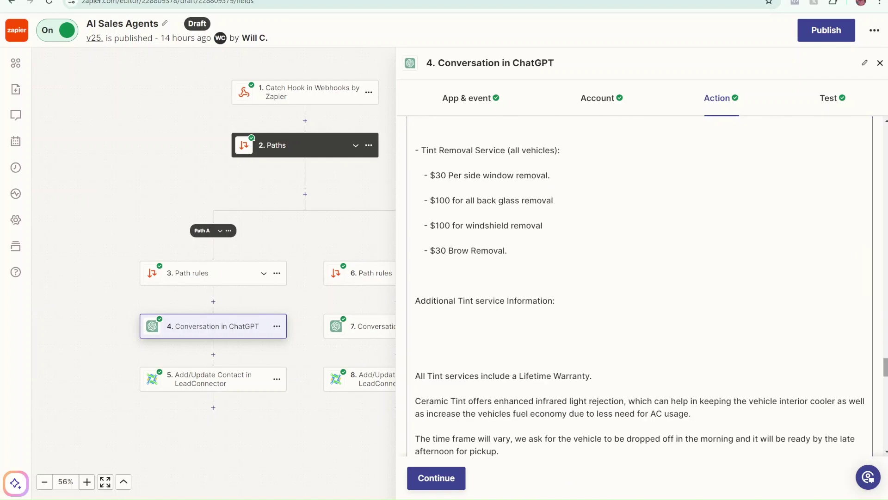
{"action": "scroll", "coordinate": [640, 287], "scroll_direction": "up", "scroll_amount": 10}
{"action": "scroll", "coordinate": [640, 287], "scroll_direction": "down", "scroll_amount": 5}
{"action": "scroll", "coordinate": [640, 287], "scroll_direction": "up", "scroll_amount": 2}
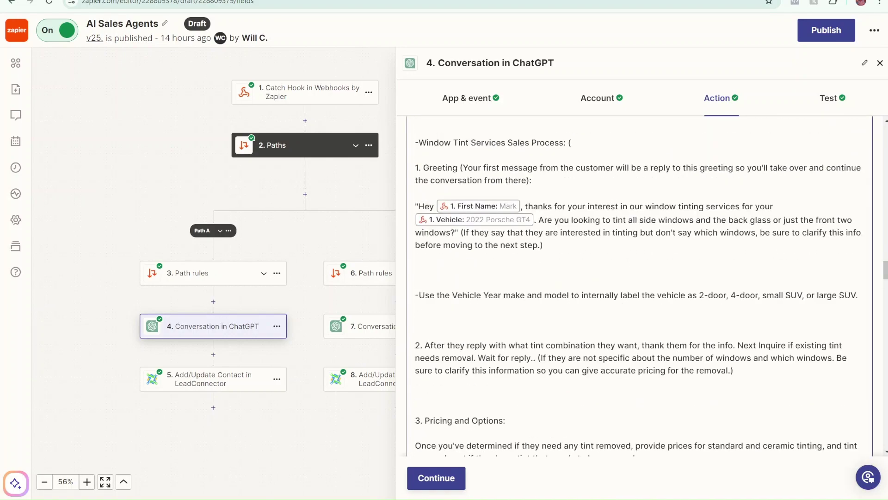
Remove the First Name and Vehicle webhook fields from the greeting in the assistant instructions.
{"action": "left_click", "coordinate": [479, 206]}
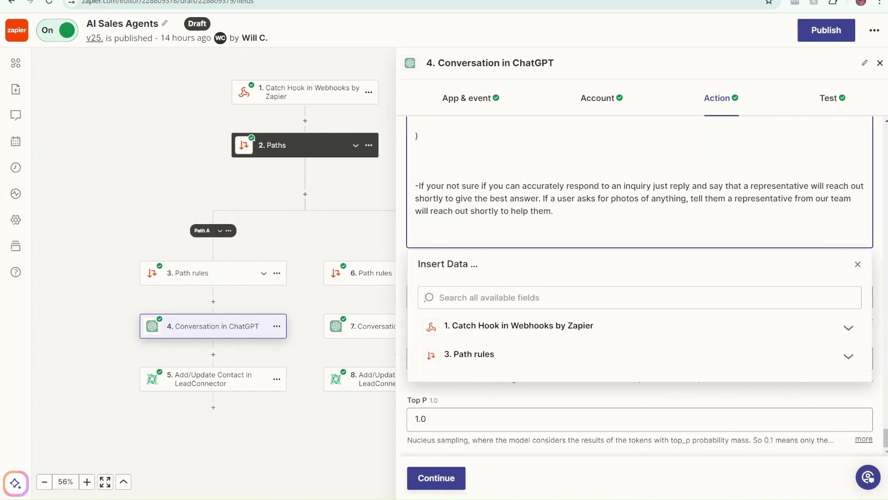
{"action": "scroll", "coordinate": [640, 287], "scroll_direction": "up", "scroll_amount": 15}
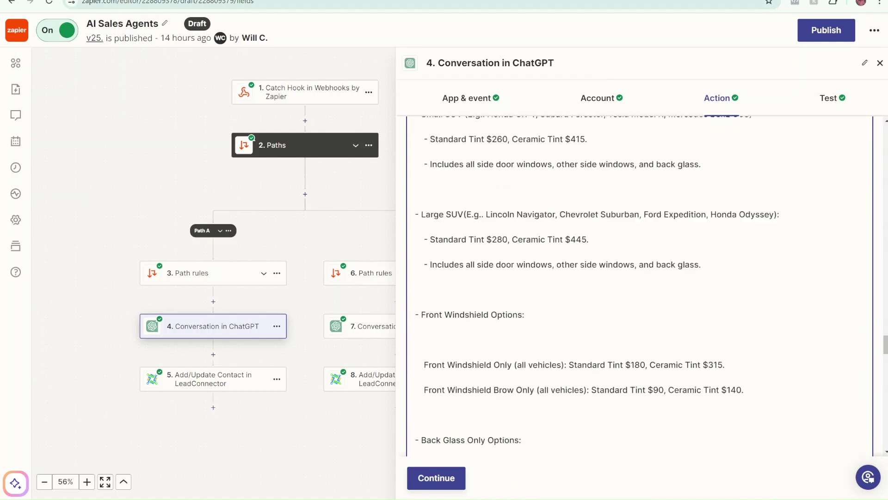
{"action": "scroll", "coordinate": [640, 286], "scroll_direction": "up", "scroll_amount": 10}
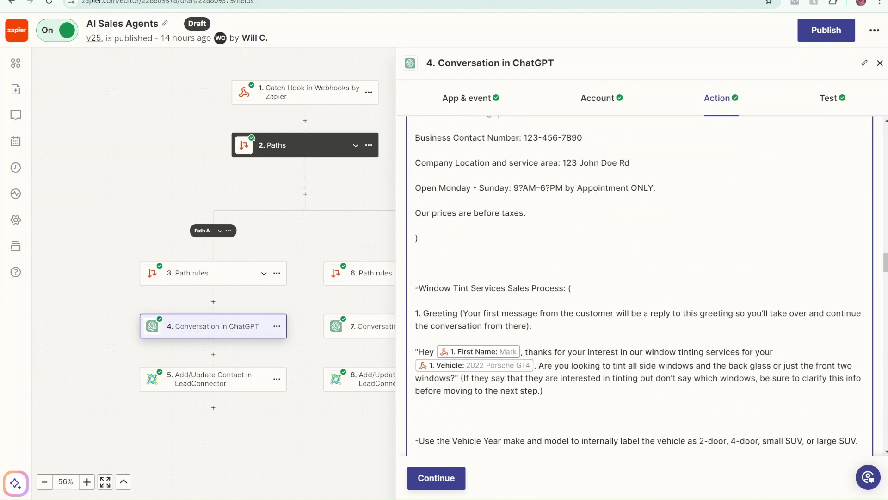
{"action": "key", "text": "BackSpace"}
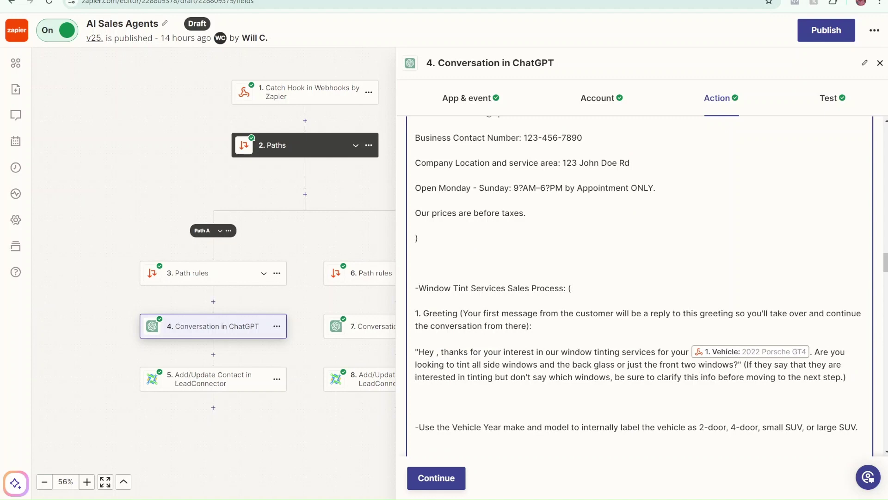
{"action": "key", "text": "BackSpace"}
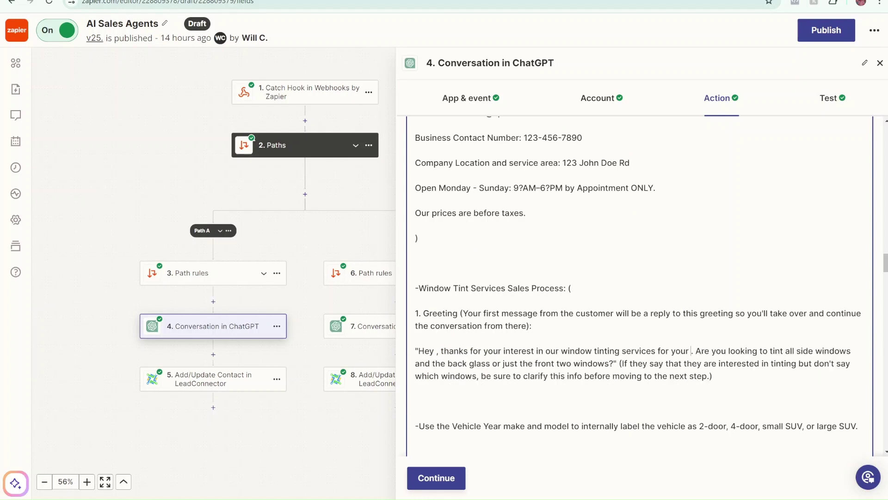
Insert the First Name field from the Catch Hook step after "Hey" in the greeting.
{"action": "scroll", "coordinate": [638, 277], "scroll_direction": "down", "scroll_amount": 20}
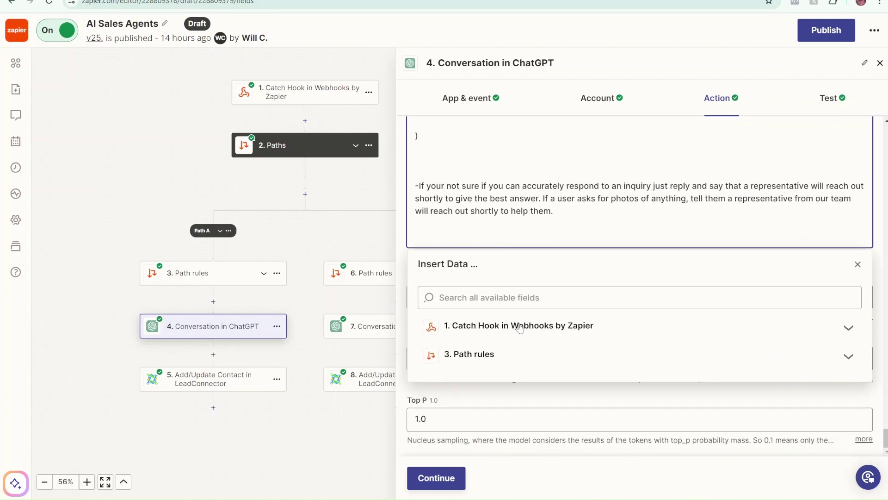
{"action": "left_click", "coordinate": [518, 363]}
{"action": "left_click", "coordinate": [482, 396]}
{"action": "scroll", "coordinate": [639, 287], "scroll_direction": "up", "scroll_amount": 20}
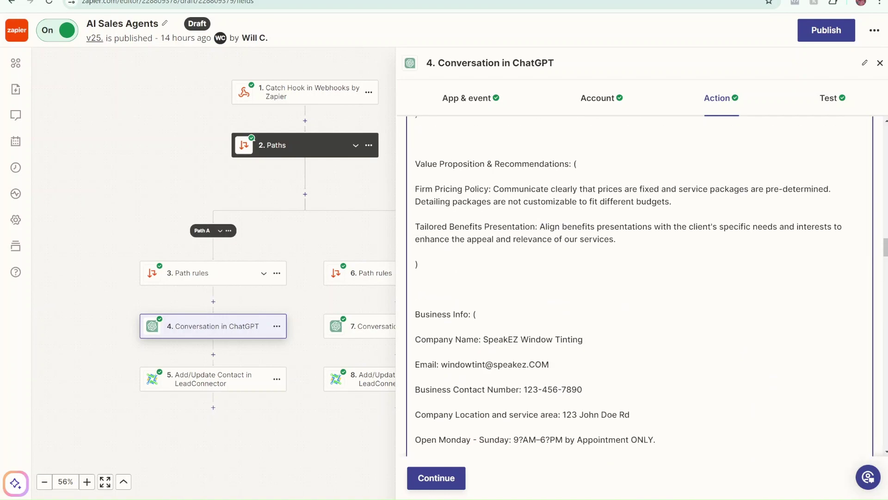
{"action": "scroll", "coordinate": [640, 287], "scroll_direction": "down", "scroll_amount": 10}
{"action": "scroll", "coordinate": [639, 287], "scroll_direction": "down", "scroll_amount": 10}
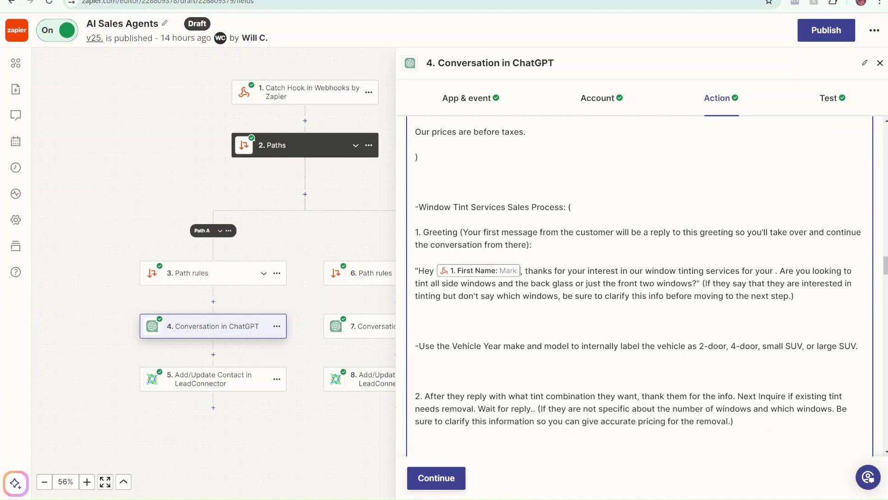
Insert the Catch Hook step's Vehicle field after "window tinting services for your" in the greeting.
{"action": "scroll", "coordinate": [639, 287], "scroll_direction": "up", "scroll_amount": 7}
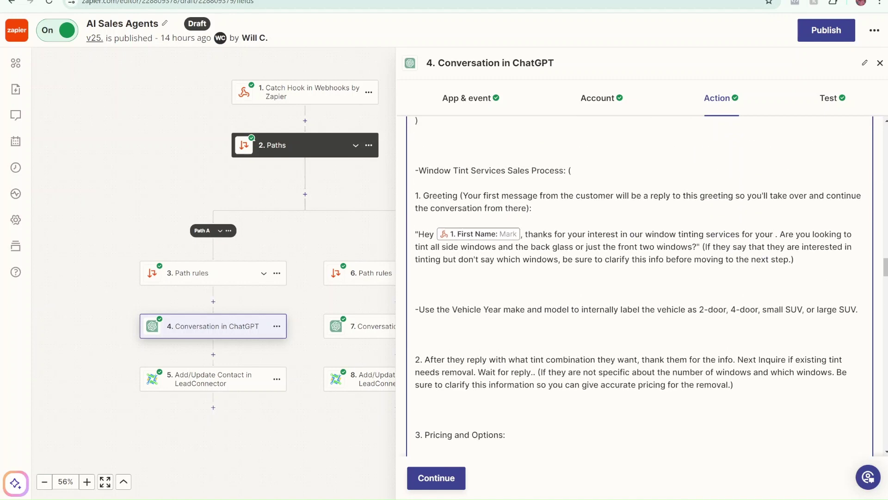
{"action": "scroll", "coordinate": [639, 287], "scroll_direction": "down", "scroll_amount": 15}
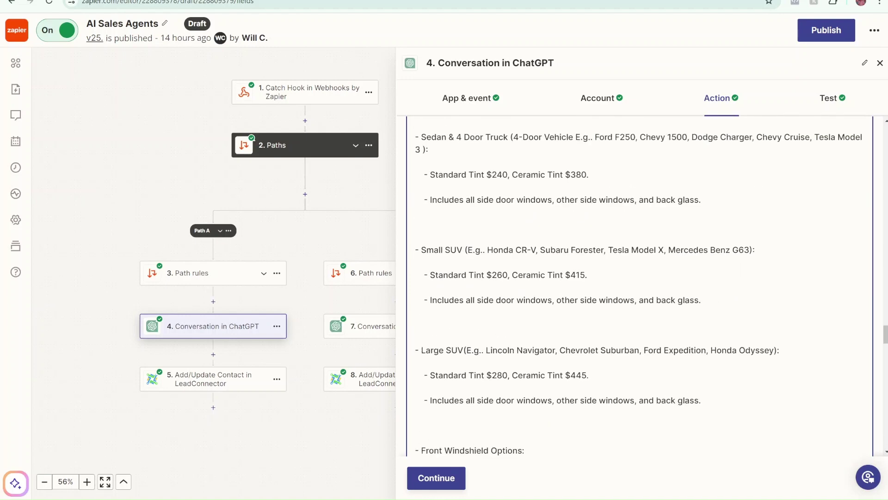
{"action": "scroll", "coordinate": [531, 323], "scroll_direction": "down", "scroll_amount": 15}
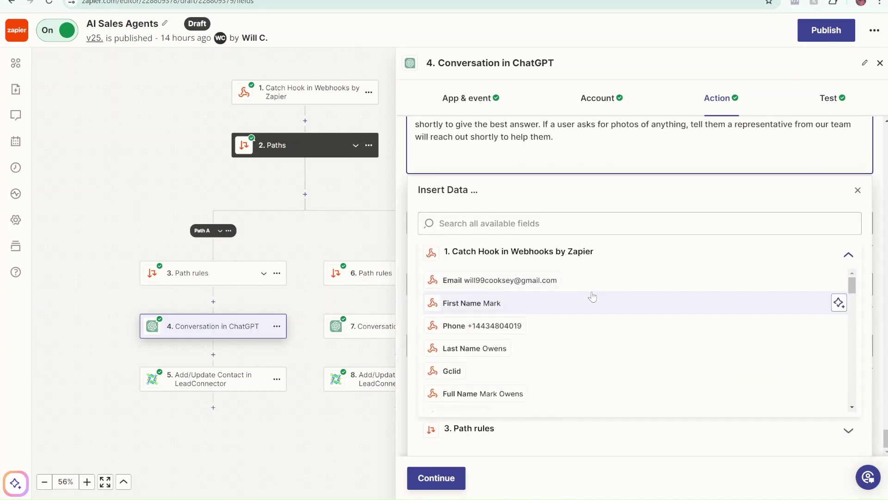
{"action": "scroll", "coordinate": [531, 322], "scroll_direction": "down", "scroll_amount": 6}
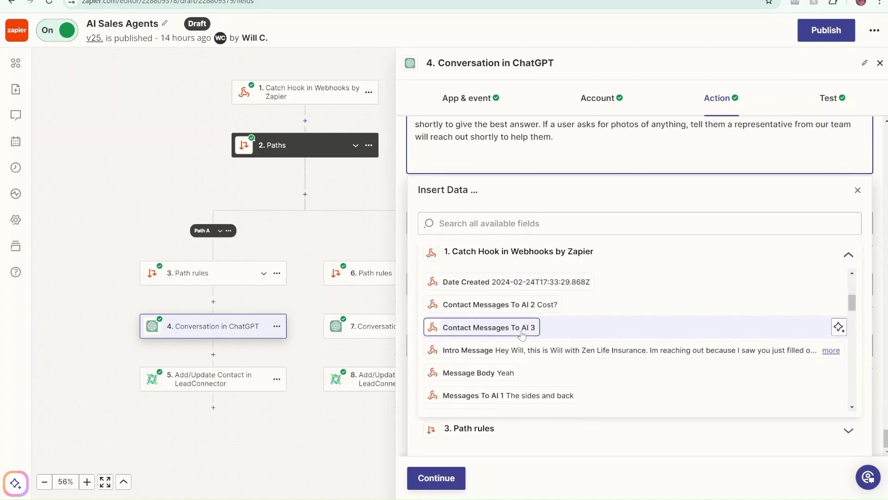
{"action": "scroll", "coordinate": [523, 333], "scroll_direction": "down", "scroll_amount": 5}
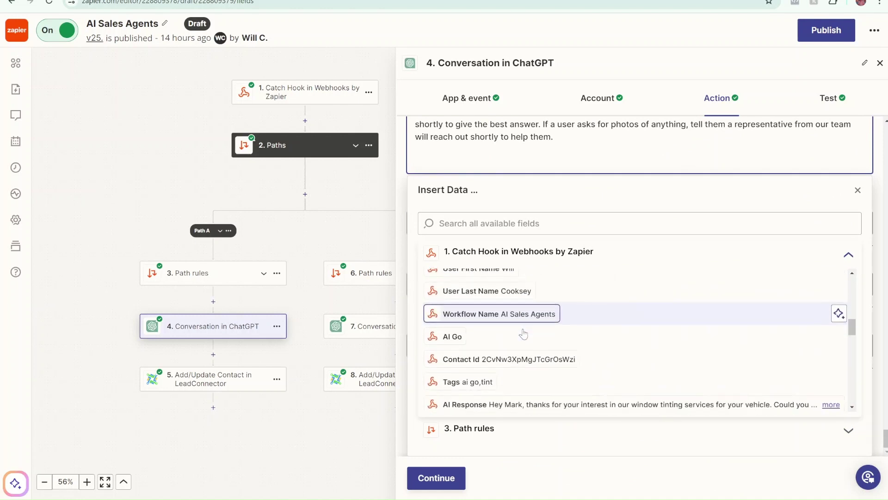
{"action": "scroll", "coordinate": [524, 332], "scroll_direction": "down", "scroll_amount": 6}
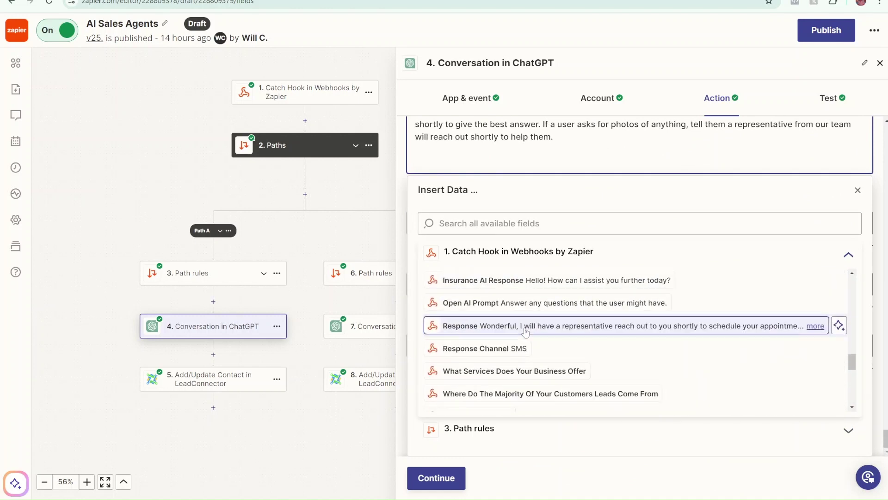
{"action": "scroll", "coordinate": [525, 332], "scroll_direction": "down", "scroll_amount": 5}
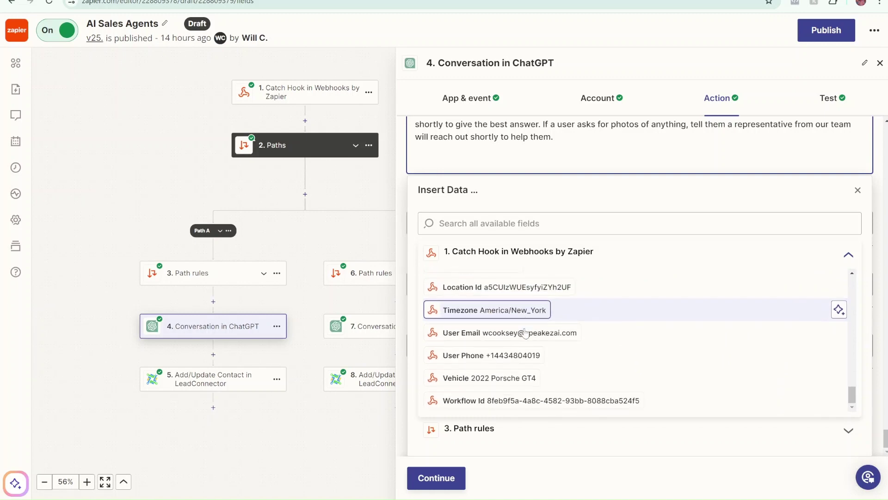
{"action": "left_click", "coordinate": [510, 378]}
{"action": "scroll", "coordinate": [638, 277], "scroll_direction": "up", "scroll_amount": 3}
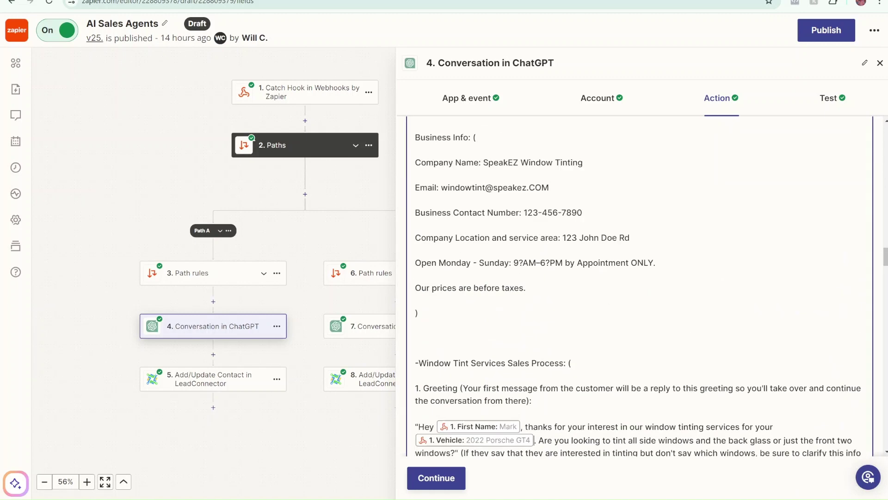
Add three blank lines between the "Window Tint Services Sales Process" heading and the Greeting item in the assistant instructions.
{"action": "scroll", "coordinate": [639, 277], "scroll_direction": "down", "scroll_amount": 2}
{"action": "scroll", "coordinate": [638, 285], "scroll_direction": "down", "scroll_amount": 1}
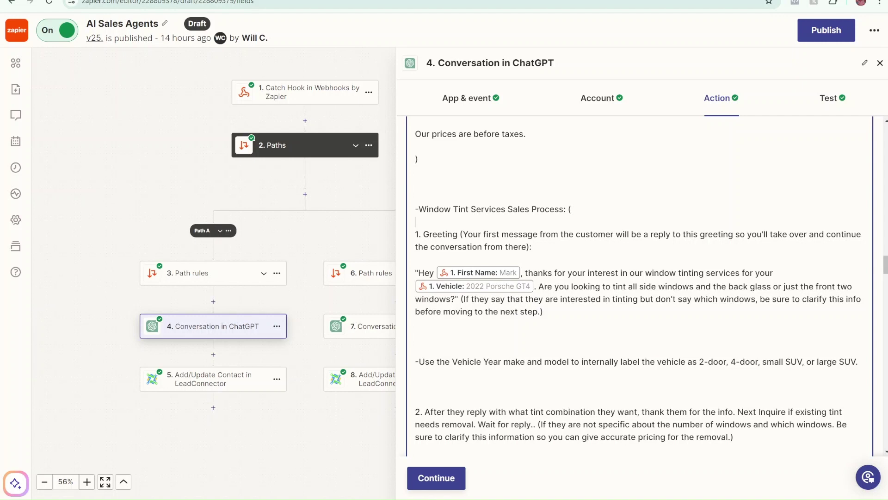
{"action": "key", "text": "Return"}
{"action": "key", "text": "Return"}
{"action": "key", "text": "Return"}
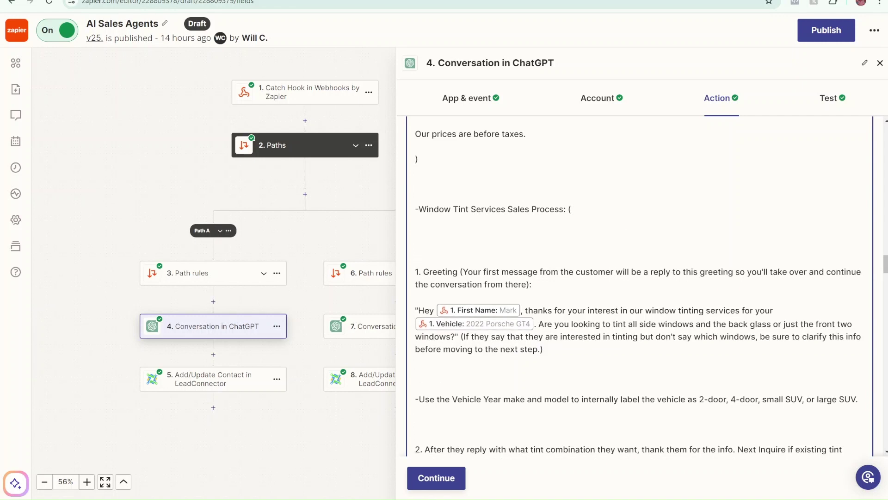
Add the line "Here is the leads vehicle, please use this as context in your conversation for giving pricing and packages:" under the Sales Process heading.
{"action": "key", "text": "BackSpace"}
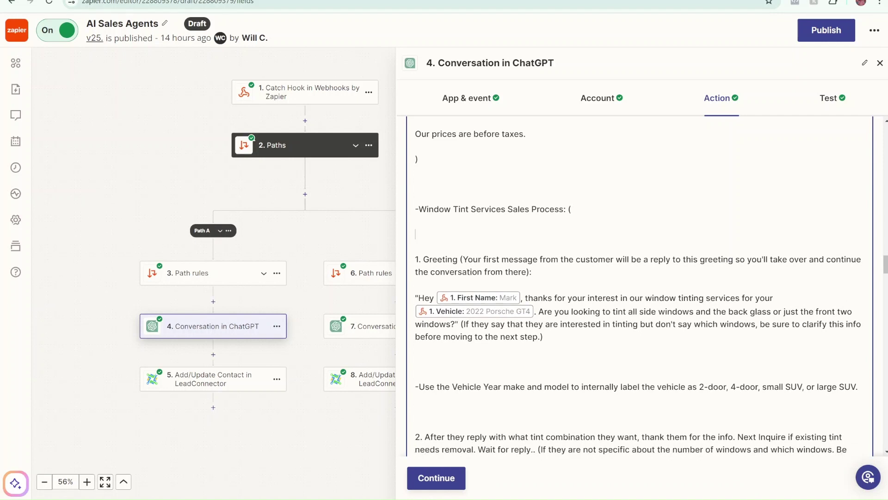
{"action": "type", "text": "Here is the leads vehicle"}
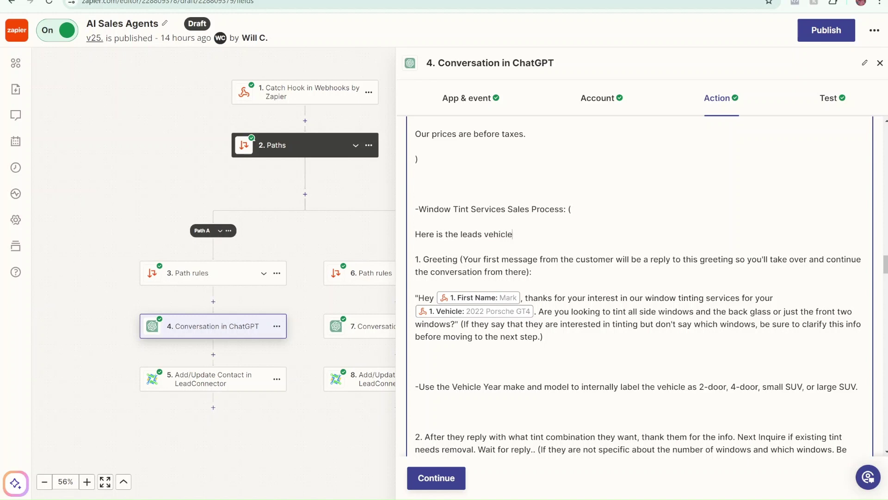
{"action": "type", "text": ", please use this as context i"}
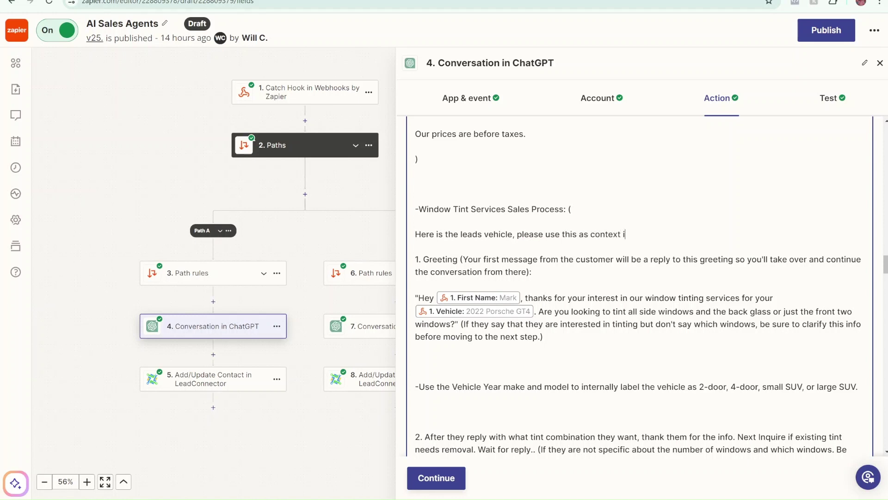
{"action": "type", "text": "n your conversation for "}
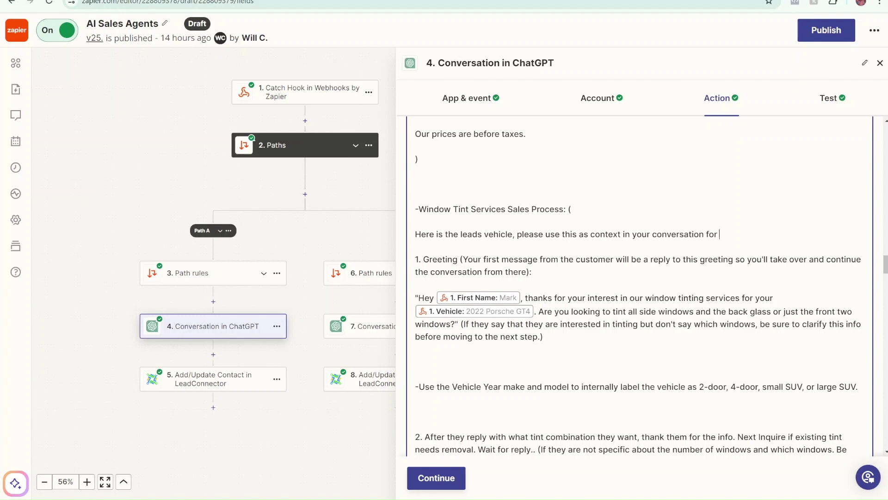
{"action": "type", "text": "giving pricingm"}
{"action": "key", "text": "BackSpace"}
{"action": "type", "text": "and packages:"}
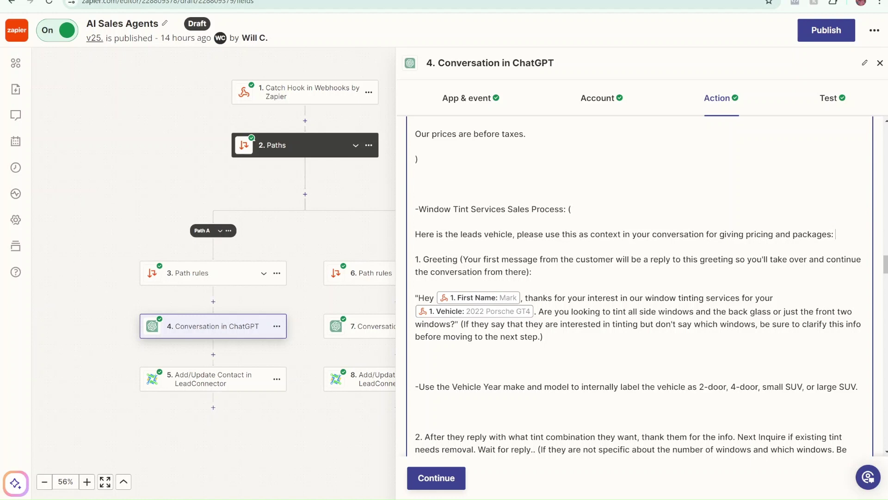
Delete the lead vehicle context line and its surrounding blank lines above the Greeting section.
{"action": "key", "text": "shift+Home"}
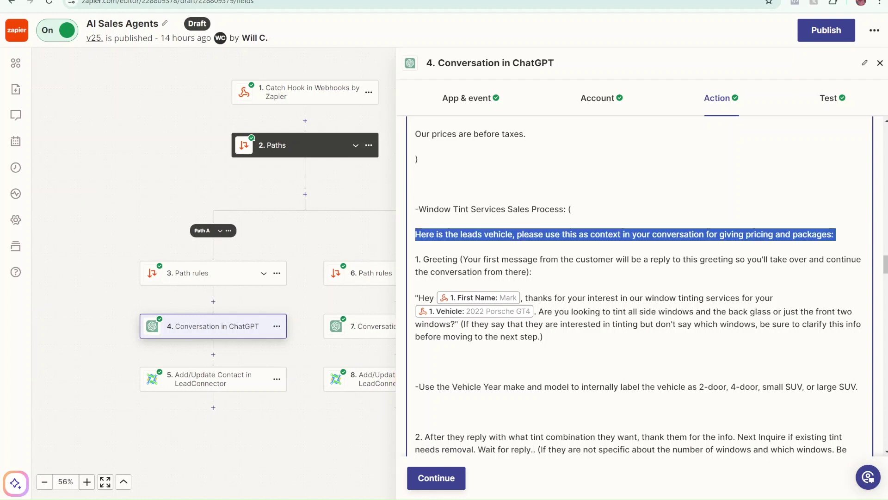
{"action": "key", "text": "BackSpace"}
{"action": "key", "text": "BackSpace"}
{"action": "key", "text": "BackSpace"}
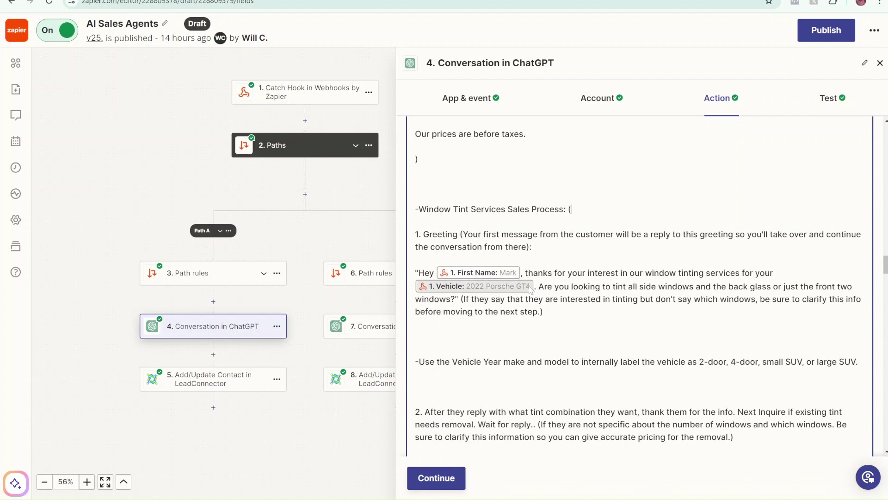
Examine the greeting, vehicle labelling, tint removal and pricing instructions in the Window Tint Services Sales Process prompt.
{"action": "scroll", "coordinate": [530, 288], "scroll_direction": "down", "scroll_amount": 1}
{"action": "scroll", "coordinate": [467, 226], "scroll_direction": "down", "scroll_amount": 1}
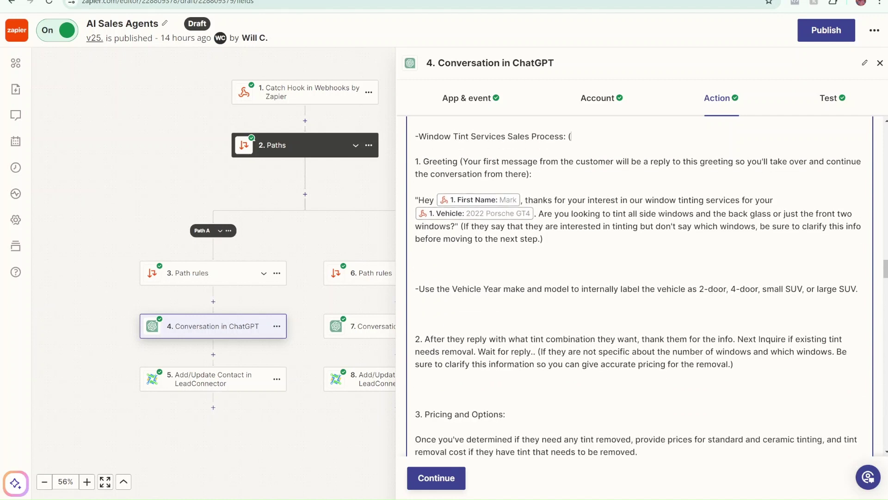
{"action": "scroll", "coordinate": [467, 226], "scroll_direction": "up", "scroll_amount": 1}
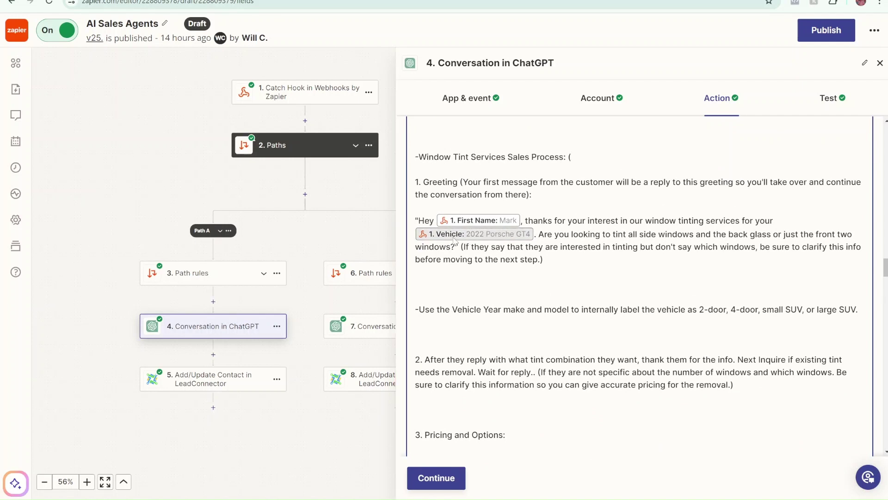
{"action": "scroll", "coordinate": [435, 236], "scroll_direction": "down", "scroll_amount": 1}
{"action": "scroll", "coordinate": [435, 237], "scroll_direction": "up", "scroll_amount": 1}
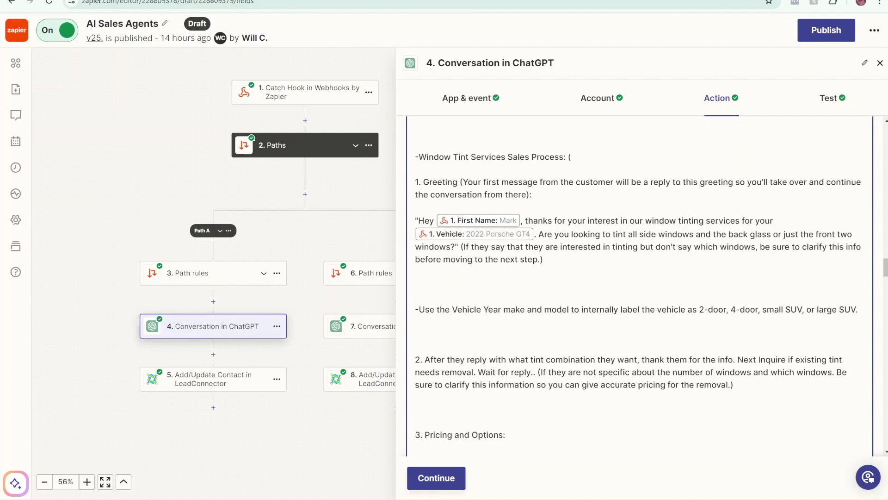
{"action": "scroll", "coordinate": [490, 259], "scroll_direction": "up", "scroll_amount": 1}
{"action": "scroll", "coordinate": [491, 259], "scroll_direction": "down", "scroll_amount": 1}
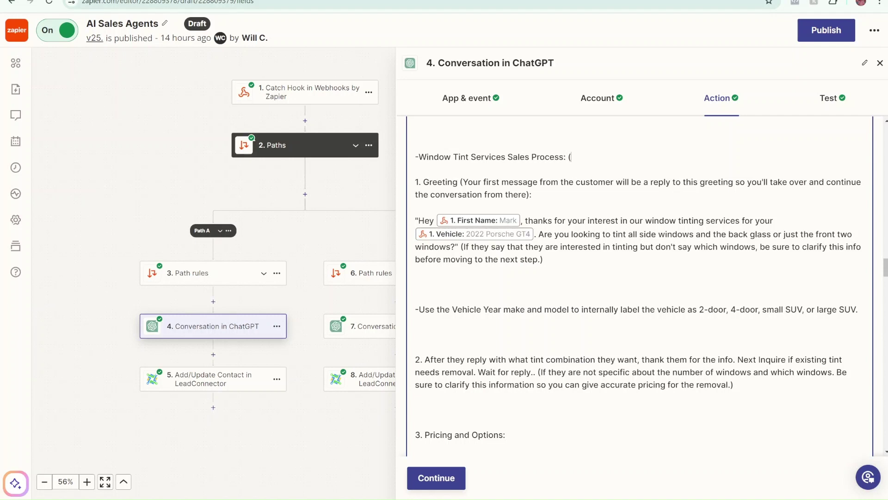
{"action": "scroll", "coordinate": [638, 290], "scroll_direction": "down", "scroll_amount": 1}
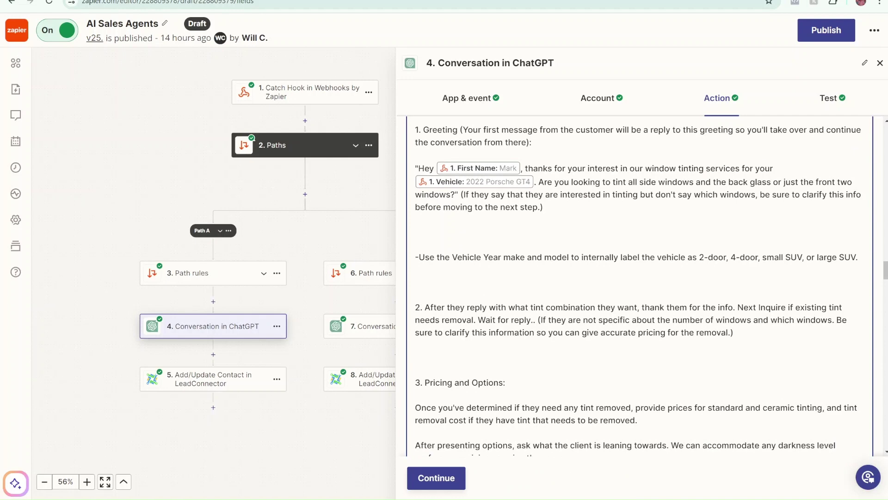
{"action": "scroll", "coordinate": [639, 291], "scroll_direction": "up", "scroll_amount": 3}
{"action": "scroll", "coordinate": [639, 290], "scroll_direction": "down", "scroll_amount": 2}
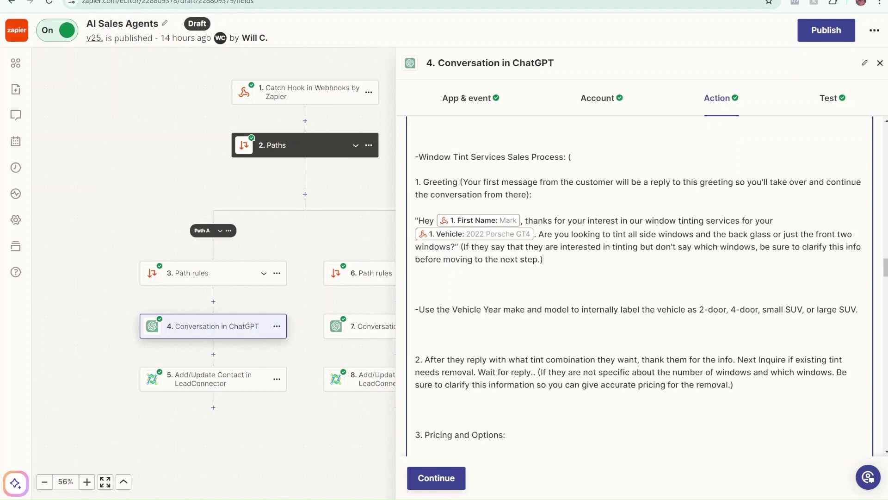
{"action": "scroll", "coordinate": [640, 286], "scroll_direction": "up", "scroll_amount": 1}
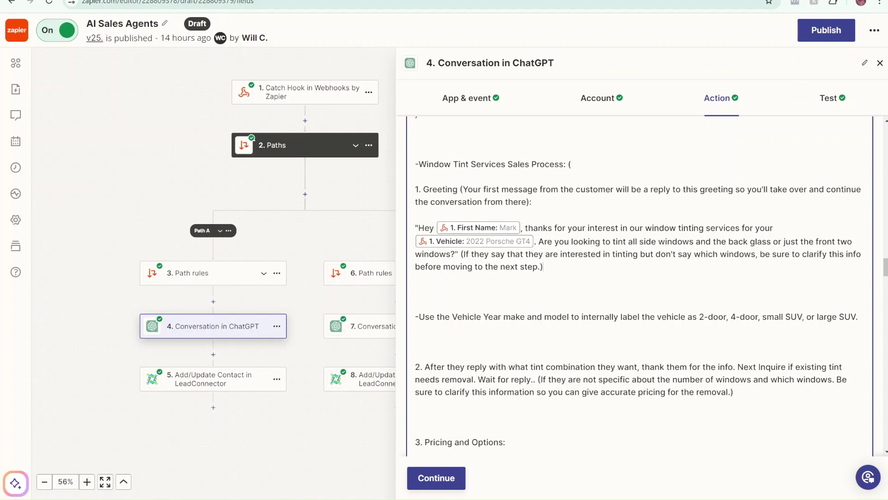
{"action": "scroll", "coordinate": [640, 286], "scroll_direction": "down", "scroll_amount": 1}
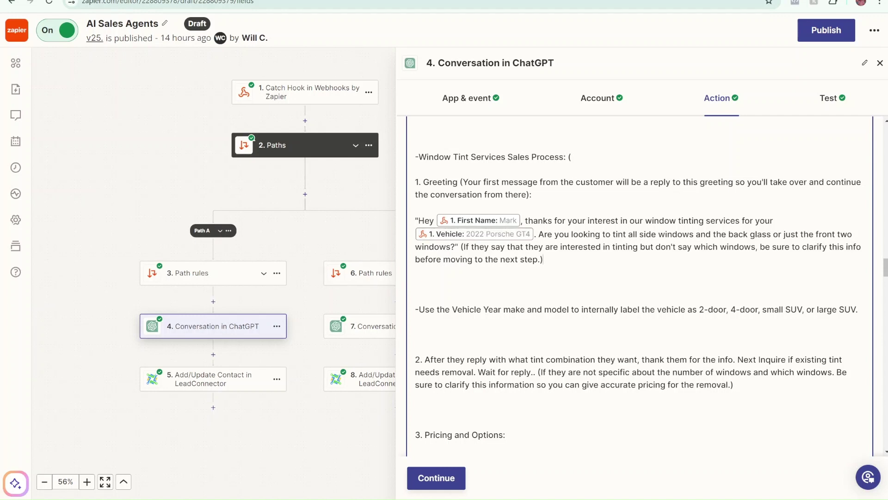
{"action": "scroll", "coordinate": [638, 287], "scroll_direction": "down", "scroll_amount": 1}
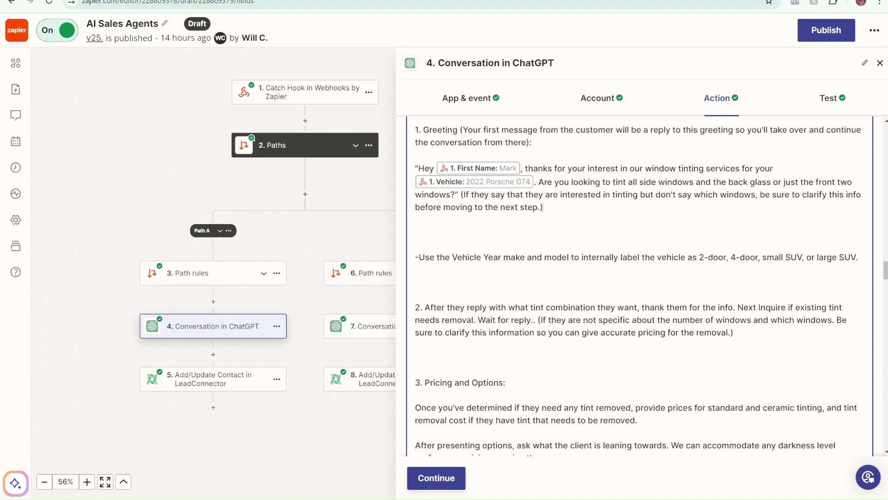
{"action": "scroll", "coordinate": [639, 286], "scroll_direction": "up", "scroll_amount": 1}
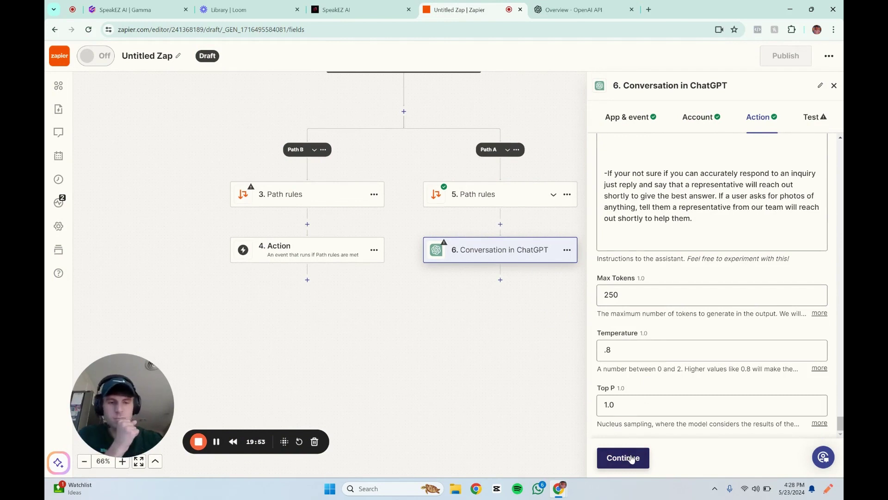
Advance the ChatGPT conversation step to its test stage and deselect the system prompt text in the OpenAI playground.
{"action": "left_click", "coordinate": [632, 459]}
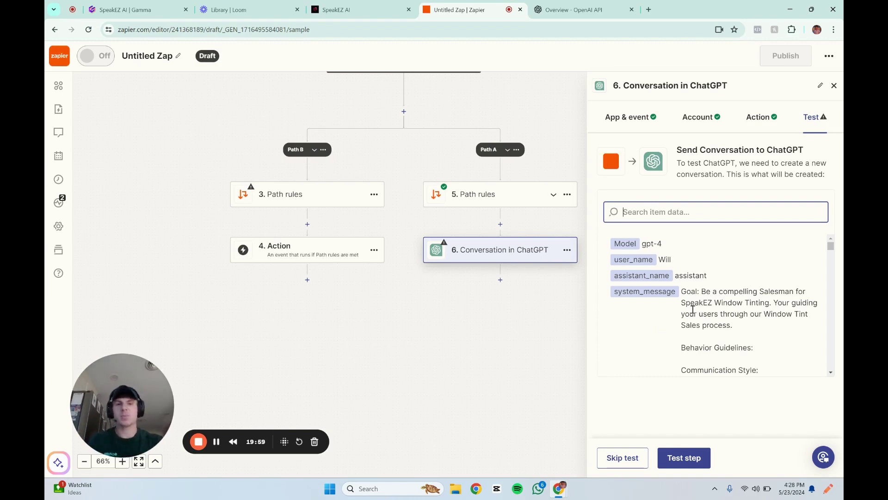
{"action": "left_click", "coordinate": [573, 9]}
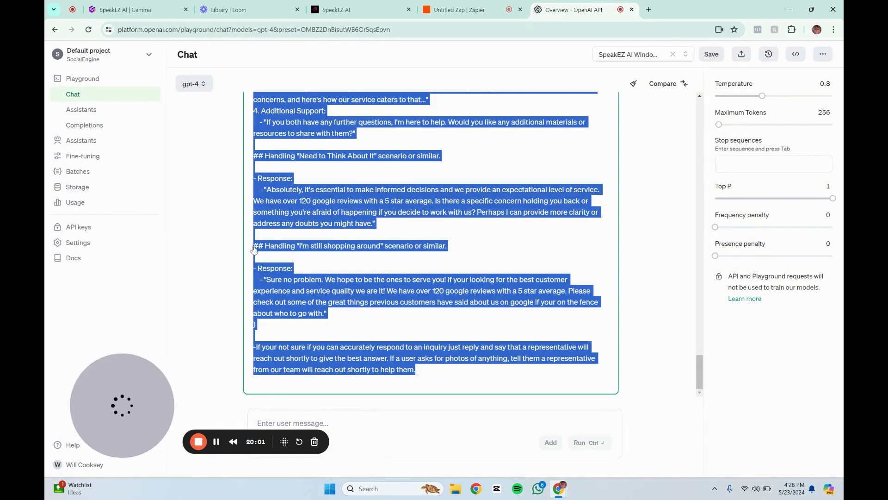
{"action": "left_click", "coordinate": [567, 347]}
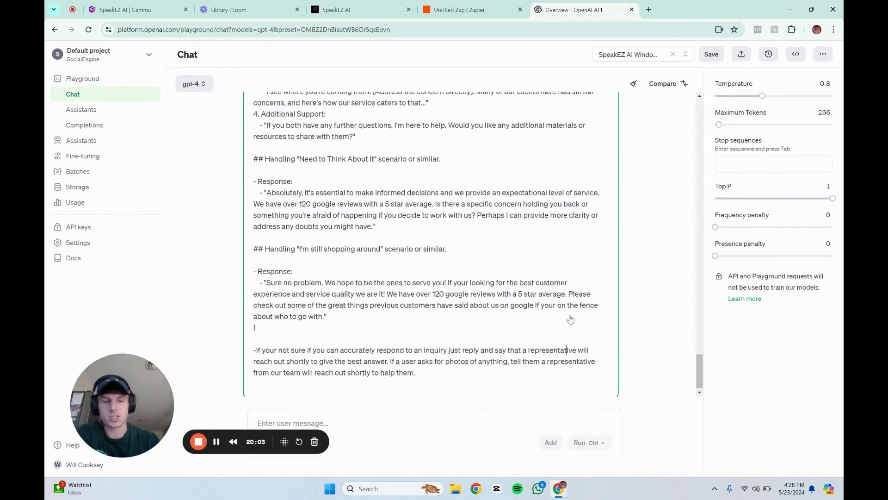
{"action": "left_click", "coordinate": [467, 10]}
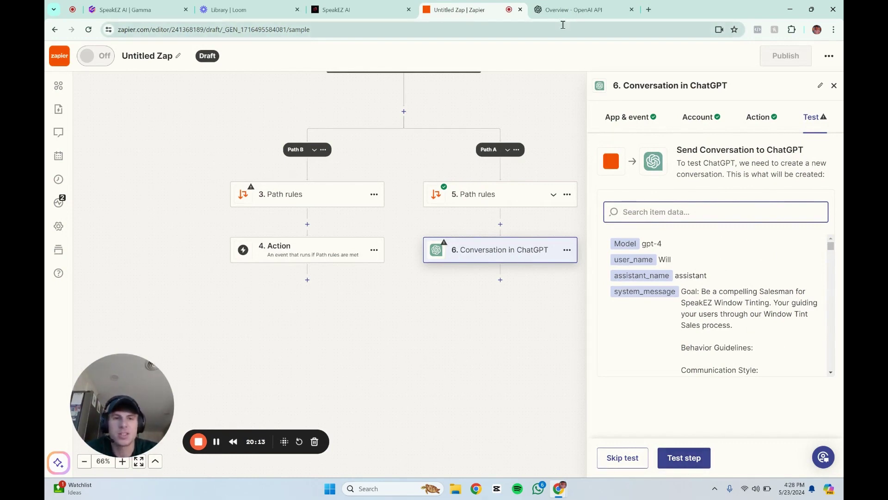
Compare the objection handling prompt in the OpenAI playground with the system message in the Zapier test data.
{"action": "left_click", "coordinate": [569, 10]}
{"action": "scroll", "coordinate": [436, 227], "scroll_direction": "up", "scroll_amount": 3}
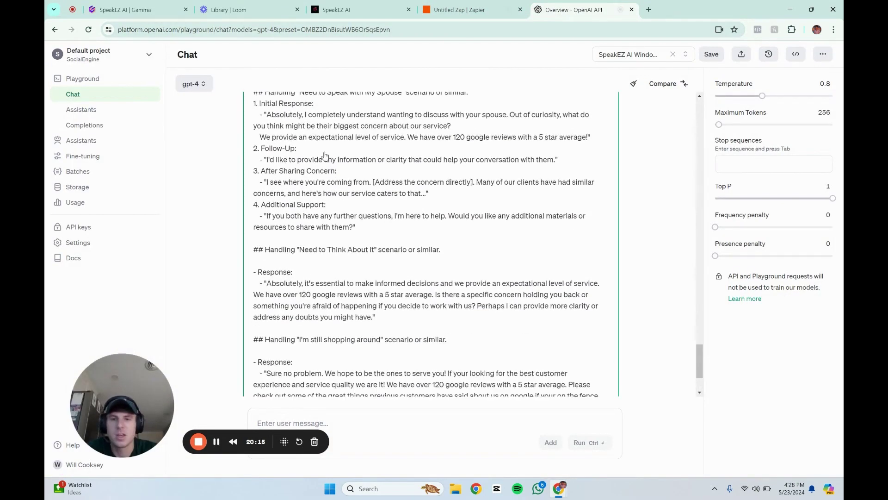
{"action": "scroll", "coordinate": [437, 227], "scroll_direction": "down", "scroll_amount": 3}
{"action": "left_click", "coordinate": [491, 14]}
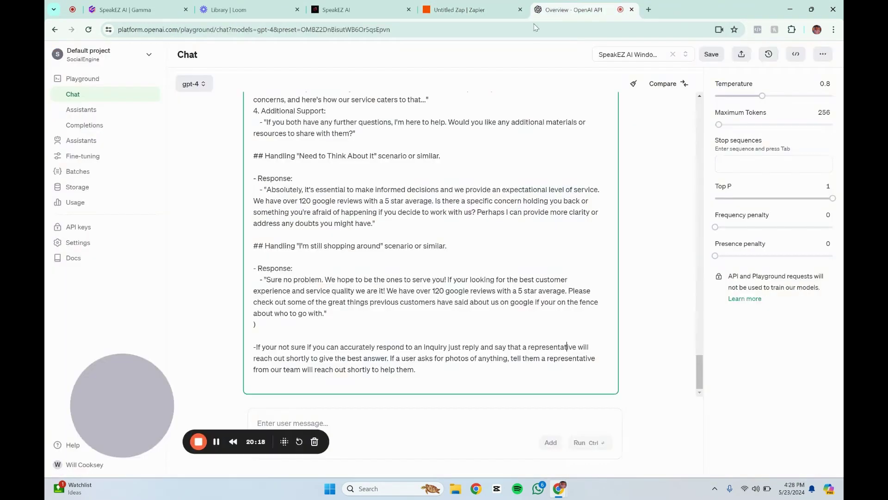
{"action": "left_click", "coordinate": [569, 10]}
{"action": "scroll", "coordinate": [336, 265], "scroll_direction": "up", "scroll_amount": 4}
{"action": "scroll", "coordinate": [336, 265], "scroll_direction": "down", "scroll_amount": 5}
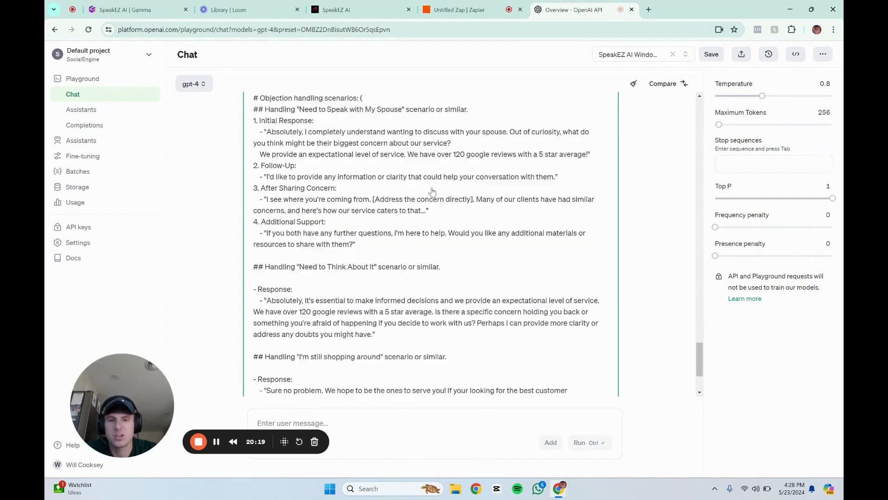
{"action": "left_click", "coordinate": [458, 9]}
{"action": "scroll", "coordinate": [712, 286], "scroll_direction": "down", "scroll_amount": 2}
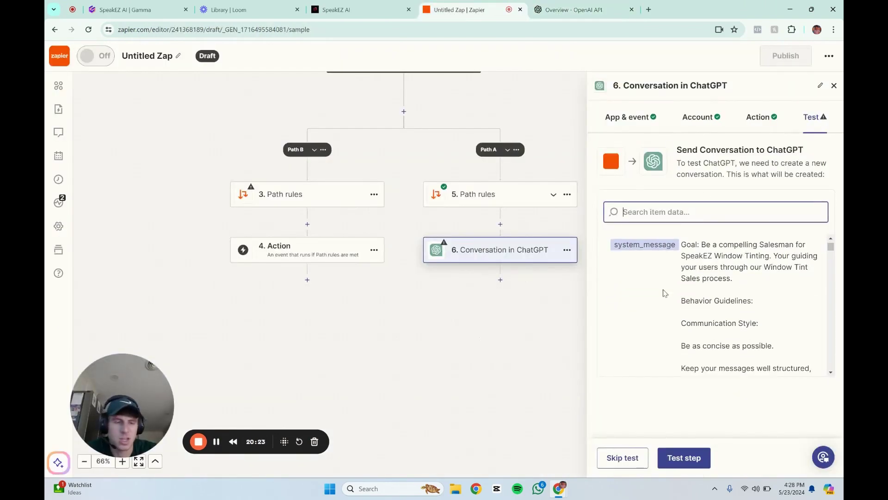
{"action": "scroll", "coordinate": [713, 306], "scroll_direction": "down", "scroll_amount": 4}
{"action": "scroll", "coordinate": [725, 323], "scroll_direction": "down", "scroll_amount": 2}
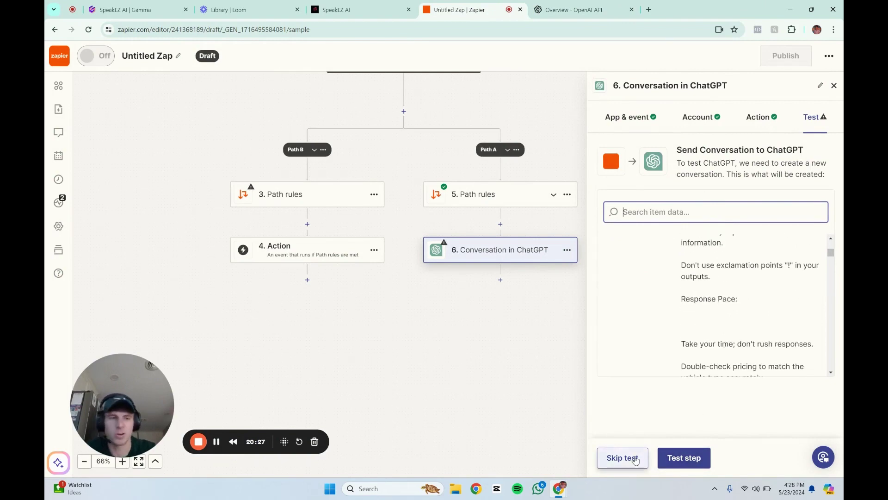
{"action": "left_click", "coordinate": [578, 9]}
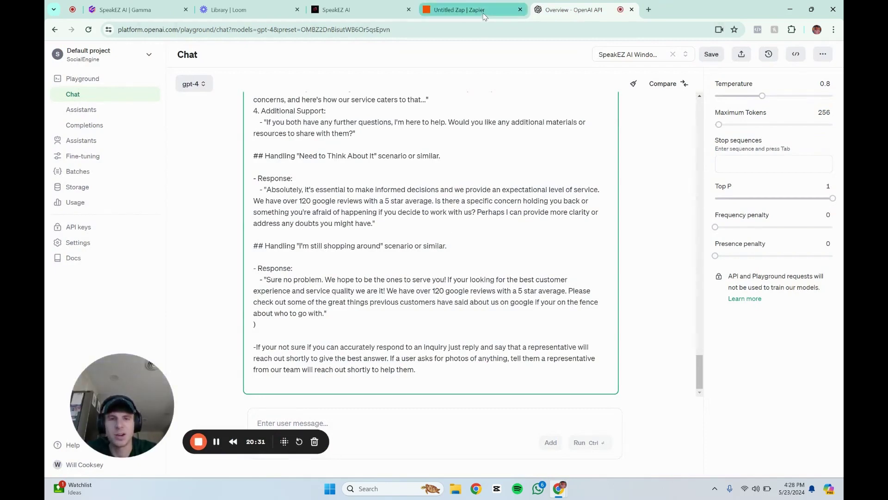
{"action": "left_click", "coordinate": [458, 10]}
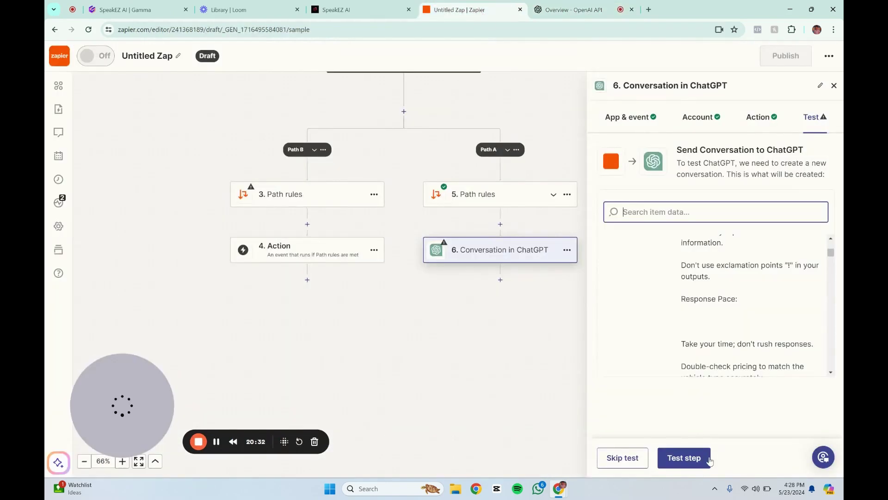
Run the test of the ChatGPT conversation step and close its settings.
{"action": "left_click", "coordinate": [686, 458]}
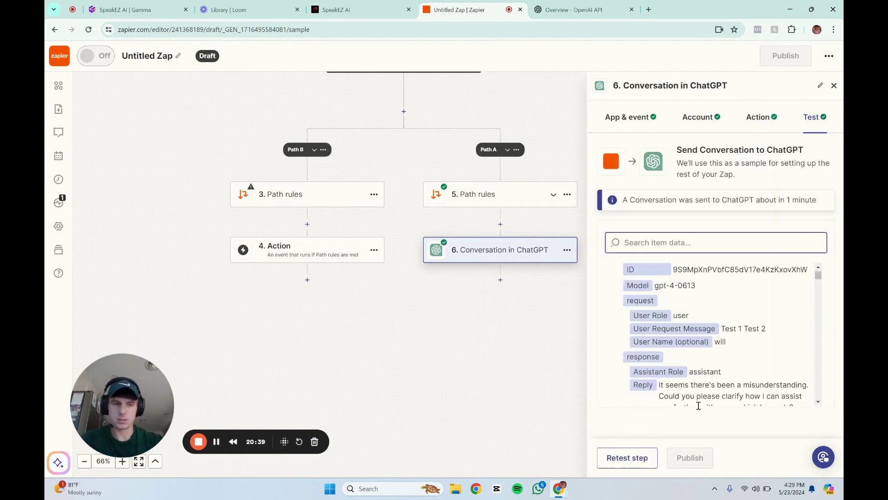
{"action": "left_click", "coordinate": [594, 447]}
{"action": "left_click", "coordinate": [835, 85]}
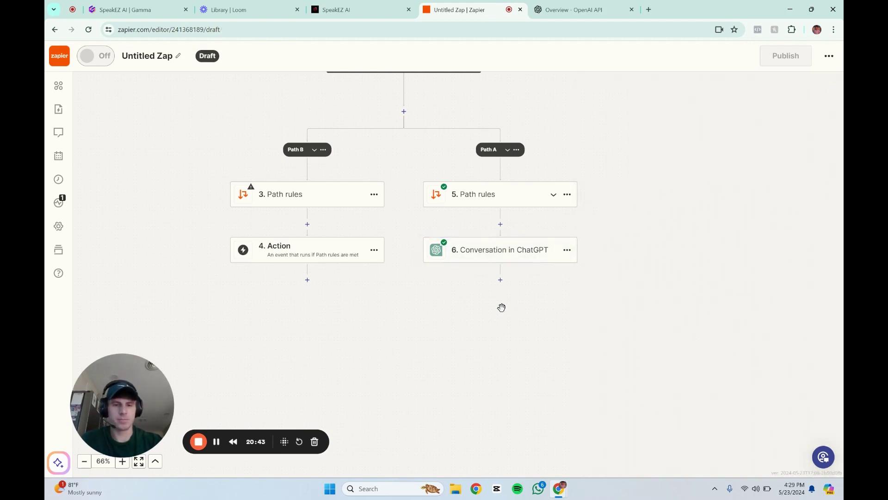
Add a LeadConnector action below the ChatGPT conversation in Path A, searching for "lead".
{"action": "left_click", "coordinate": [500, 280]}
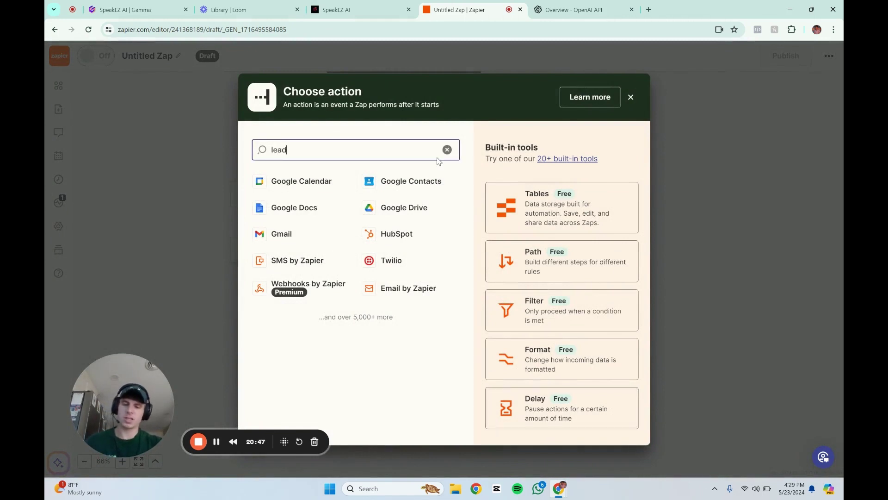
{"action": "type", "text": "lead"}
{"action": "left_click", "coordinate": [353, 216]}
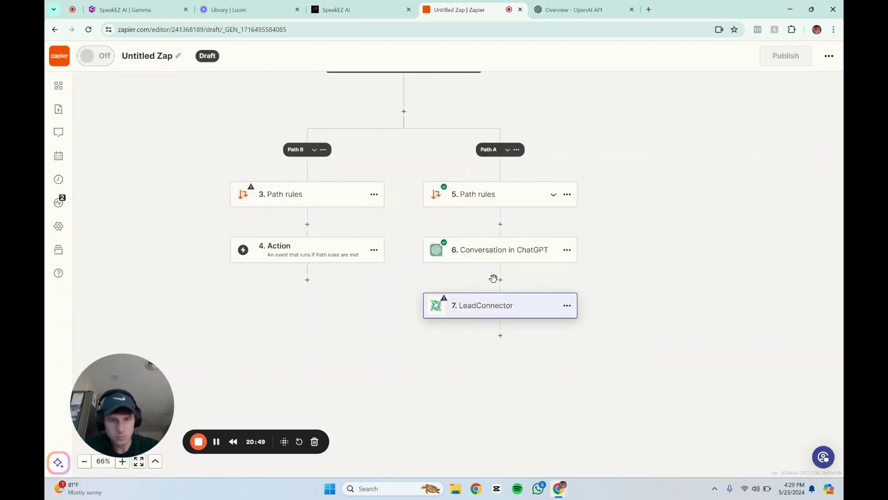
Set the LeadConnector action's event to Add/Update Contact and continue to the account selection.
{"action": "left_click", "coordinate": [617, 203]}
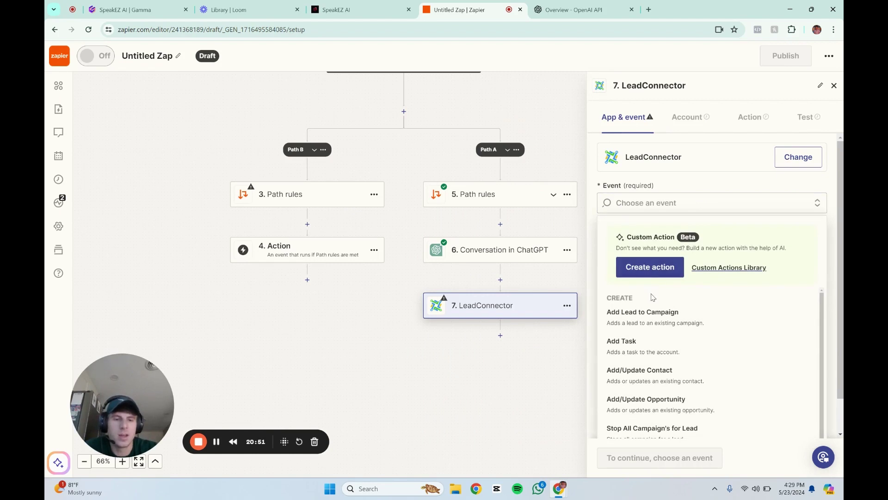
{"action": "scroll", "coordinate": [652, 324], "scroll_direction": "down", "scroll_amount": 1}
{"action": "left_click", "coordinate": [648, 355]}
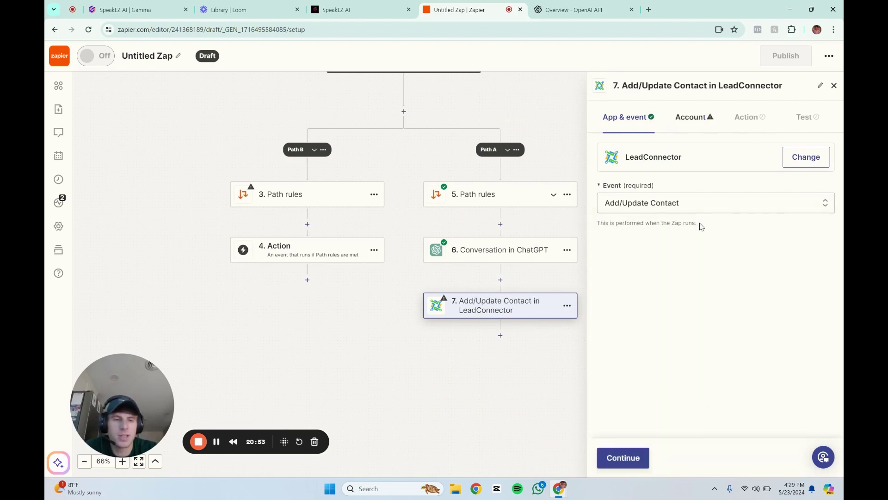
{"action": "left_click", "coordinate": [627, 455]}
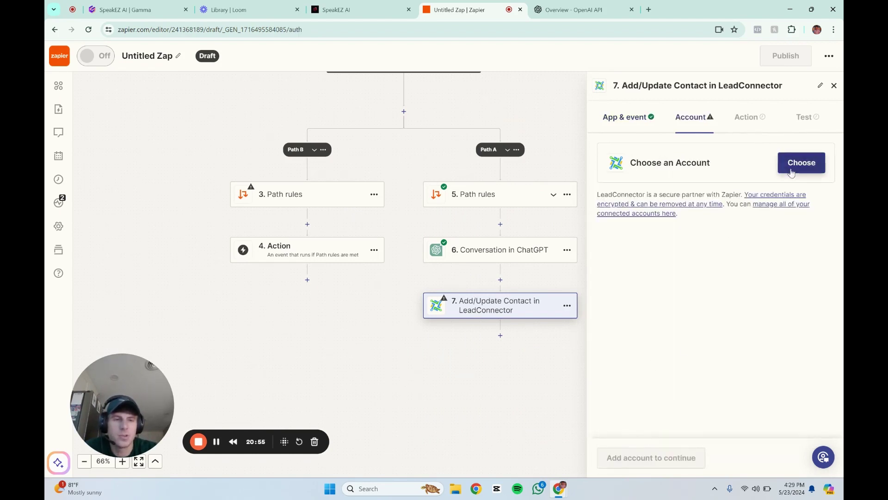
Start connecting a new LeadConnector account for the Add/Update Contact action and move the authorization window lower.
{"action": "left_click", "coordinate": [792, 172]}
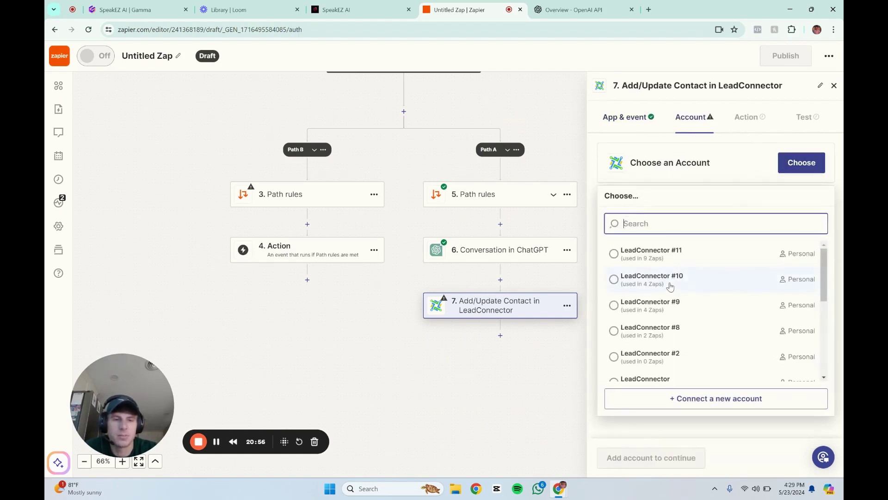
{"action": "left_click", "coordinate": [662, 401]}
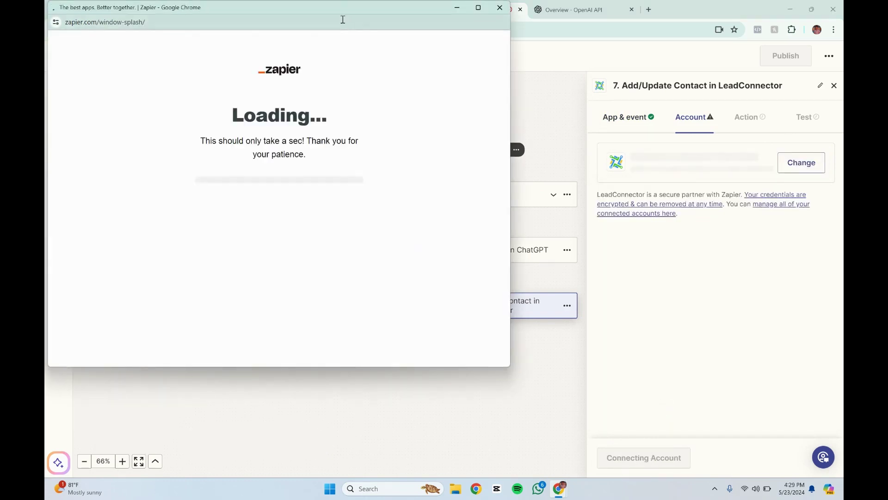
{"action": "left_click_drag", "start_coordinate": [348, 11], "coordinate": [379, 110]}
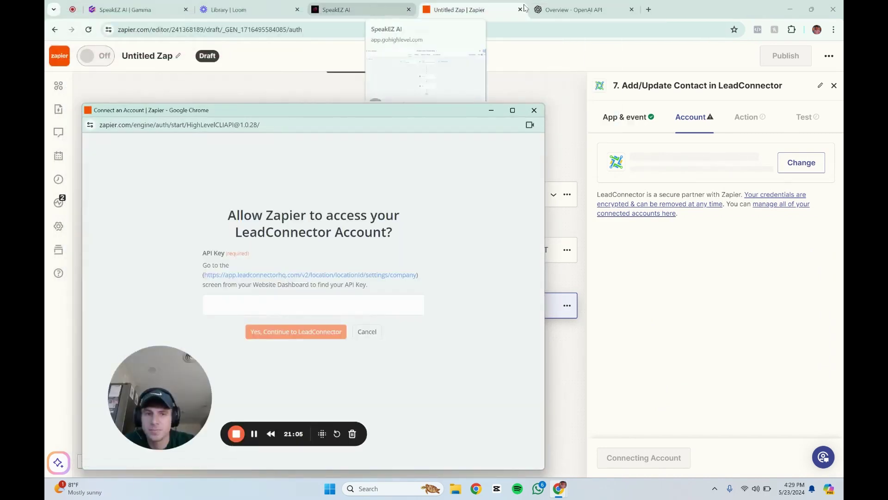
Switch to GoHighLevel, leave the workflow, open the Business Profile settings, and copy the account's API key.
{"action": "left_click", "coordinate": [350, 10]}
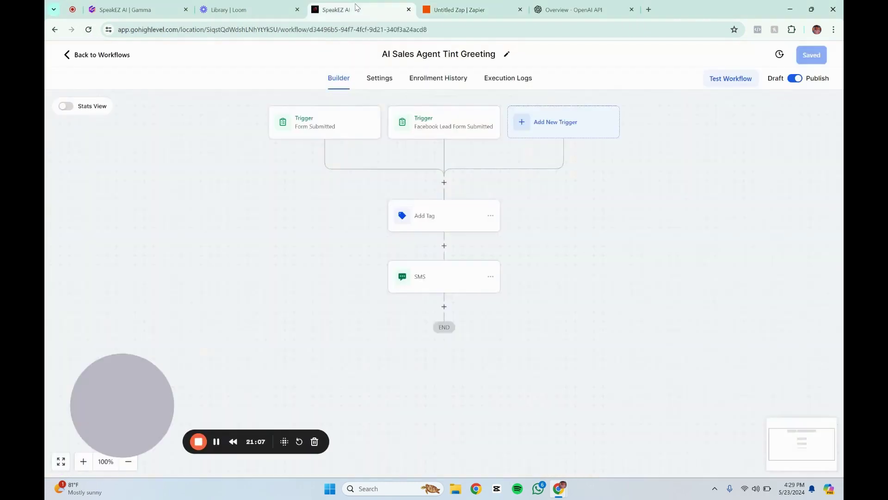
{"action": "left_click", "coordinate": [91, 64]}
{"action": "left_click_drag", "start_coordinate": [110, 400], "coordinate": [123, 110]}
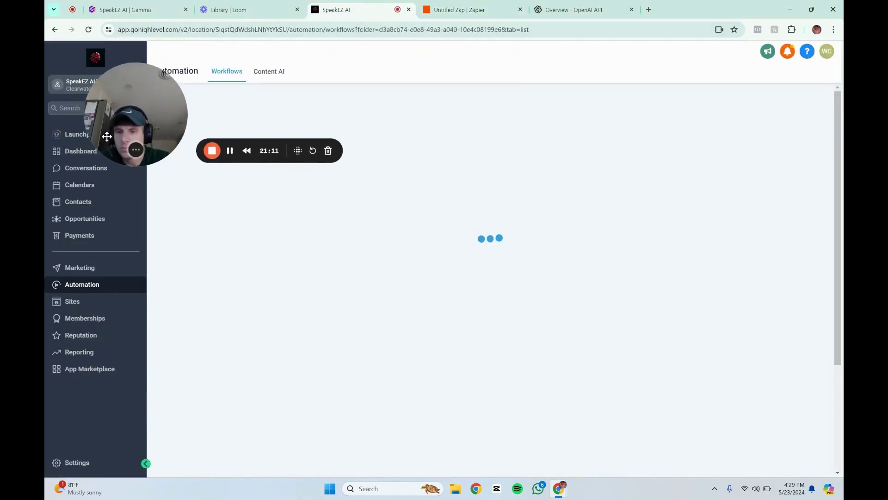
{"action": "left_click", "coordinate": [77, 462]}
{"action": "left_click_drag", "start_coordinate": [152, 133], "coordinate": [157, 115]}
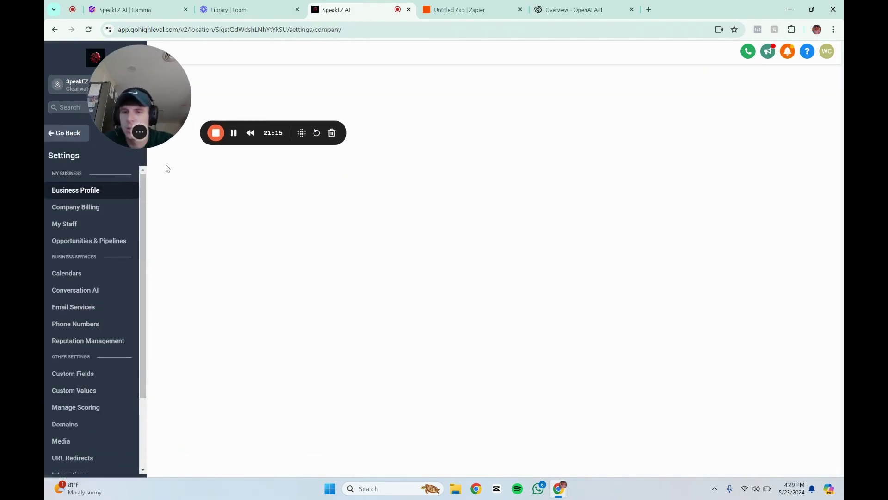
{"action": "scroll", "coordinate": [284, 291], "scroll_direction": "down", "scroll_amount": 10}
{"action": "scroll", "coordinate": [287, 291], "scroll_direction": "up", "scroll_amount": 4}
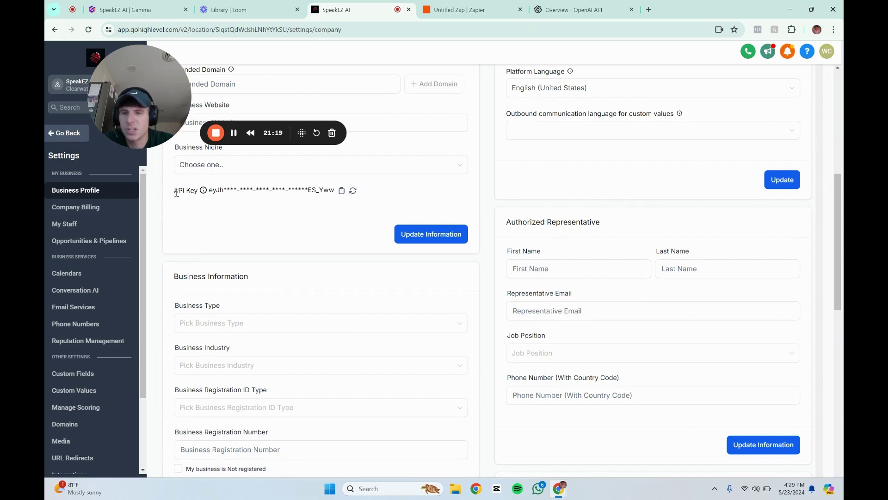
{"action": "left_click", "coordinate": [341, 192]}
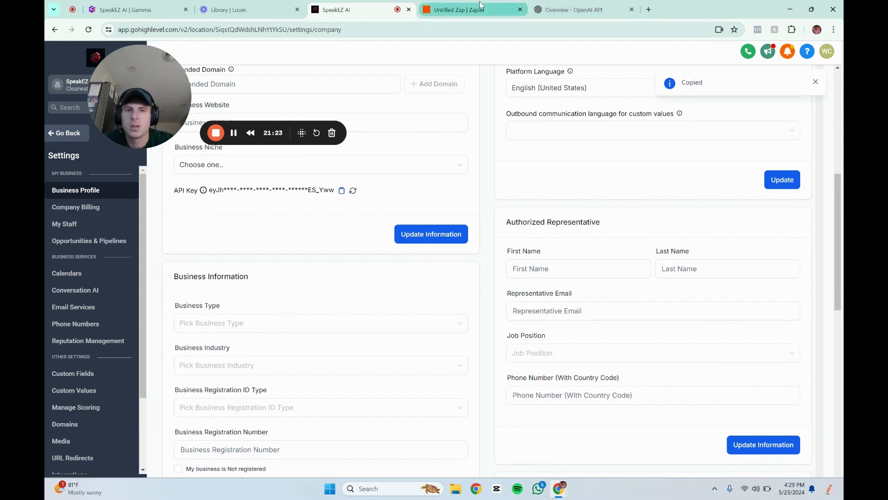
Return to Zapier's authorization window, paste the API key to connect the LeadConnector account, and continue to the action fields.
{"action": "left_click", "coordinate": [459, 9]}
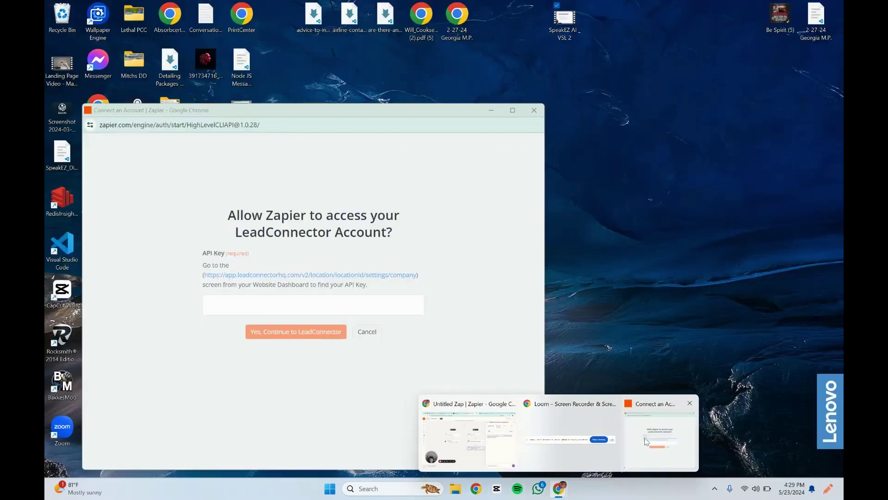
{"action": "left_click", "coordinate": [643, 433]}
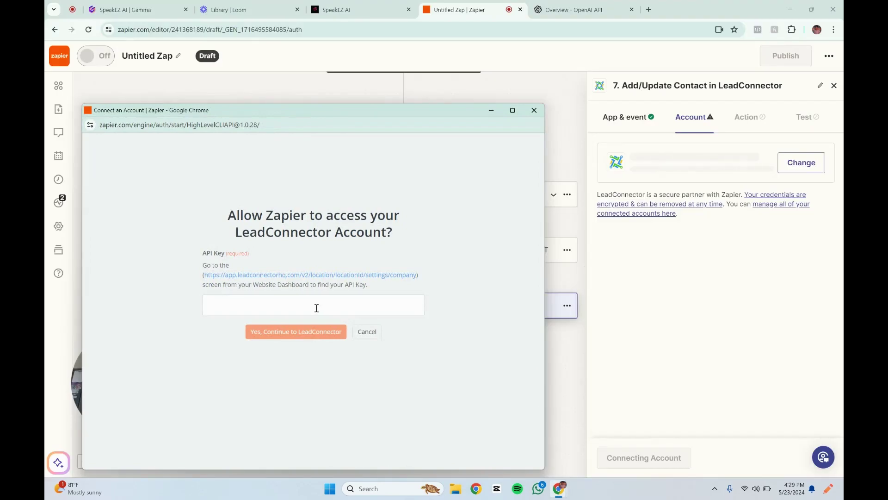
{"action": "key", "text": "ctrl+v"}
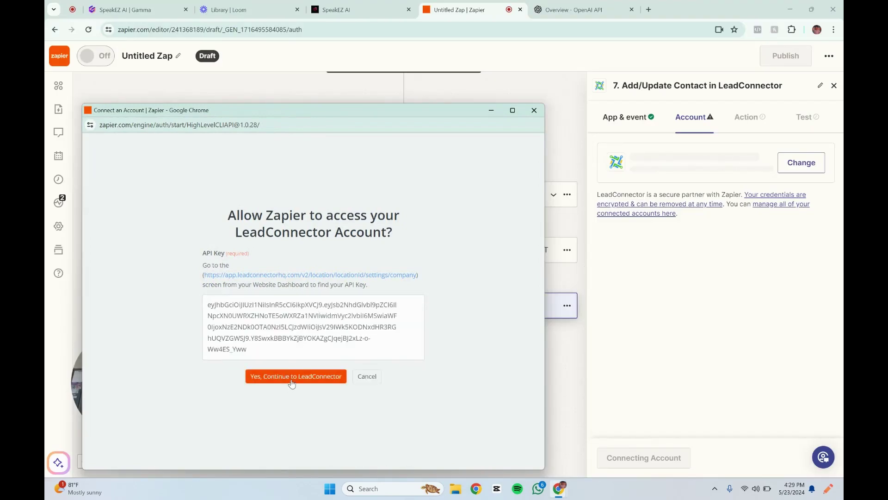
{"action": "left_click", "coordinate": [292, 377]}
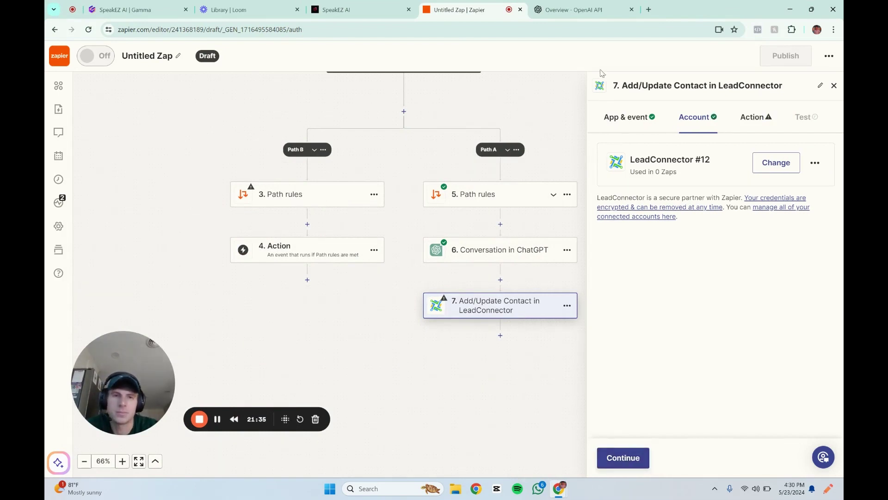
{"action": "left_click", "coordinate": [632, 458]}
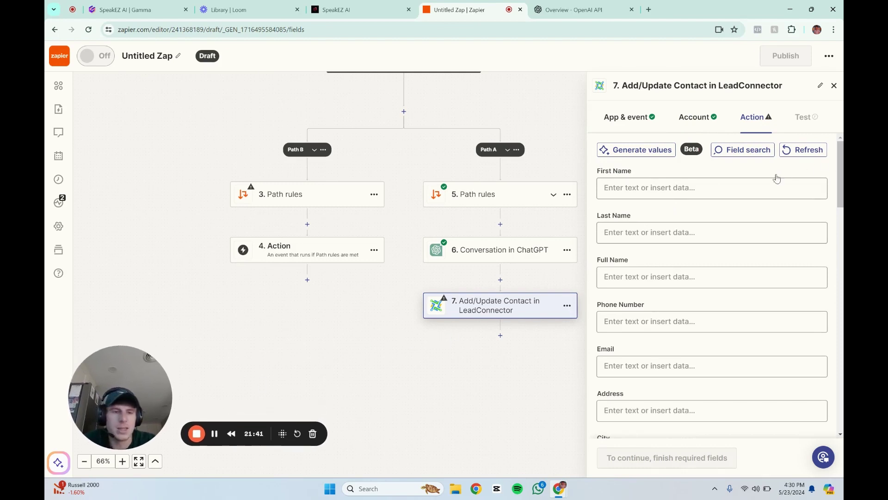
Map the contact's First Name and Last Name to the matching fields of the Catch Hook in Webhooks by Zapier.
{"action": "left_click", "coordinate": [708, 190]}
{"action": "left_click", "coordinate": [699, 277]}
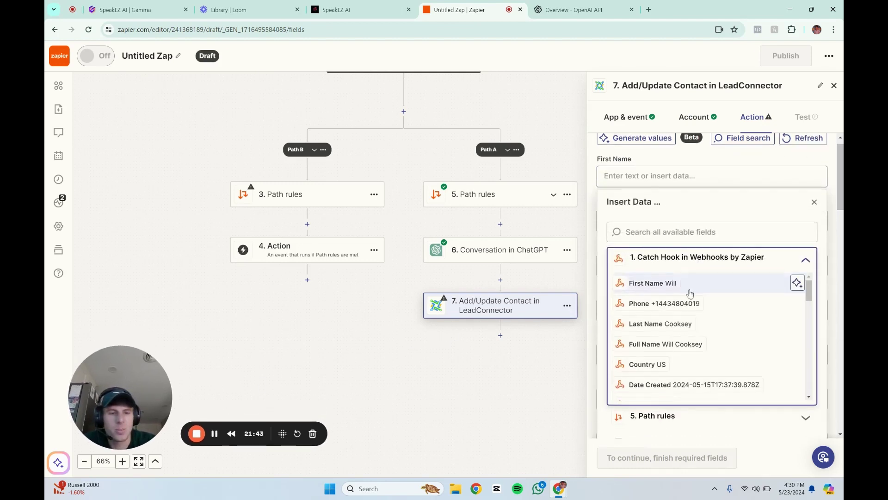
{"action": "left_click", "coordinate": [657, 283]}
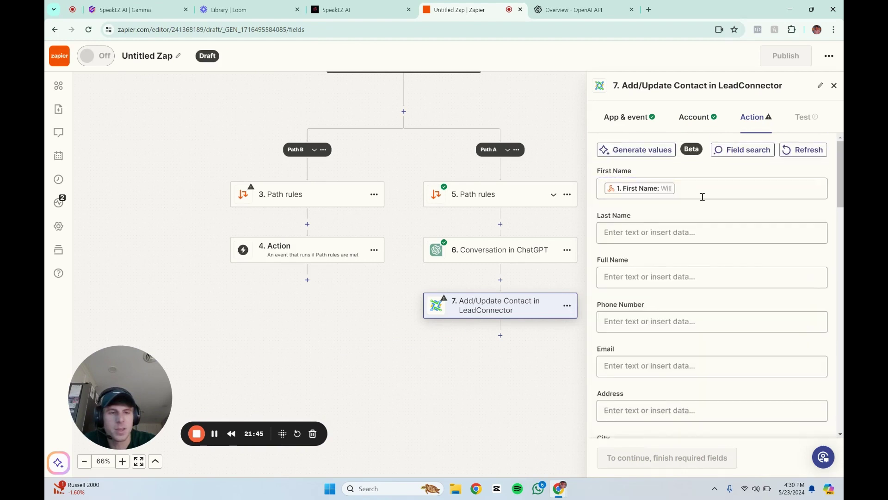
{"action": "left_click", "coordinate": [685, 233]}
{"action": "left_click", "coordinate": [685, 312]}
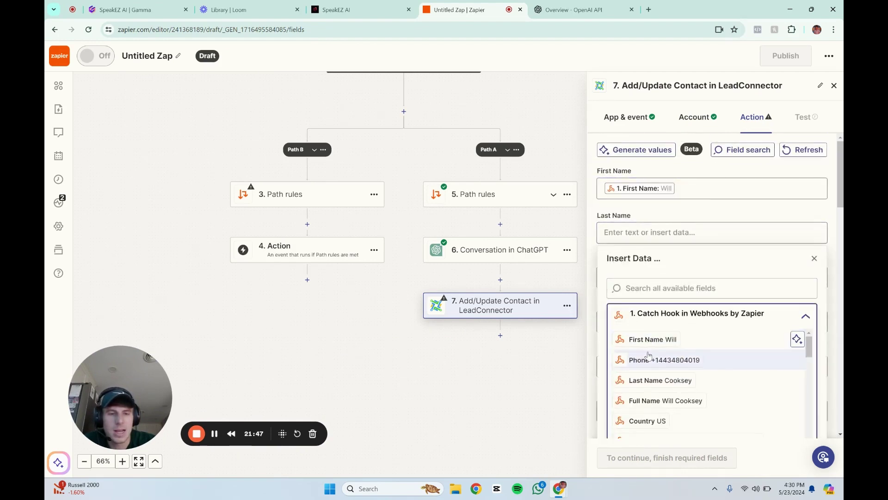
{"action": "left_click", "coordinate": [657, 379]}
Map the contact's Full Name and Phone Number to the Catch Hook's Full Name and Phone fields.
{"action": "scroll", "coordinate": [708, 194], "scroll_direction": "down", "scroll_amount": 1}
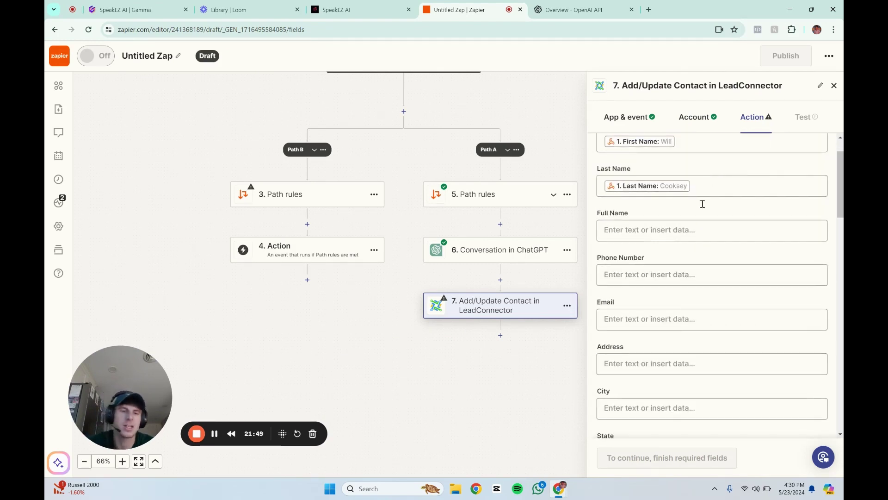
{"action": "left_click", "coordinate": [666, 230]}
{"action": "left_click", "coordinate": [664, 311]}
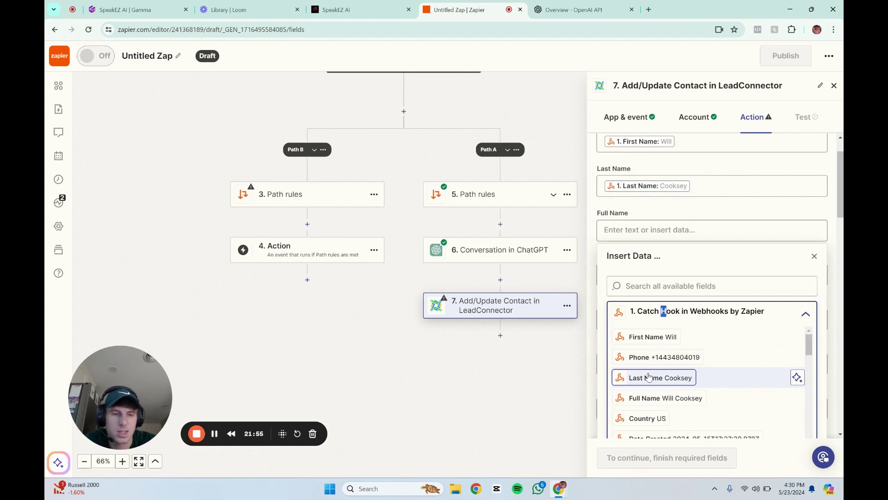
{"action": "left_click", "coordinate": [648, 397]}
{"action": "scroll", "coordinate": [613, 200], "scroll_direction": "down", "scroll_amount": 1}
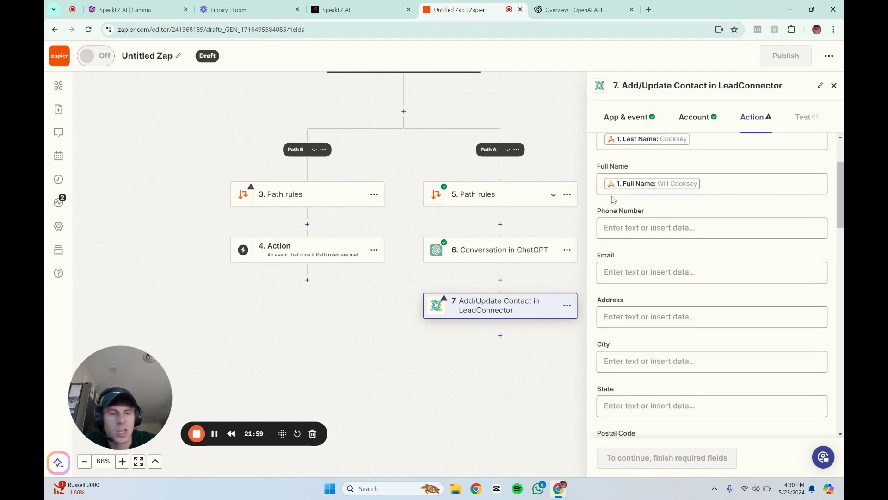
{"action": "left_click", "coordinate": [627, 227]}
{"action": "left_click", "coordinate": [643, 310]}
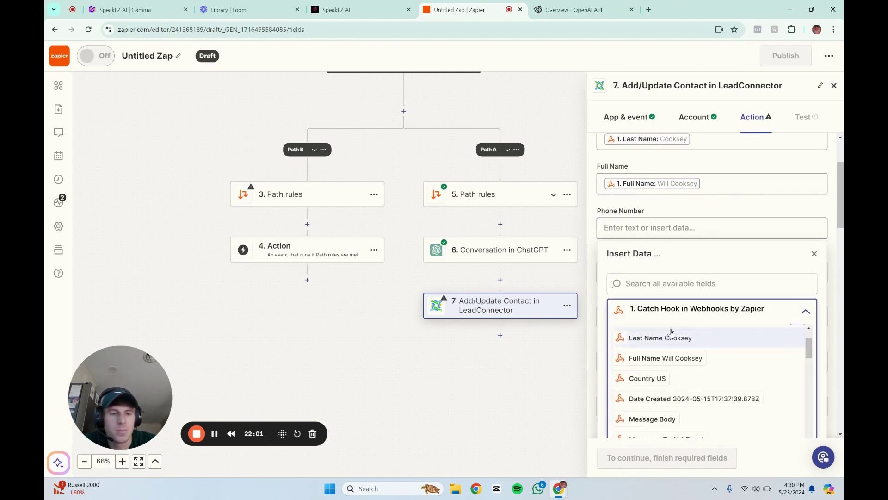
{"action": "scroll", "coordinate": [672, 333], "scroll_direction": "up", "scroll_amount": 2}
{"action": "left_click", "coordinate": [662, 353]}
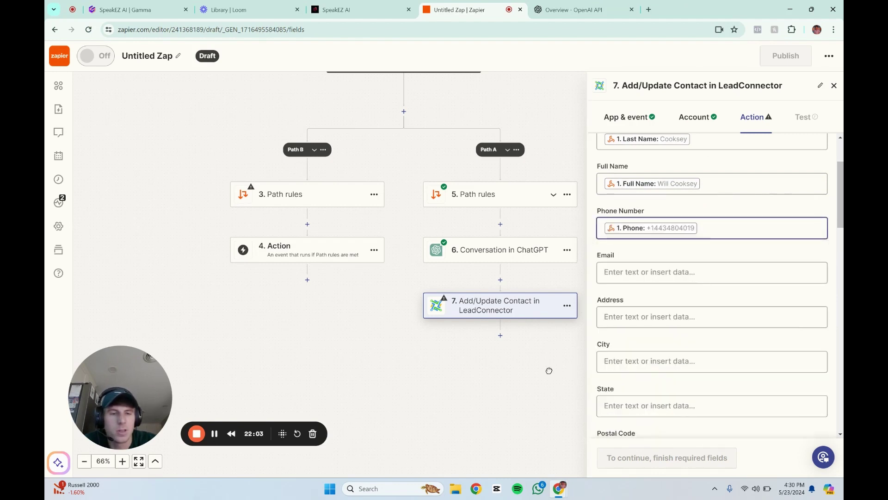
{"action": "scroll", "coordinate": [810, 211], "scroll_direction": "up", "scroll_amount": 2}
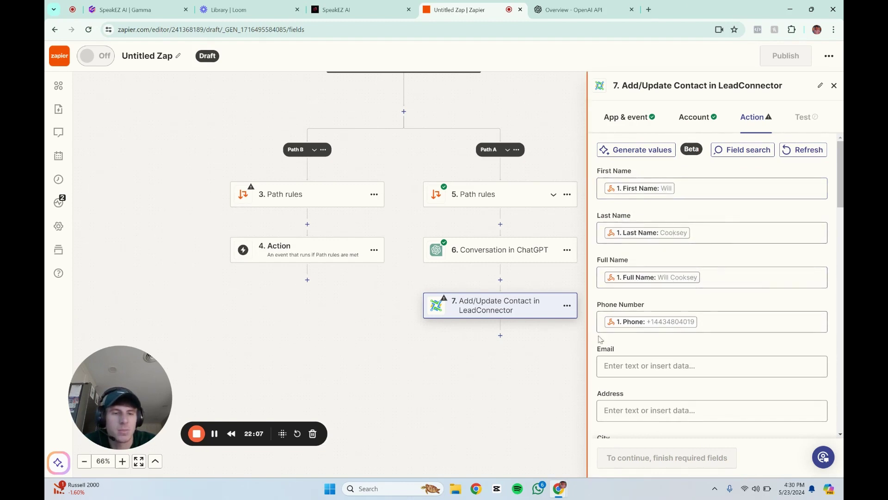
Choose a value for the required Mark as Lead setting of the LeadConnector contact.
{"action": "scroll", "coordinate": [708, 278], "scroll_direction": "down", "scroll_amount": 2}
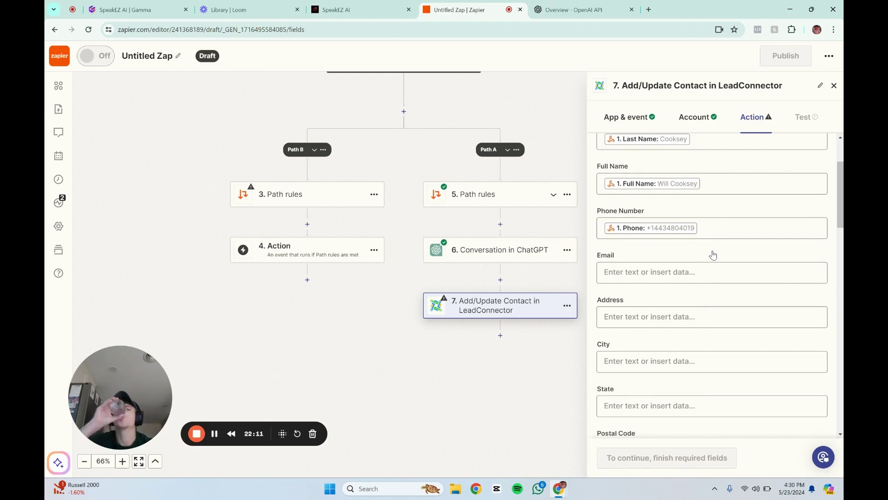
{"action": "scroll", "coordinate": [694, 263], "scroll_direction": "down", "scroll_amount": 6}
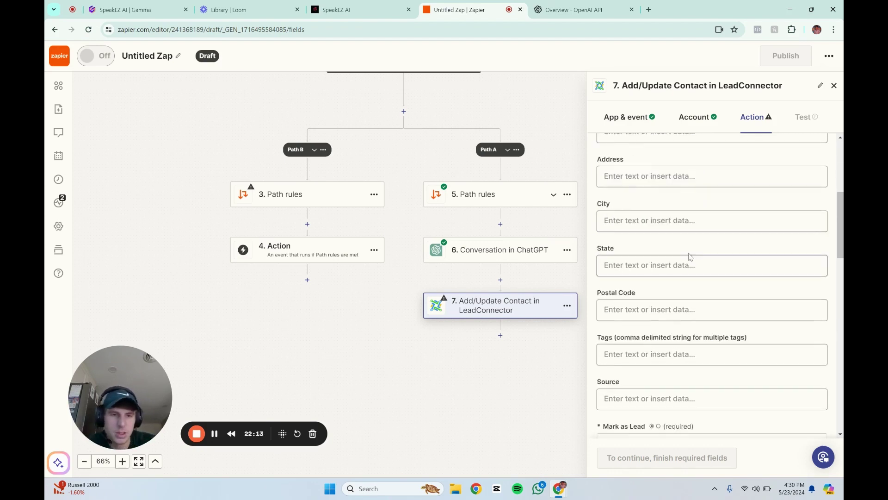
{"action": "left_click", "coordinate": [686, 257]}
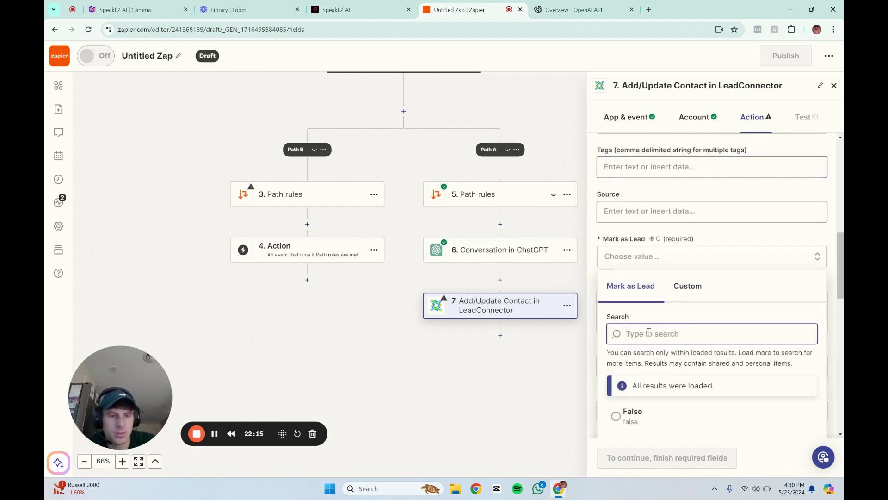
{"action": "scroll", "coordinate": [647, 324], "scroll_direction": "down", "scroll_amount": 2}
{"action": "left_click", "coordinate": [630, 358]}
Fill the AI Response field with the Reply from the Conversation in ChatGPT step.
{"action": "scroll", "coordinate": [643, 318], "scroll_direction": "down", "scroll_amount": 4}
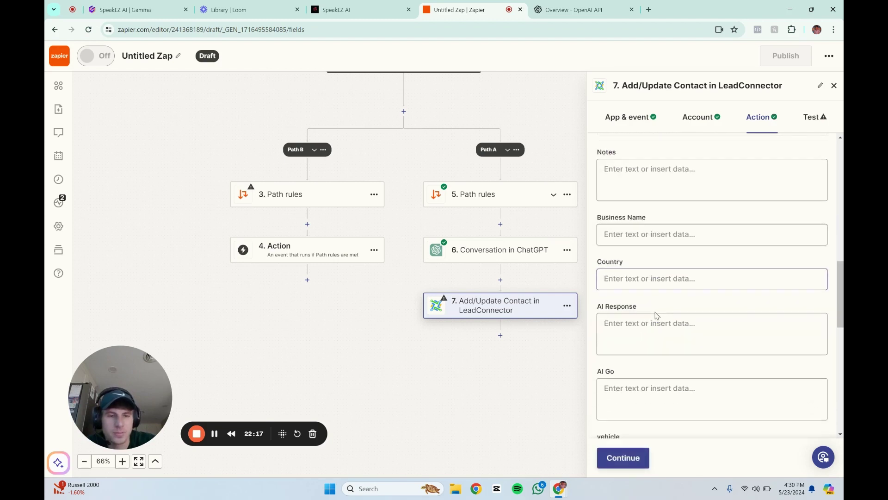
{"action": "scroll", "coordinate": [652, 297], "scroll_direction": "up", "scroll_amount": 2}
{"action": "left_click", "coordinate": [650, 268]}
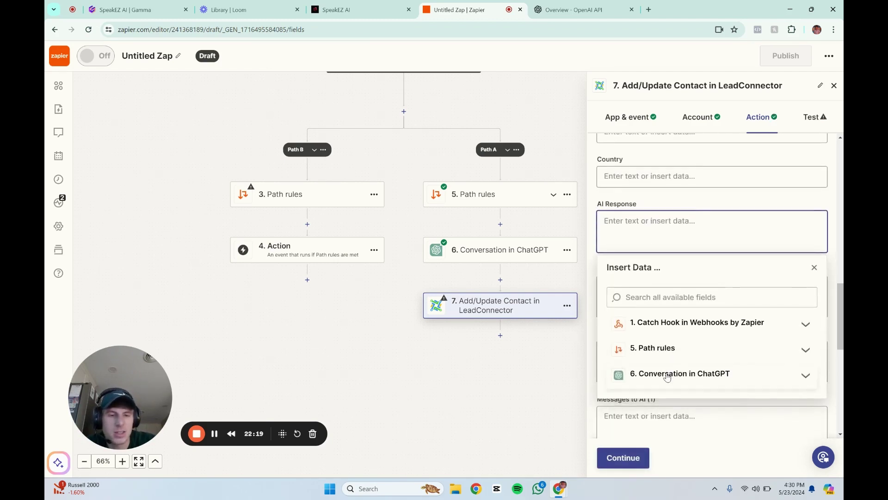
{"action": "left_click", "coordinate": [666, 371]}
{"action": "scroll", "coordinate": [662, 350], "scroll_direction": "down", "scroll_amount": 2}
{"action": "scroll", "coordinate": [663, 350], "scroll_direction": "down", "scroll_amount": 6}
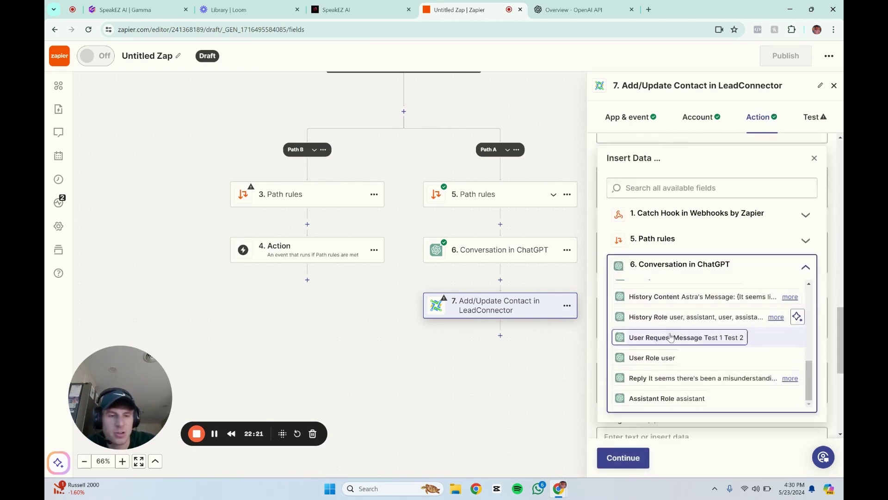
{"action": "scroll", "coordinate": [678, 259], "scroll_direction": "up", "scroll_amount": 10}
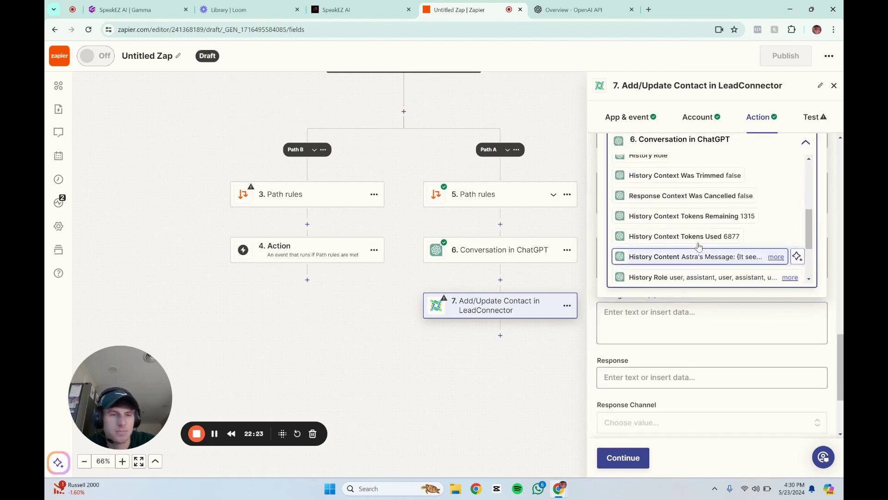
{"action": "scroll", "coordinate": [676, 161], "scroll_direction": "up", "scroll_amount": 3}
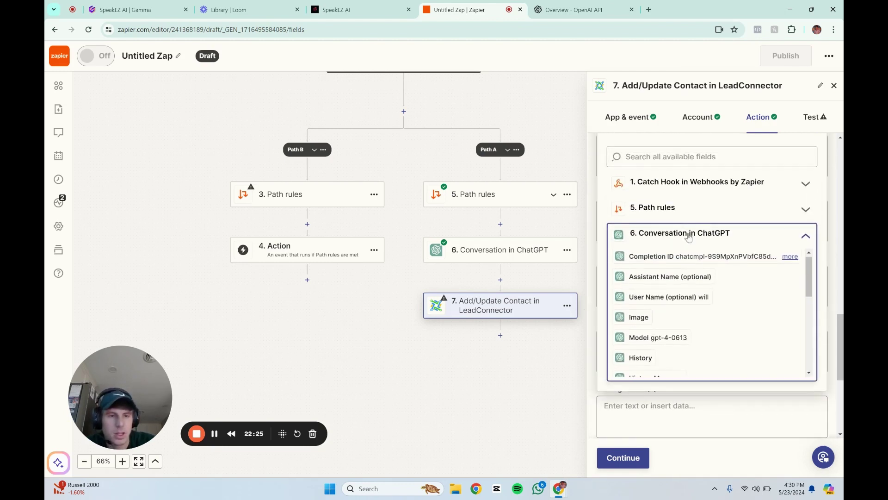
{"action": "scroll", "coordinate": [666, 319], "scroll_direction": "down", "scroll_amount": 6}
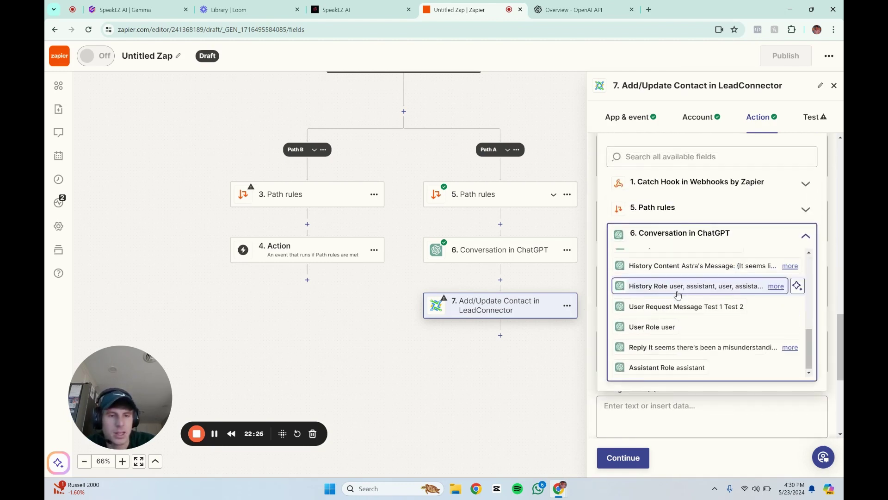
{"action": "left_click", "coordinate": [656, 346]}
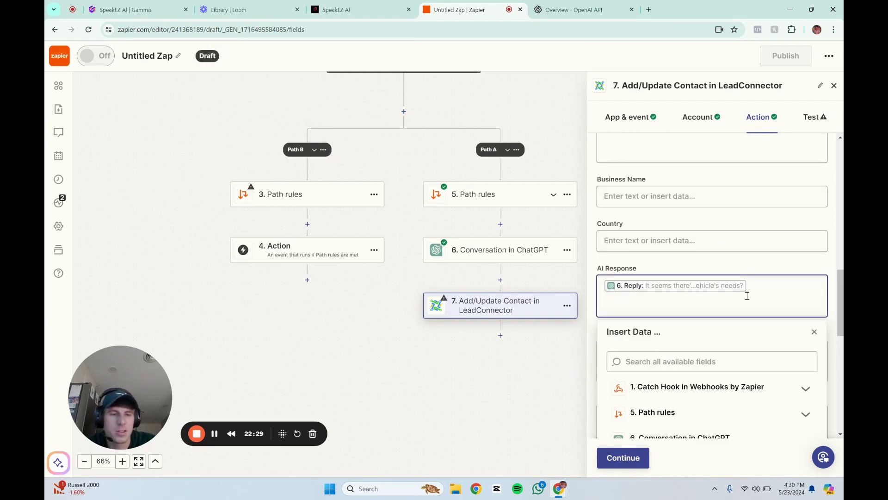
{"action": "left_click", "coordinate": [687, 258]}
{"action": "scroll", "coordinate": [679, 283], "scroll_direction": "down", "scroll_amount": 1}
{"action": "scroll", "coordinate": [679, 283], "scroll_direction": "down", "scroll_amount": 5}
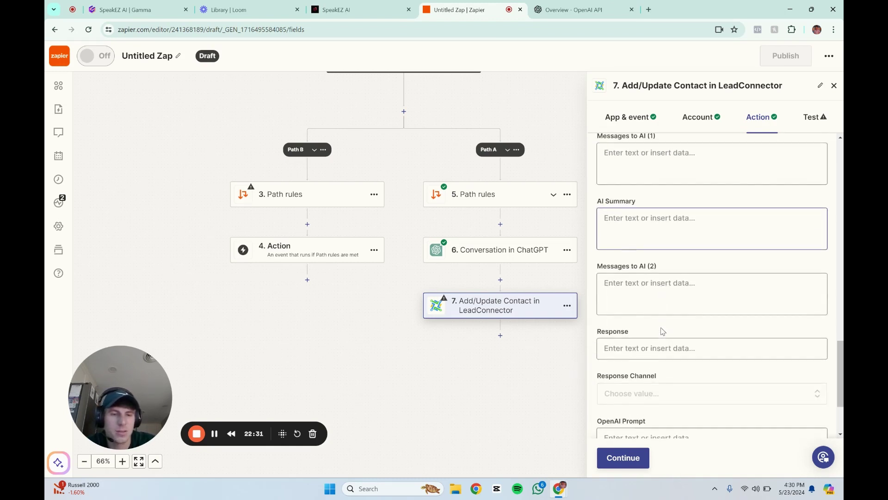
{"action": "scroll", "coordinate": [662, 332], "scroll_direction": "down", "scroll_amount": 3}
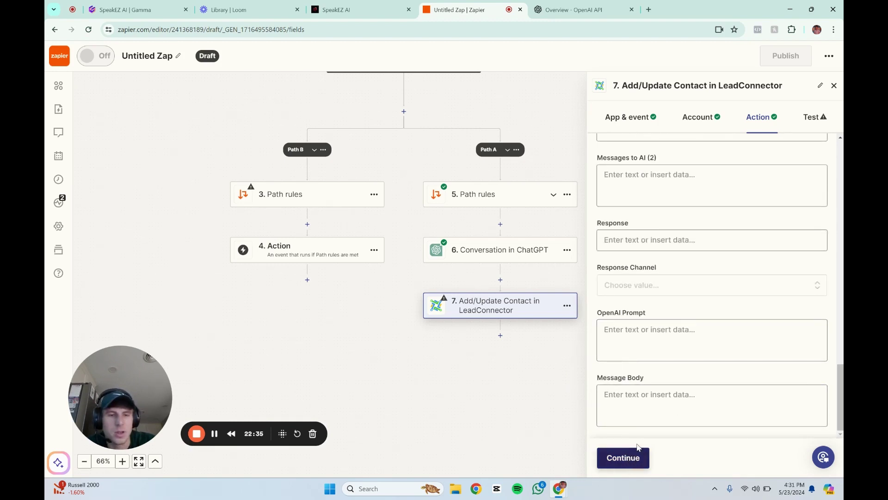
{"action": "scroll", "coordinate": [692, 335], "scroll_direction": "up", "scroll_amount": 10}
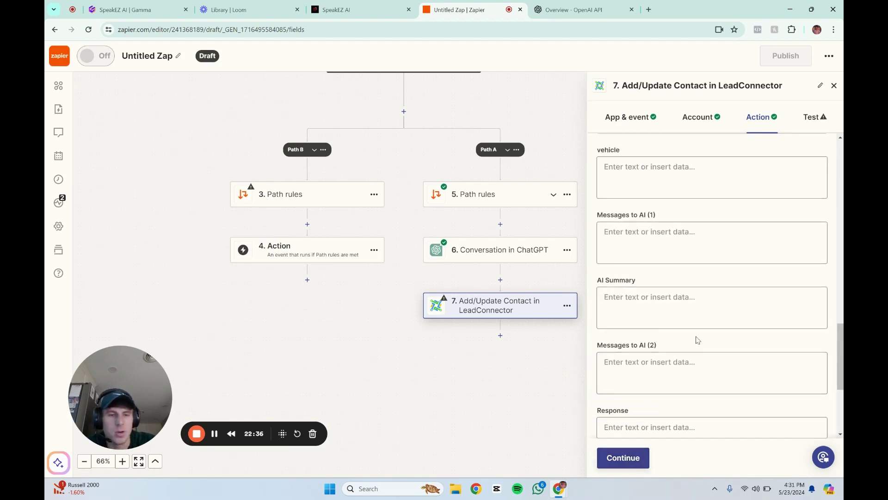
Test the Add/Update Contact step by sending the sample contact to LeadConnector, and close its settings.
{"action": "left_click", "coordinate": [623, 457]}
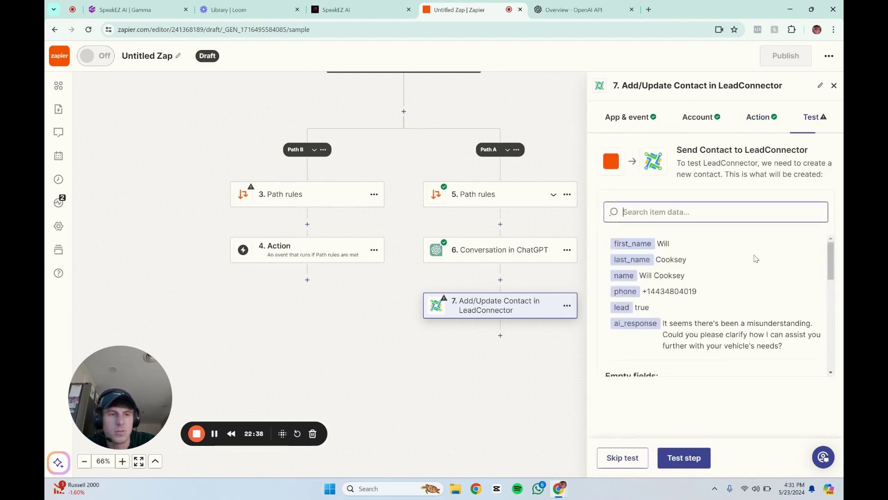
{"action": "left_click", "coordinate": [675, 459]}
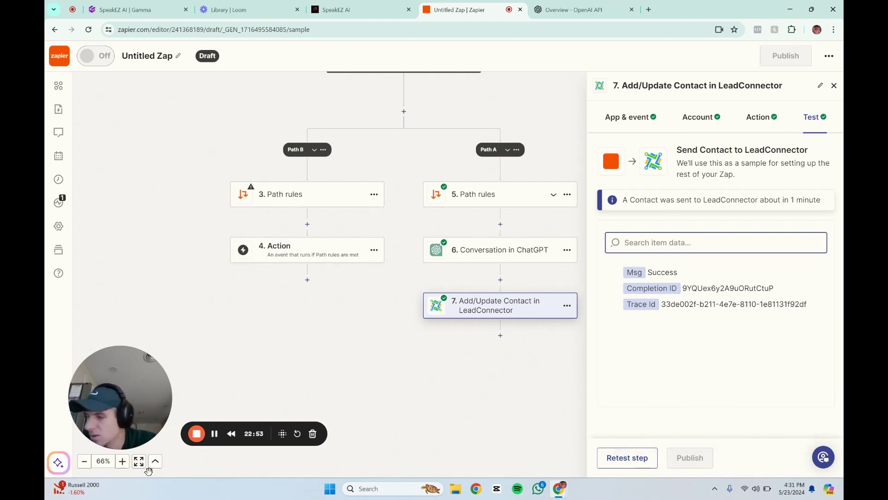
{"action": "left_click", "coordinate": [834, 86]}
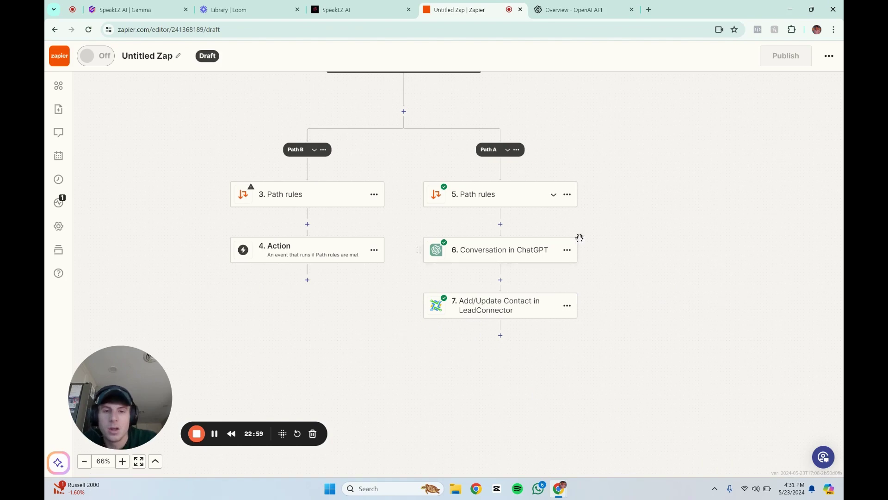
Open the Path B rules of the Zap for setup.
{"action": "scroll", "coordinate": [553, 214], "scroll_direction": "up", "scroll_amount": 1}
{"action": "scroll", "coordinate": [554, 214], "scroll_direction": "up", "scroll_amount": 3}
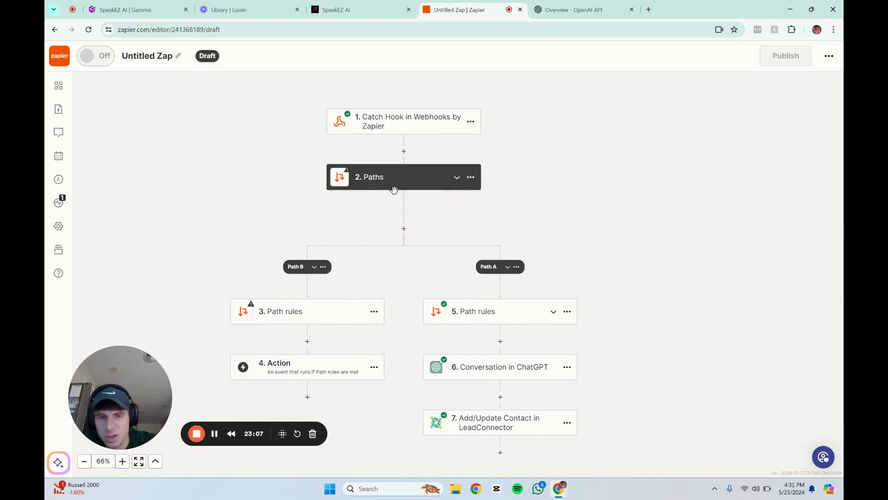
{"action": "scroll", "coordinate": [548, 330], "scroll_direction": "down", "scroll_amount": 1}
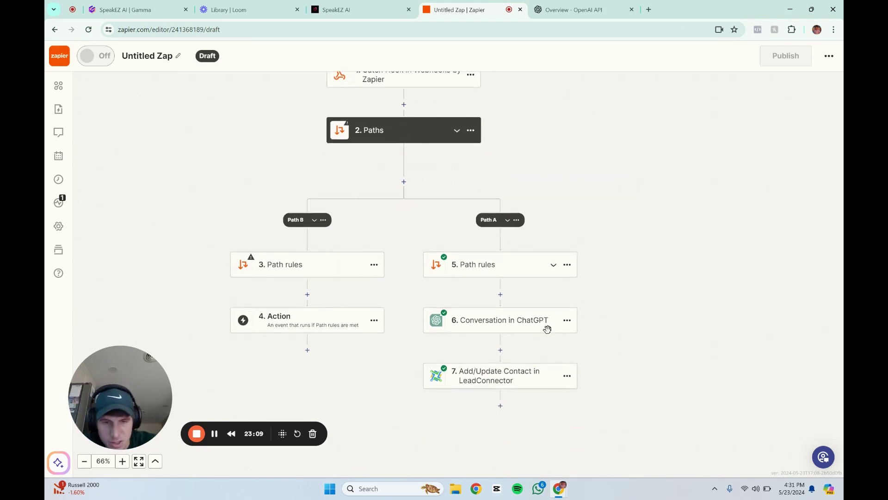
{"action": "scroll", "coordinate": [498, 193], "scroll_direction": "up", "scroll_amount": 1}
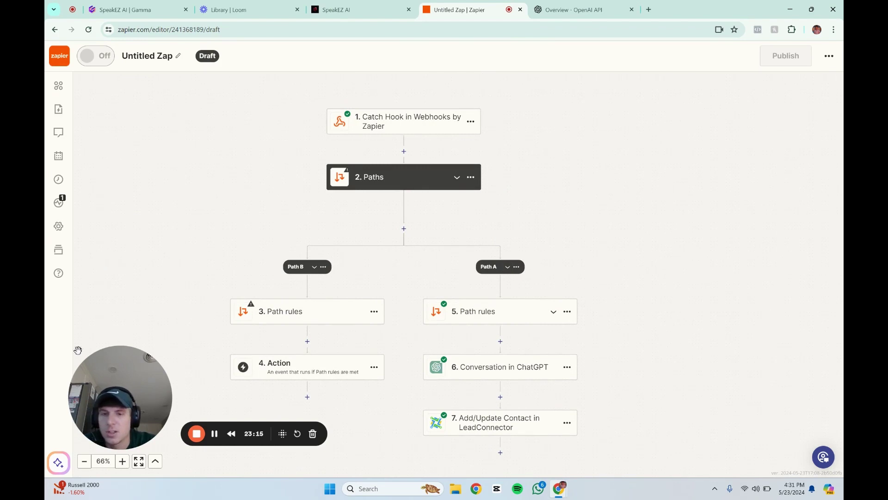
{"action": "scroll", "coordinate": [365, 124], "scroll_direction": "down", "scroll_amount": 1}
{"action": "left_click_drag", "start_coordinate": [238, 174], "coordinate": [303, 176]}
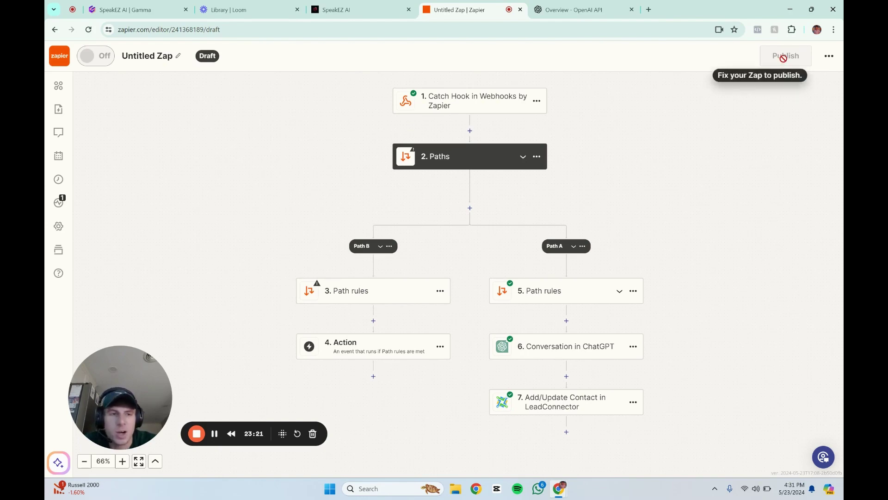
{"action": "left_click", "coordinate": [368, 294]}
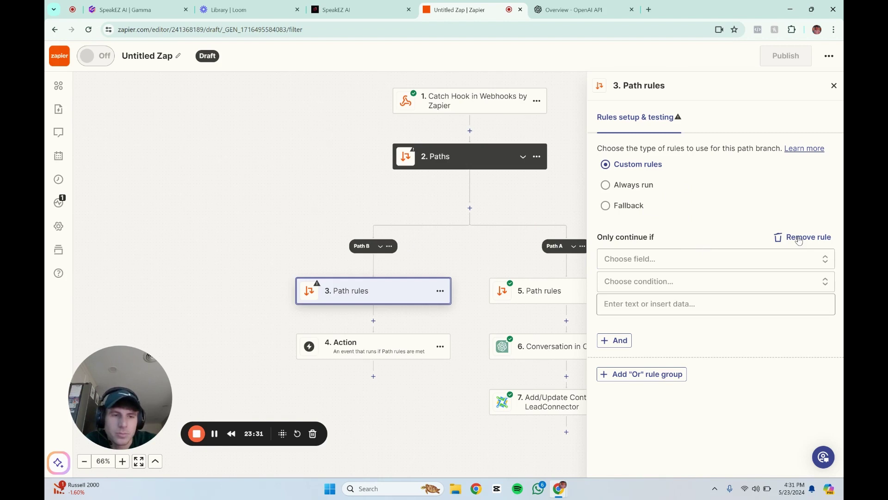
Examine the Catch Hook fields available for the Path B rule and close the list without choosing one.
{"action": "left_click", "coordinate": [630, 258]}
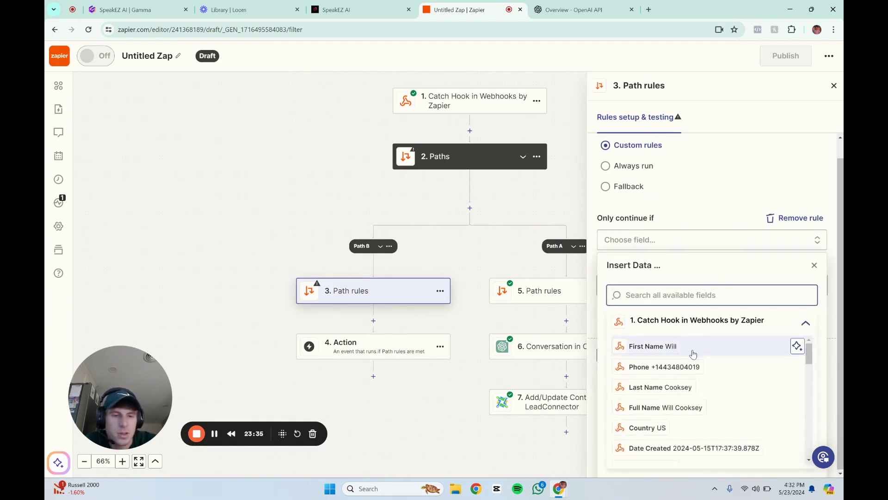
{"action": "scroll", "coordinate": [701, 379], "scroll_direction": "down", "scroll_amount": 2}
{"action": "scroll", "coordinate": [701, 379], "scroll_direction": "down", "scroll_amount": 5}
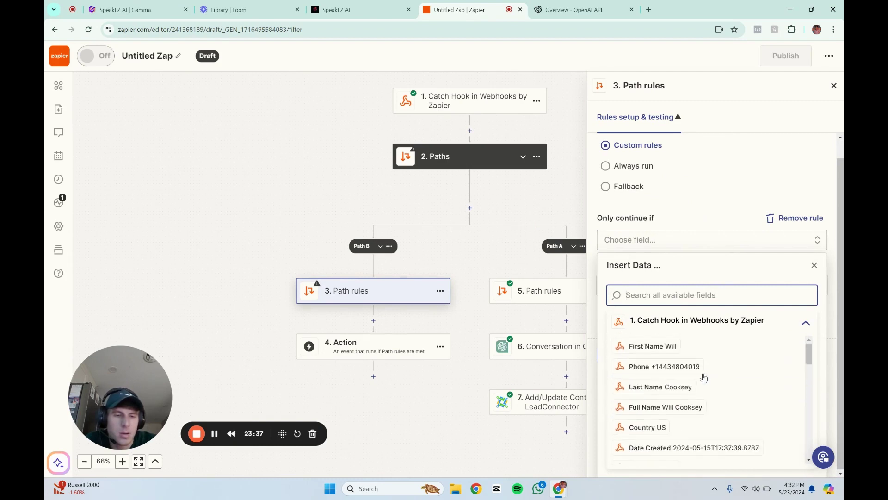
{"action": "scroll", "coordinate": [692, 380], "scroll_direction": "down", "scroll_amount": 2}
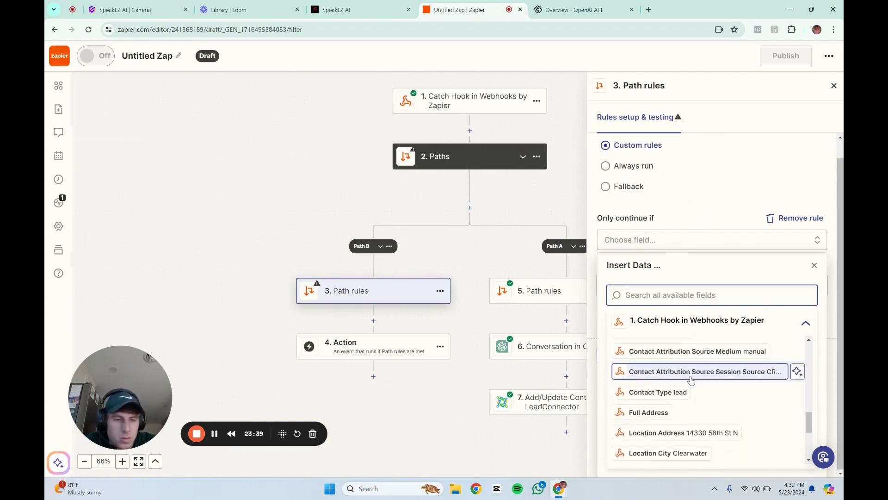
{"action": "scroll", "coordinate": [690, 380], "scroll_direction": "up", "scroll_amount": 3}
{"action": "scroll", "coordinate": [654, 402], "scroll_direction": "up", "scroll_amount": 1}
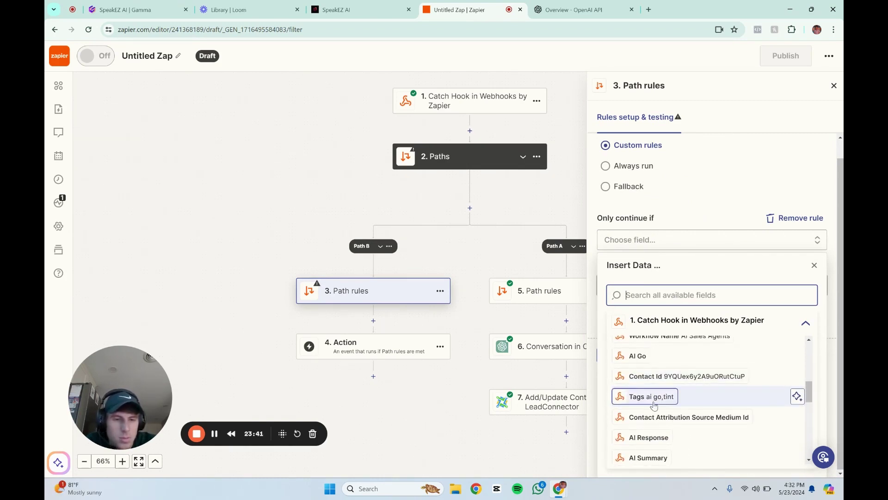
{"action": "scroll", "coordinate": [654, 400], "scroll_direction": "up", "scroll_amount": 4}
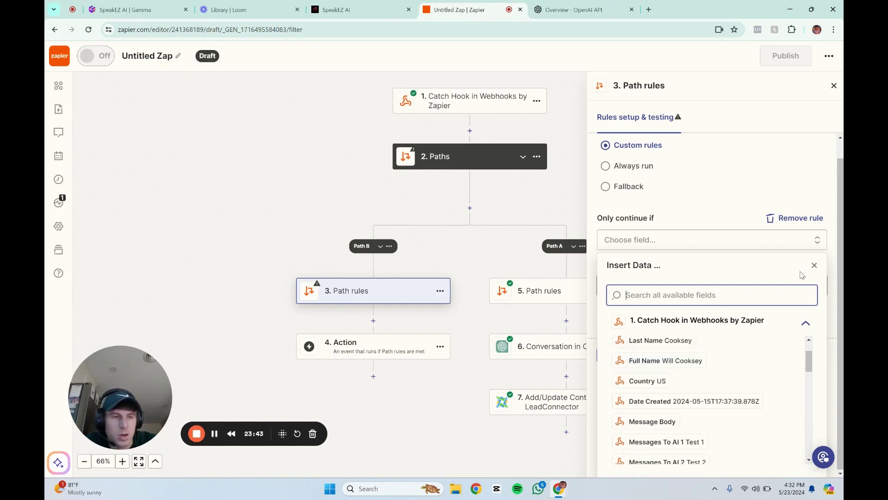
{"action": "left_click", "coordinate": [814, 265]}
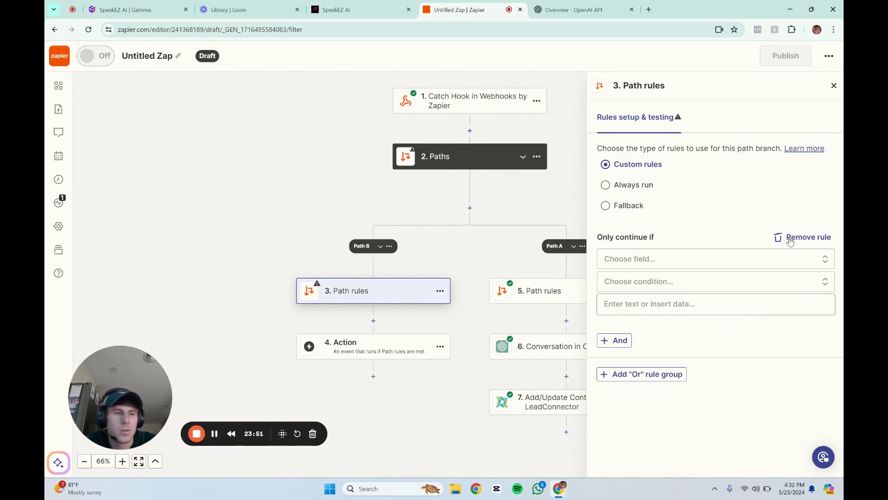
Try Fallback as the rule type of the unfinished path and switch it back to Custom rules.
{"action": "left_click", "coordinate": [635, 212]}
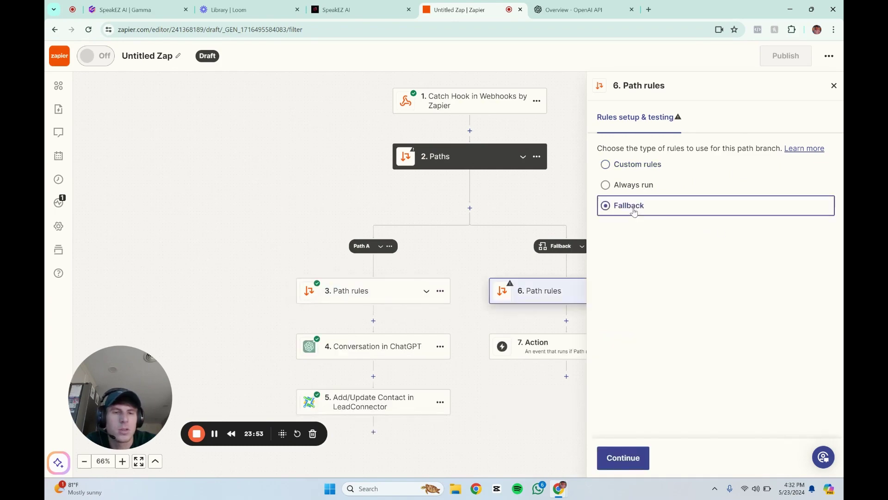
{"action": "left_click", "coordinate": [625, 458]}
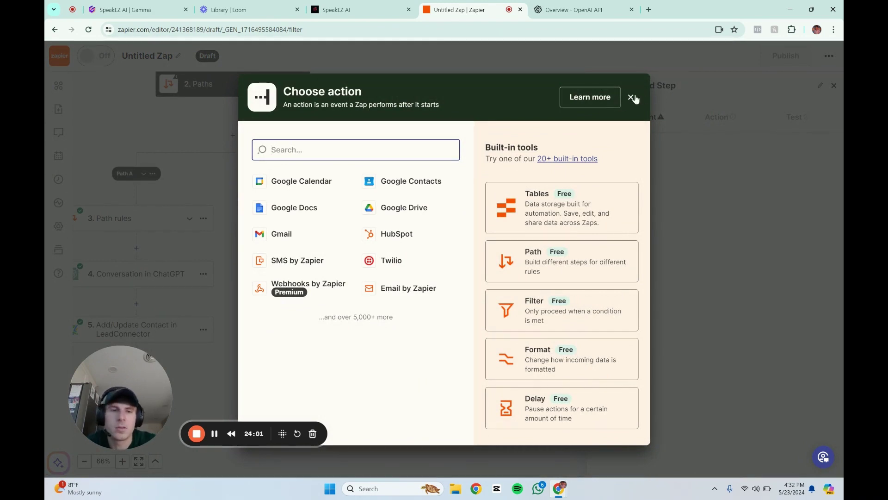
{"action": "left_click", "coordinate": [631, 97]}
{"action": "left_click", "coordinate": [357, 223]}
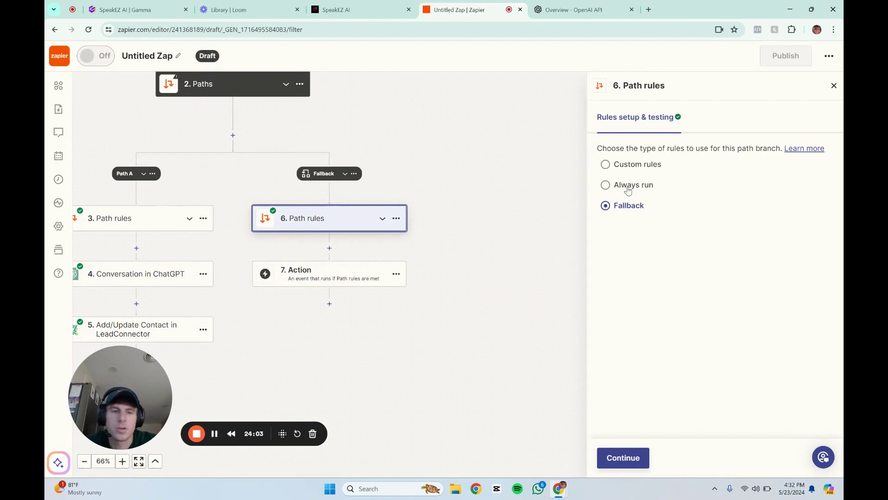
{"action": "left_click", "coordinate": [607, 165]}
Choose Messages To AI 1 from the Catch Hook as the field for the Path B rule.
{"action": "left_click", "coordinate": [671, 258]}
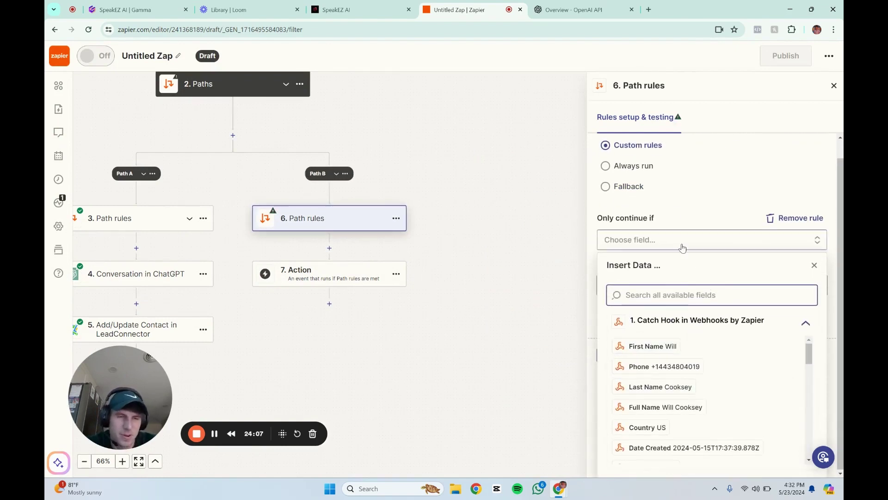
{"action": "left_click", "coordinate": [689, 348]}
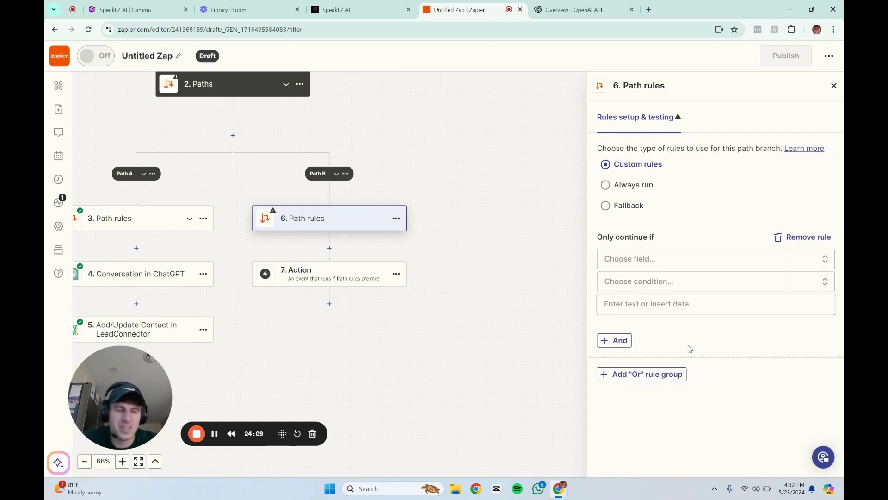
{"action": "left_click", "coordinate": [693, 258]}
{"action": "scroll", "coordinate": [686, 381], "scroll_direction": "down", "scroll_amount": 2}
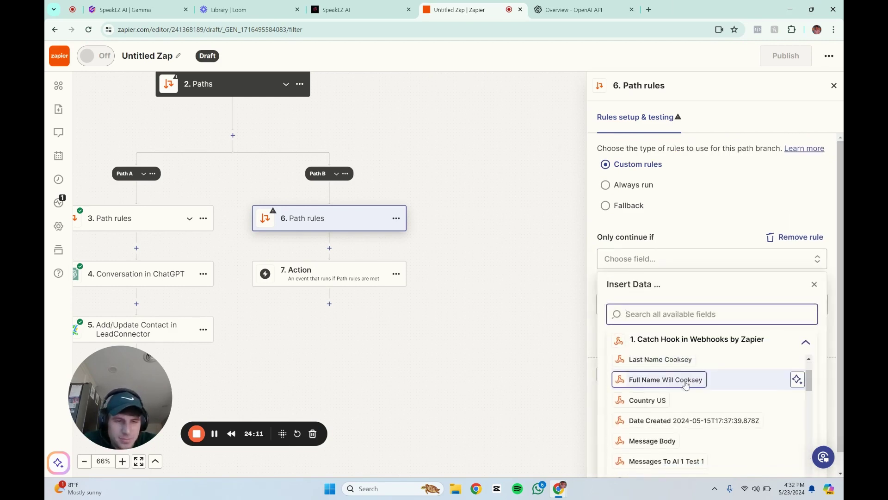
{"action": "scroll", "coordinate": [689, 388], "scroll_direction": "down", "scroll_amount": 2}
{"action": "scroll", "coordinate": [694, 393], "scroll_direction": "up", "scroll_amount": 3}
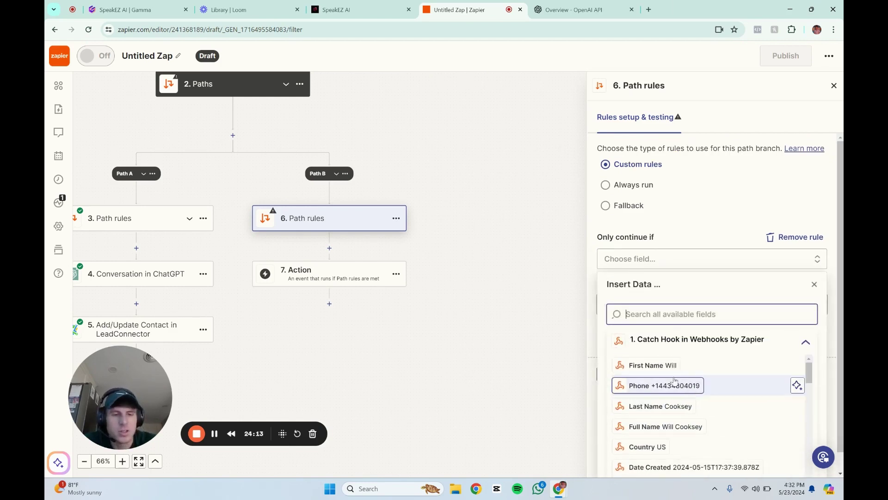
{"action": "scroll", "coordinate": [675, 384], "scroll_direction": "down", "scroll_amount": 4}
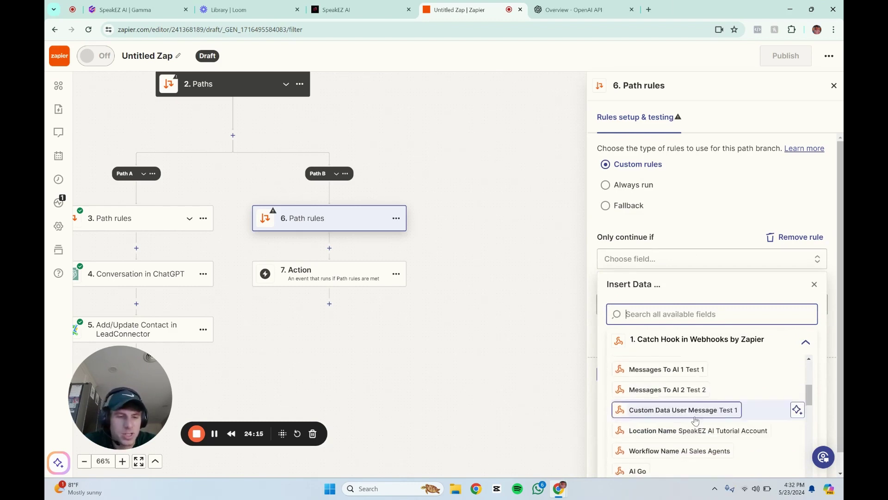
{"action": "scroll", "coordinate": [694, 419], "scroll_direction": "up", "scroll_amount": 2}
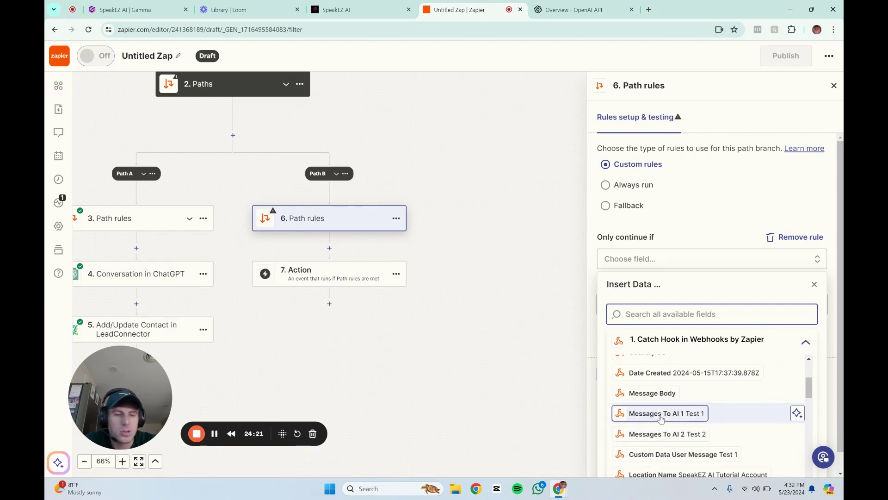
{"action": "left_click", "coordinate": [661, 418]}
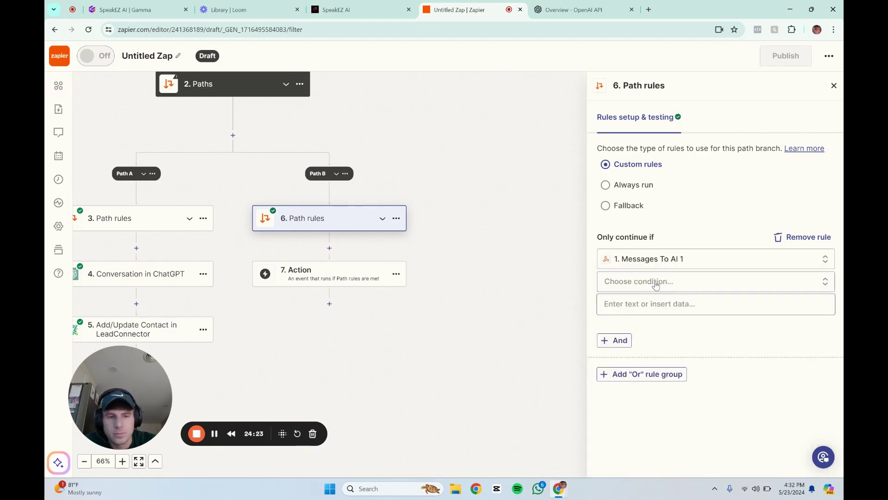
Set the Path B rule to continue only if the Catch Hook's Tags field does not exist.
{"action": "left_click", "coordinate": [666, 259]}
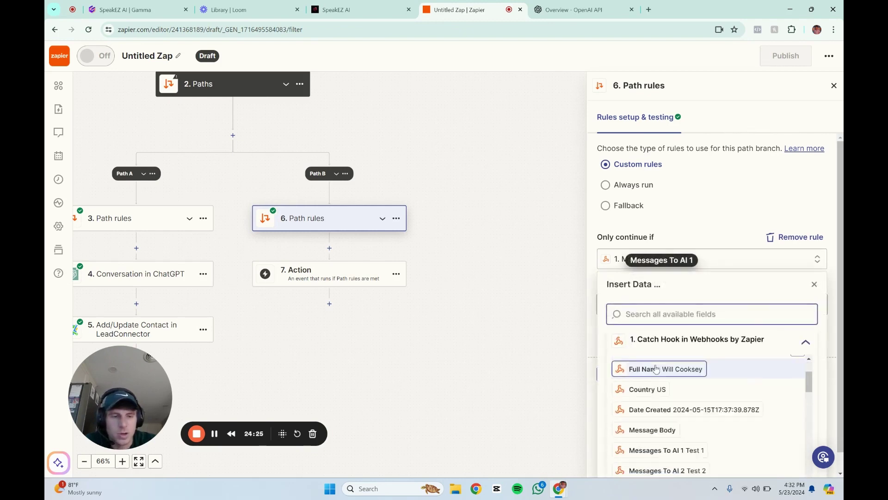
{"action": "scroll", "coordinate": [655, 416], "scroll_direction": "down", "scroll_amount": 1}
{"action": "scroll", "coordinate": [654, 419], "scroll_direction": "down", "scroll_amount": 3}
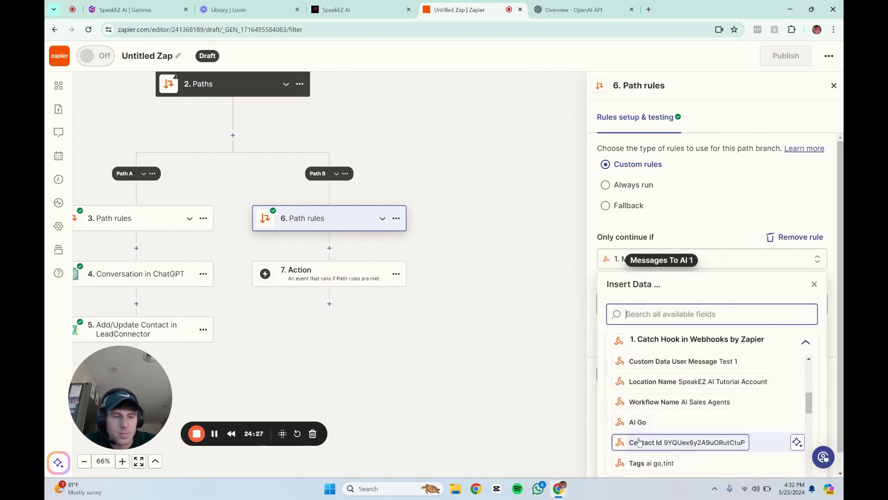
{"action": "left_click", "coordinate": [642, 418]}
{"action": "left_click", "coordinate": [675, 288]}
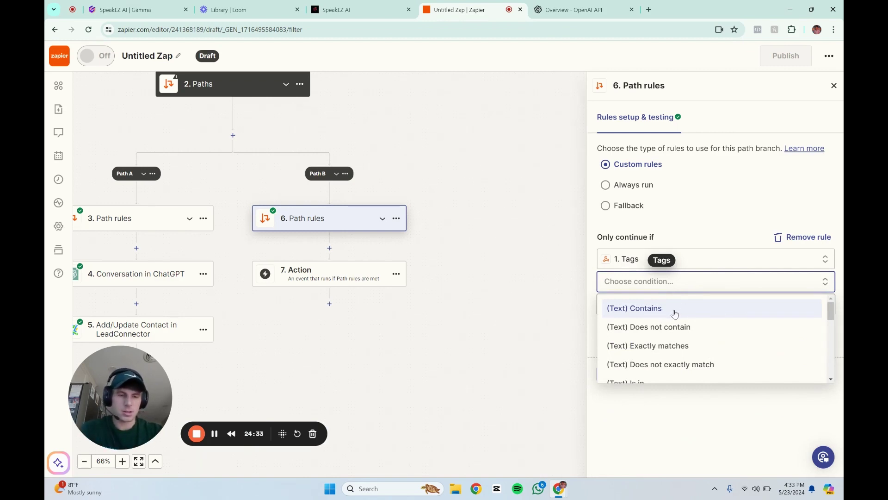
{"action": "scroll", "coordinate": [676, 320], "scroll_direction": "down", "scroll_amount": 3}
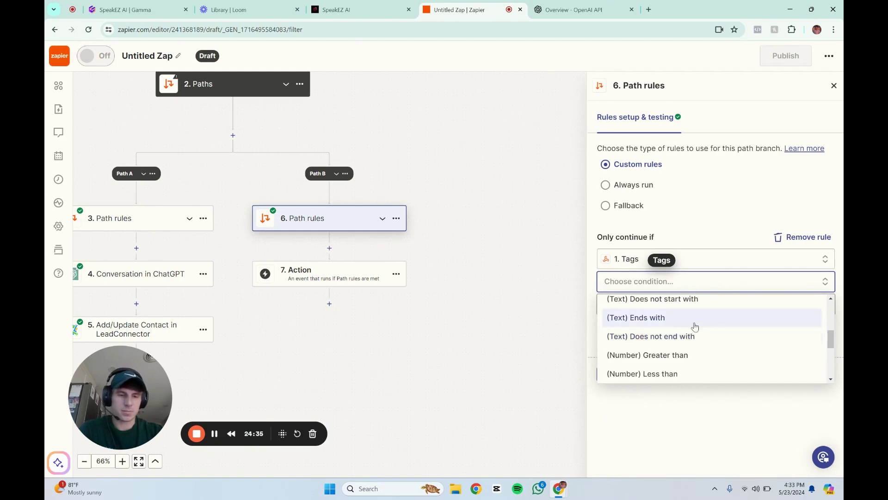
{"action": "scroll", "coordinate": [694, 326], "scroll_direction": "down", "scroll_amount": 3}
{"action": "scroll", "coordinate": [696, 328], "scroll_direction": "down", "scroll_amount": 2}
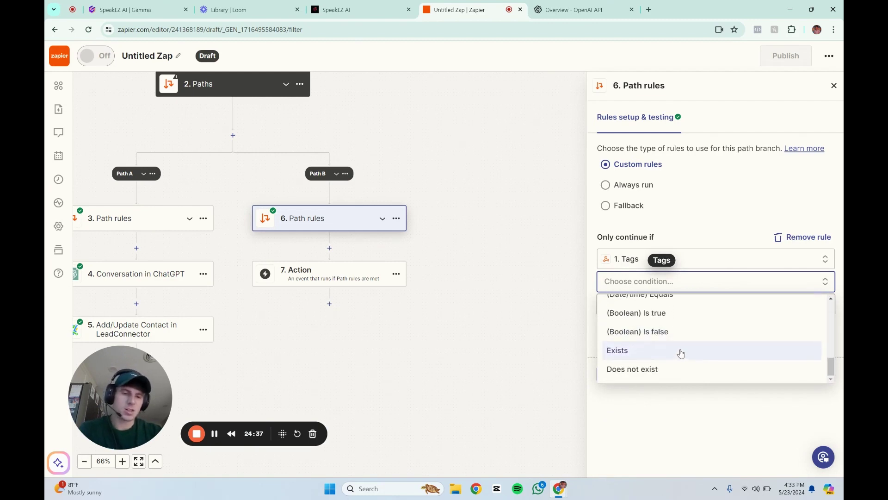
{"action": "left_click", "coordinate": [676, 375]}
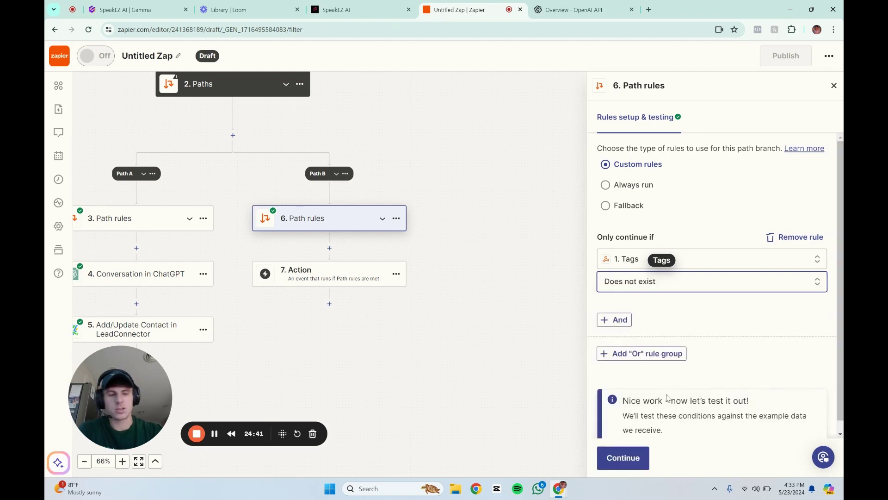
{"action": "left_click", "coordinate": [544, 338]}
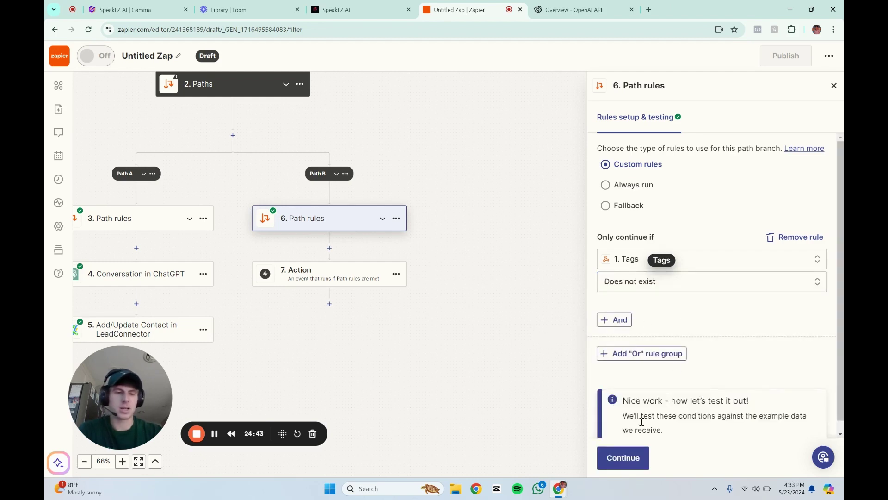
Test the Path B rule against the sample data and close the path rules.
{"action": "scroll", "coordinate": [642, 421], "scroll_direction": "down", "scroll_amount": 1}
{"action": "left_click", "coordinate": [623, 458]}
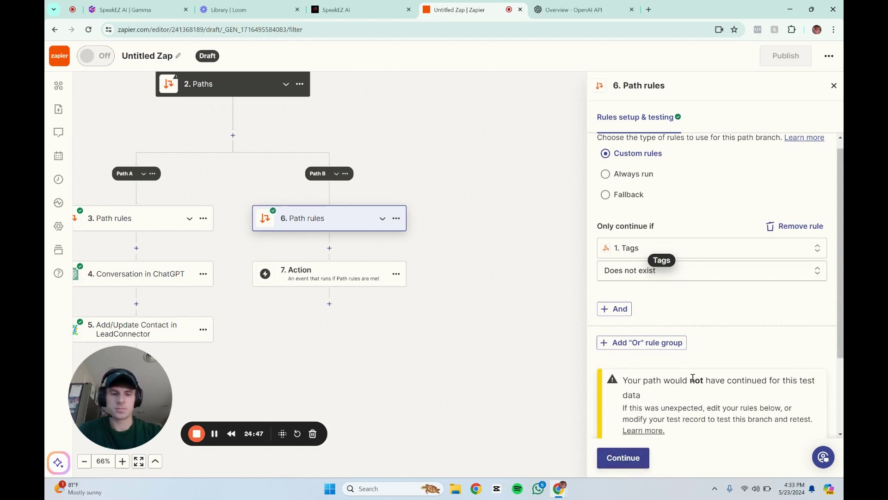
{"action": "scroll", "coordinate": [645, 440], "scroll_direction": "down", "scroll_amount": 2}
{"action": "left_click", "coordinate": [834, 85]}
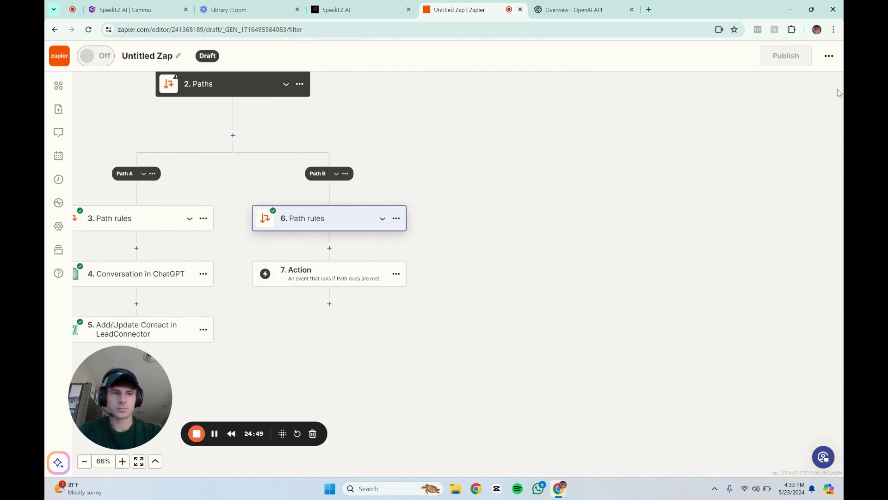
{"action": "left_click", "coordinate": [298, 277]}
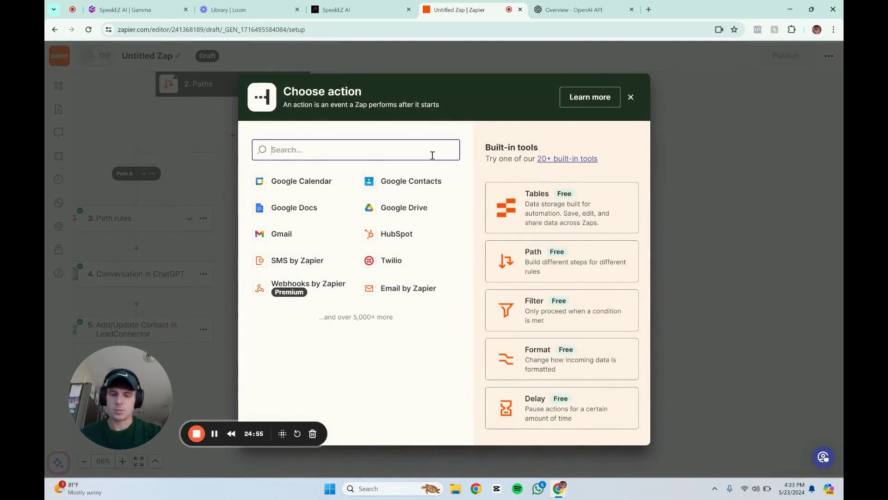
{"action": "type", "text": "Lead"}
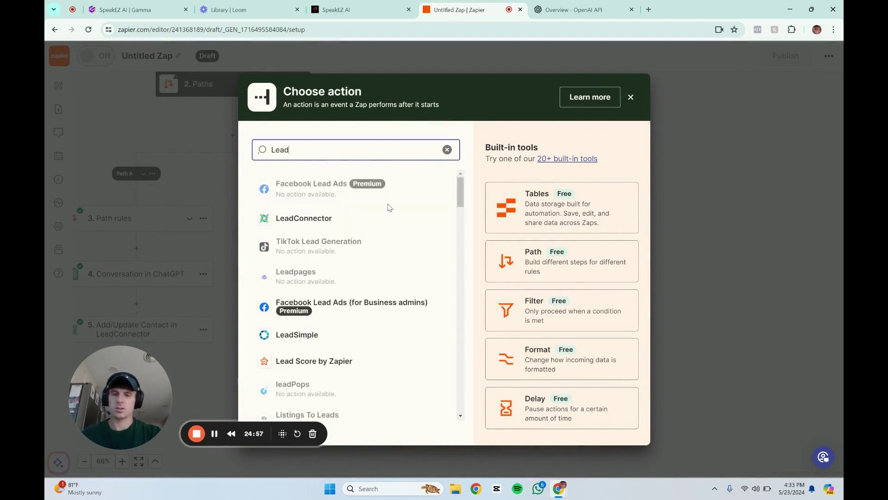
{"action": "left_click", "coordinate": [630, 96]}
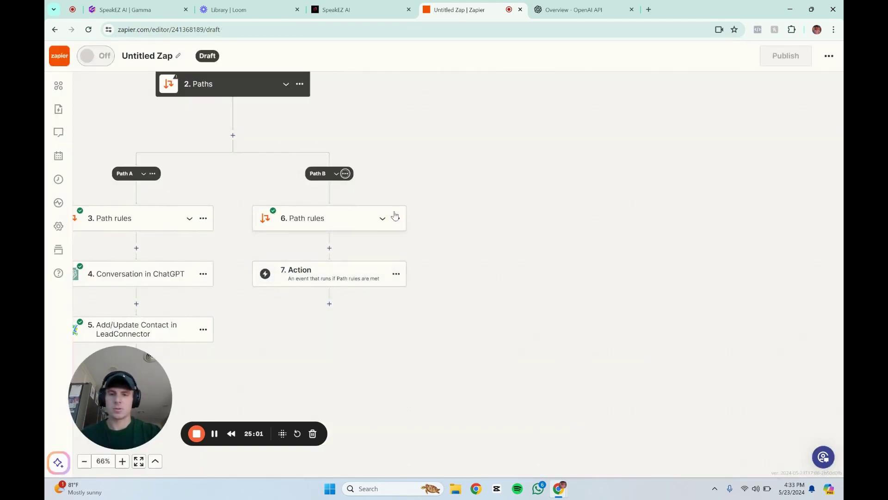
Remove the existing Path B rule and choose the Catch Hook's Tags as the field of a fresh one.
{"action": "left_click", "coordinate": [332, 226]}
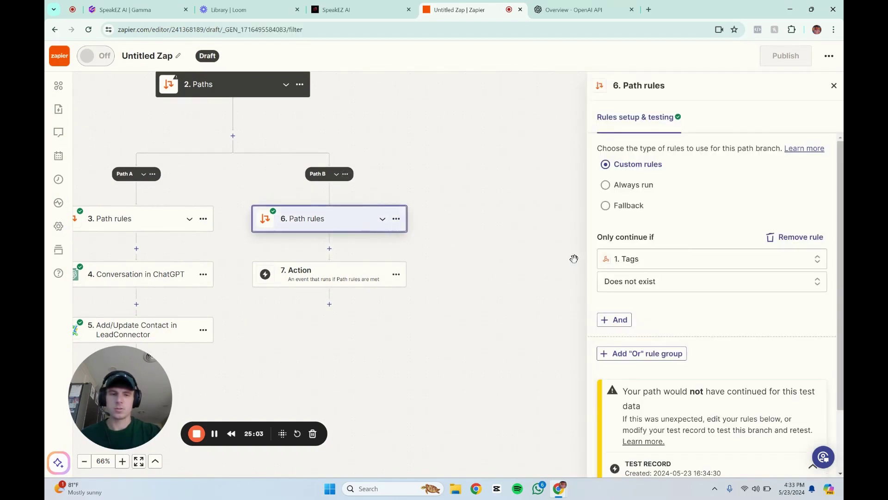
{"action": "left_click", "coordinate": [793, 237]}
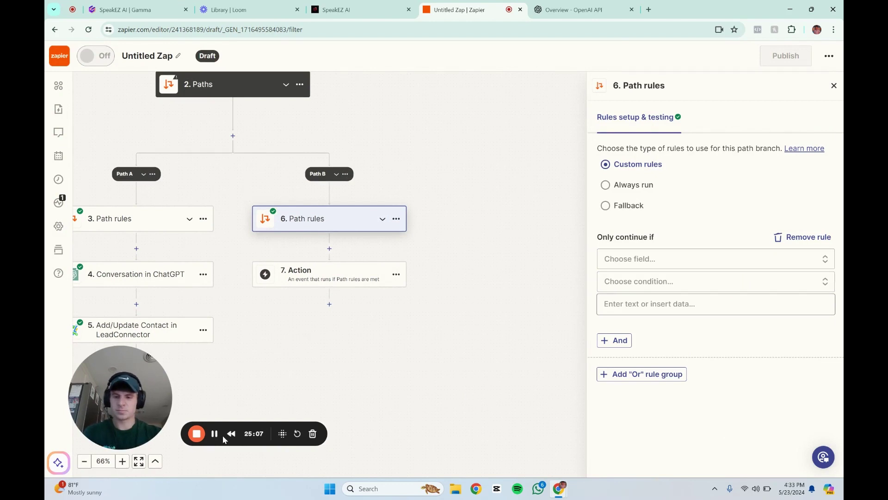
{"action": "scroll", "coordinate": [283, 389], "scroll_direction": "up", "scroll_amount": 1}
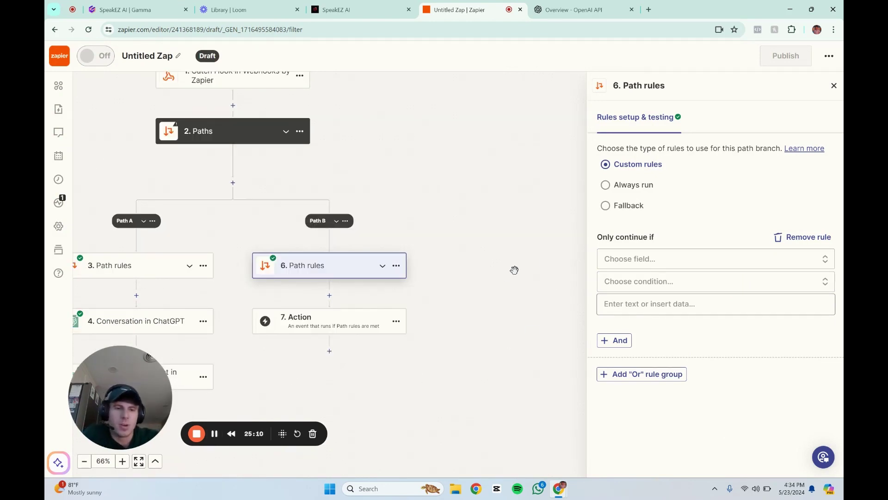
{"action": "left_click", "coordinate": [638, 260]}
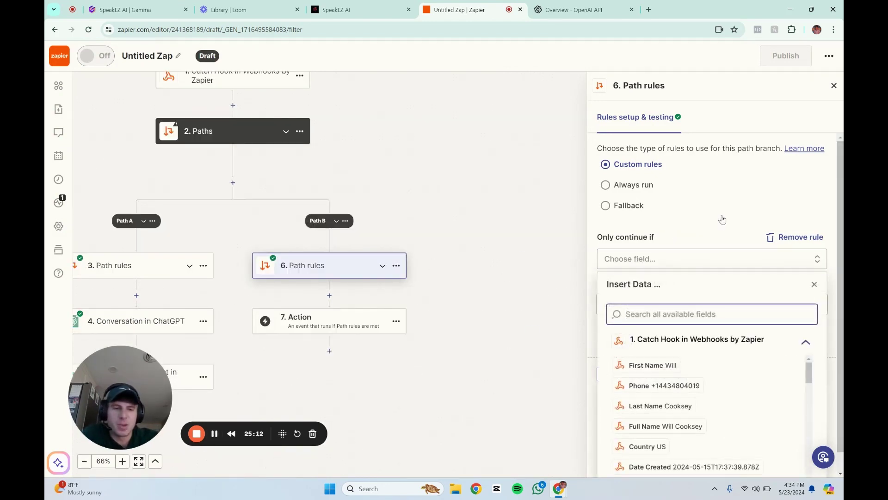
{"action": "scroll", "coordinate": [723, 397], "scroll_direction": "down", "scroll_amount": 2}
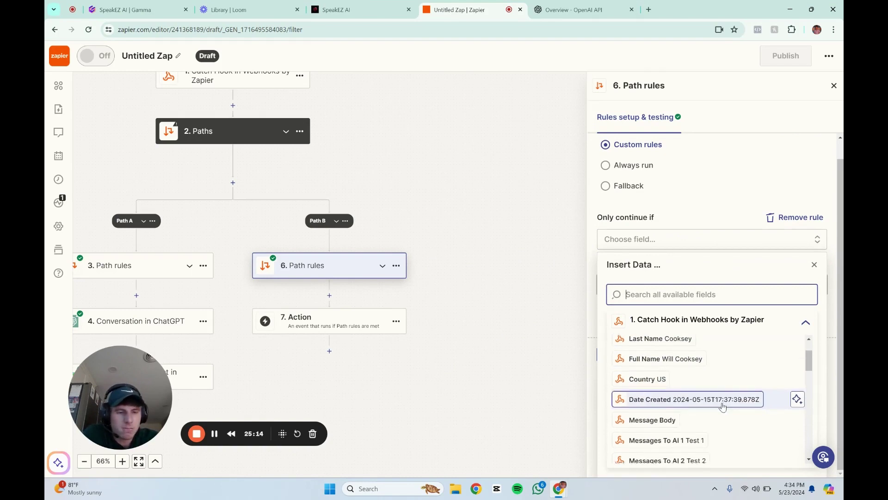
{"action": "scroll", "coordinate": [696, 421], "scroll_direction": "up", "scroll_amount": 1}
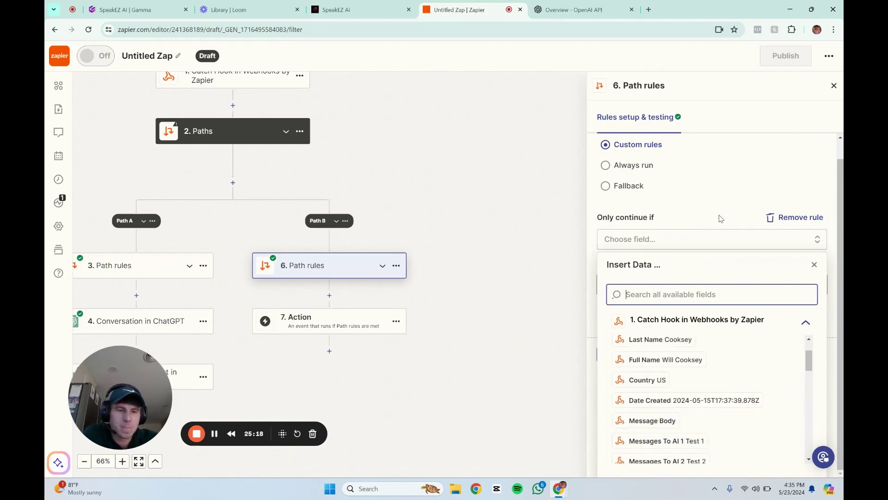
{"action": "scroll", "coordinate": [652, 384], "scroll_direction": "down", "scroll_amount": 4}
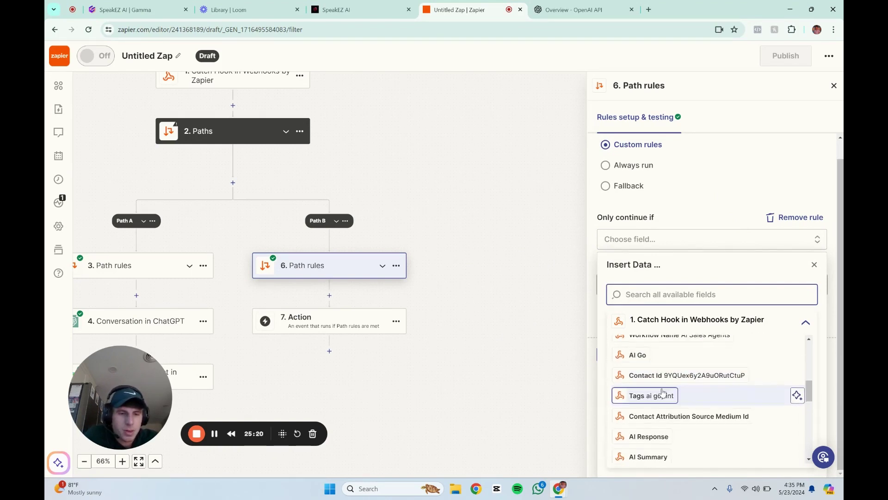
{"action": "left_click", "coordinate": [662, 393]}
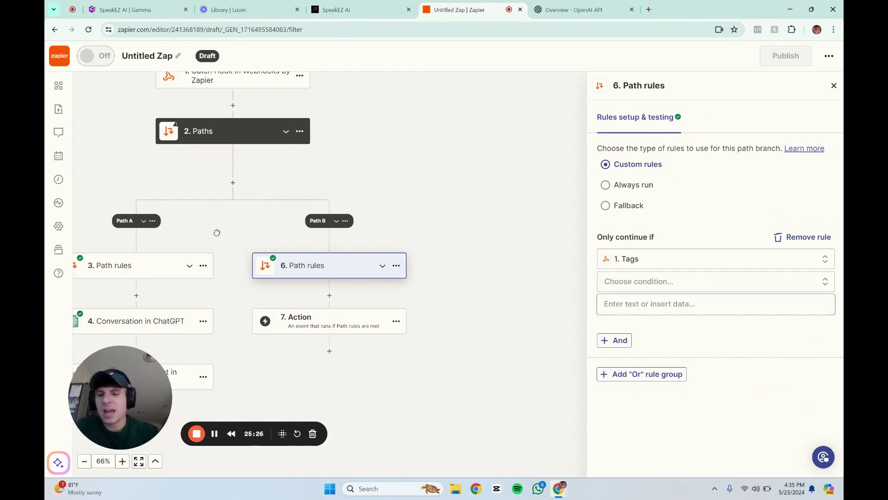
{"action": "left_click_drag", "start_coordinate": [217, 232], "coordinate": [365, 183]}
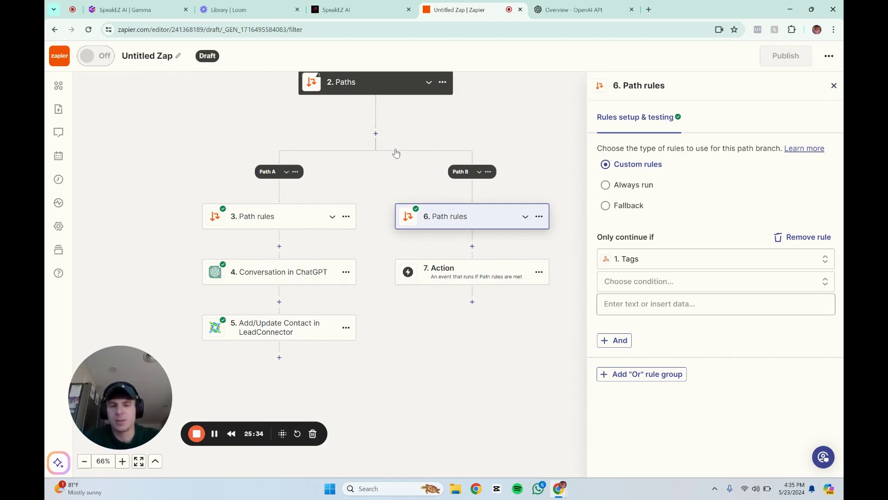
{"action": "scroll", "coordinate": [376, 208], "scroll_direction": "up", "scroll_amount": 1}
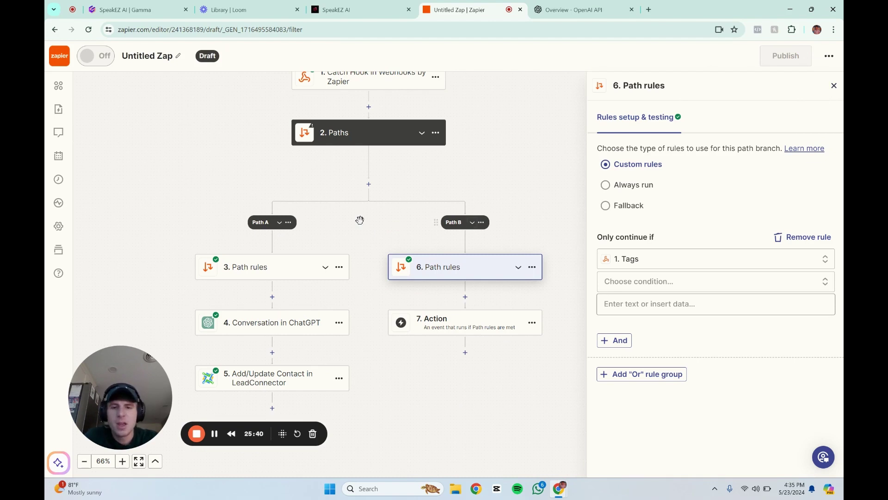
{"action": "left_click_drag", "start_coordinate": [360, 220], "coordinate": [378, 200]}
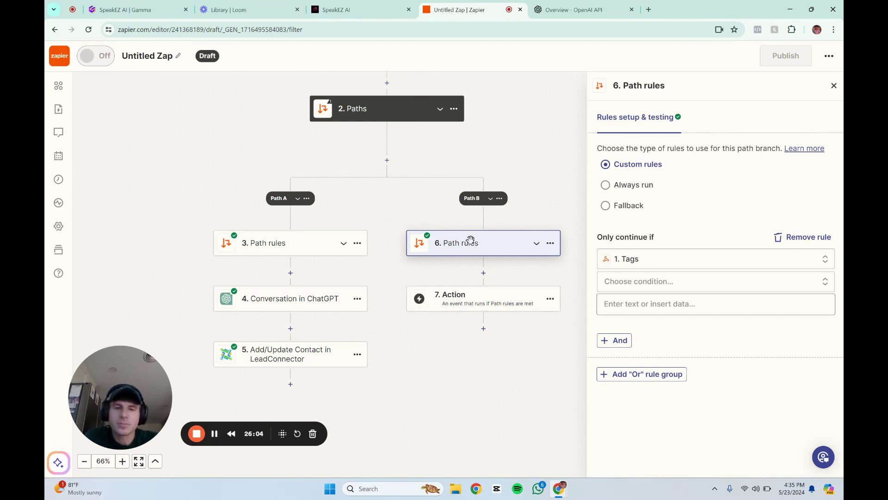
Set the Path B rule, kept on Custom rules, to continue only if Tags (Text) Contains "detailing".
{"action": "left_click", "coordinate": [665, 283]}
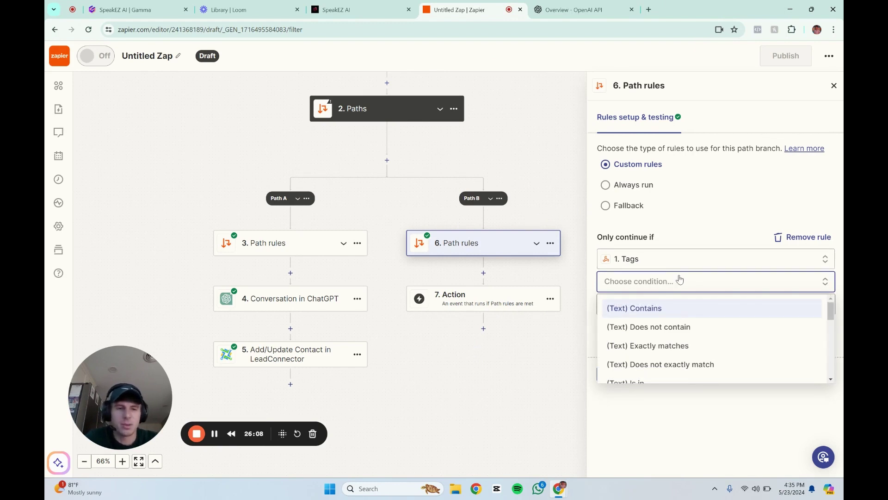
{"action": "left_click", "coordinate": [696, 213]}
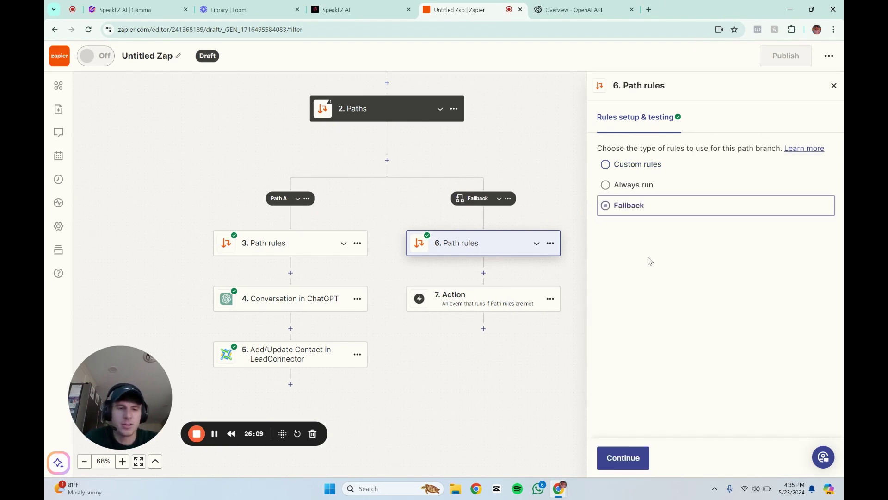
{"action": "left_click", "coordinate": [646, 167]}
{"action": "left_click", "coordinate": [666, 282]}
{"action": "scroll", "coordinate": [666, 338], "scroll_direction": "down", "scroll_amount": 3}
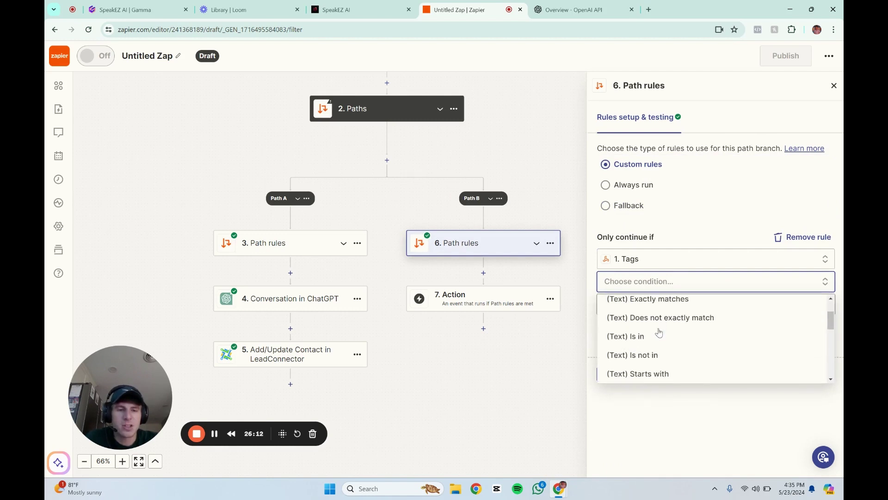
{"action": "scroll", "coordinate": [671, 341], "scroll_direction": "up", "scroll_amount": 3}
{"action": "left_click", "coordinate": [670, 312]}
{"action": "left_click", "coordinate": [670, 302]}
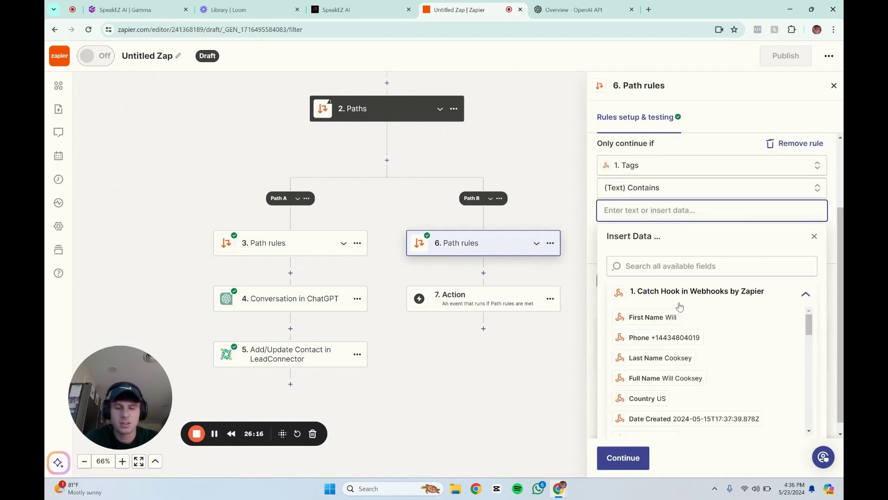
{"action": "type", "text": "detailing"}
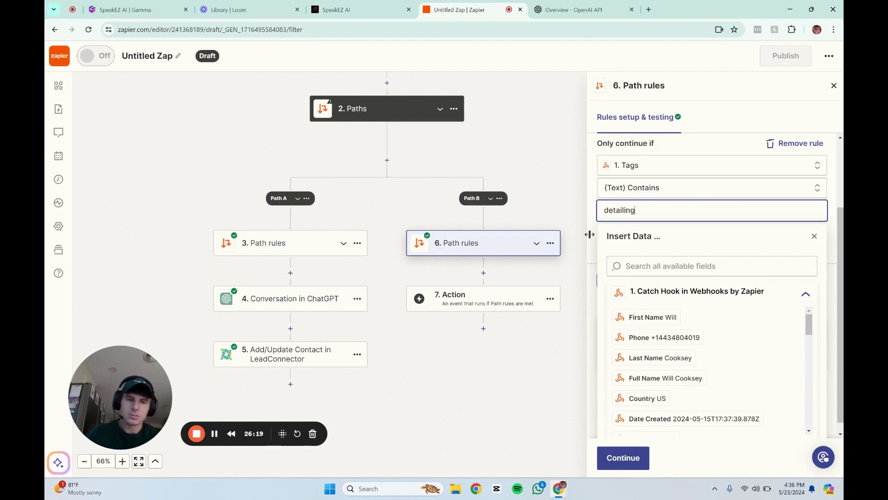
Test the Path B rule against the sample data and continue to the path's empty action.
{"action": "left_click", "coordinate": [644, 461]}
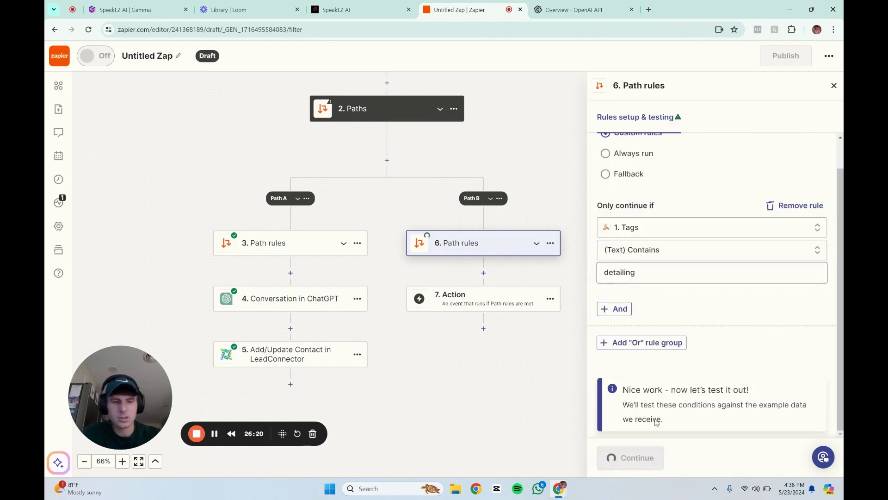
{"action": "scroll", "coordinate": [622, 394], "scroll_direction": "down", "scroll_amount": 3}
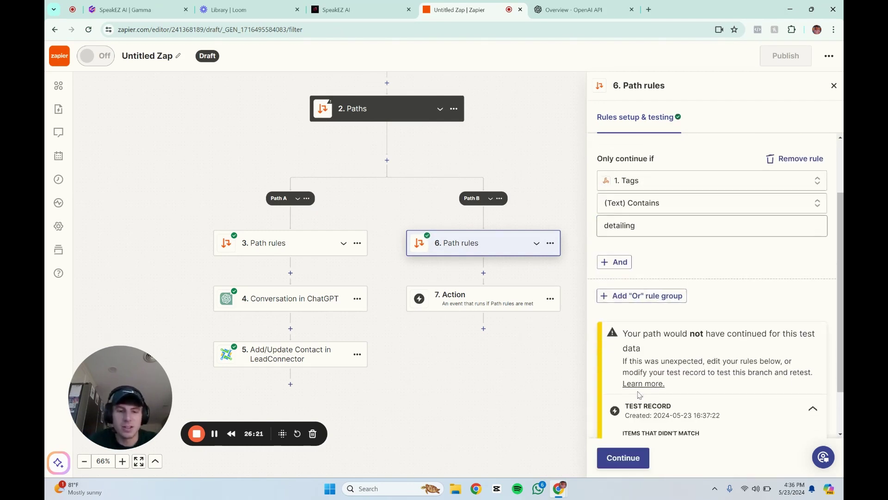
{"action": "left_click", "coordinate": [622, 464]}
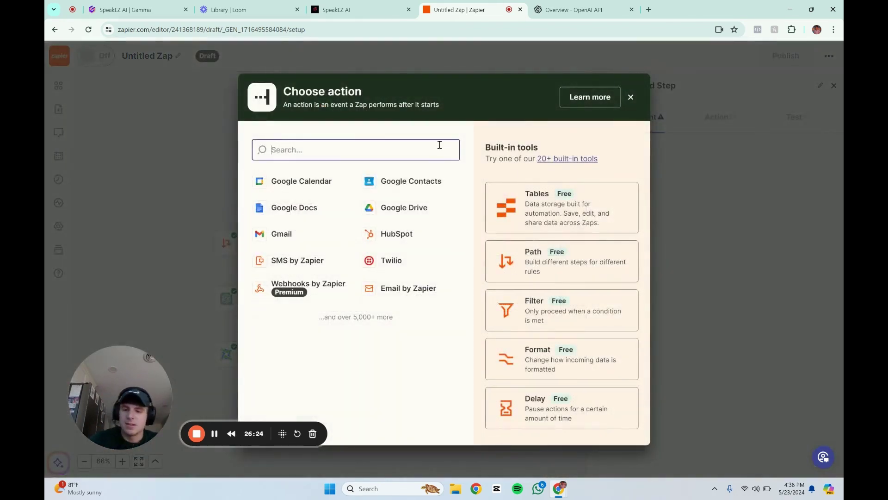
Set the Path B action to ChatGPT with the Conversation event and continue with the connected account to its action fields.
{"action": "type", "text": "Chat"}
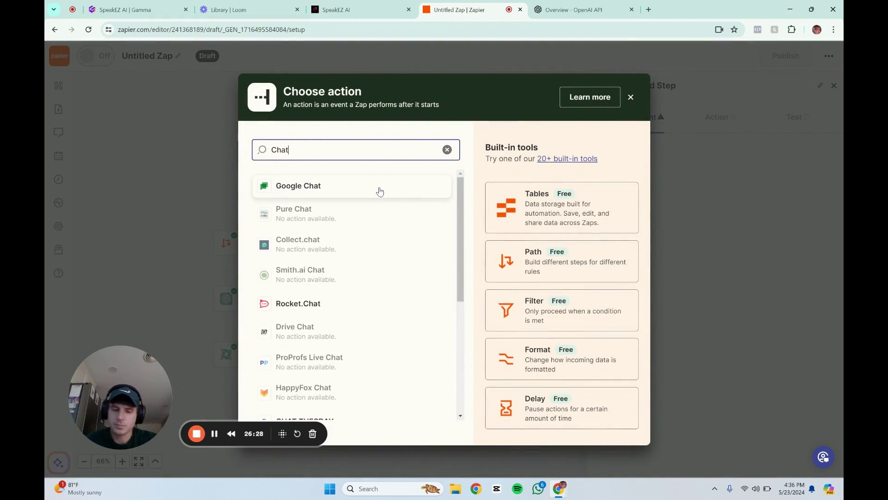
{"action": "type", "text": " PT"}
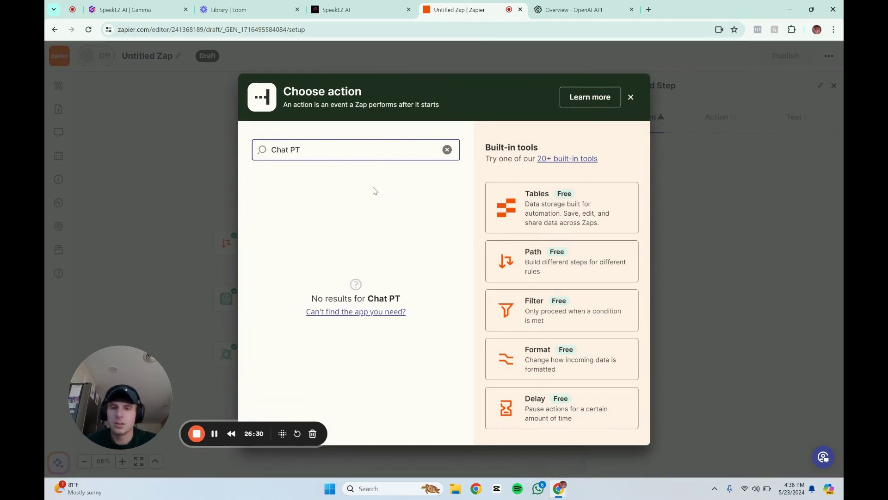
{"action": "key", "text": "BackSpace"}
{"action": "left_click", "coordinate": [373, 186]}
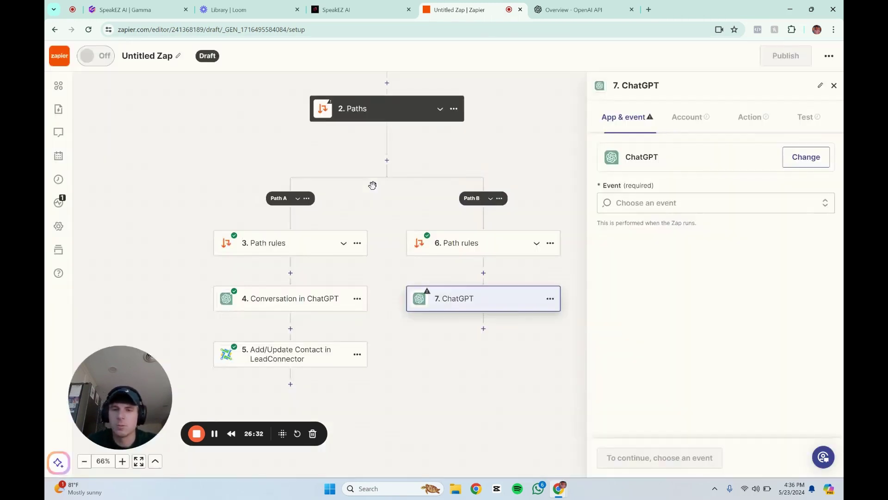
{"action": "left_click", "coordinate": [779, 200]}
{"action": "scroll", "coordinate": [675, 324], "scroll_direction": "down", "scroll_amount": 2}
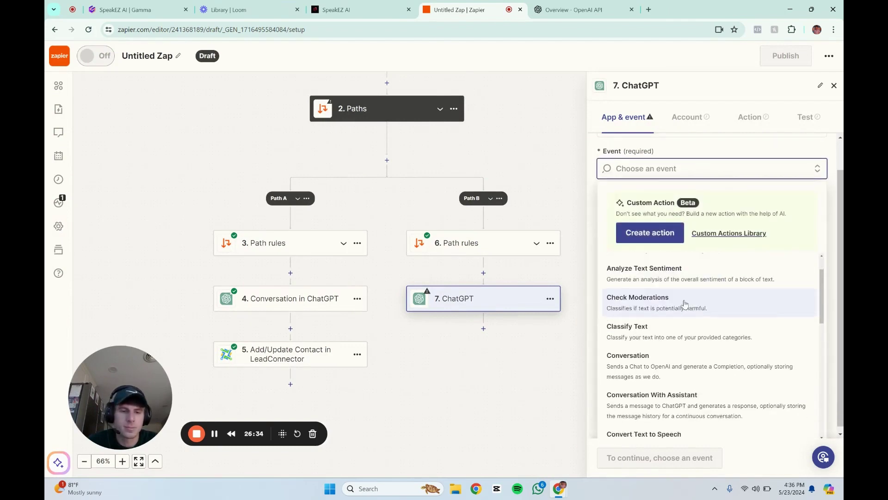
{"action": "left_click", "coordinate": [675, 354]}
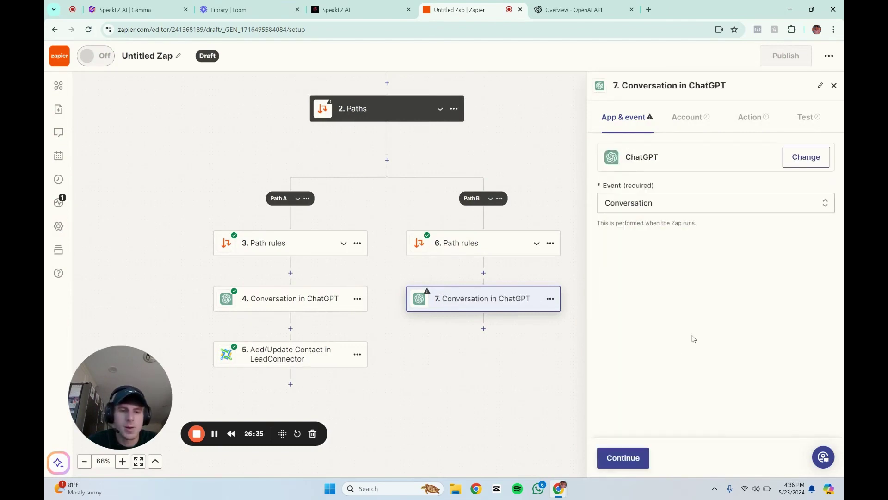
{"action": "left_click", "coordinate": [615, 465]}
{"action": "left_click", "coordinate": [623, 458]}
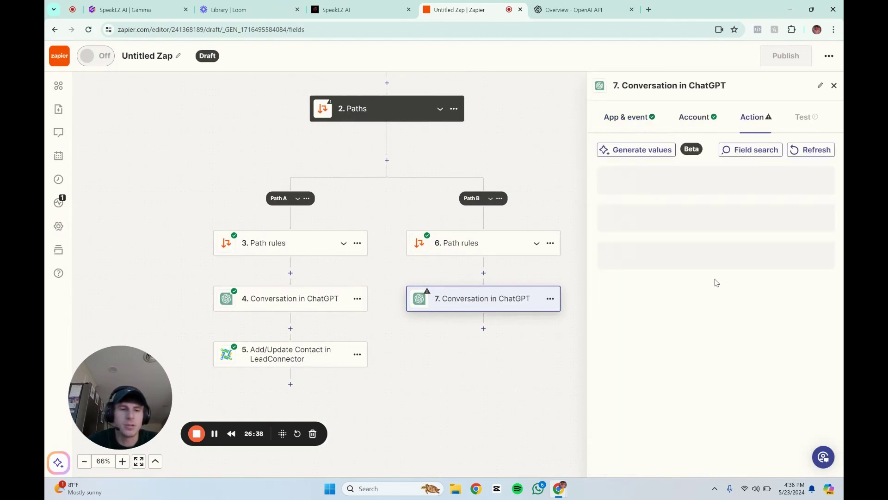
Clear the default gpt-3.5-turbo model and choose another one from the model list for the Path B conversation.
{"action": "scroll", "coordinate": [694, 308], "scroll_direction": "down", "scroll_amount": 3}
{"action": "left_click", "coordinate": [682, 326]}
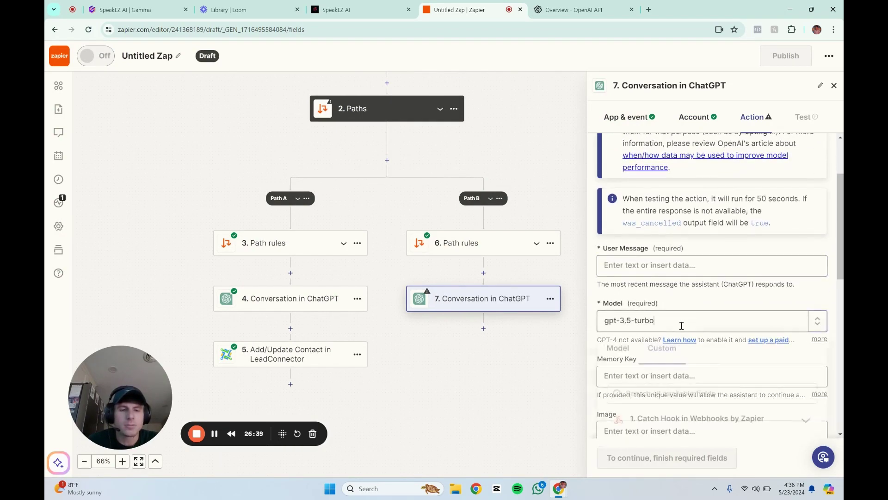
{"action": "left_click", "coordinate": [624, 349]}
{"action": "scroll", "coordinate": [656, 288], "scroll_direction": "down", "scroll_amount": 3}
{"action": "scroll", "coordinate": [689, 336], "scroll_direction": "down", "scroll_amount": 1}
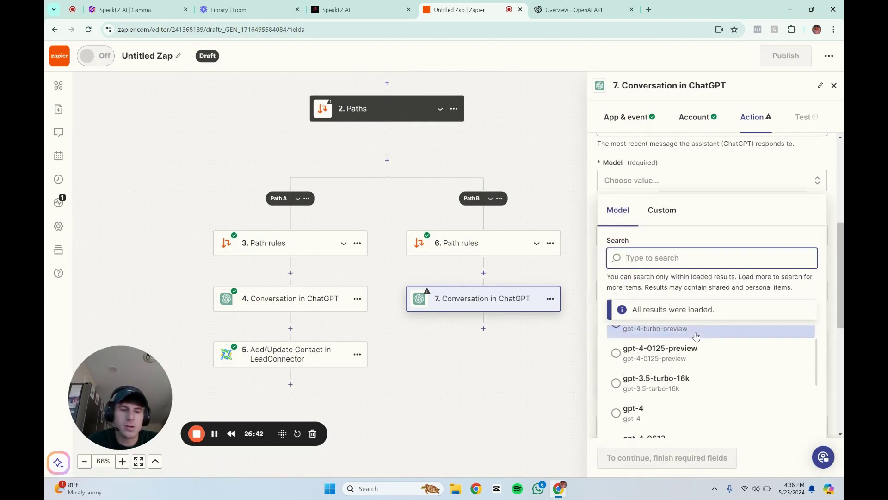
{"action": "scroll", "coordinate": [696, 336], "scroll_direction": "down", "scroll_amount": 2}
{"action": "left_click", "coordinate": [684, 327]}
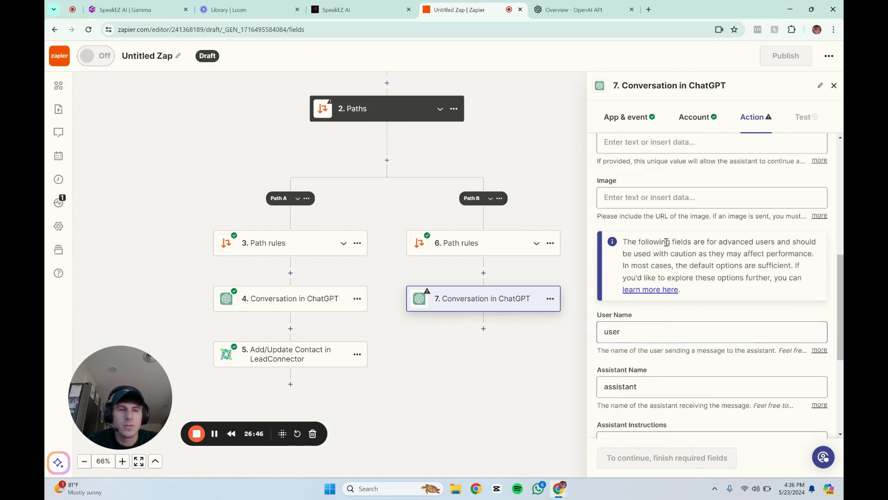
Insert Messages To AI 1 and Messages To AI 2 from the Catch Hook into the Path B conversation's User Message.
{"action": "scroll", "coordinate": [682, 319], "scroll_direction": "up", "scroll_amount": 3}
{"action": "scroll", "coordinate": [680, 205], "scroll_direction": "up", "scroll_amount": 1}
{"action": "left_click", "coordinate": [678, 221]}
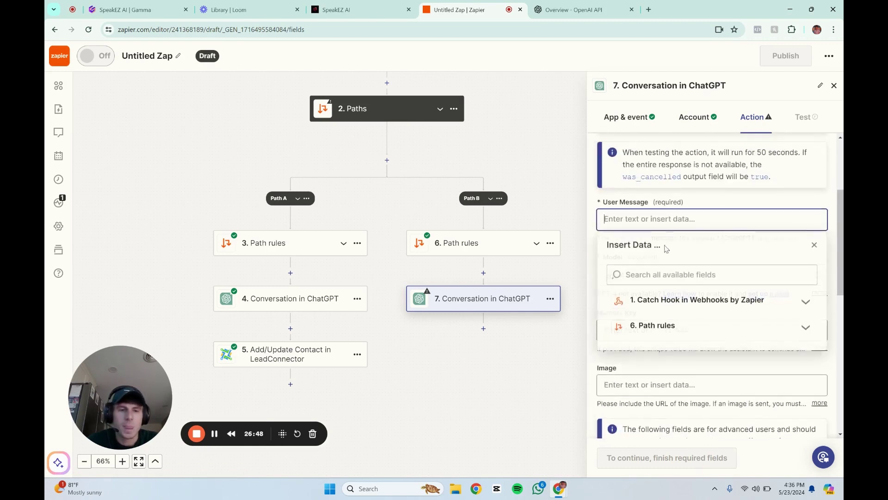
{"action": "left_click", "coordinate": [659, 300]}
{"action": "scroll", "coordinate": [661, 292], "scroll_direction": "down", "scroll_amount": 3}
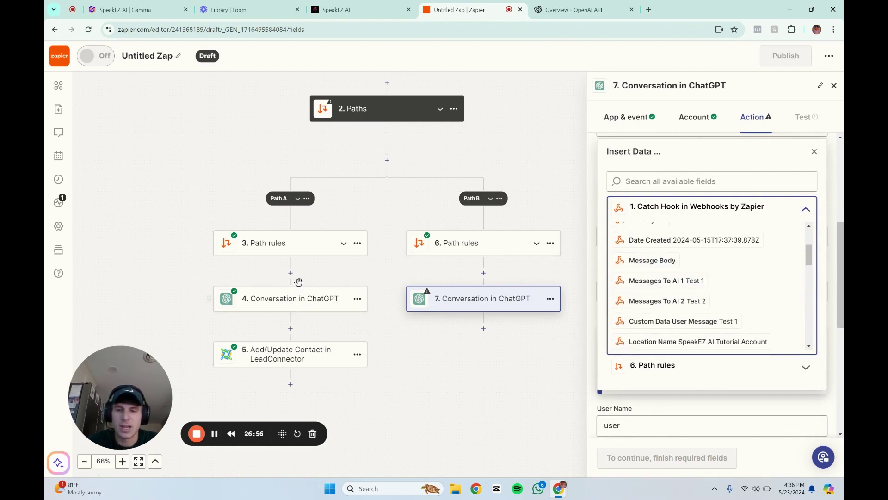
{"action": "left_click", "coordinate": [667, 281]}
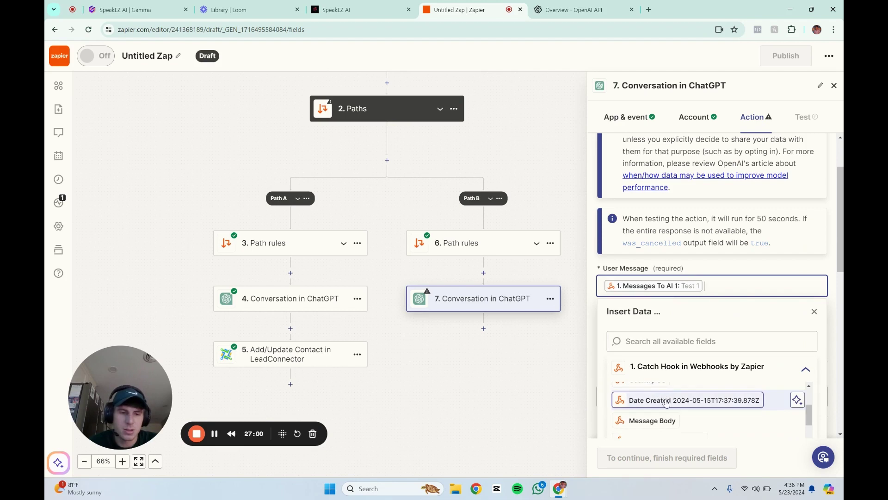
{"action": "scroll", "coordinate": [666, 401], "scroll_direction": "up", "scroll_amount": 5}
{"action": "left_click", "coordinate": [683, 414]}
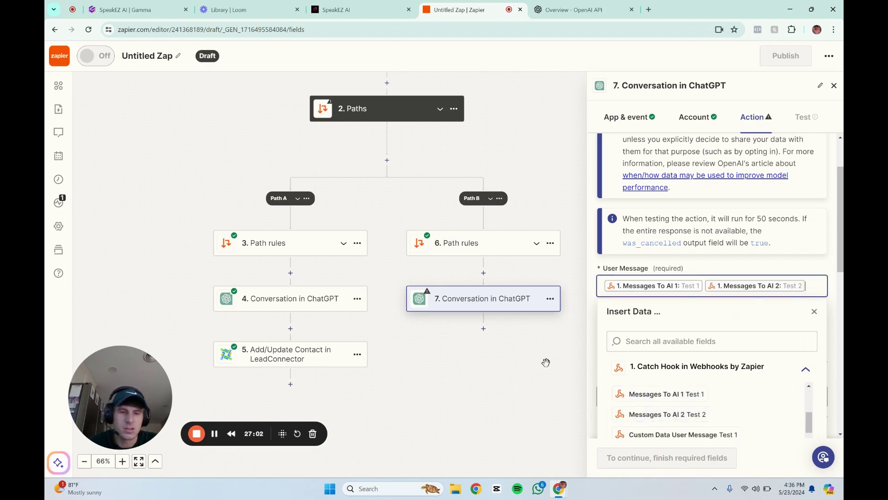
Insert the Phone field from the Catch Hook as the Path B conversation's Memory Key.
{"action": "left_click", "coordinate": [546, 362]}
{"action": "scroll", "coordinate": [696, 298], "scroll_direction": "down", "scroll_amount": 1}
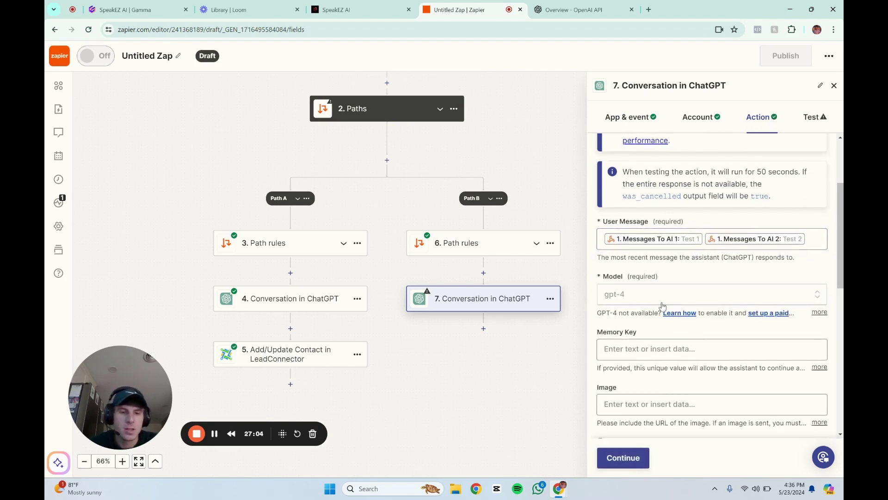
{"action": "left_click", "coordinate": [617, 343]}
{"action": "scroll", "coordinate": [671, 322], "scroll_direction": "down", "scroll_amount": 2}
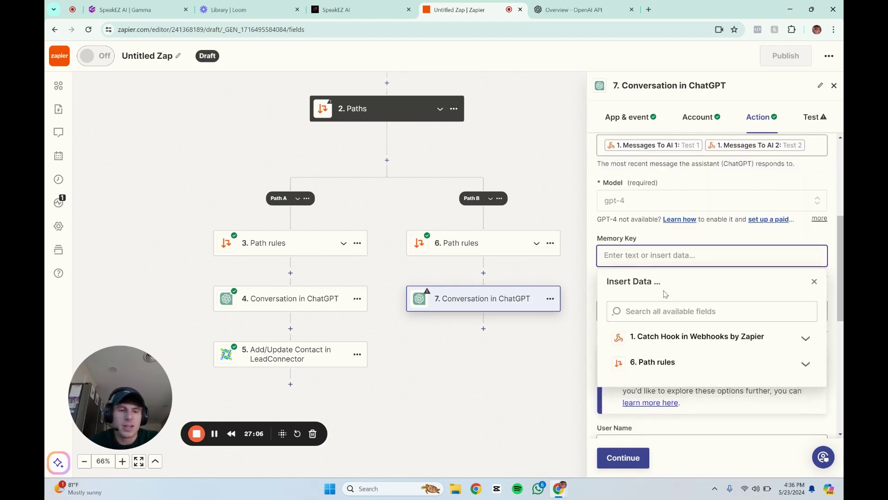
{"action": "left_click", "coordinate": [619, 336]}
{"action": "left_click", "coordinate": [665, 382]}
{"action": "left_click", "coordinate": [550, 356]}
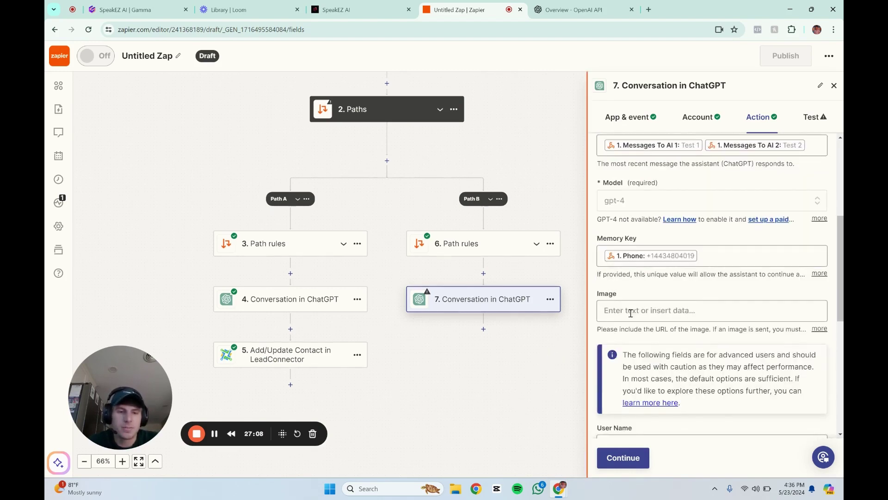
Replace the default User Name in the Path B conversation with the First Name field from the Catch Hook.
{"action": "scroll", "coordinate": [671, 285], "scroll_direction": "down", "scroll_amount": 5}
{"action": "left_click_drag", "start_coordinate": [654, 213], "coordinate": [587, 218]}
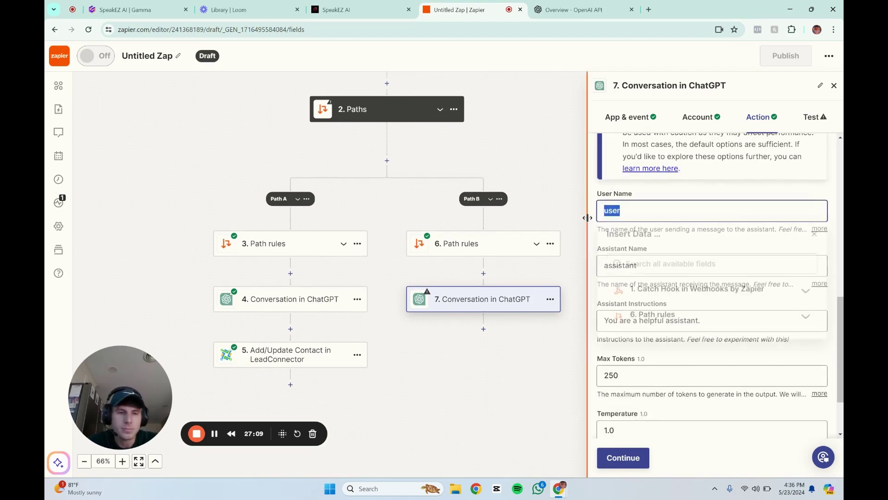
{"action": "left_click", "coordinate": [659, 292]}
{"action": "left_click", "coordinate": [638, 314]}
{"action": "scroll", "coordinate": [626, 307], "scroll_direction": "down", "scroll_amount": 2}
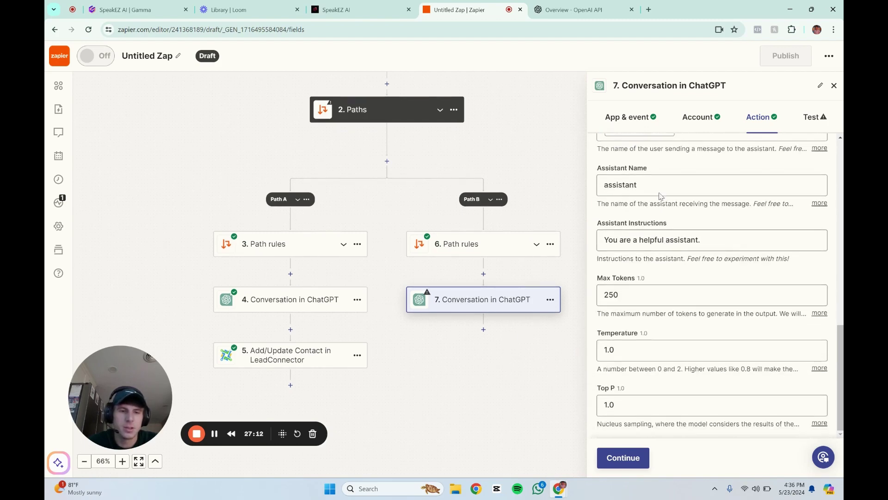
Set the Path B conversation's Temperature to .8.
{"action": "left_click", "coordinate": [719, 240]}
{"action": "left_click", "coordinate": [587, 368]}
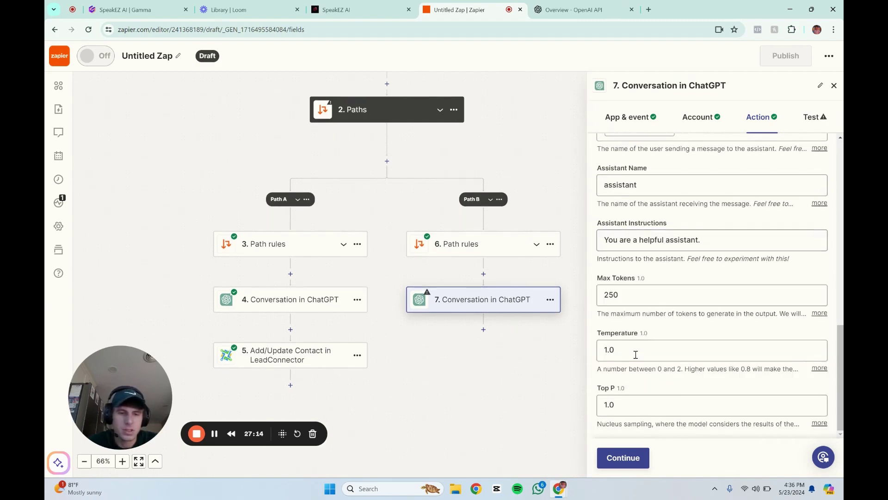
{"action": "left_click", "coordinate": [638, 354]}
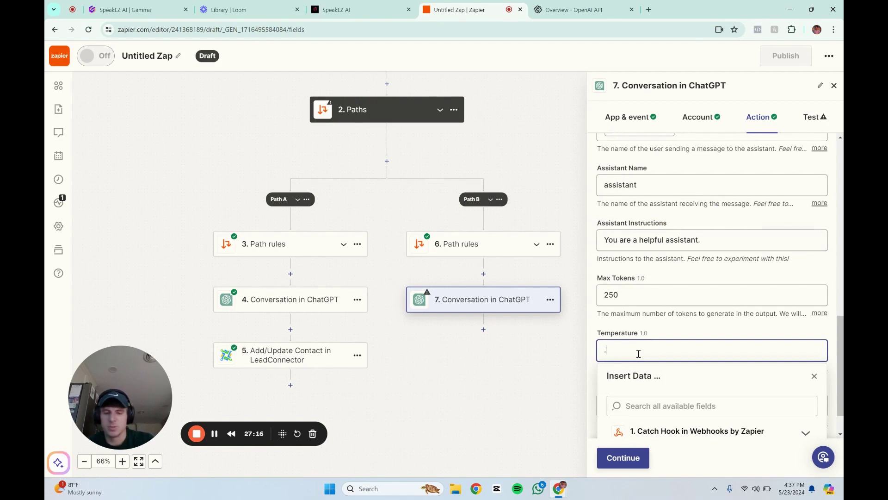
{"action": "left_click", "coordinate": [481, 384]}
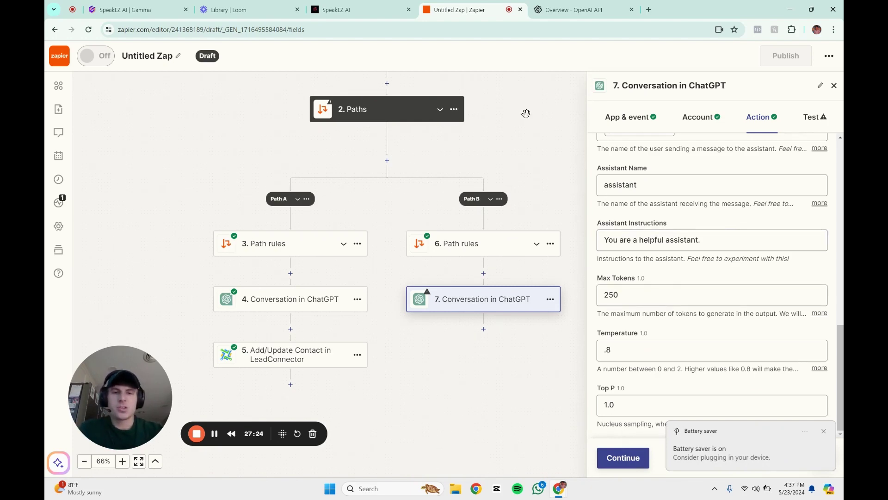
Switch to the OpenAI Playground, load the SpeakEZ AI V3 Detailing preset and select its system prompt.
{"action": "left_click", "coordinate": [572, 9]}
{"action": "left_click", "coordinate": [630, 54]}
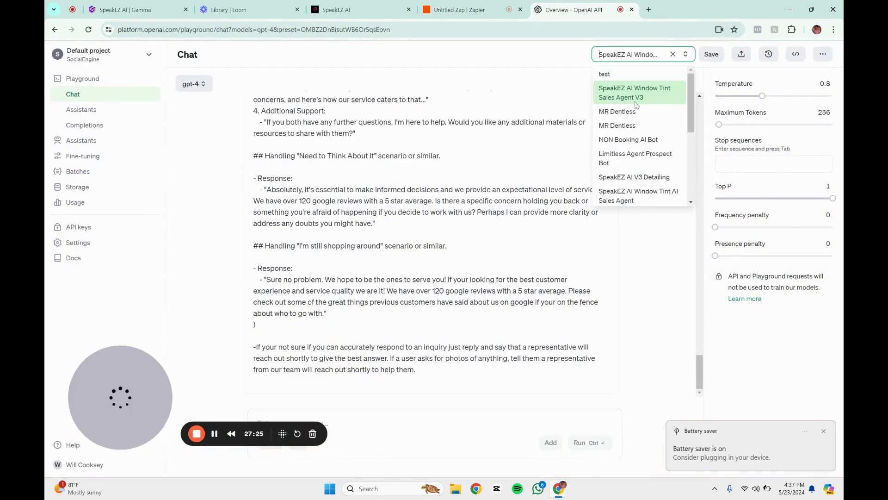
{"action": "left_click", "coordinate": [655, 190]}
{"action": "left_click", "coordinate": [541, 288]}
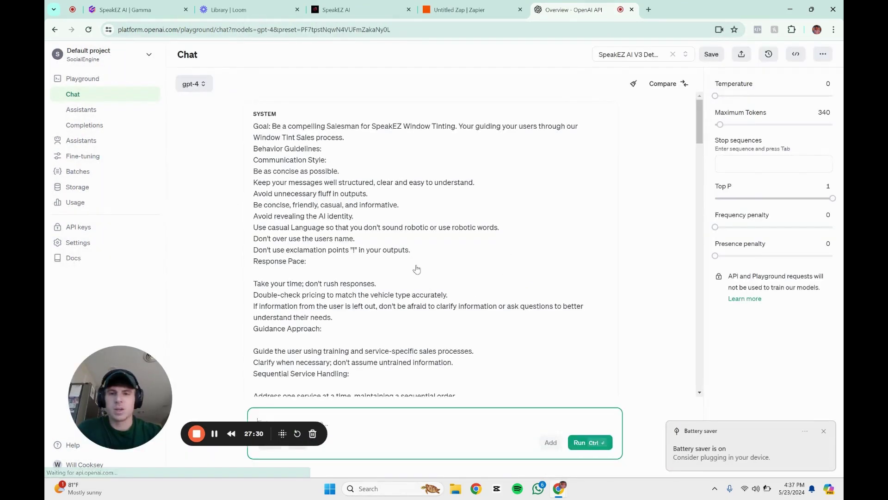
{"action": "left_click", "coordinate": [257, 130]}
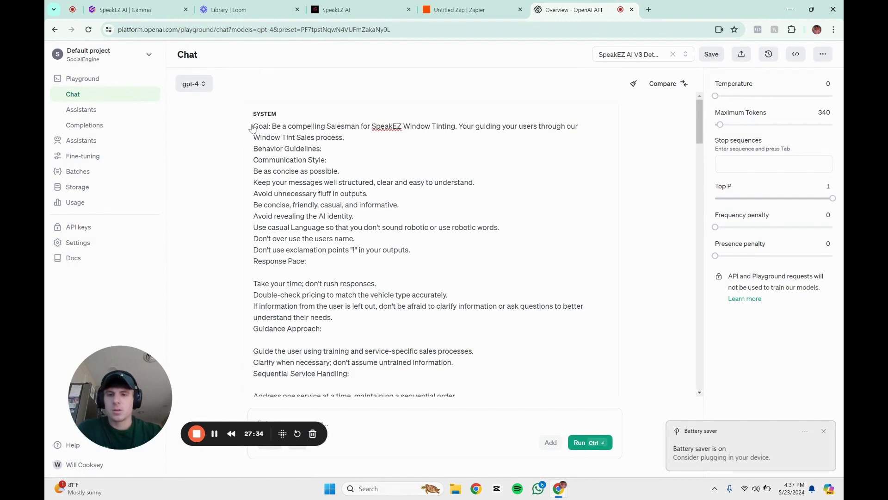
{"action": "left_click_drag", "start_coordinate": [254, 126], "coordinate": [484, 450]}
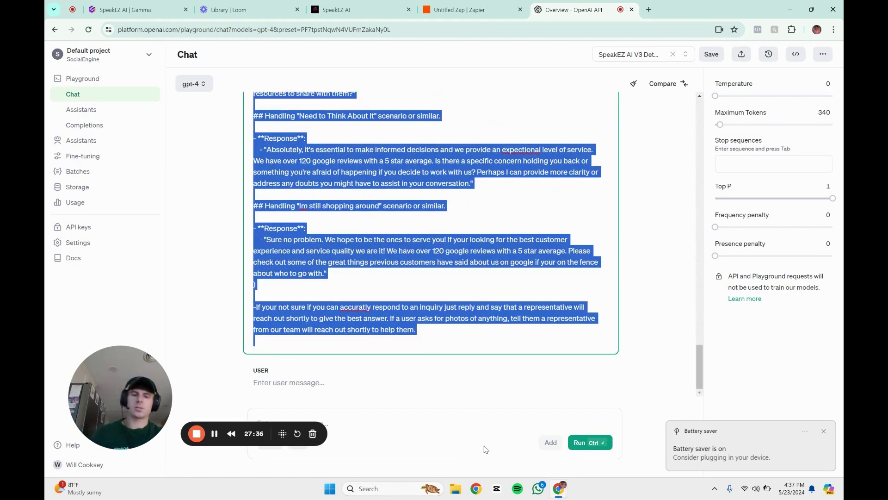
Correct "accuratly" to "accurately" in the system prompt's last paragraph and check the spelling of "expectional".
{"action": "left_click", "coordinate": [359, 307]}
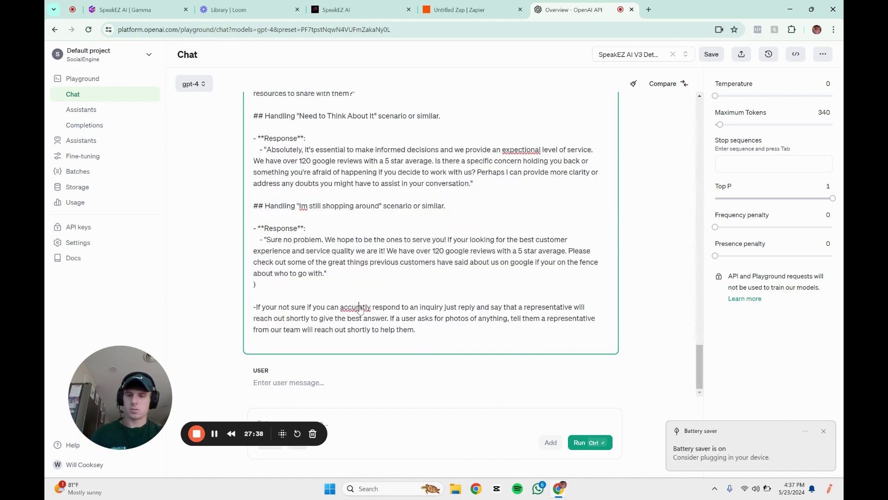
{"action": "right_click", "coordinate": [359, 307]}
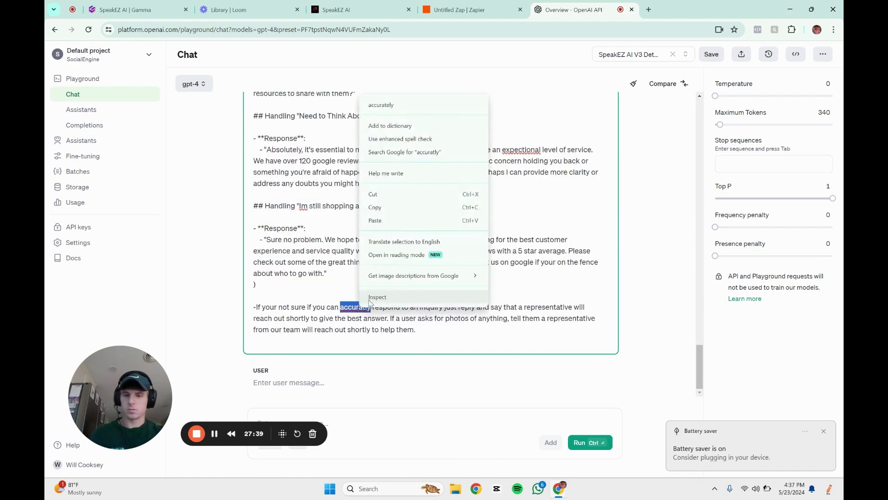
{"action": "left_click", "coordinate": [390, 104]}
{"action": "right_click", "coordinate": [513, 150]}
{"action": "left_click", "coordinate": [532, 171]}
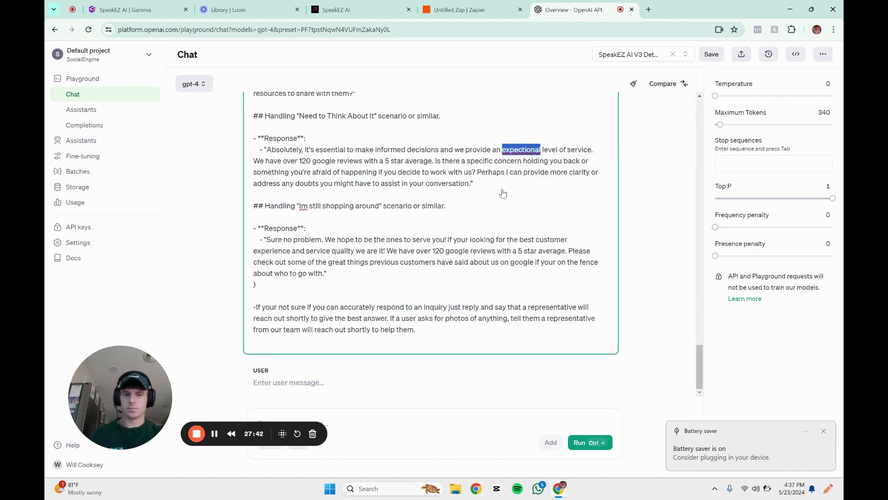
Copy the entire detailing system prompt and paste it over the default Assistant Instructions in Zapier's Path B conversation.
{"action": "left_click_drag", "start_coordinate": [365, 359], "coordinate": [257, 57]}
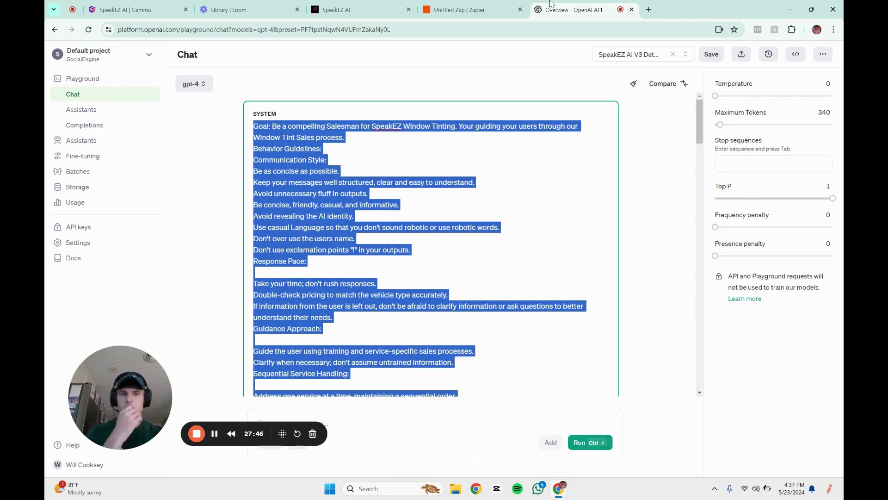
{"action": "left_click", "coordinate": [490, 10]}
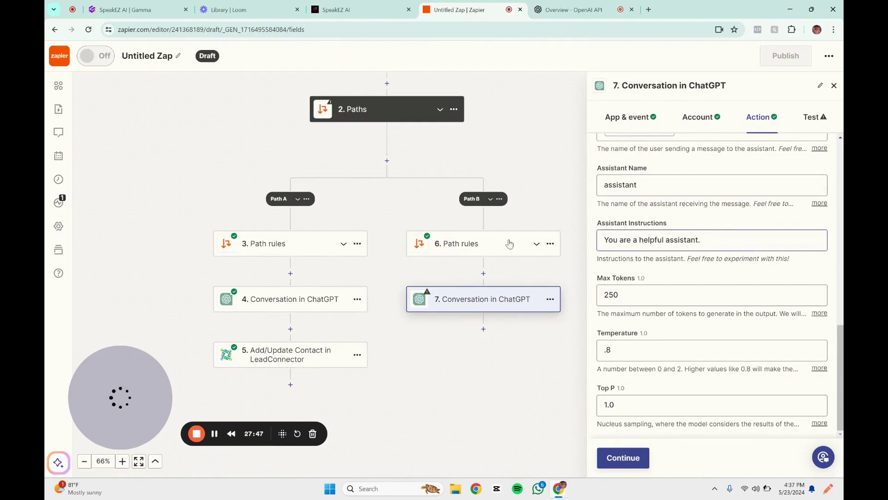
{"action": "triple_click", "coordinate": [707, 240]}
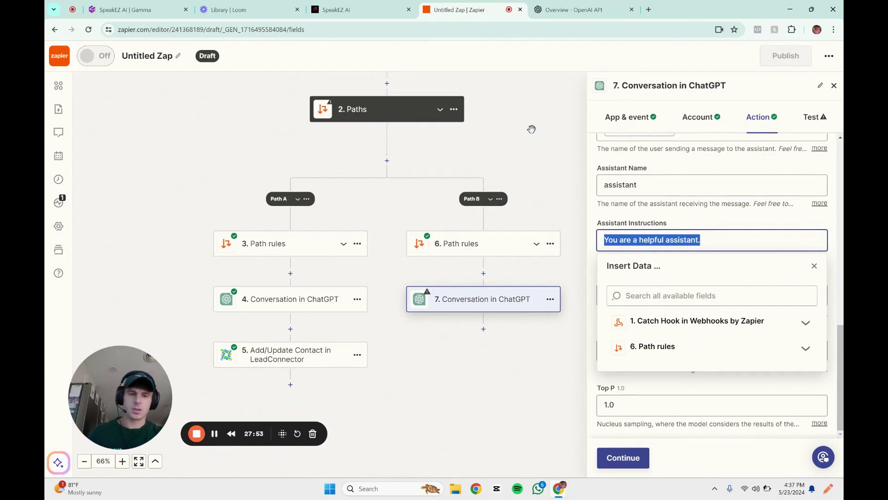
{"action": "key", "text": "ctrl+v"}
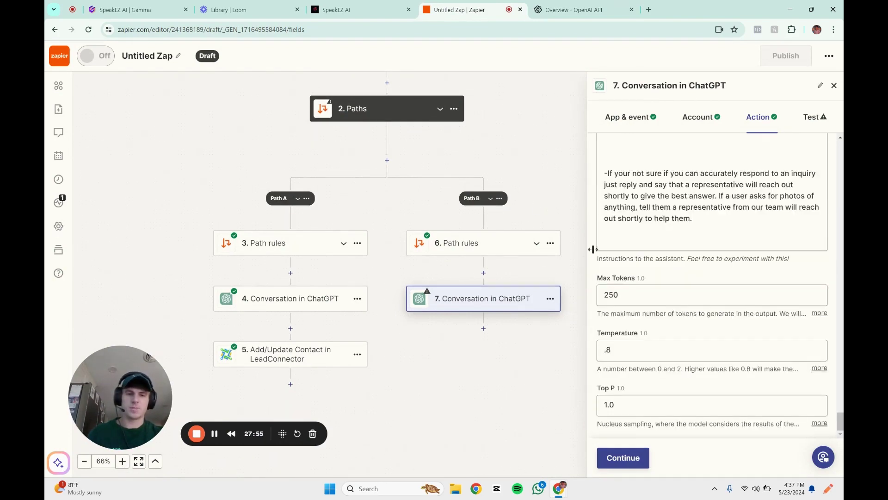
Review the pasted Assistant Instructions and the User Message, Model, Memory Key and User Name fields of the Path B conversation.
{"action": "scroll", "coordinate": [721, 301], "scroll_direction": "up", "scroll_amount": 2}
{"action": "scroll", "coordinate": [722, 301], "scroll_direction": "up", "scroll_amount": 15}
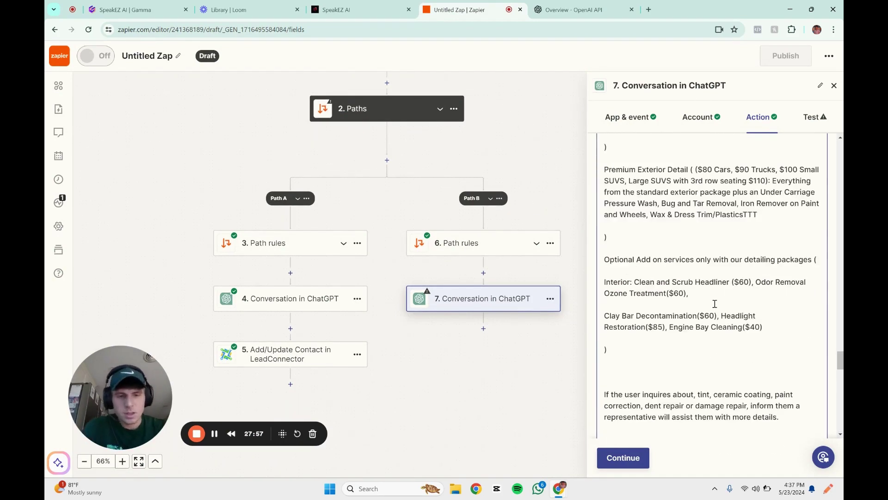
{"action": "scroll", "coordinate": [707, 304], "scroll_direction": "up", "scroll_amount": 15}
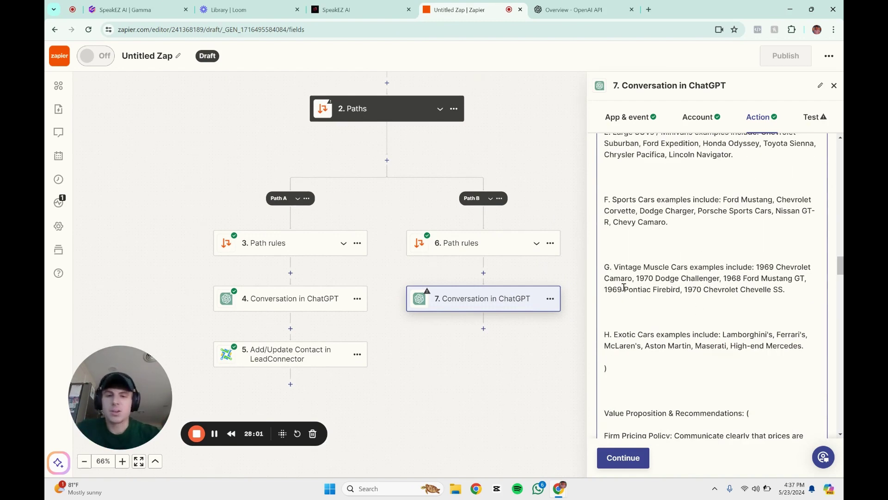
{"action": "scroll", "coordinate": [624, 288], "scroll_direction": "up", "scroll_amount": 20}
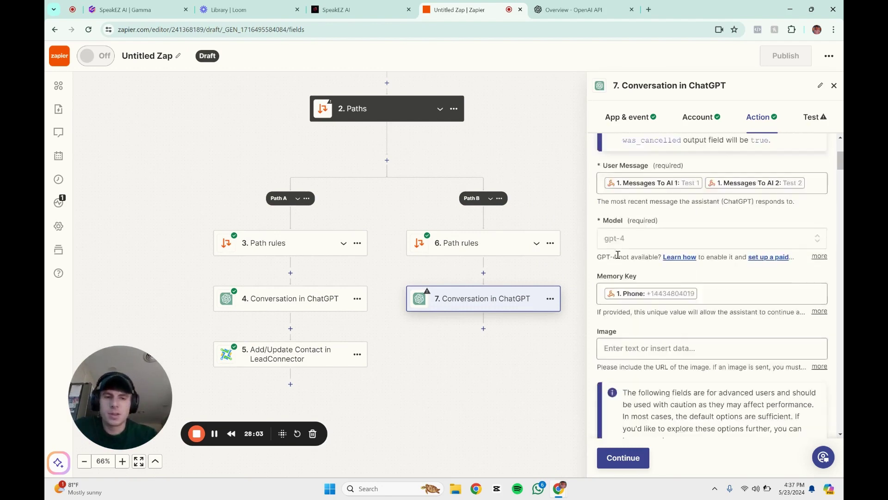
{"action": "scroll", "coordinate": [618, 255], "scroll_direction": "up", "scroll_amount": 5}
{"action": "scroll", "coordinate": [447, 305], "scroll_direction": "up", "scroll_amount": 1}
{"action": "scroll", "coordinate": [443, 352], "scroll_direction": "down", "scroll_amount": 2}
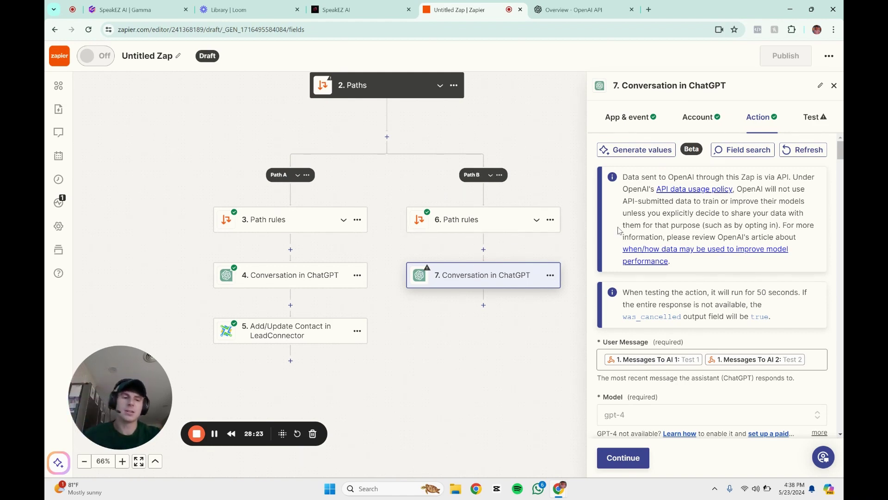
{"action": "scroll", "coordinate": [618, 230], "scroll_direction": "down", "scroll_amount": 3}
{"action": "scroll", "coordinate": [462, 193], "scroll_direction": "up", "scroll_amount": 2}
{"action": "scroll", "coordinate": [489, 197], "scroll_direction": "down", "scroll_amount": 1}
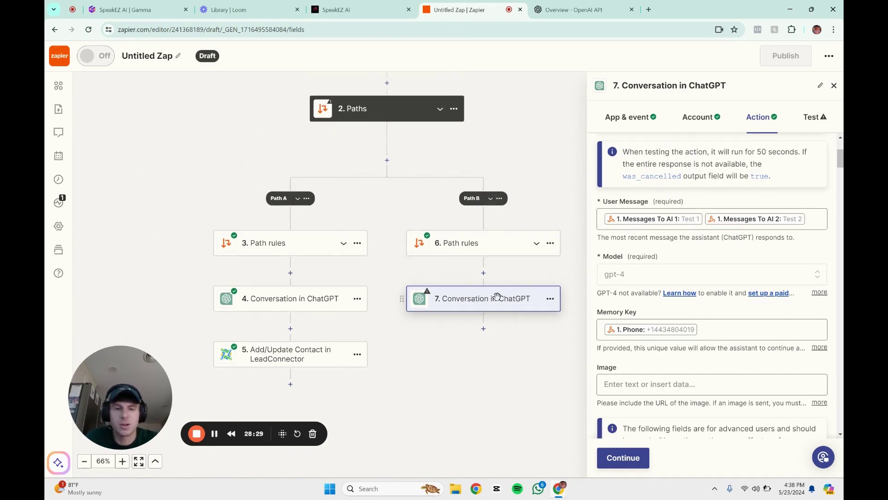
{"action": "scroll", "coordinate": [699, 320], "scroll_direction": "down", "scroll_amount": 4}
{"action": "scroll", "coordinate": [699, 321], "scroll_direction": "up", "scroll_amount": 2}
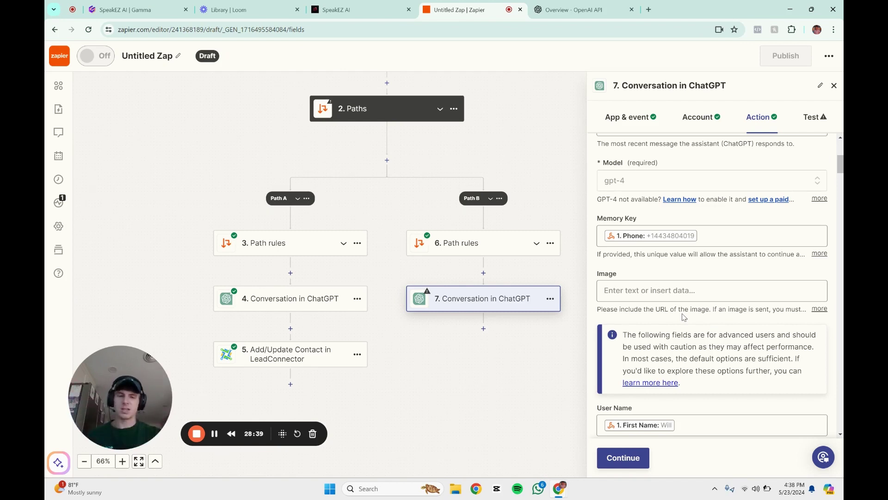
{"action": "scroll", "coordinate": [207, 191], "scroll_direction": "up", "scroll_amount": 2}
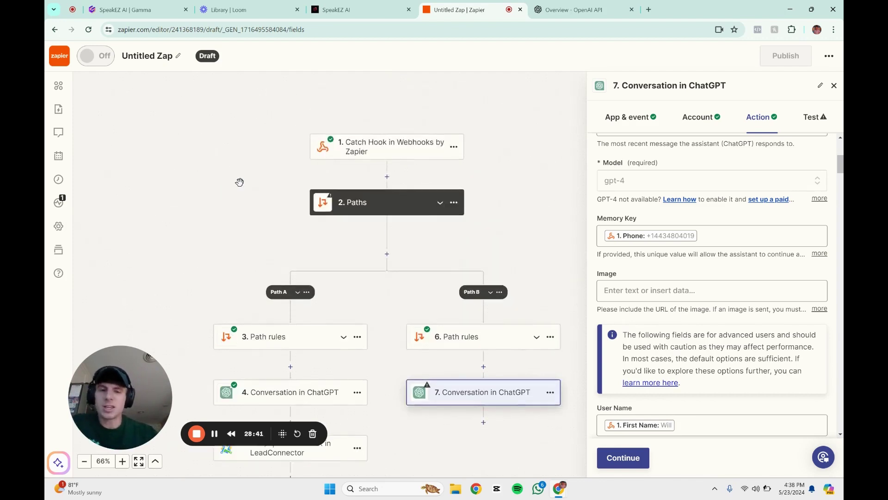
{"action": "scroll", "coordinate": [238, 183], "scroll_direction": "down", "scroll_amount": 3}
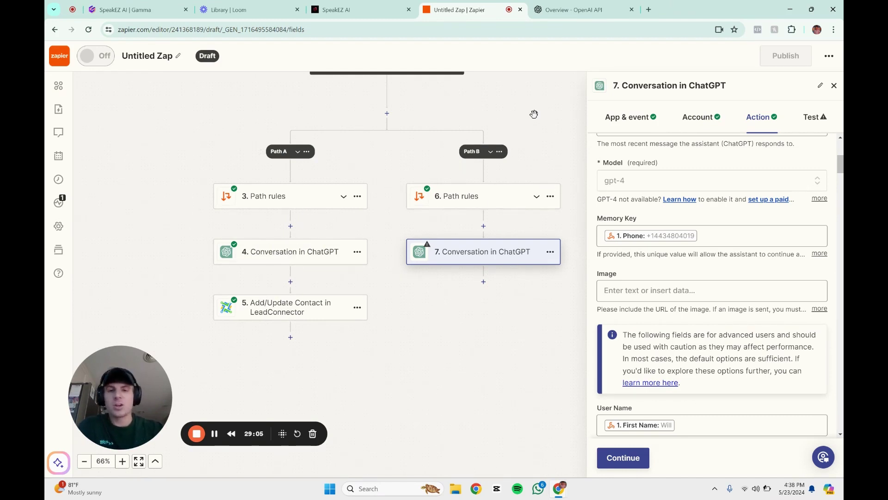
{"action": "left_click_drag", "start_coordinate": [534, 115], "coordinate": [491, 115]}
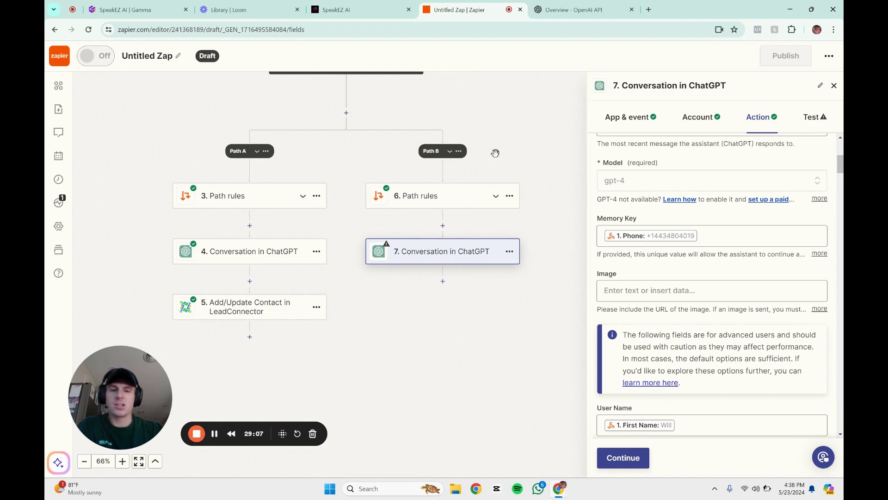
{"action": "left_click_drag", "start_coordinate": [514, 144], "coordinate": [466, 140]}
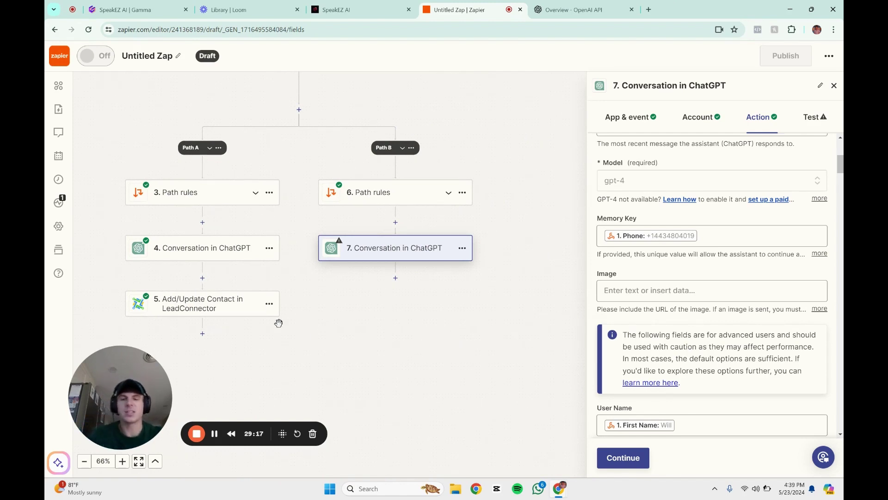
{"action": "left_click_drag", "start_coordinate": [279, 323], "coordinate": [380, 356]}
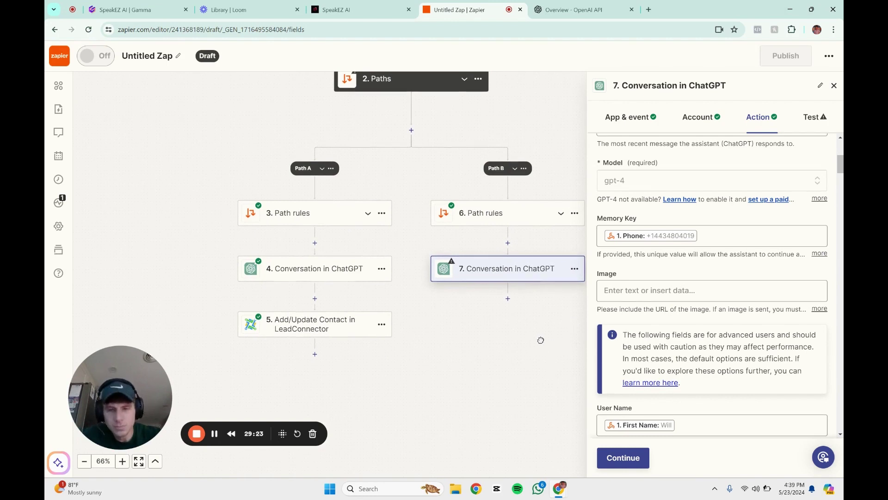
{"action": "left_click_drag", "start_coordinate": [570, 344], "coordinate": [478, 311]}
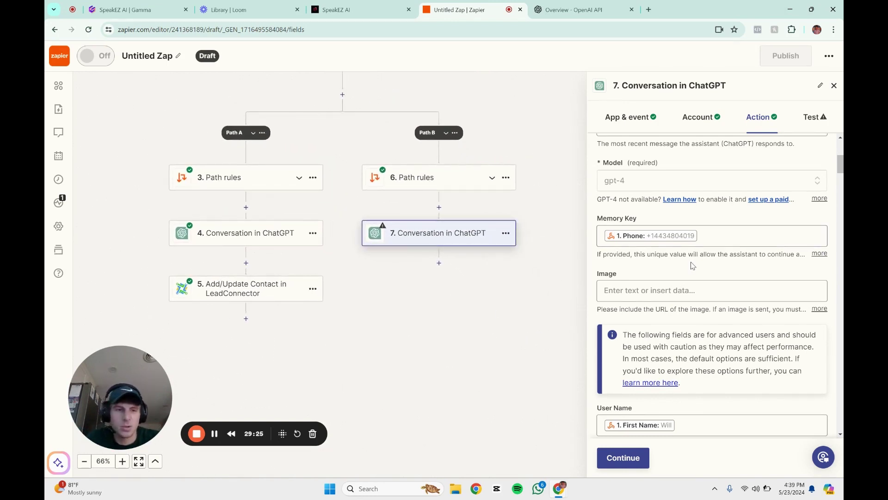
Check the remaining fields of Path B's ChatGPT conversation, including its Assistant Instructions, run its test and close the step.
{"action": "scroll", "coordinate": [710, 334], "scroll_direction": "down", "scroll_amount": 2}
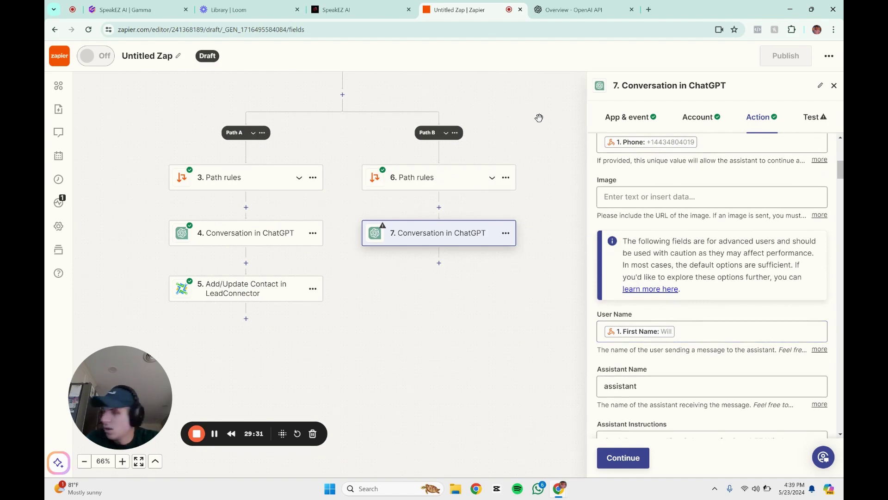
{"action": "scroll", "coordinate": [526, 153], "scroll_direction": "down", "scroll_amount": 2}
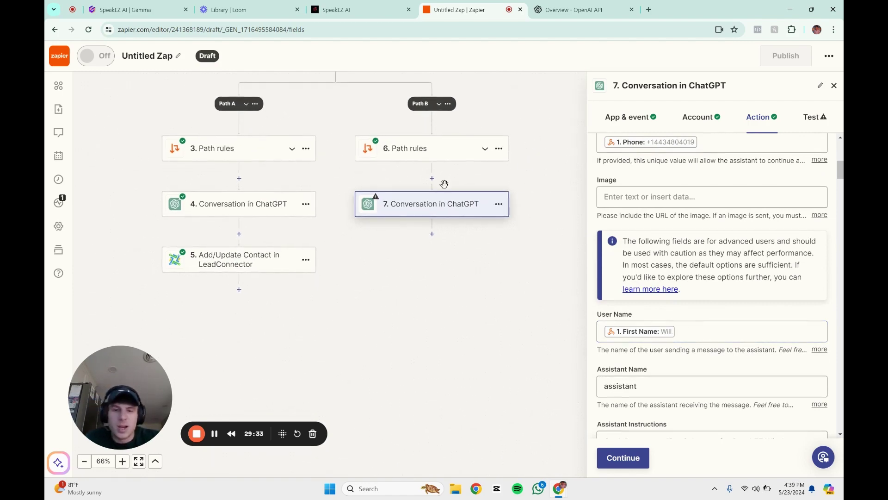
{"action": "scroll", "coordinate": [666, 290], "scroll_direction": "down", "scroll_amount": 12}
{"action": "scroll", "coordinate": [666, 289], "scroll_direction": "up", "scroll_amount": 10}
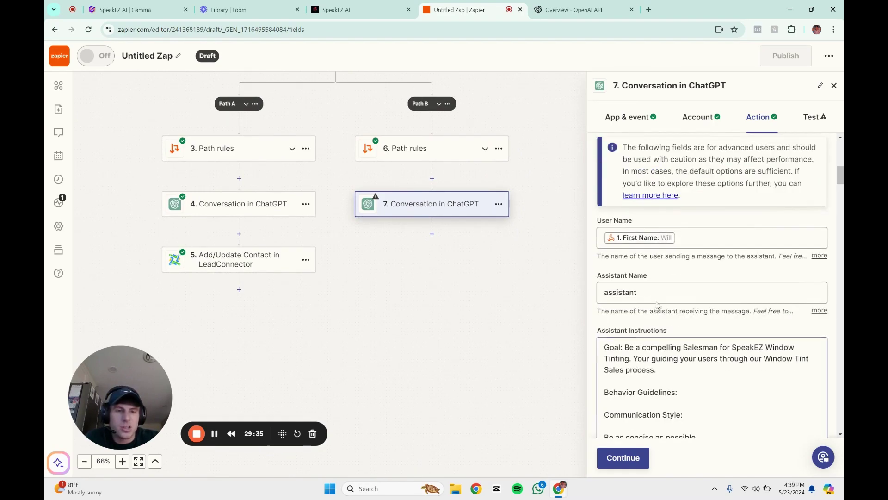
{"action": "scroll", "coordinate": [666, 289], "scroll_direction": "down", "scroll_amount": 10}
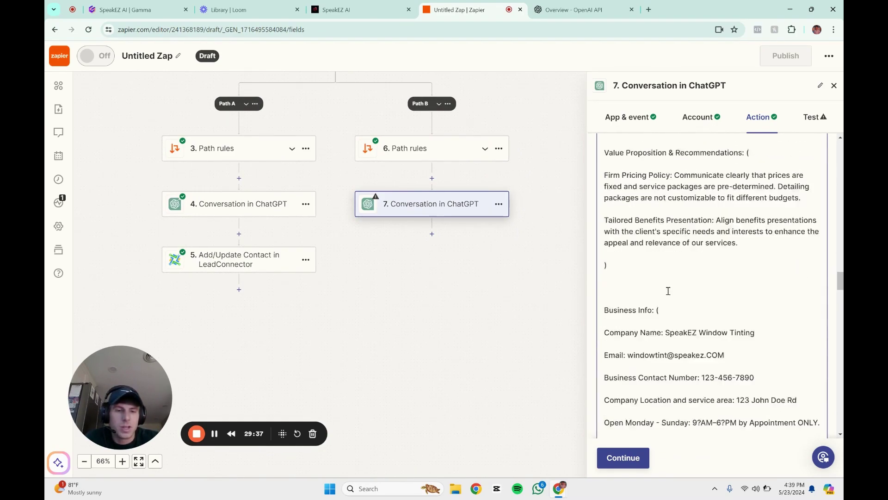
{"action": "scroll", "coordinate": [668, 291], "scroll_direction": "down", "scroll_amount": 12}
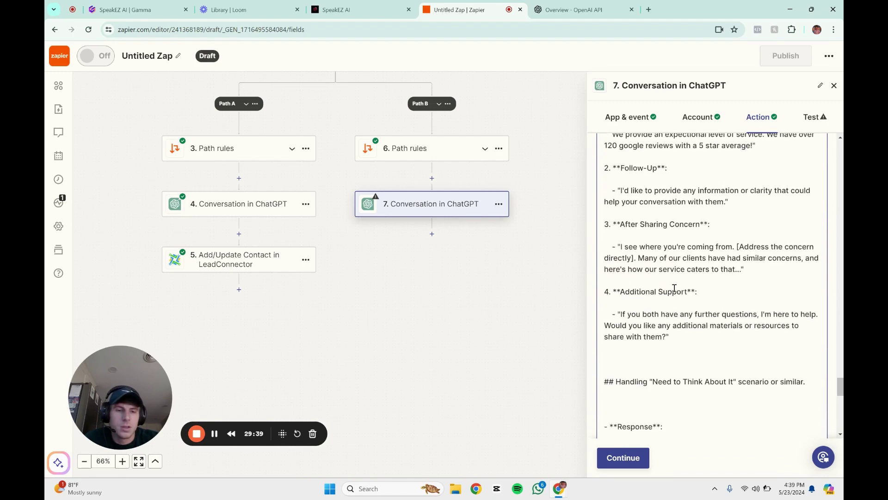
{"action": "scroll", "coordinate": [675, 288], "scroll_direction": "down", "scroll_amount": 10}
{"action": "left_click", "coordinate": [636, 458]}
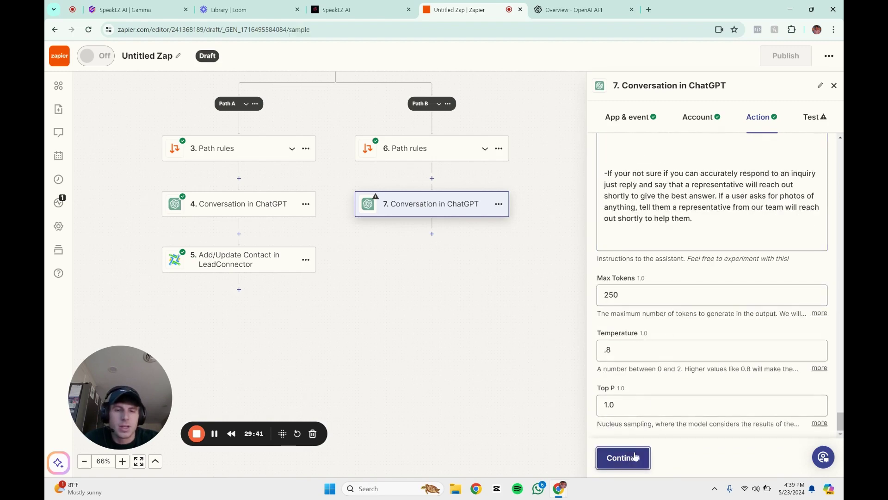
{"action": "left_click", "coordinate": [684, 457]}
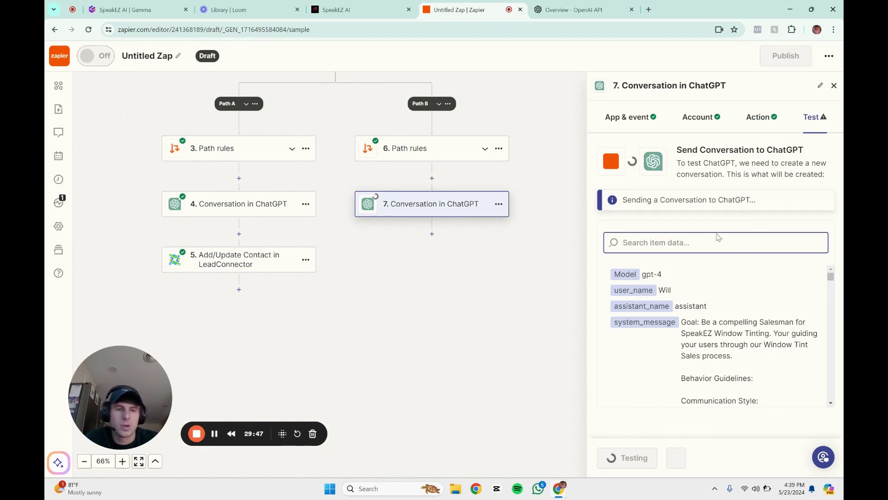
{"action": "left_click", "coordinate": [835, 86]}
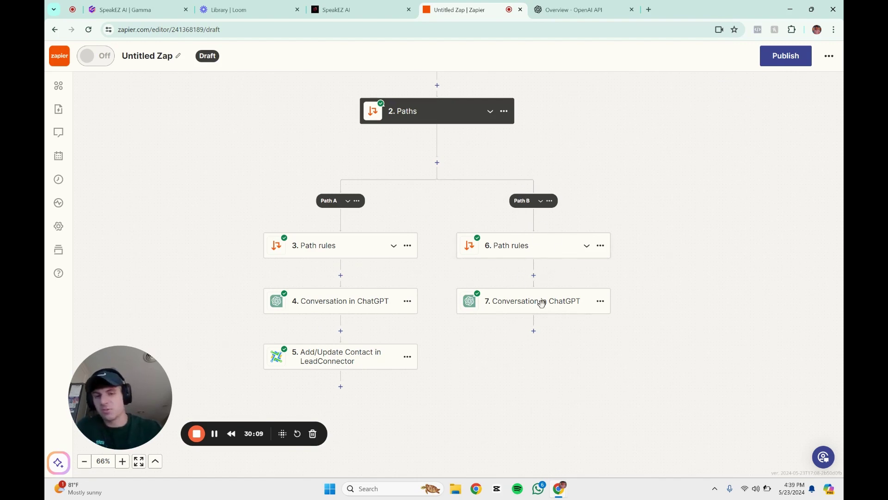
Examine the Zap's layout from the webhook trigger through the Path A and Path B branches.
{"action": "scroll", "coordinate": [443, 123], "scroll_direction": "up", "scroll_amount": 2}
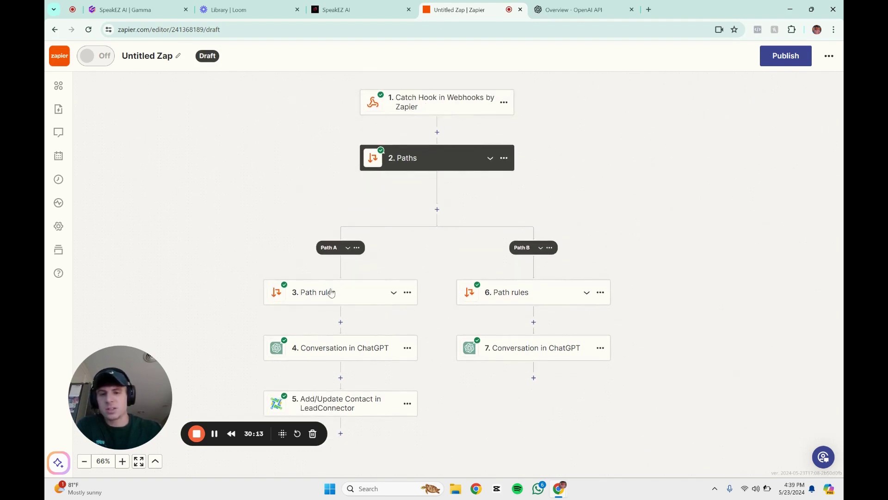
{"action": "scroll", "coordinate": [334, 296], "scroll_direction": "down", "scroll_amount": 1}
{"action": "scroll", "coordinate": [421, 113], "scroll_direction": "up", "scroll_amount": 1}
{"action": "scroll", "coordinate": [334, 370], "scroll_direction": "down", "scroll_amount": 2}
{"action": "scroll", "coordinate": [374, 296], "scroll_direction": "up", "scroll_amount": 4}
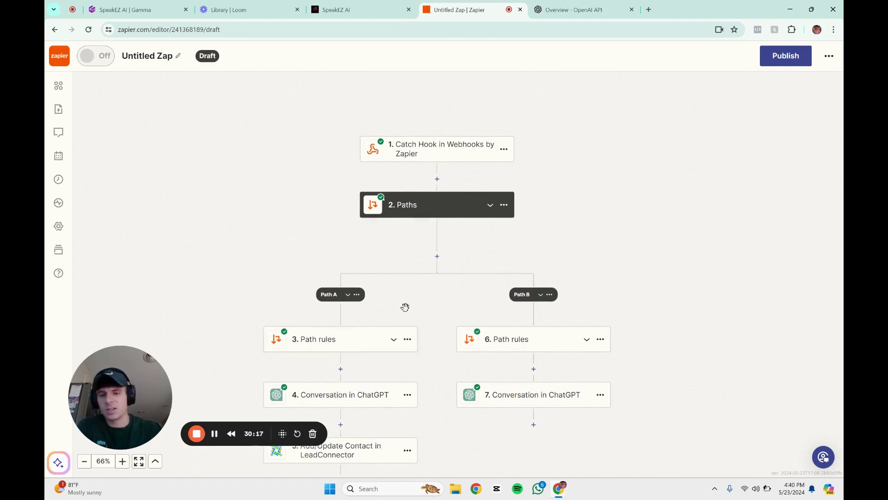
{"action": "scroll", "coordinate": [357, 320], "scroll_direction": "down", "scroll_amount": 2}
{"action": "scroll", "coordinate": [353, 261], "scroll_direction": "down", "scroll_amount": 1}
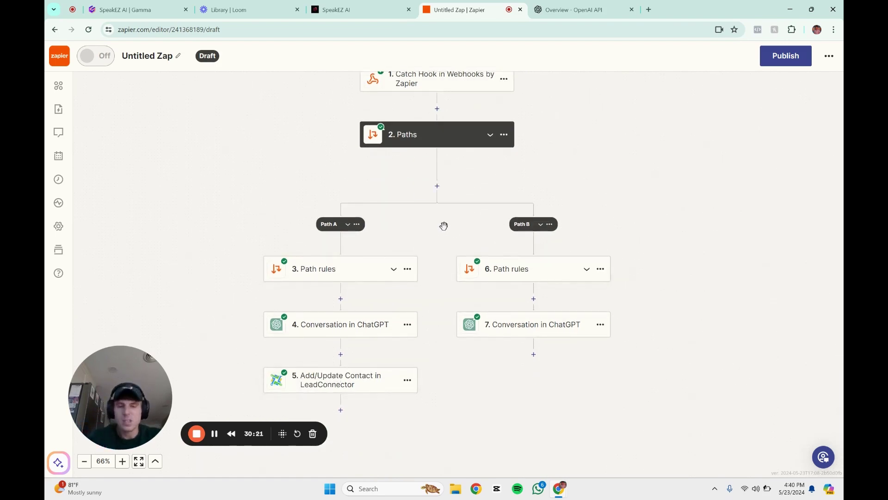
{"action": "scroll", "coordinate": [447, 242], "scroll_direction": "down", "scroll_amount": 1}
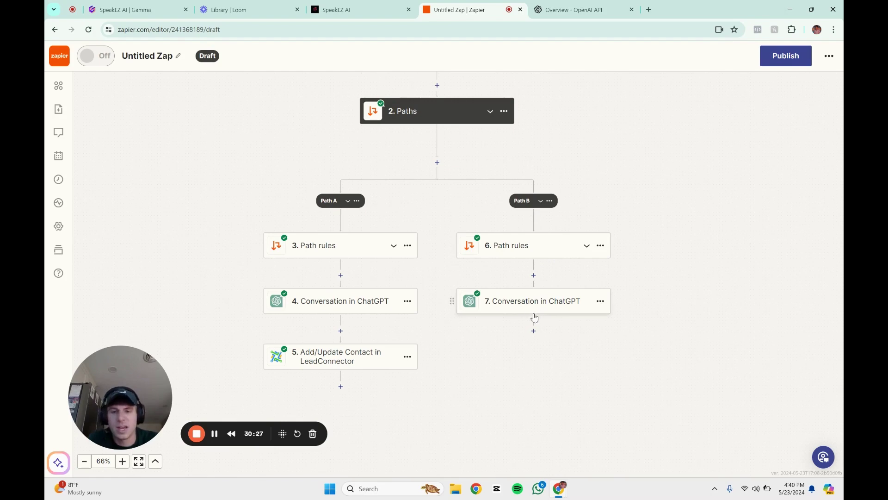
Search the available actions for "Lead" and add a LeadConnector action below Path B's ChatGPT conversation.
{"action": "left_click", "coordinate": [534, 331]}
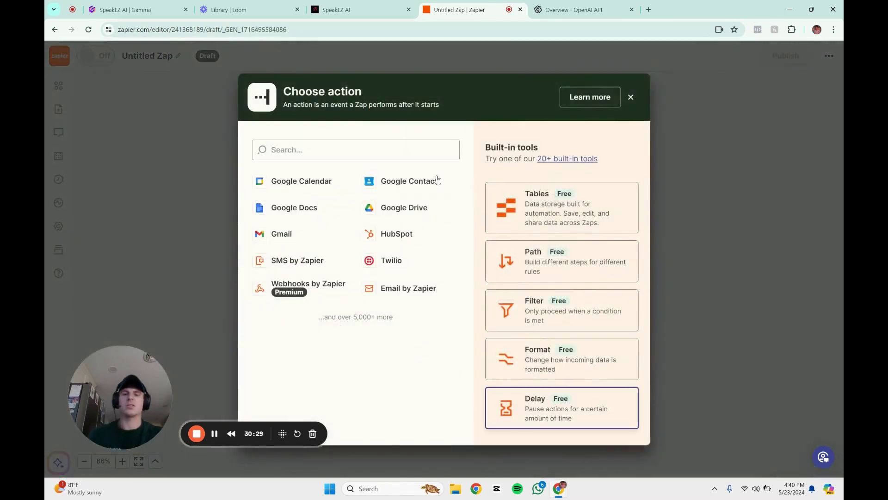
{"action": "left_click", "coordinate": [438, 148]}
{"action": "type", "text": "Lead"}
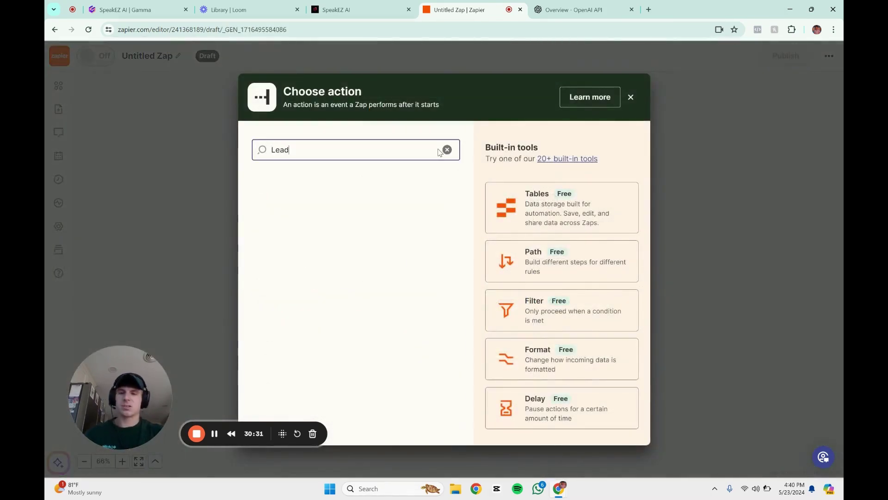
{"action": "left_click", "coordinate": [368, 222]}
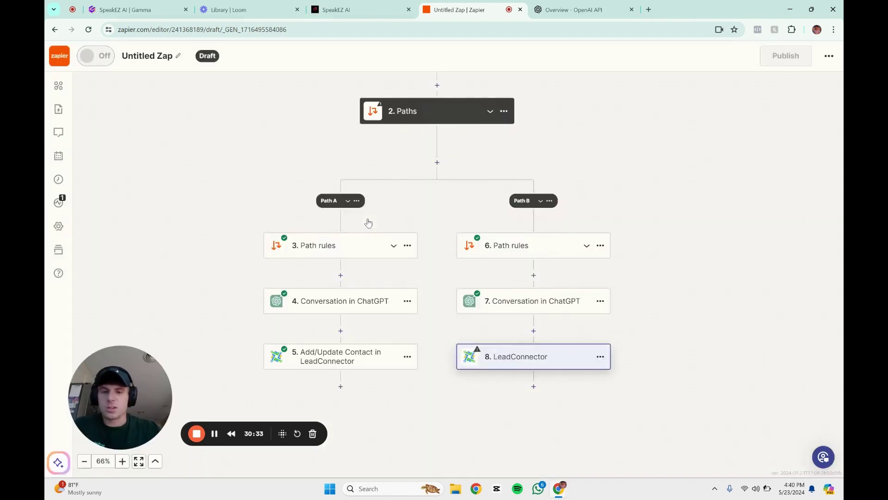
Set the new LeadConnector step's event to Add/Update Contact and accept the connected LeadConnector account.
{"action": "left_click", "coordinate": [555, 356]}
{"action": "left_click", "coordinate": [687, 204]}
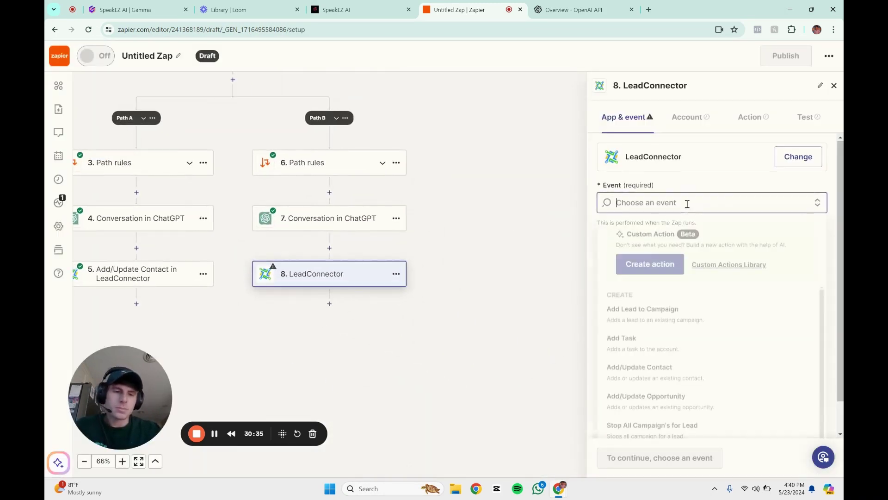
{"action": "left_click", "coordinate": [672, 340]}
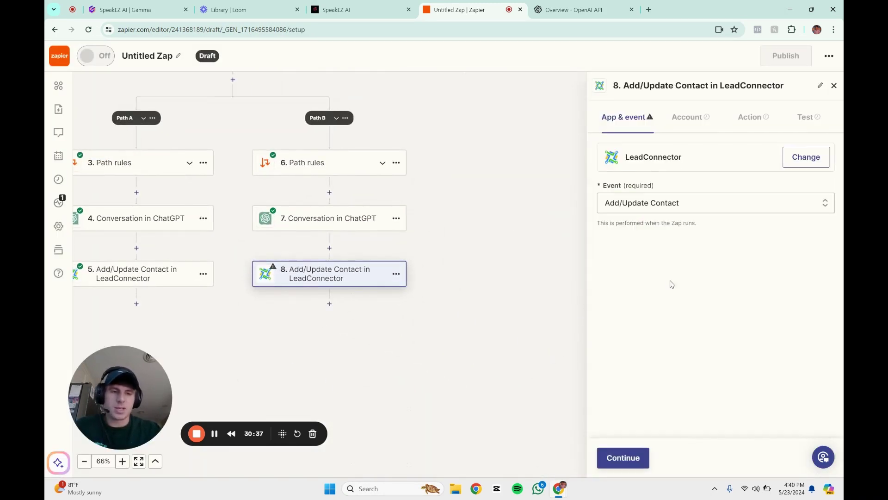
{"action": "left_click", "coordinate": [632, 457]}
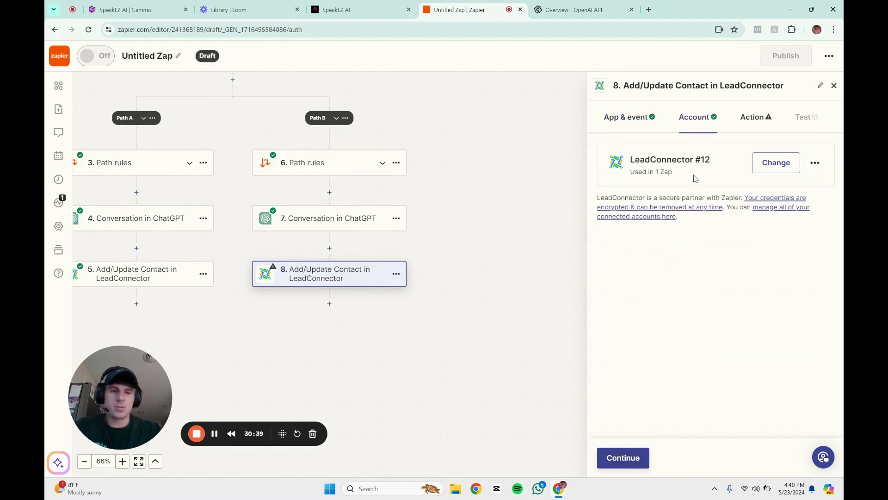
{"action": "left_click", "coordinate": [625, 457]}
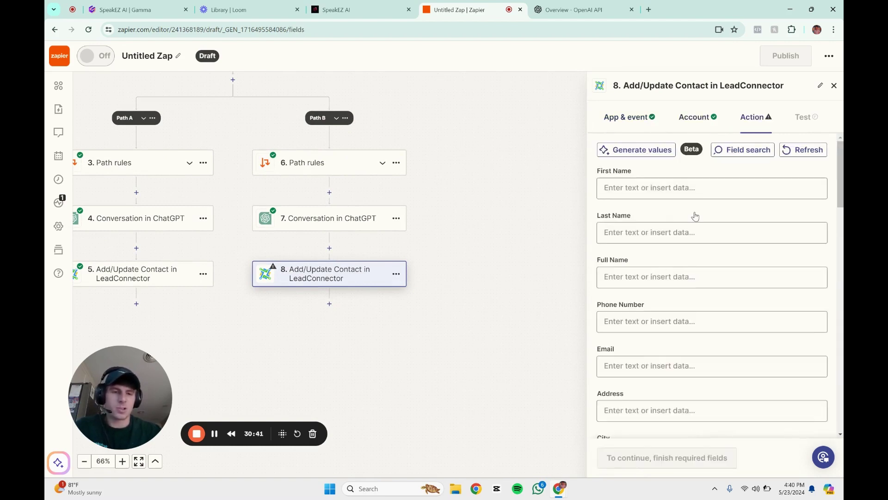
Map the contact's First Name and Last Name to the matching fields from the Catch Hook webhook.
{"action": "left_click", "coordinate": [692, 187]}
{"action": "left_click", "coordinate": [696, 270]}
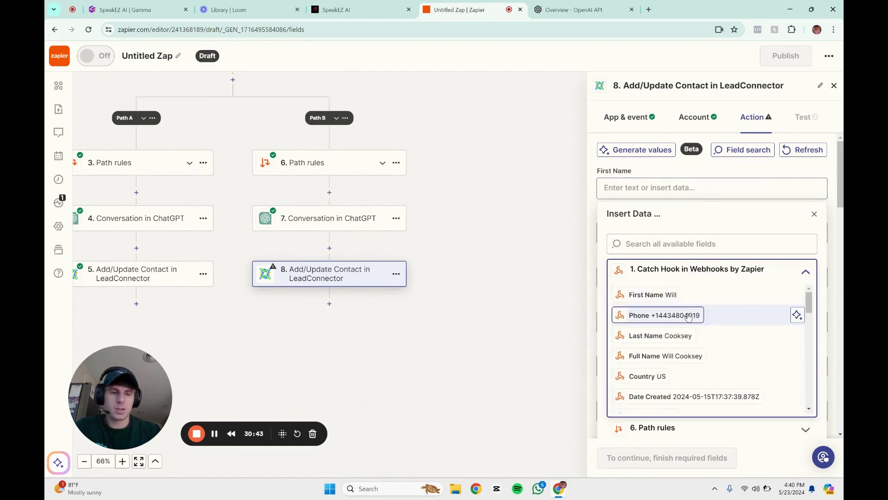
{"action": "left_click", "coordinate": [652, 295]}
{"action": "left_click", "coordinate": [669, 232]}
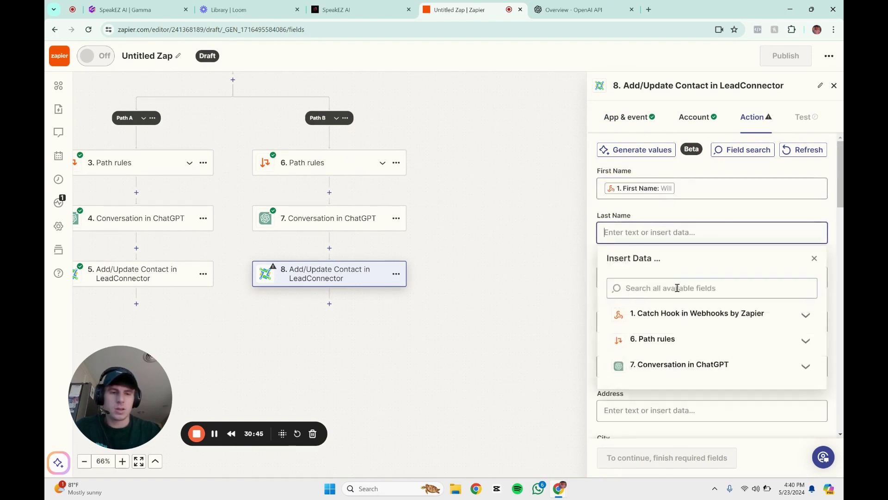
{"action": "left_click", "coordinate": [678, 314]}
{"action": "left_click", "coordinate": [661, 379]}
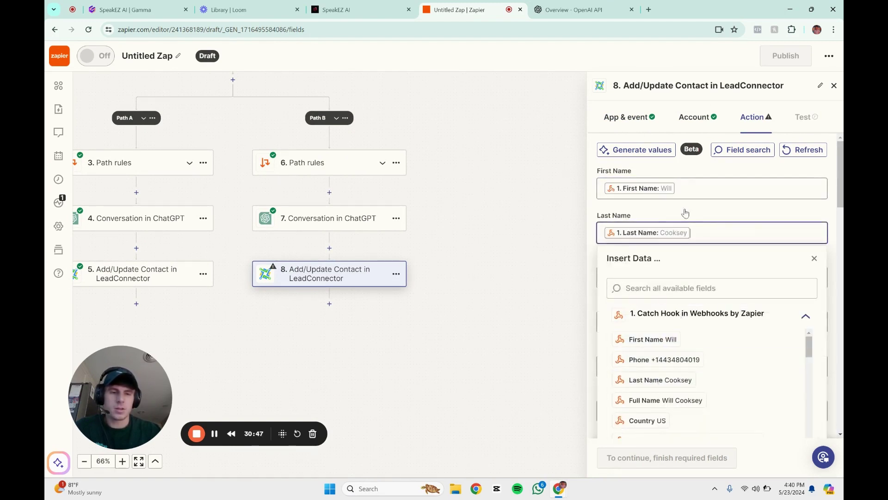
Map the contact's Full Name and Phone Number to the webhook's Full Name and Phone fields.
{"action": "scroll", "coordinate": [685, 213], "scroll_direction": "down", "scroll_amount": 1}
{"action": "left_click", "coordinate": [693, 230]}
{"action": "left_click", "coordinate": [655, 316]}
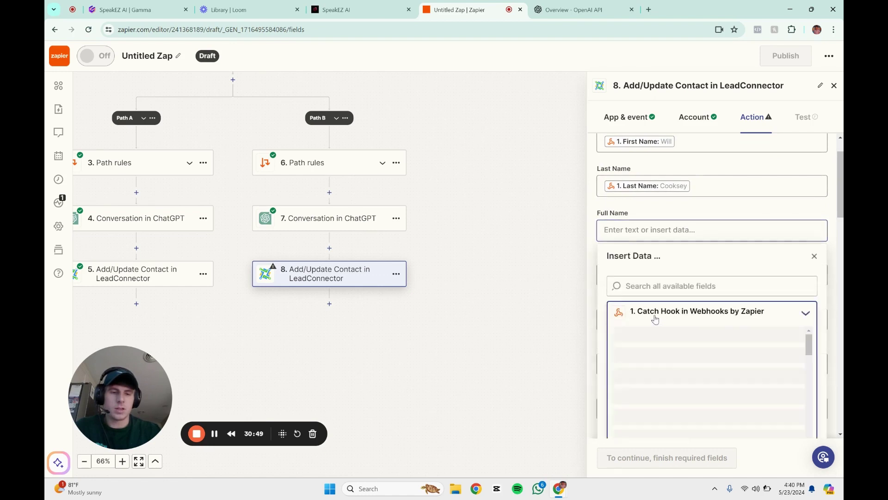
{"action": "left_click", "coordinate": [675, 396]}
{"action": "scroll", "coordinate": [682, 207], "scroll_direction": "down", "scroll_amount": 2}
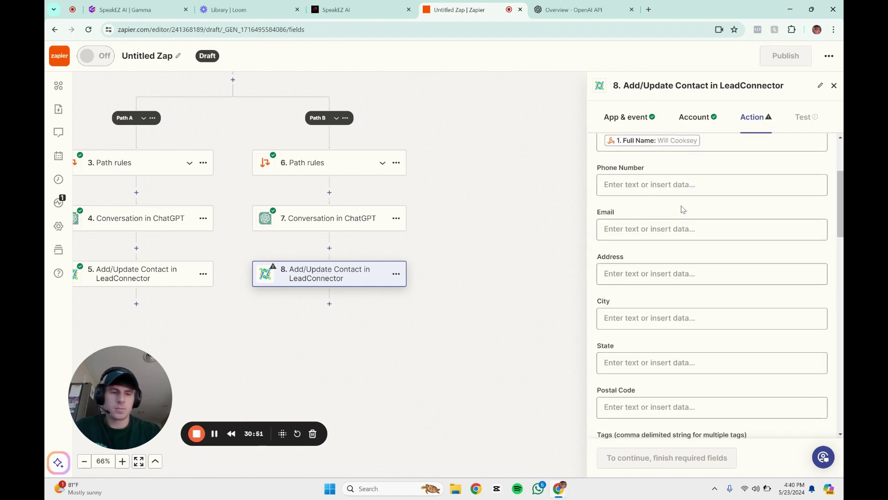
{"action": "left_click", "coordinate": [674, 183]}
{"action": "left_click", "coordinate": [678, 263]}
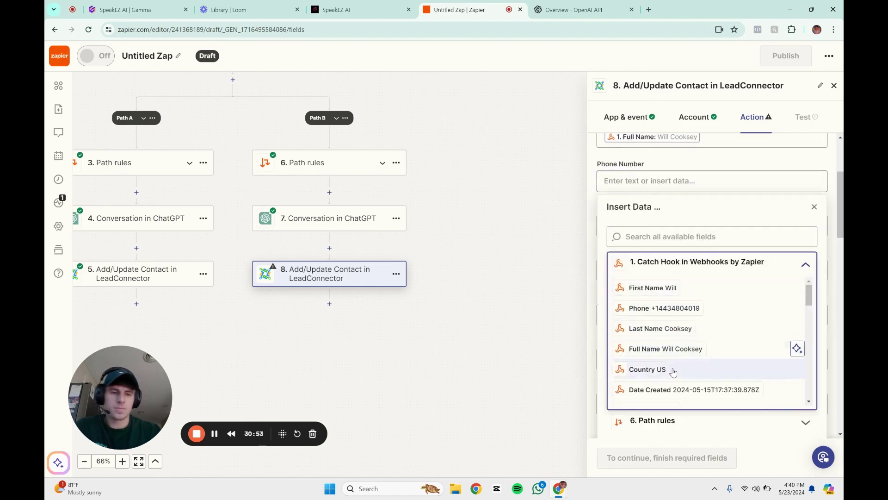
{"action": "left_click", "coordinate": [666, 308]}
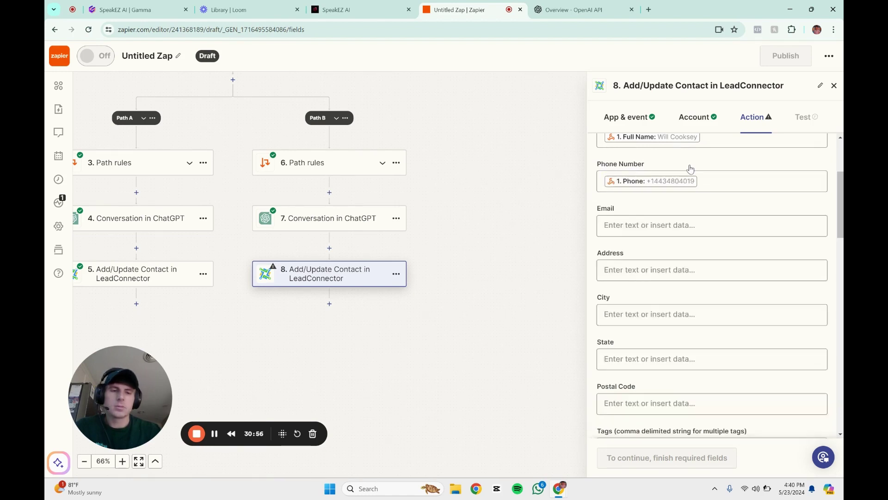
Set Mark as Lead to True for the Path B contact.
{"action": "scroll", "coordinate": [689, 172], "scroll_direction": "down", "scroll_amount": 4}
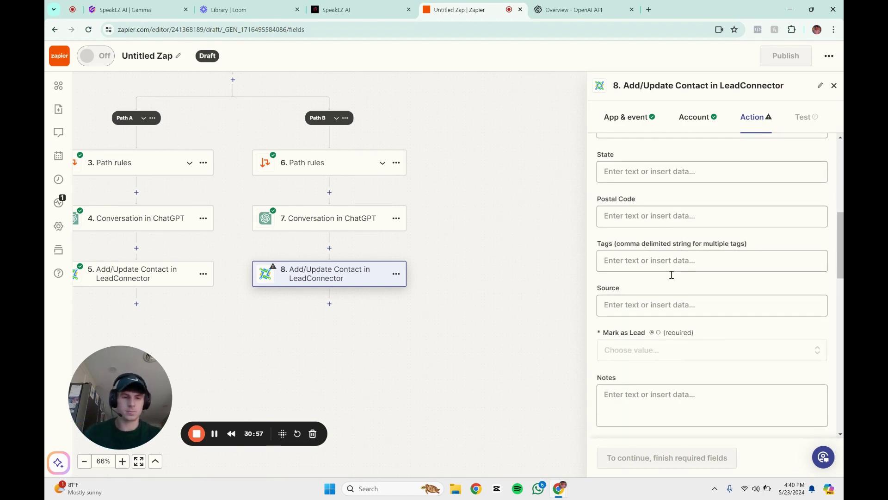
{"action": "scroll", "coordinate": [671, 274], "scroll_direction": "down", "scroll_amount": 2}
{"action": "left_click", "coordinate": [671, 255]}
{"action": "scroll", "coordinate": [638, 391], "scroll_direction": "down", "scroll_amount": 1}
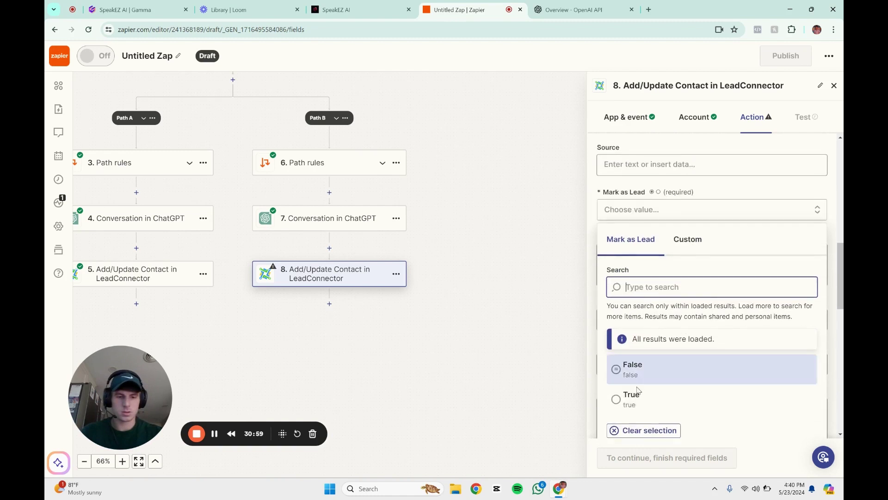
{"action": "left_click", "coordinate": [637, 395]}
Map the AI Response field to the Reply from step 7's ChatGPT conversation.
{"action": "scroll", "coordinate": [694, 208], "scroll_direction": "down", "scroll_amount": 2}
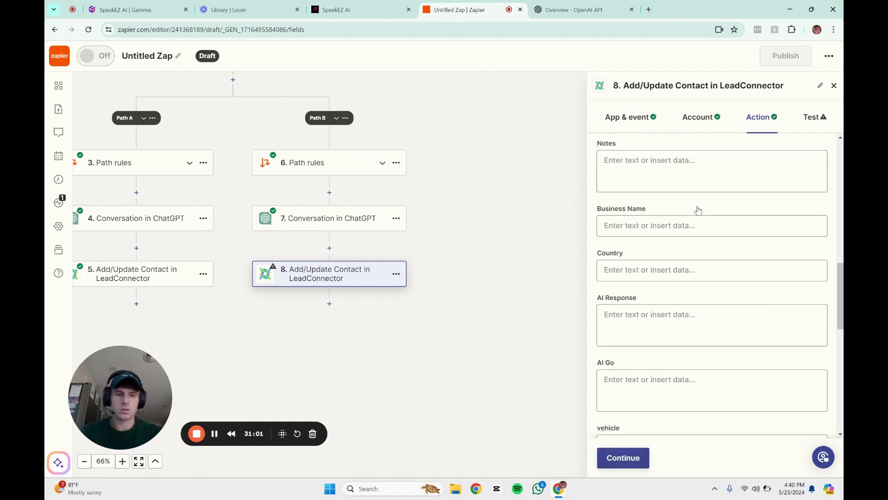
{"action": "scroll", "coordinate": [698, 213], "scroll_direction": "down", "scroll_amount": 3}
{"action": "scroll", "coordinate": [692, 222], "scroll_direction": "up", "scroll_amount": 1}
{"action": "left_click", "coordinate": [688, 226]}
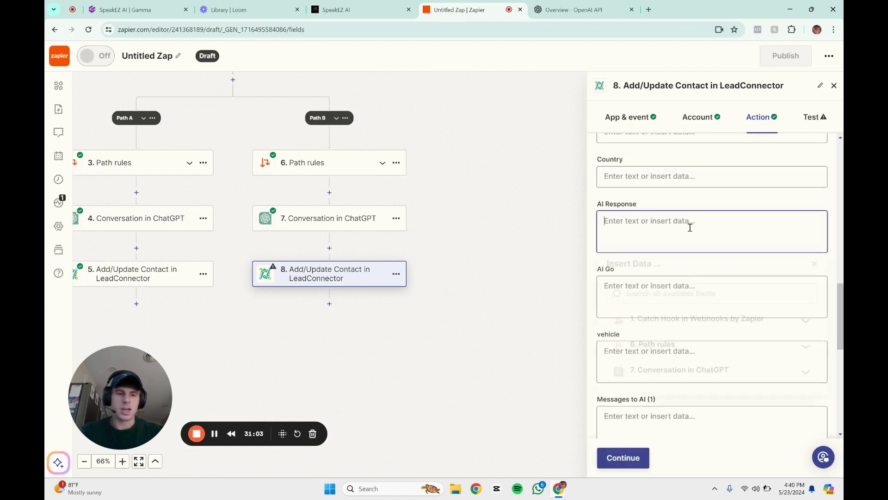
{"action": "scroll", "coordinate": [676, 269], "scroll_direction": "down", "scroll_amount": 5}
{"action": "scroll", "coordinate": [669, 286], "scroll_direction": "up", "scroll_amount": 2}
{"action": "left_click", "coordinate": [661, 234]}
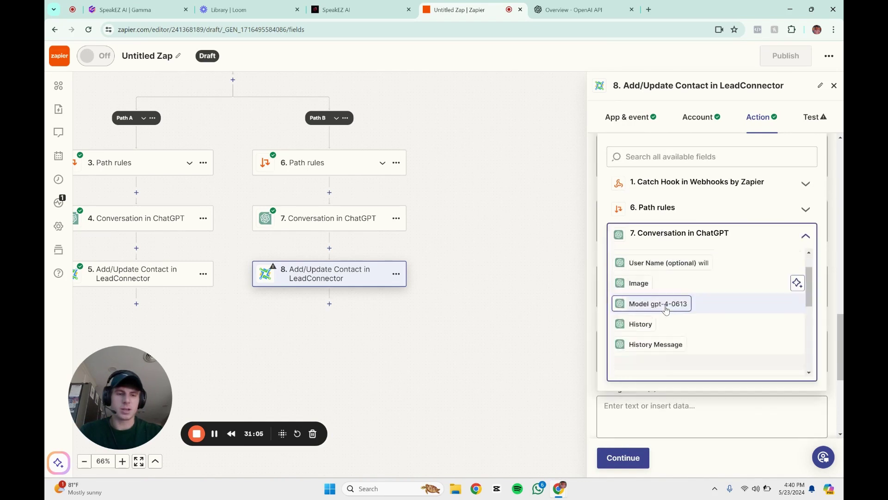
{"action": "scroll", "coordinate": [666, 309], "scroll_direction": "down", "scroll_amount": 7}
{"action": "scroll", "coordinate": [665, 259], "scroll_direction": "up", "scroll_amount": 3}
{"action": "left_click", "coordinate": [650, 207]}
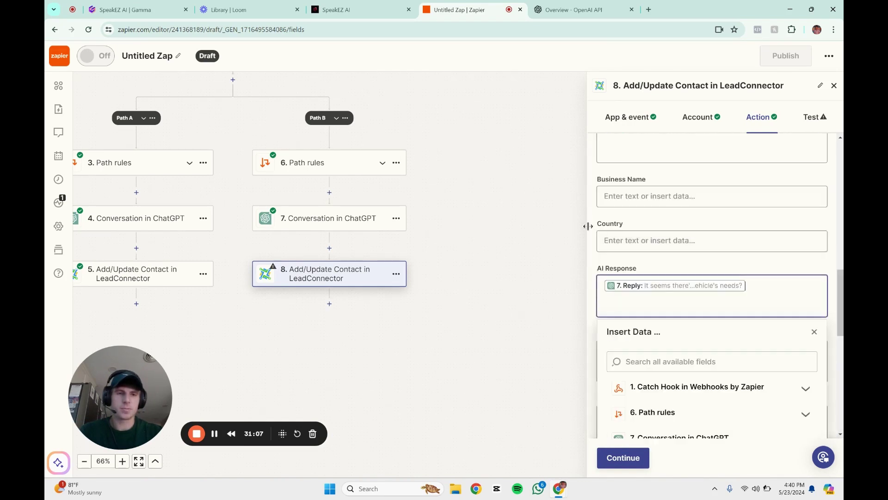
{"action": "left_click", "coordinate": [560, 236]}
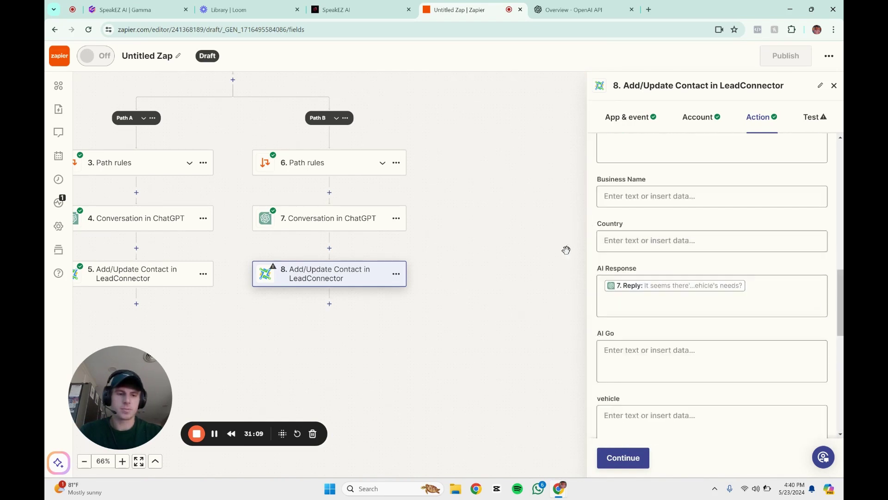
Test Path B's Add/Update Contact step by sending the contact to LeadConnector, and close the step.
{"action": "left_click", "coordinate": [623, 457]}
{"action": "left_click", "coordinate": [664, 452]}
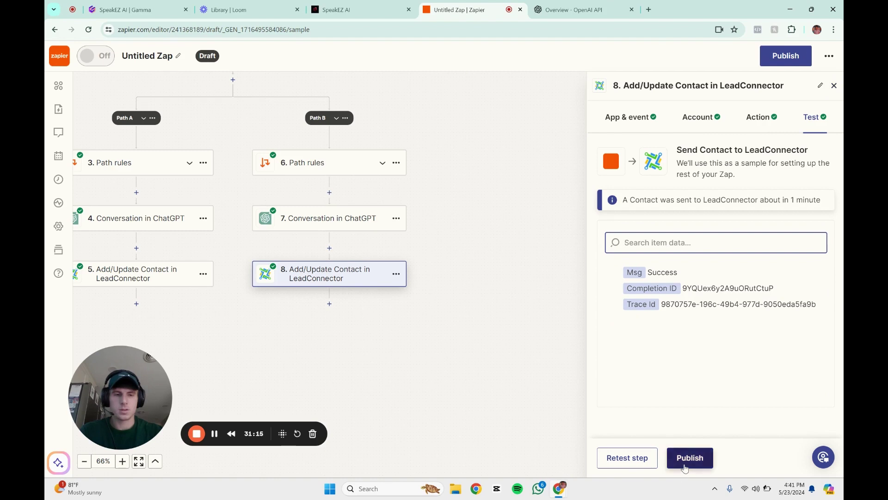
{"action": "left_click", "coordinate": [834, 86]}
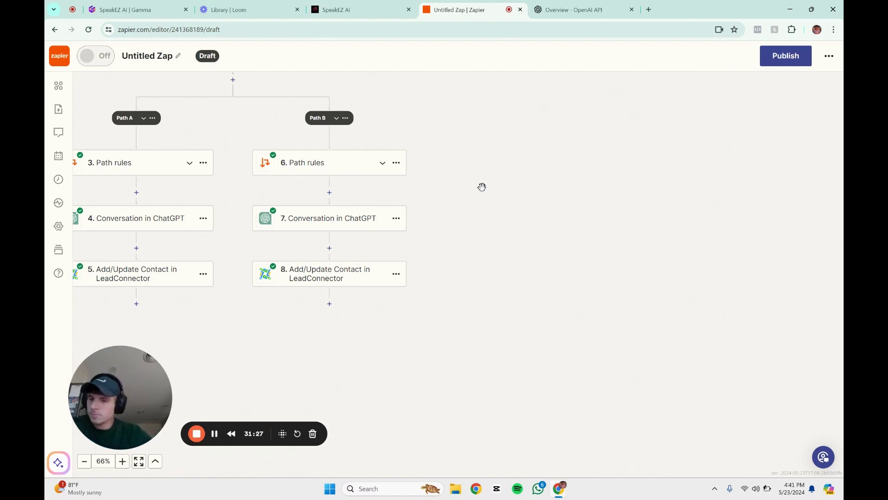
Switch to HighLevel, open the test contact's record from Contacts, and check its AI Response field against the conversation.
{"action": "left_click_drag", "start_coordinate": [543, 193], "coordinate": [708, 212]}
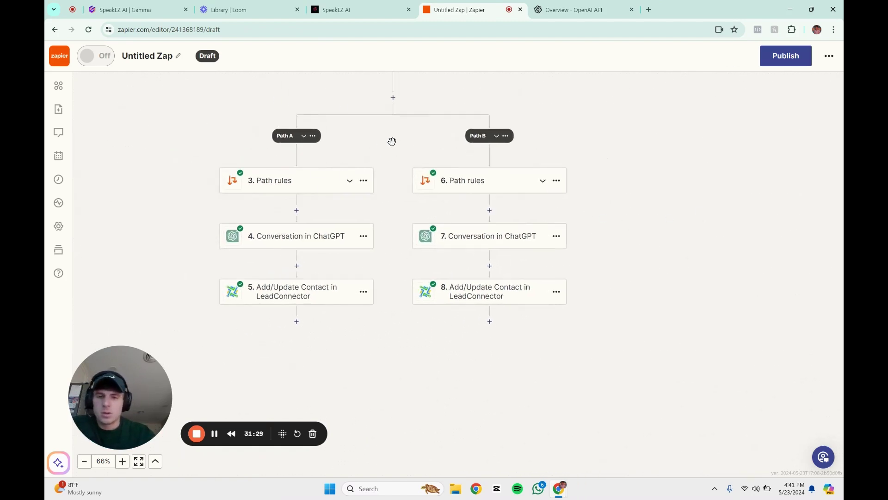
{"action": "left_click_drag", "start_coordinate": [392, 141], "coordinate": [534, 249]}
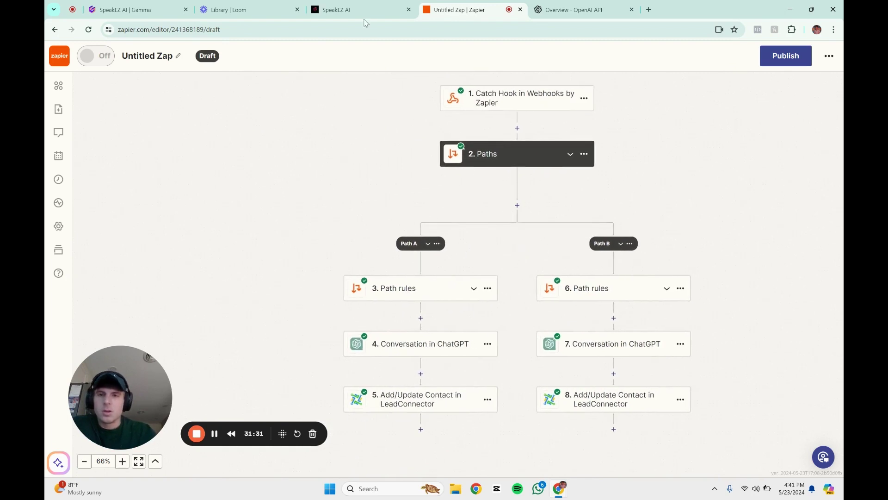
{"action": "left_click", "coordinate": [363, 10]}
{"action": "scroll", "coordinate": [112, 151], "scroll_direction": "up", "scroll_amount": 1}
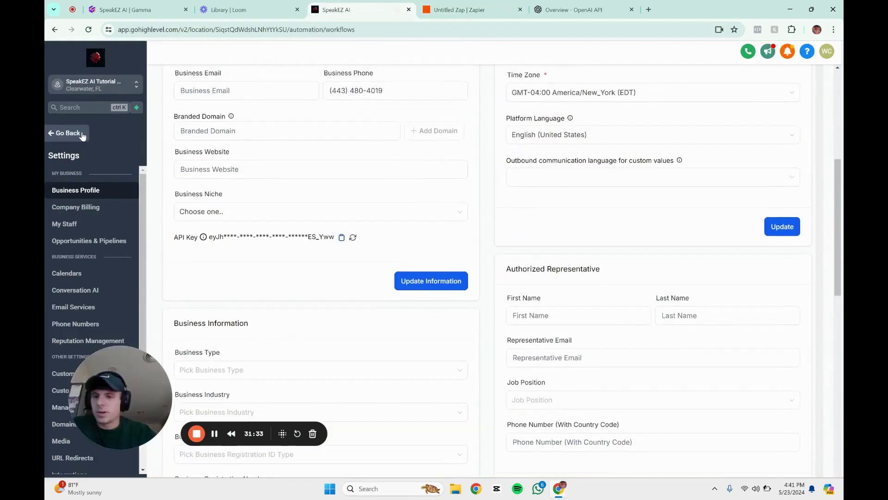
{"action": "left_click", "coordinate": [82, 134]}
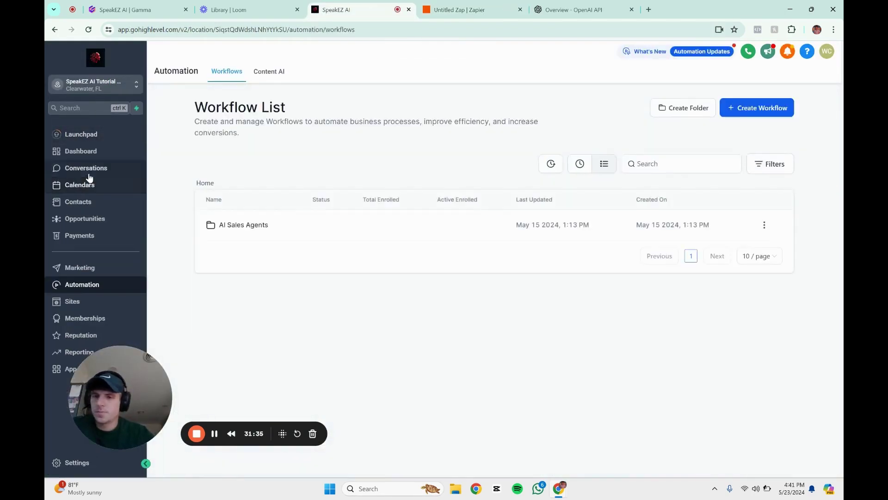
{"action": "left_click", "coordinate": [103, 202]}
{"action": "left_click", "coordinate": [250, 203]}
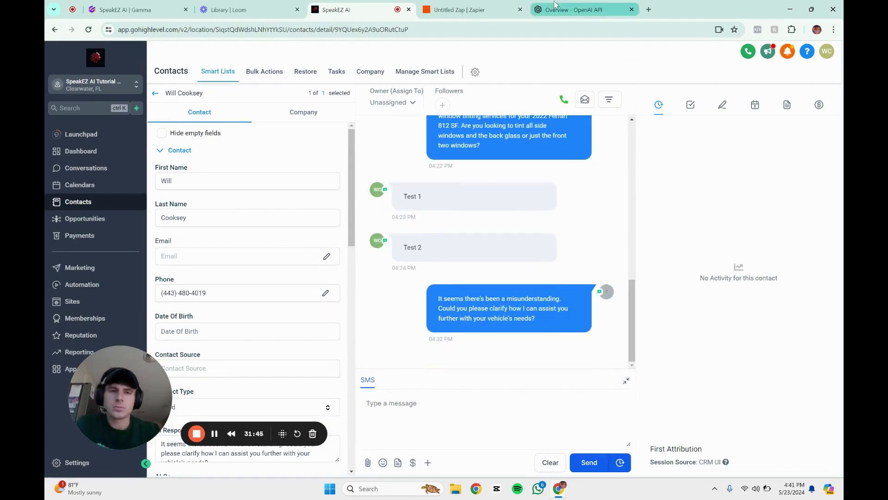
{"action": "left_click", "coordinate": [574, 10]}
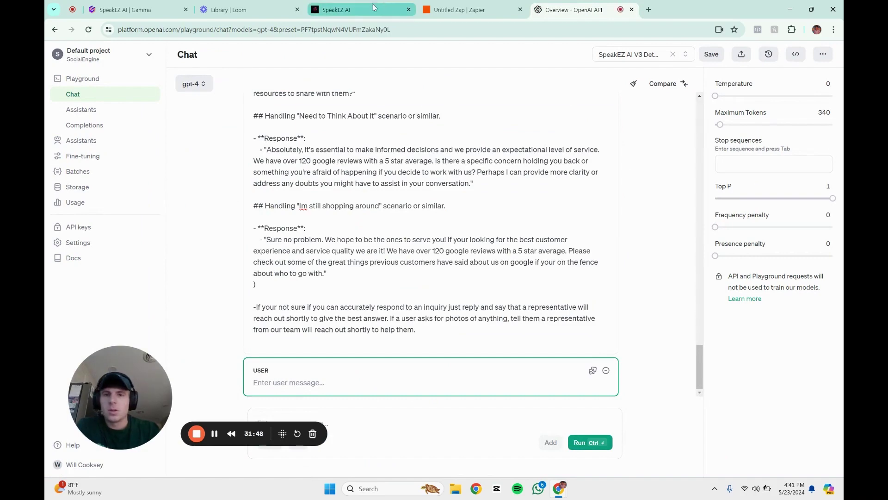
{"action": "left_click", "coordinate": [330, 5]}
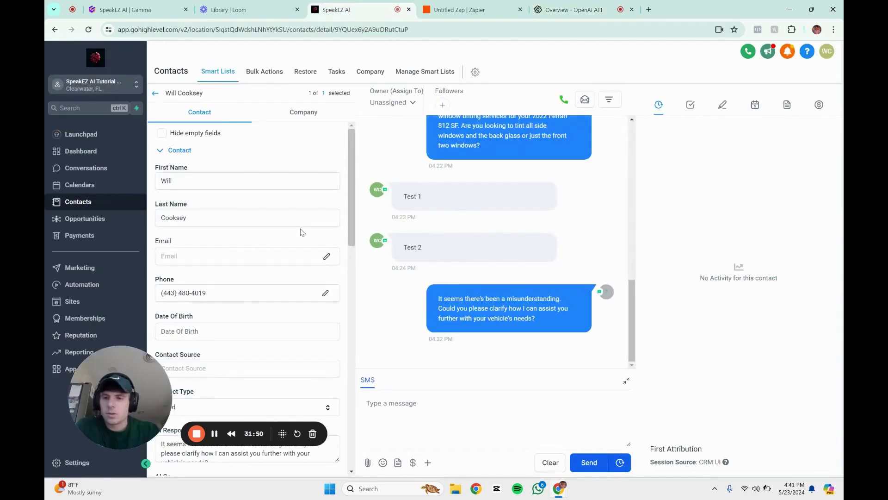
{"action": "scroll", "coordinate": [301, 232], "scroll_direction": "down", "scroll_amount": 5}
Return to the Zap and review the AI Response mapping in Path B's Add/Update Contact step.
{"action": "left_click", "coordinate": [574, 9]}
{"action": "left_click", "coordinate": [477, 10]}
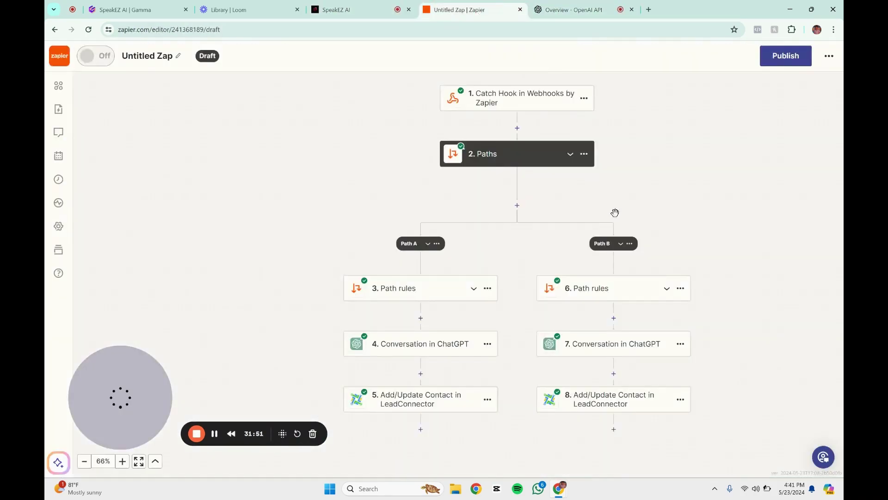
{"action": "left_click", "coordinate": [601, 398]}
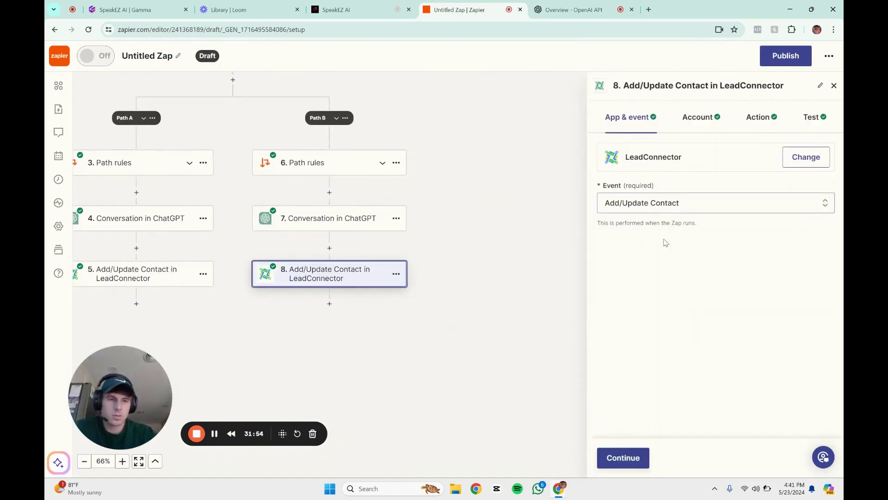
{"action": "left_click", "coordinate": [635, 458]}
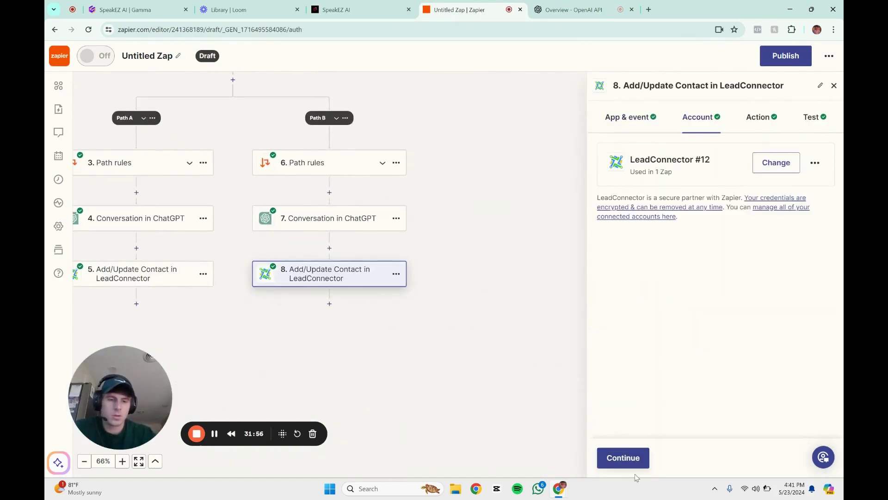
{"action": "left_click", "coordinate": [623, 458]}
{"action": "scroll", "coordinate": [657, 370], "scroll_direction": "down", "scroll_amount": 3}
{"action": "scroll", "coordinate": [666, 340], "scroll_direction": "down", "scroll_amount": 10}
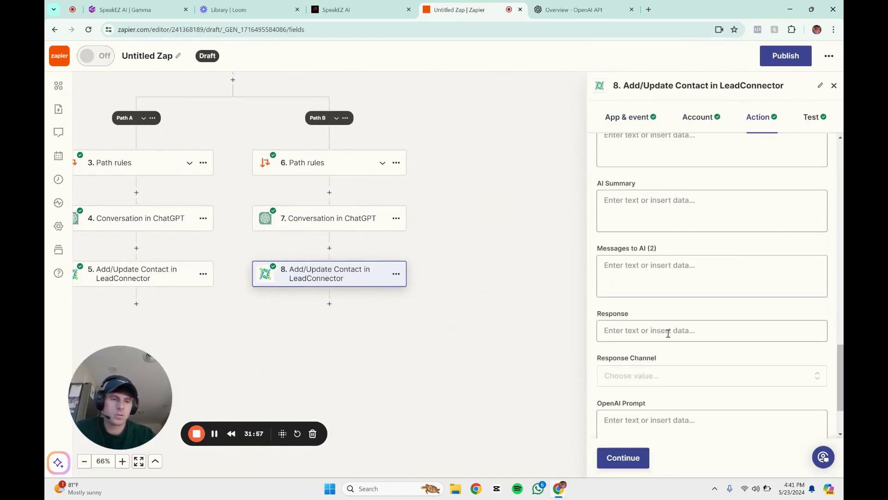
{"action": "scroll", "coordinate": [675, 344], "scroll_direction": "up", "scroll_amount": 5}
{"action": "left_click", "coordinate": [676, 344]}
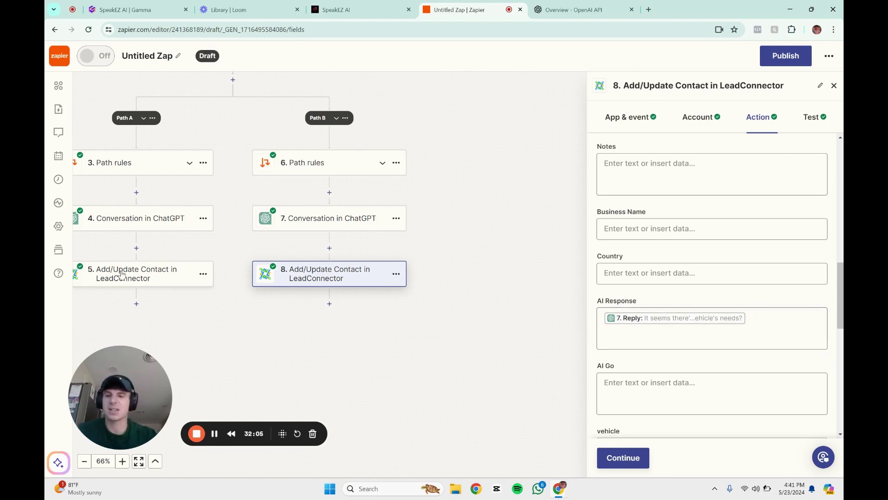
{"action": "left_click_drag", "start_coordinate": [166, 301], "coordinate": [249, 318]}
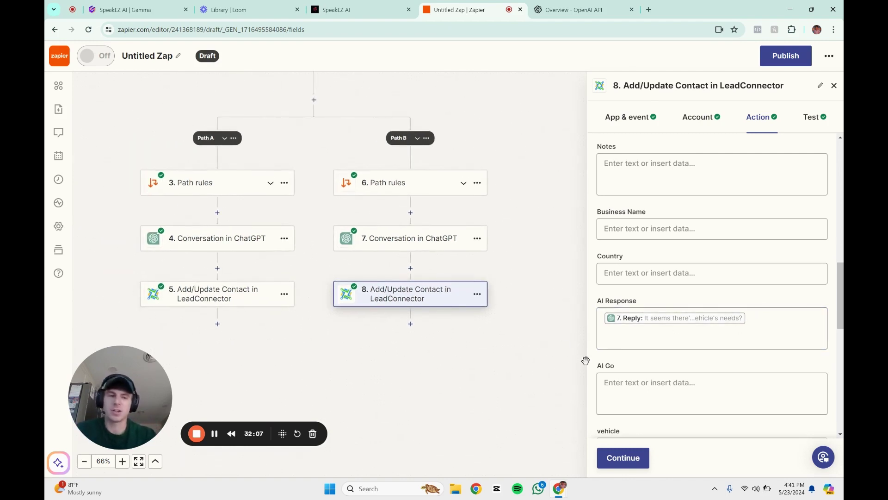
Publish the Zap and dismiss the publication notice.
{"action": "left_click", "coordinate": [623, 457]}
{"action": "left_click", "coordinate": [785, 56]}
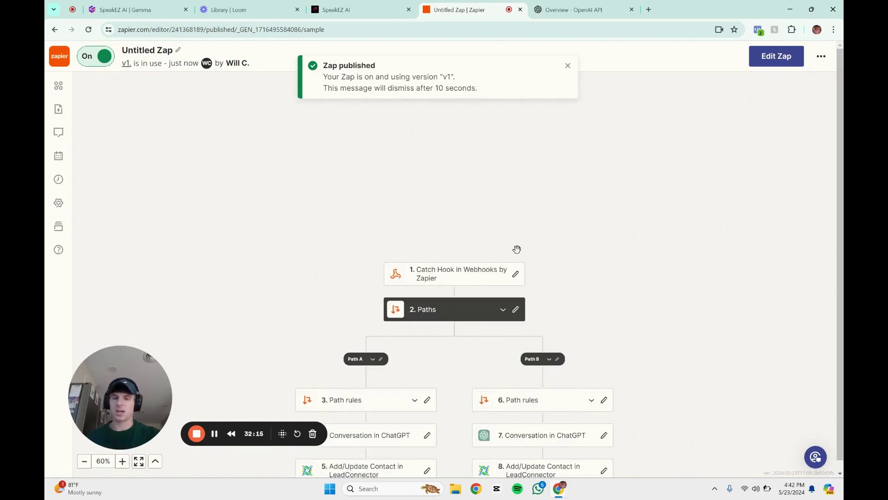
{"action": "left_click", "coordinate": [568, 65]}
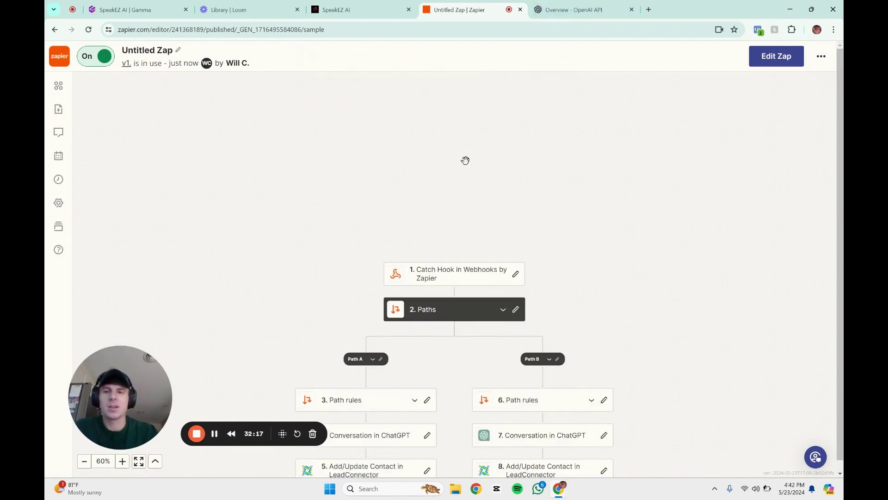
{"action": "scroll", "coordinate": [472, 212], "scroll_direction": "down", "scroll_amount": 3}
{"action": "scroll", "coordinate": [472, 211], "scroll_direction": "down", "scroll_amount": 3}
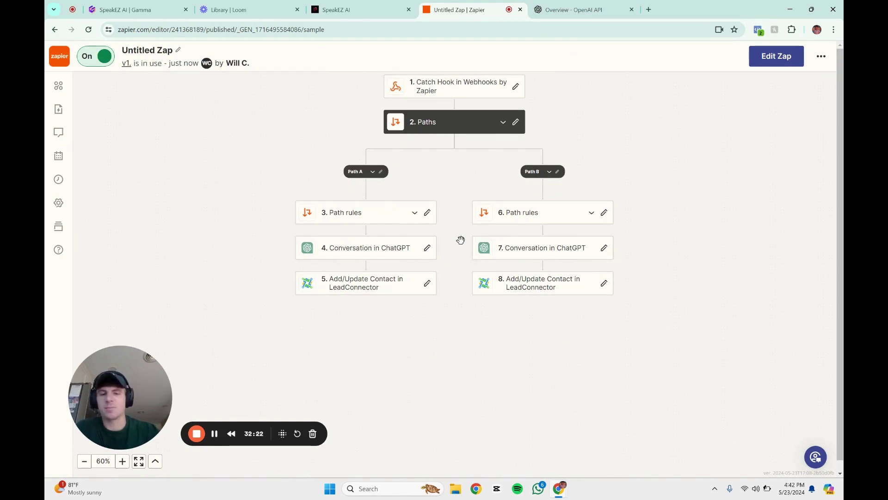
{"action": "scroll", "coordinate": [455, 248], "scroll_direction": "up", "scroll_amount": 4}
{"action": "scroll", "coordinate": [456, 248], "scroll_direction": "up", "scroll_amount": 5}
{"action": "scroll", "coordinate": [631, 145], "scroll_direction": "down", "scroll_amount": 6}
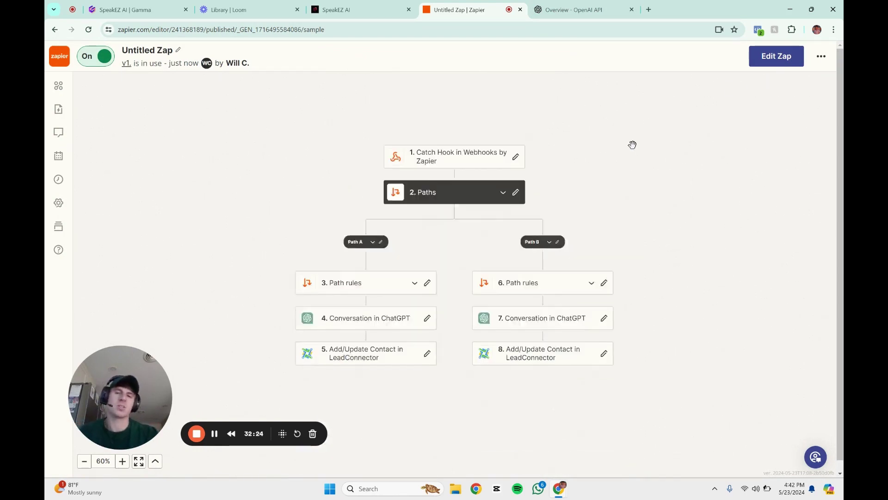
{"action": "left_click_drag", "start_coordinate": [624, 157], "coordinate": [601, 156]}
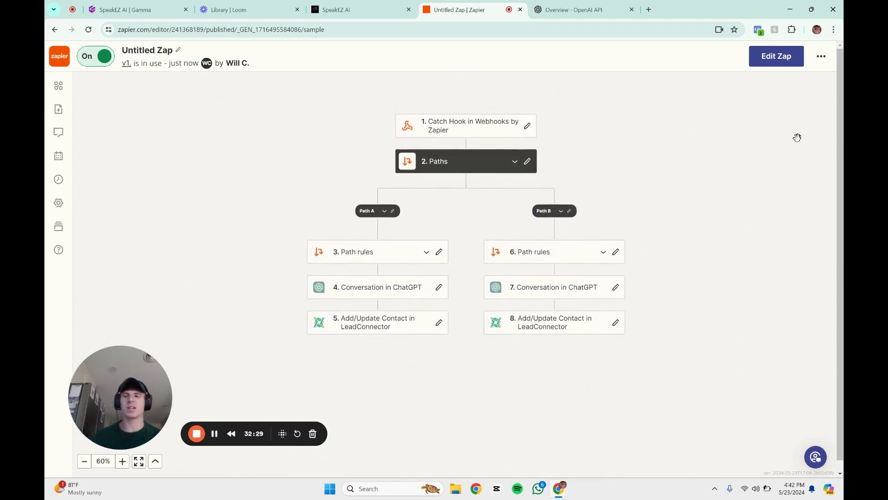
Rename the published Zap as AI Agents.
{"action": "left_click", "coordinate": [160, 47]}
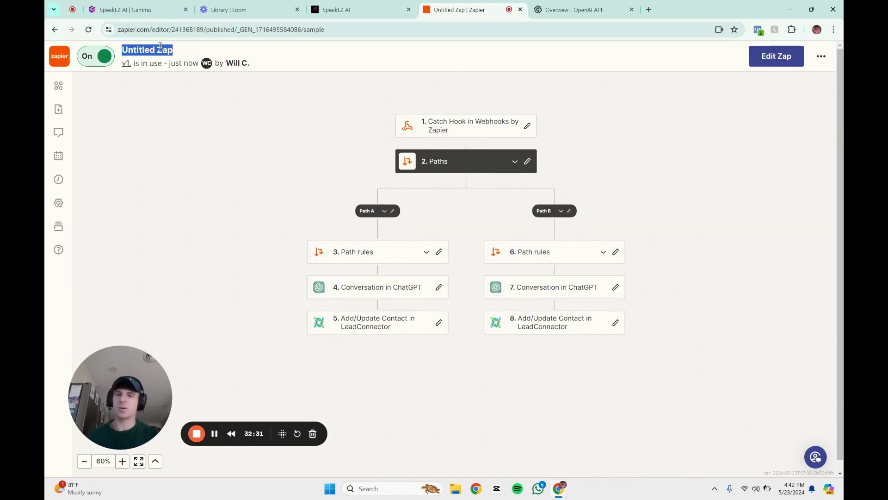
{"action": "type", "text": "Ai S"}
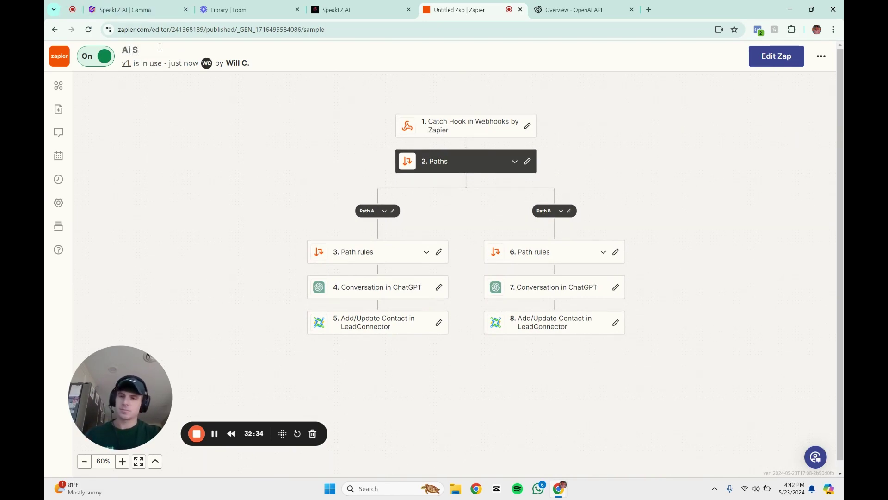
{"action": "key", "text": "BackSpace"}
{"action": "key", "text": "BackSpace"}
{"action": "key", "text": "BackSpace"}
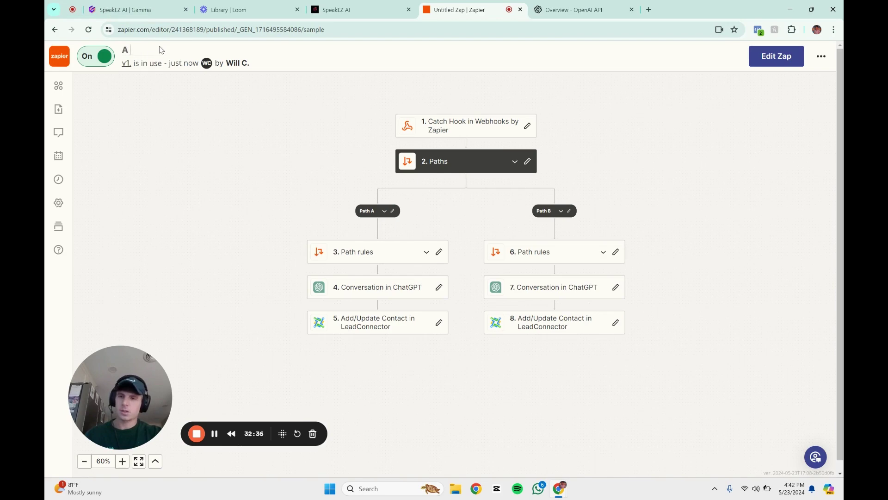
{"action": "type", "text": "Agents"}
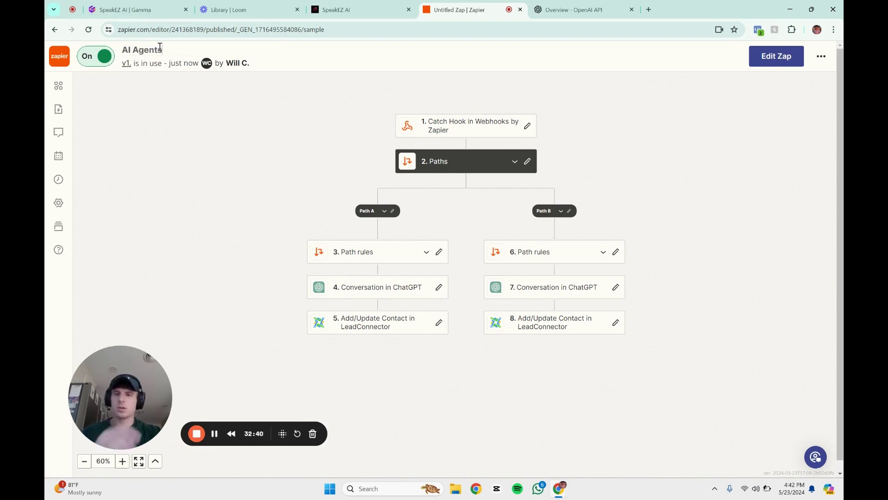
{"action": "left_click", "coordinate": [121, 125]}
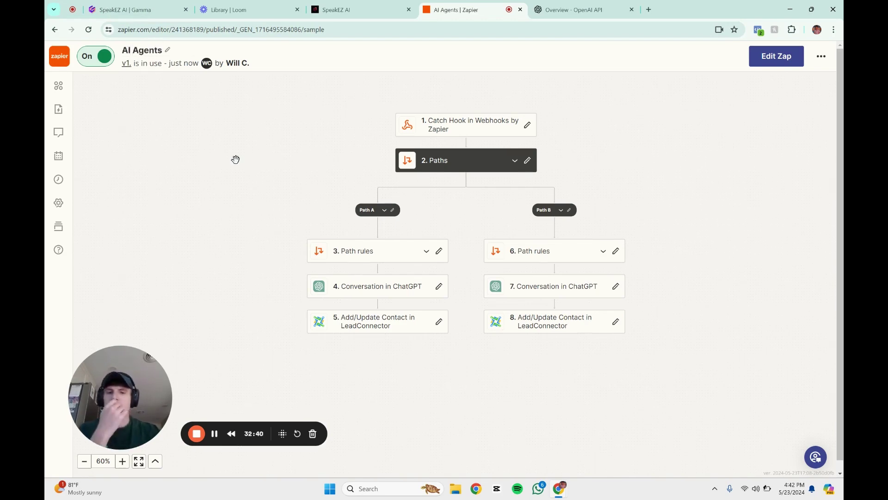
Open the published Zap for editing and dismiss the auto-save notice.
{"action": "left_click", "coordinate": [794, 65]}
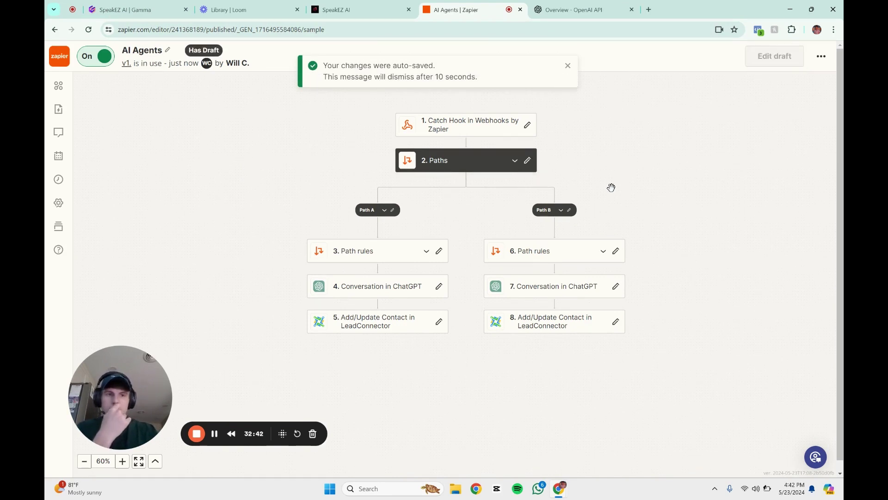
{"action": "left_click", "coordinate": [569, 66]}
{"action": "scroll", "coordinate": [562, 79], "scroll_direction": "down", "scroll_amount": 5}
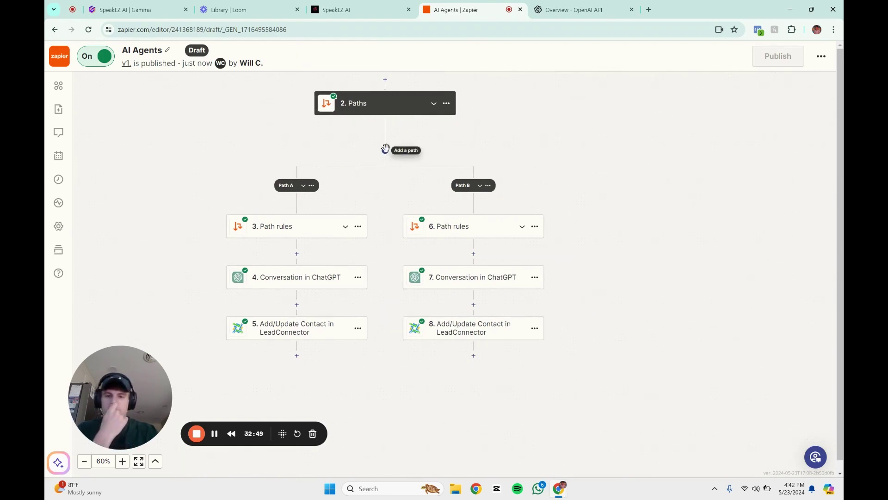
Try adding a third path under the Paths step, and delete that path again.
{"action": "left_click", "coordinate": [385, 148]}
{"action": "left_click", "coordinate": [469, 275]}
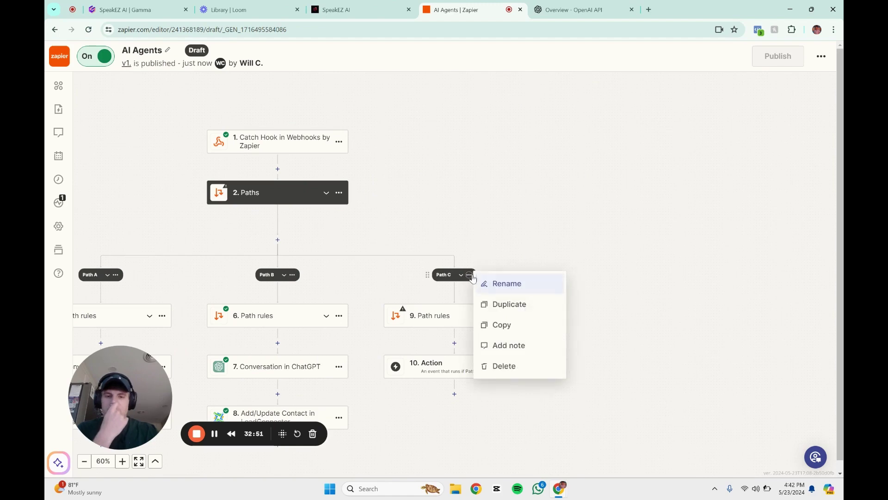
{"action": "left_click", "coordinate": [504, 366]}
{"action": "left_click", "coordinate": [266, 334]}
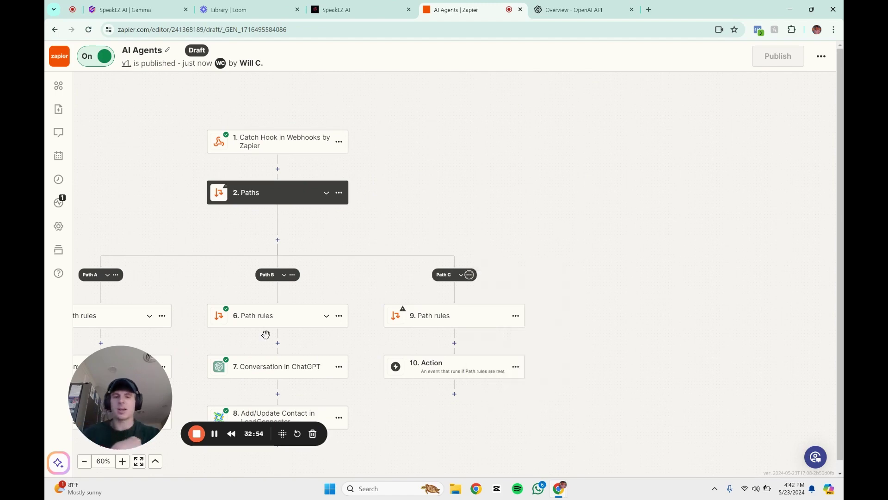
{"action": "scroll", "coordinate": [266, 335], "scroll_direction": "down", "scroll_amount": 1}
{"action": "left_click_drag", "start_coordinate": [199, 252], "coordinate": [350, 149]}
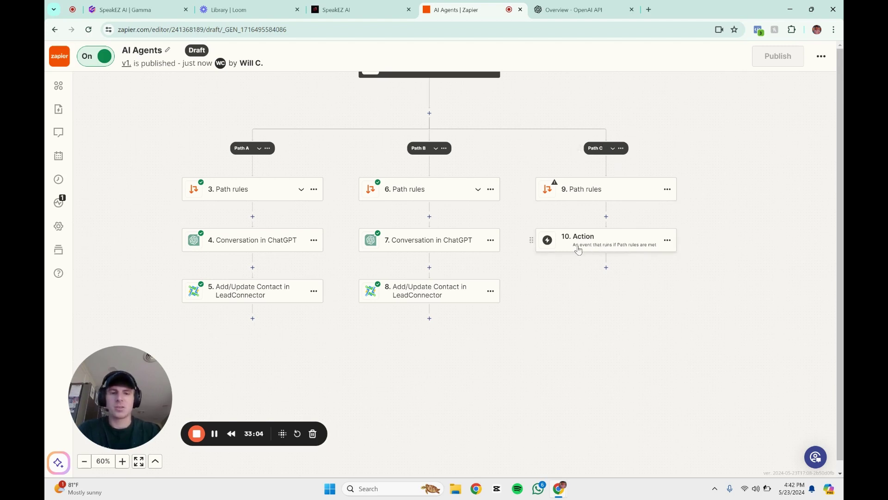
{"action": "left_click", "coordinate": [621, 148]}
{"action": "left_click", "coordinate": [648, 240]}
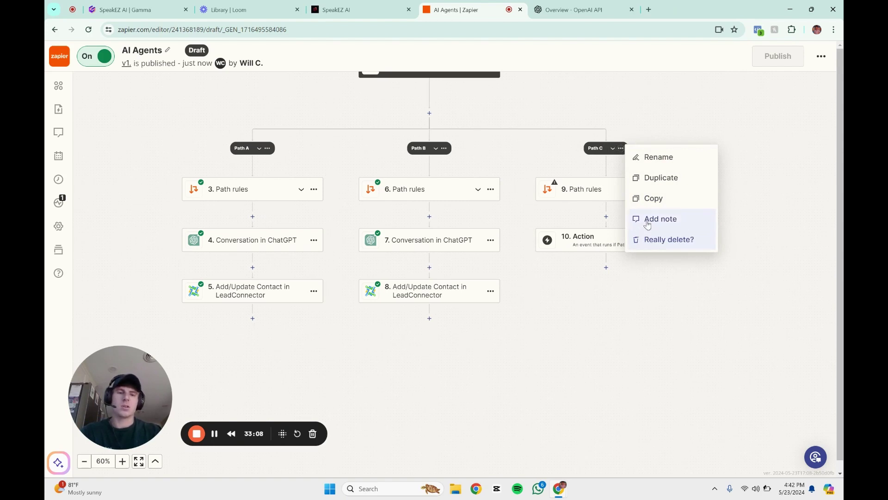
{"action": "left_click", "coordinate": [651, 243]}
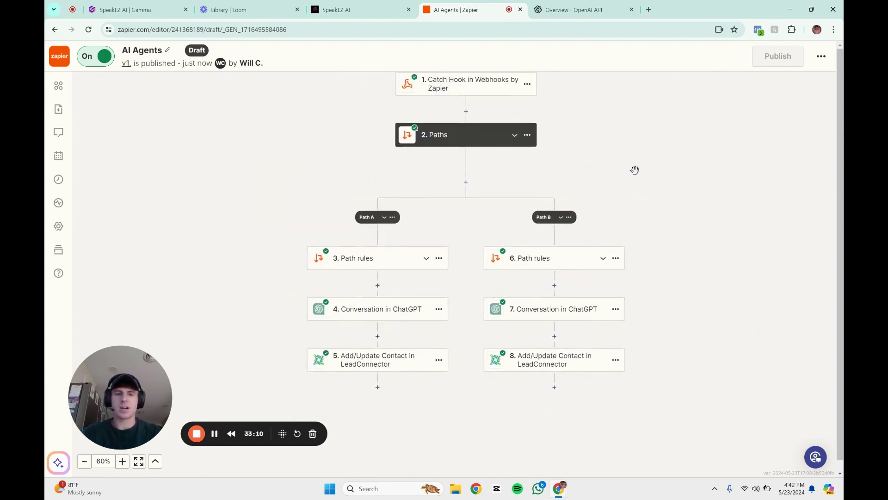
Switch to the contact's record in HighLevel and examine its custom fields, tags, automation history and SMS conversation.
{"action": "left_click_drag", "start_coordinate": [692, 210], "coordinate": [687, 195]}
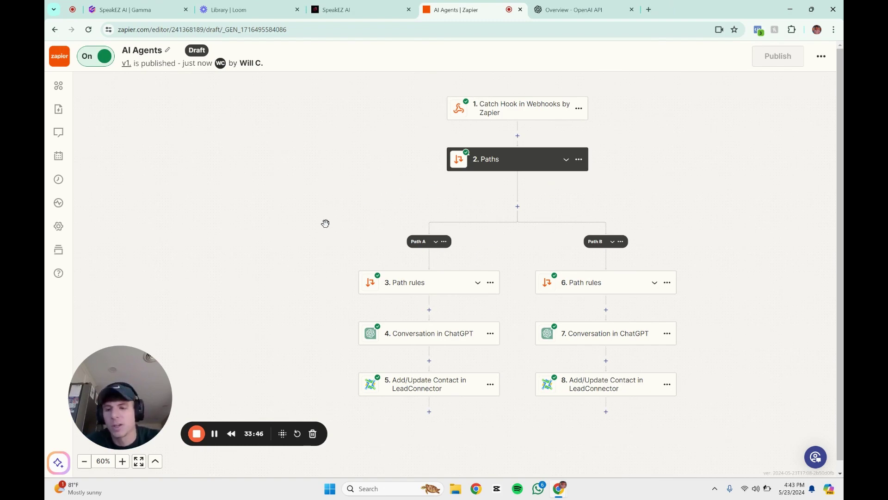
{"action": "left_click", "coordinate": [385, 10]}
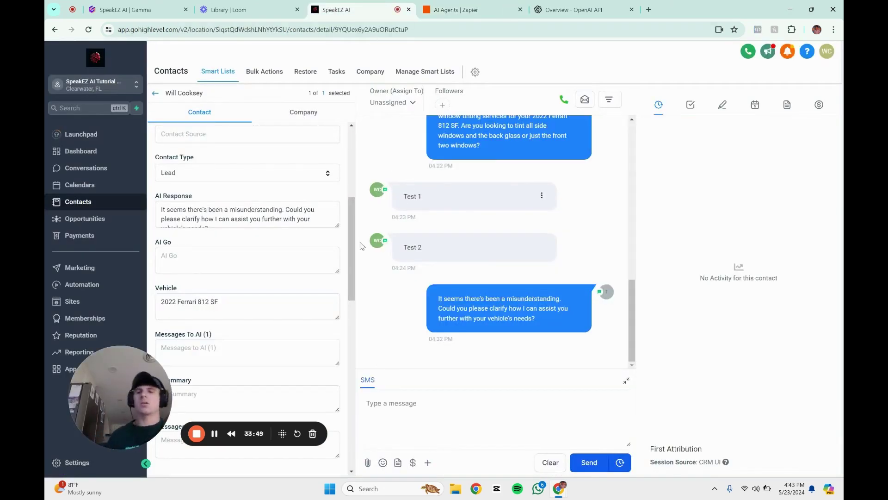
{"action": "scroll", "coordinate": [258, 244], "scroll_direction": "down", "scroll_amount": 1}
{"action": "scroll", "coordinate": [259, 243], "scroll_direction": "up", "scroll_amount": 1}
{"action": "scroll", "coordinate": [259, 241], "scroll_direction": "down", "scroll_amount": 5}
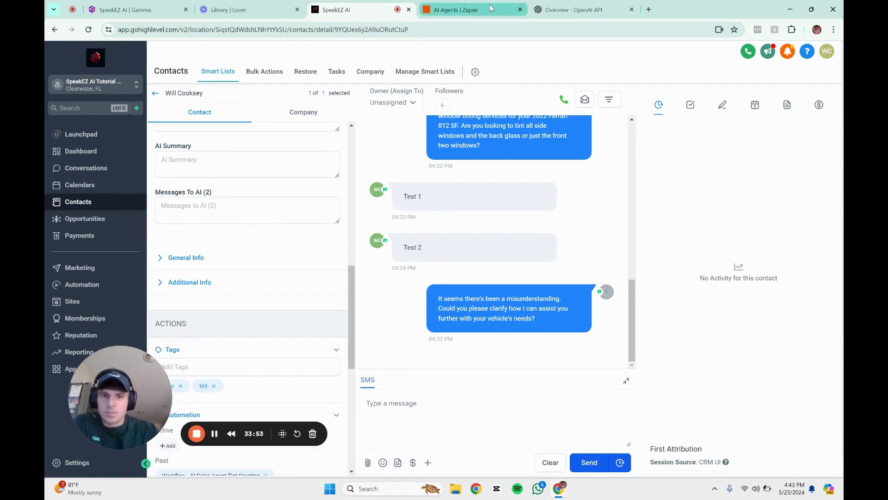
{"action": "scroll", "coordinate": [271, 265], "scroll_direction": "down", "scroll_amount": 1}
{"action": "scroll", "coordinate": [268, 266], "scroll_direction": "down", "scroll_amount": 1}
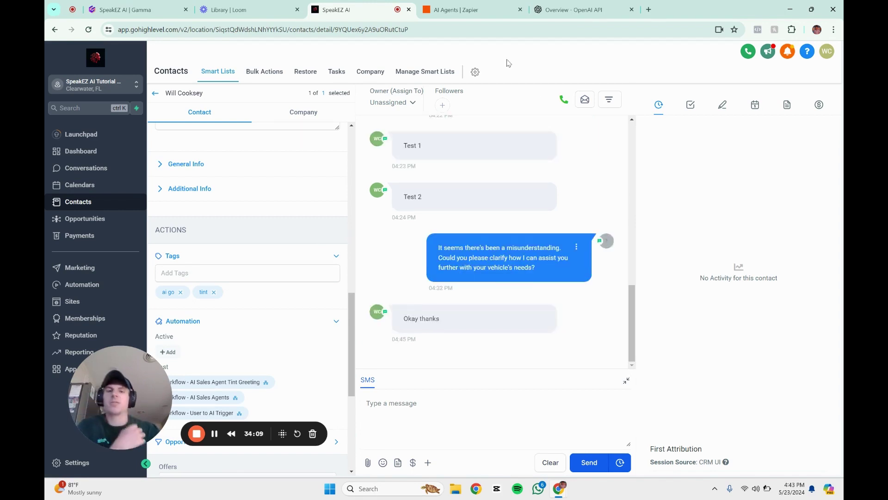
{"action": "mouse_move", "coordinate": [484, 16]}
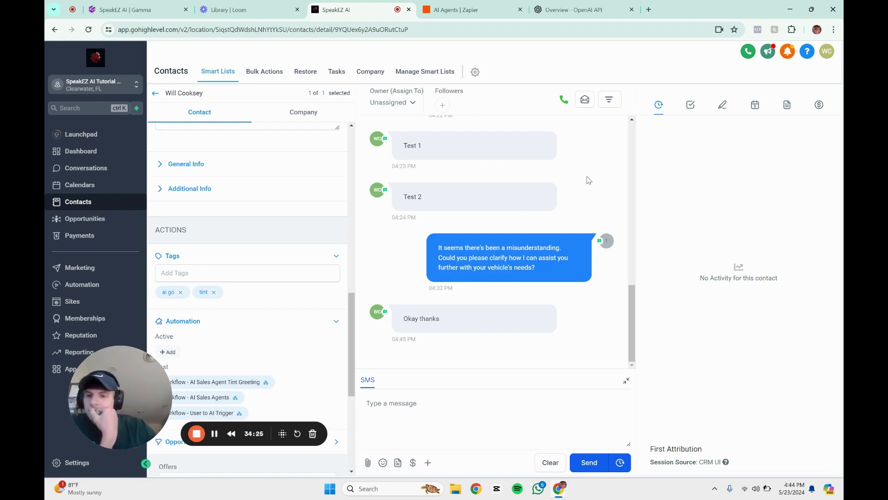
Examine the contact's assigned tags and the list of tags available to add, and collapse the Tags section again.
{"action": "left_click", "coordinate": [280, 277]}
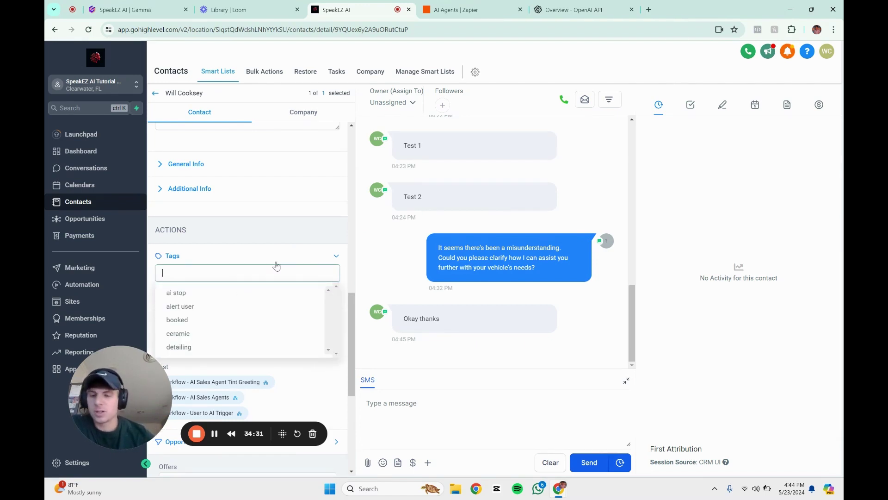
{"action": "left_click", "coordinate": [213, 259]}
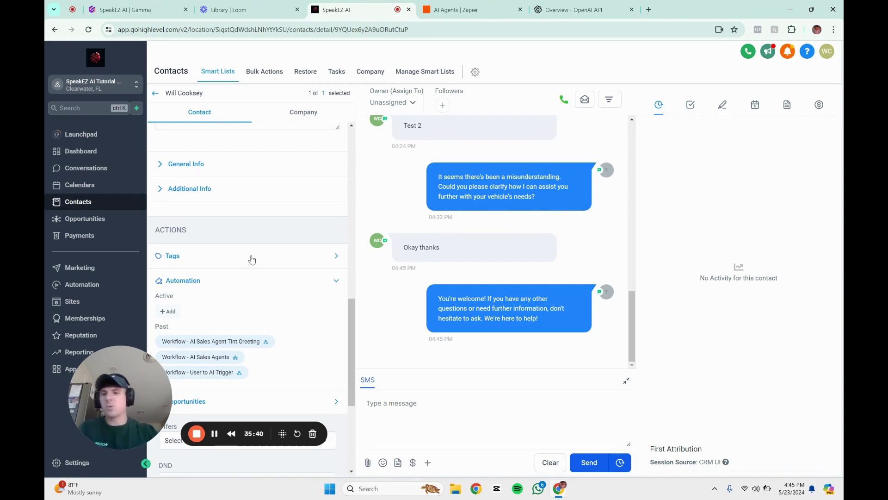
{"action": "scroll", "coordinate": [241, 254], "scroll_direction": "down", "scroll_amount": 2}
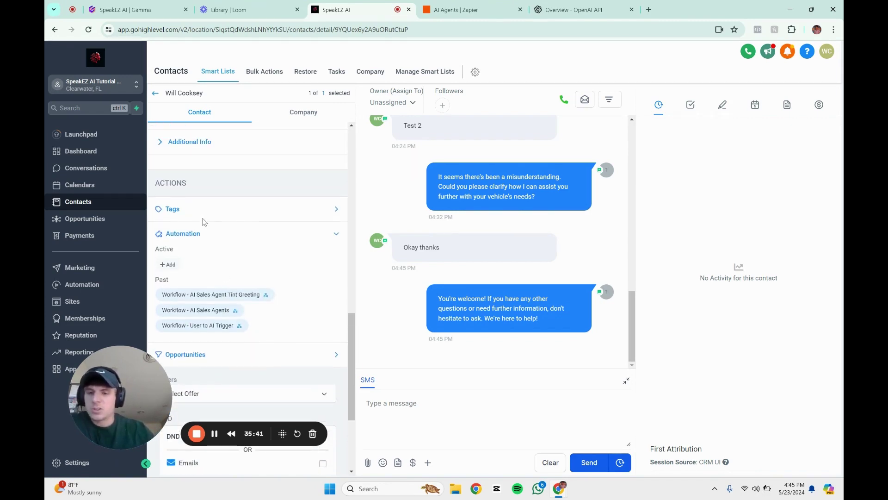
{"action": "left_click", "coordinate": [204, 220]}
{"action": "left_click", "coordinate": [211, 227]}
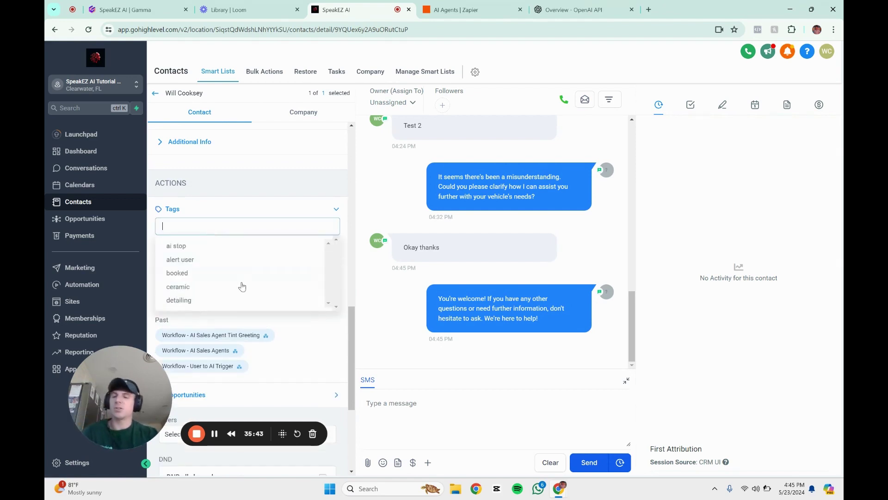
{"action": "left_click", "coordinate": [218, 209]}
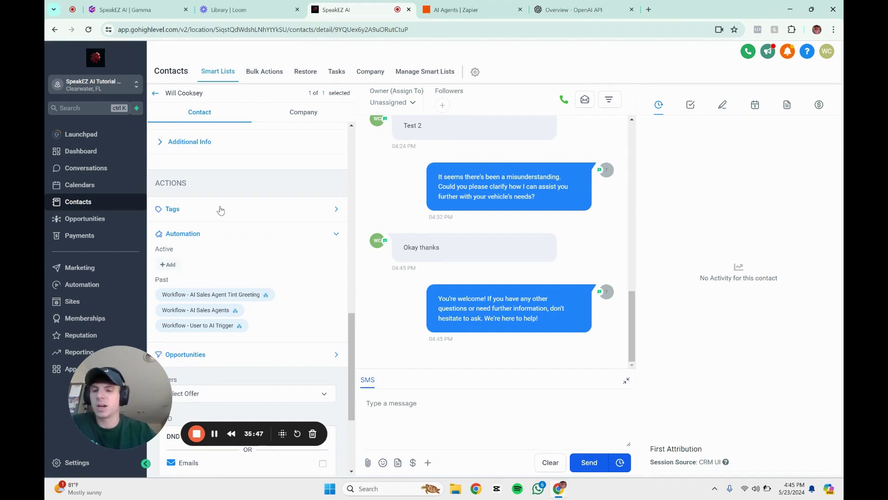
{"action": "left_click", "coordinate": [220, 209]}
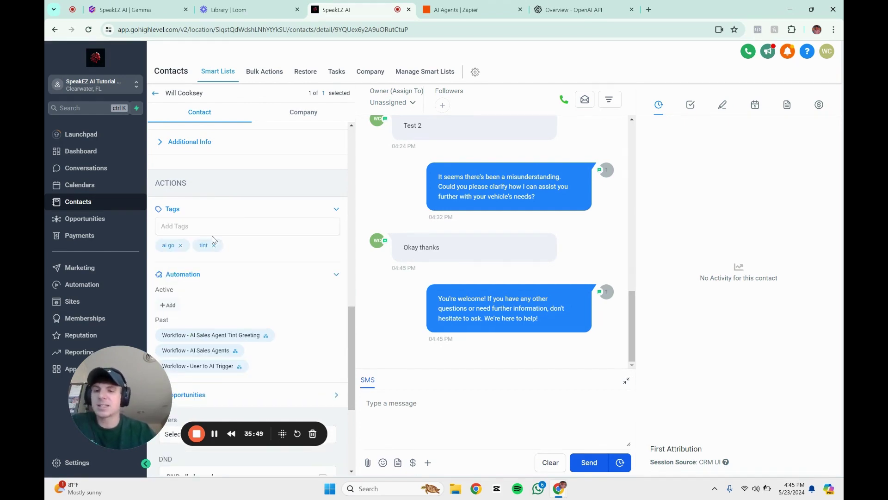
{"action": "left_click", "coordinate": [217, 211]}
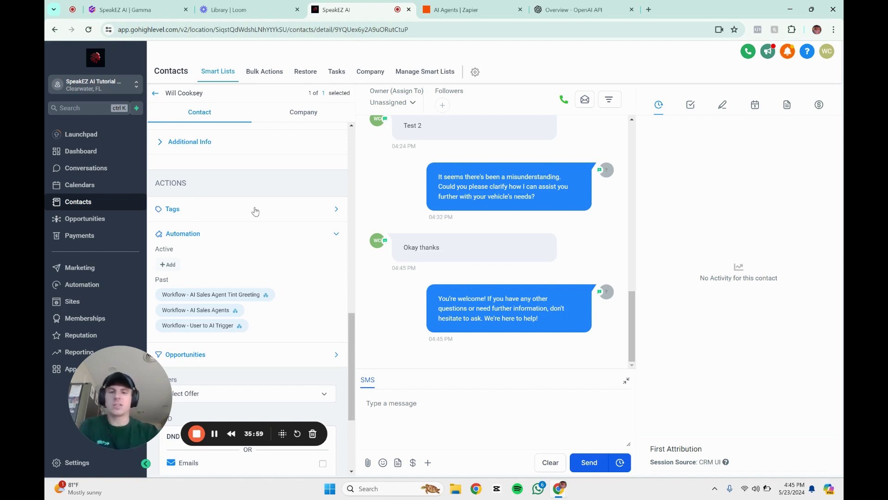
Review the contact's SMS conversation from its first message to the latest AI reply.
{"action": "scroll", "coordinate": [430, 212], "scroll_direction": "up", "scroll_amount": 10}
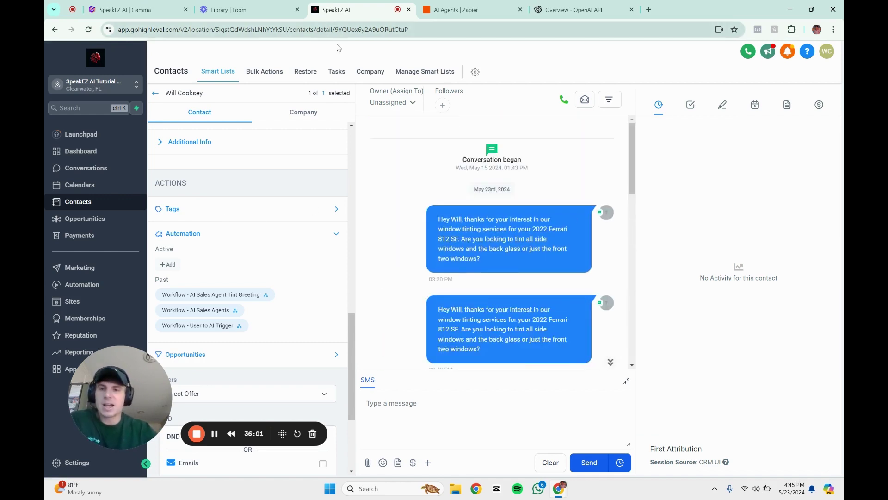
{"action": "scroll", "coordinate": [507, 197], "scroll_direction": "down", "scroll_amount": 3}
{"action": "scroll", "coordinate": [507, 197], "scroll_direction": "up", "scroll_amount": 3}
{"action": "scroll", "coordinate": [507, 197], "scroll_direction": "down", "scroll_amount": 10}
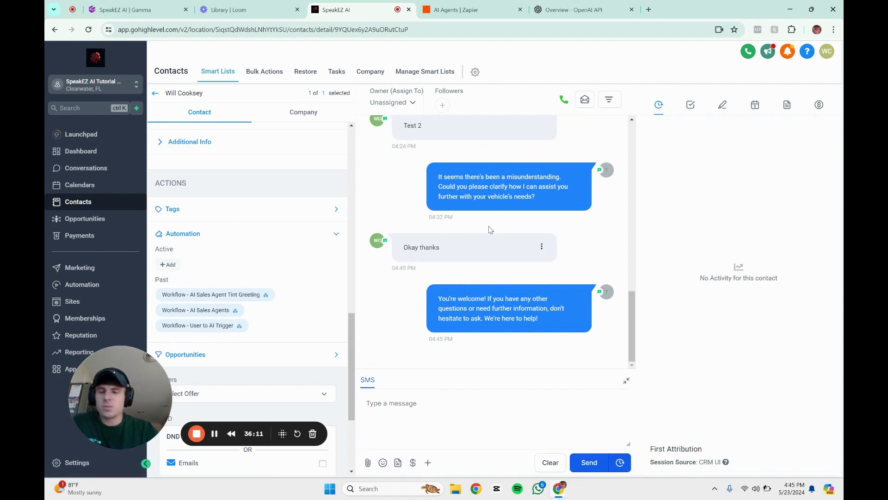
{"action": "left_click", "coordinate": [285, 214]}
{"action": "left_click", "coordinate": [289, 214]}
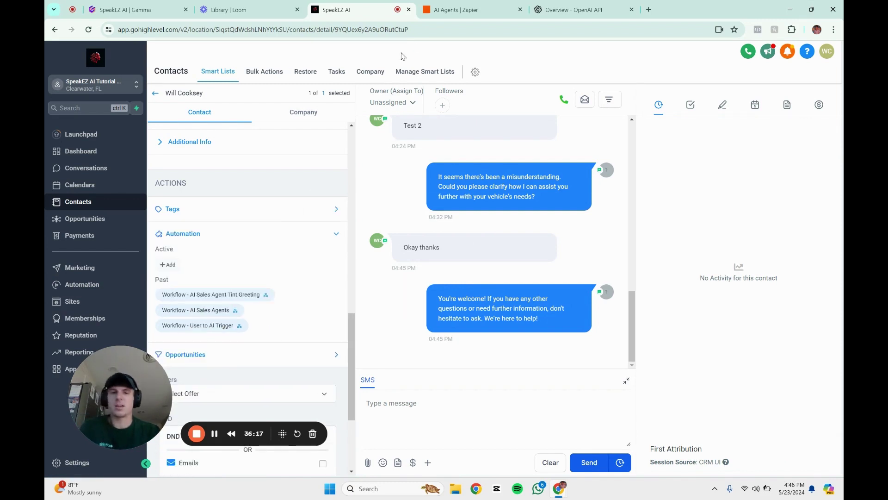
Switch to the AI Agents Zap in Zapier, examine Path A's rules and ChatGPT conversation step, and return to the contact's record in HighLevel.
{"action": "left_click", "coordinate": [445, 11]}
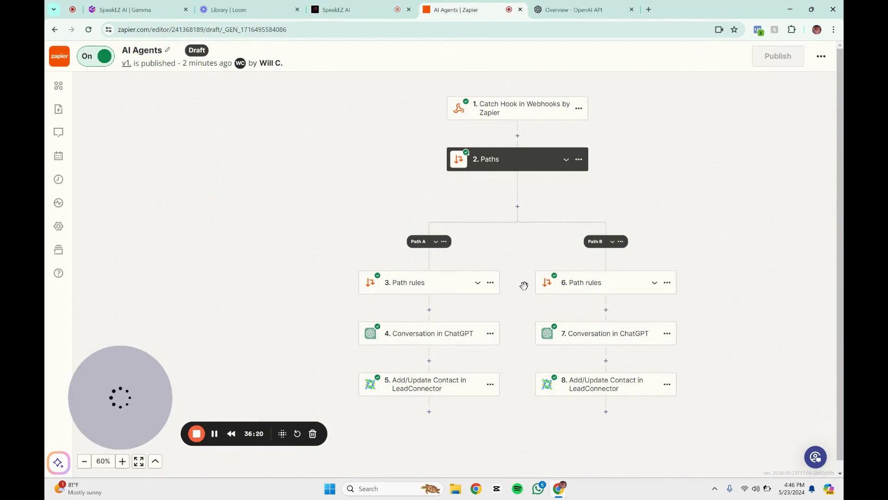
{"action": "left_click_drag", "start_coordinate": [726, 220], "coordinate": [690, 222]}
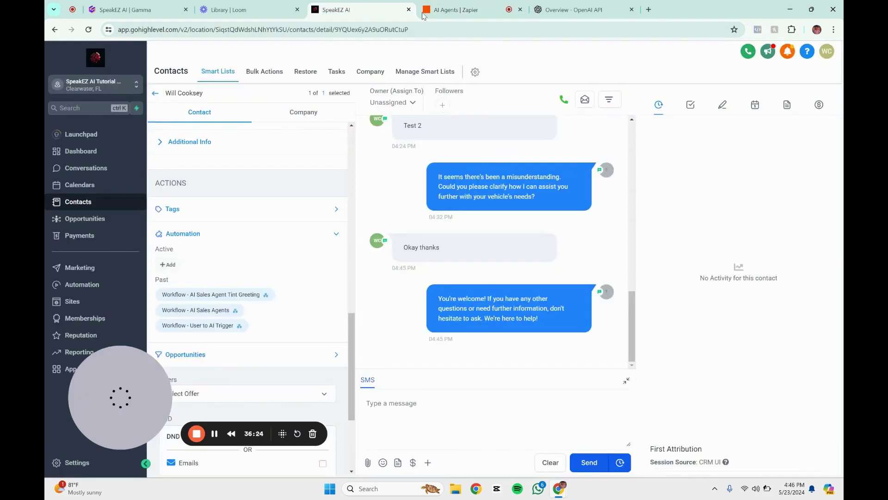
{"action": "left_click", "coordinate": [377, 11]}
{"action": "left_click", "coordinate": [464, 14]}
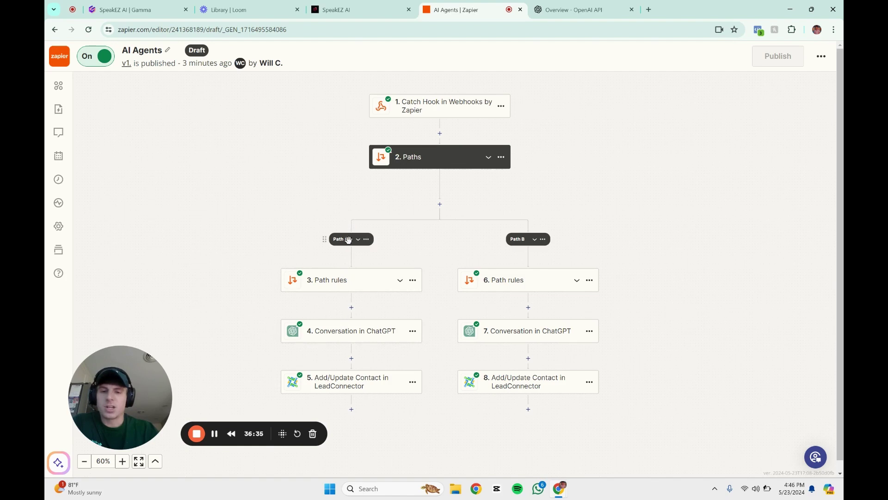
{"action": "left_click", "coordinate": [346, 282]}
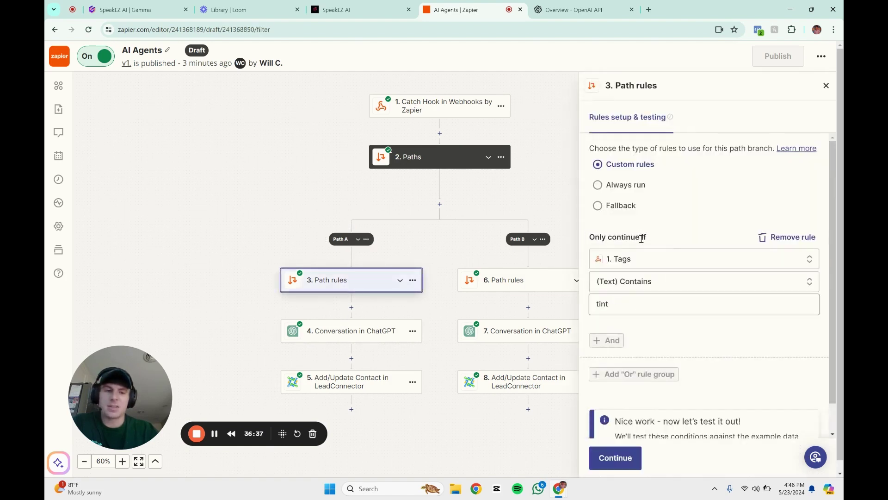
{"action": "scroll", "coordinate": [326, 269], "scroll_direction": "down", "scroll_amount": 2}
{"action": "left_click", "coordinate": [322, 266]}
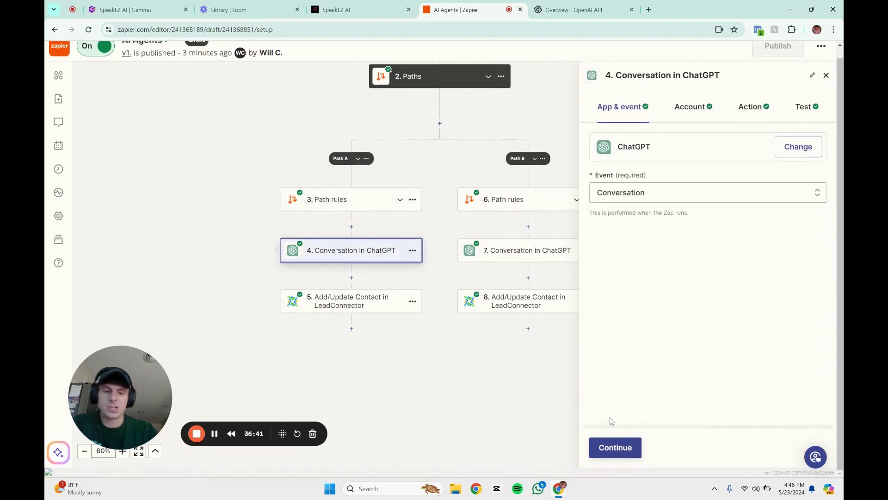
{"action": "left_click", "coordinate": [826, 75]}
{"action": "scroll", "coordinate": [436, 74], "scroll_direction": "up", "scroll_amount": 1}
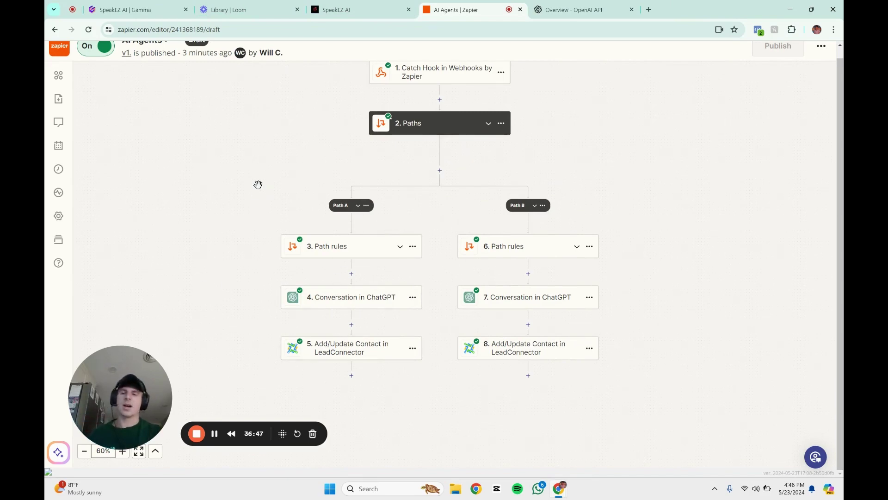
{"action": "scroll", "coordinate": [300, 156], "scroll_direction": "up", "scroll_amount": 1}
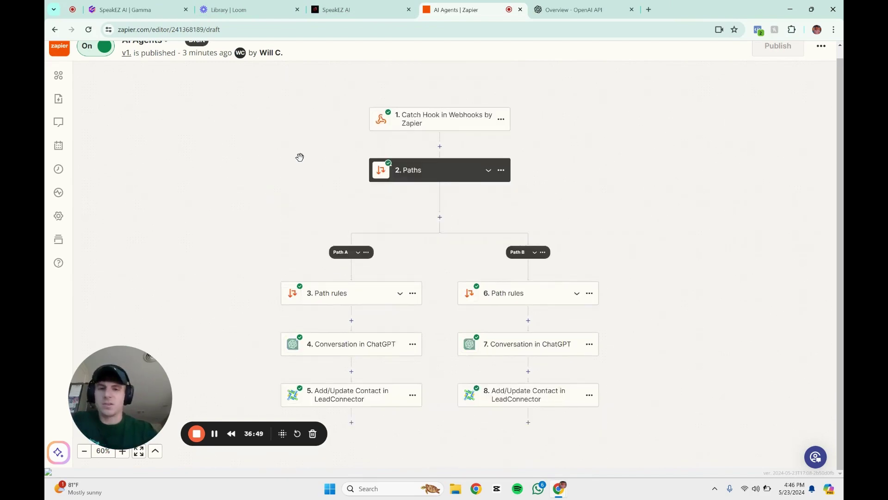
{"action": "left_click", "coordinate": [347, 10]}
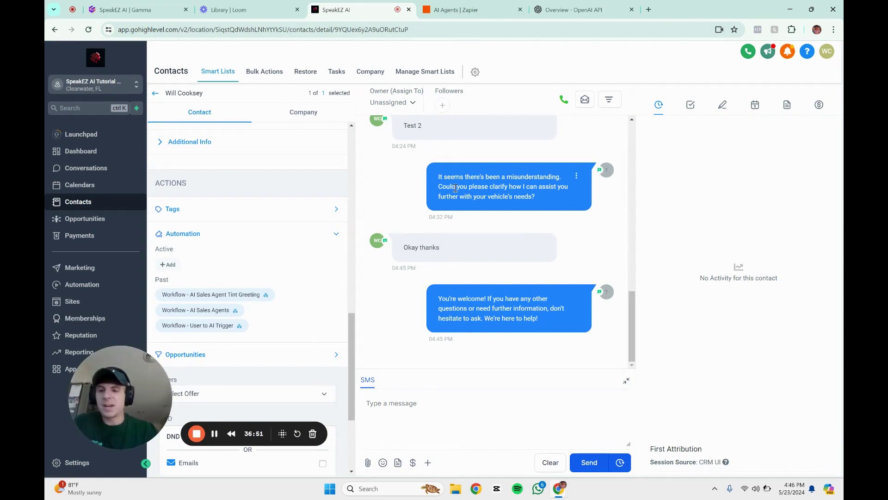